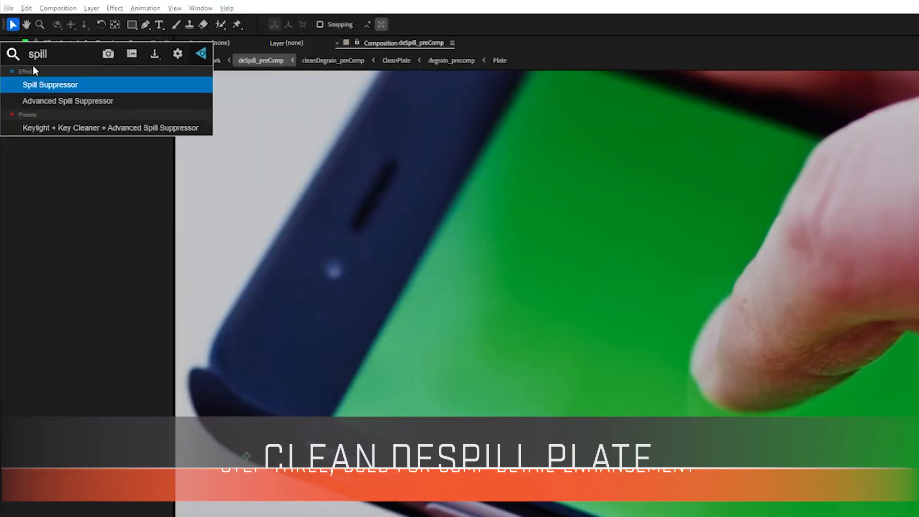
Apply the Advanced Spill Suppressor effect in the deSpill_preComp composition
{"action": "double_click", "coordinate": [63, 99]}
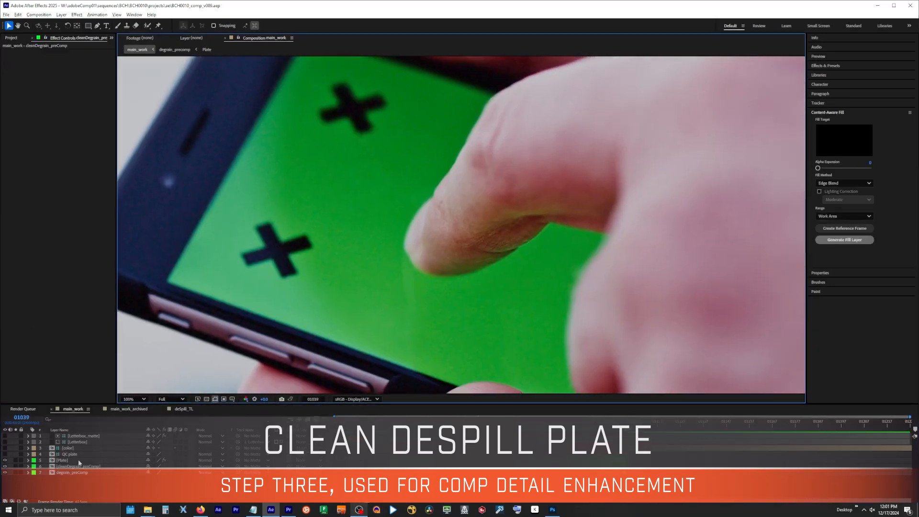
Select the Plate layer in main_work and toggle the visibility of the degrain_precomp layer
{"action": "left_click", "coordinate": [46, 460]}
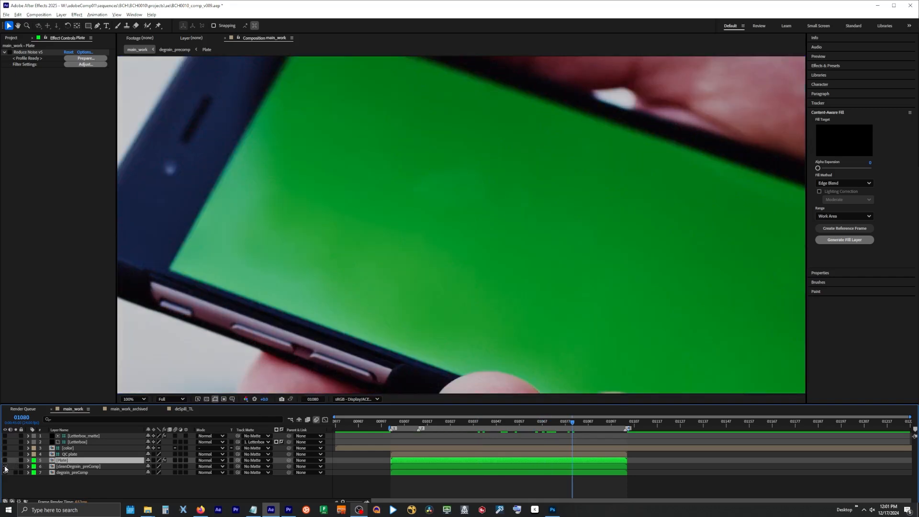
{"action": "left_click", "coordinate": [5, 472]}
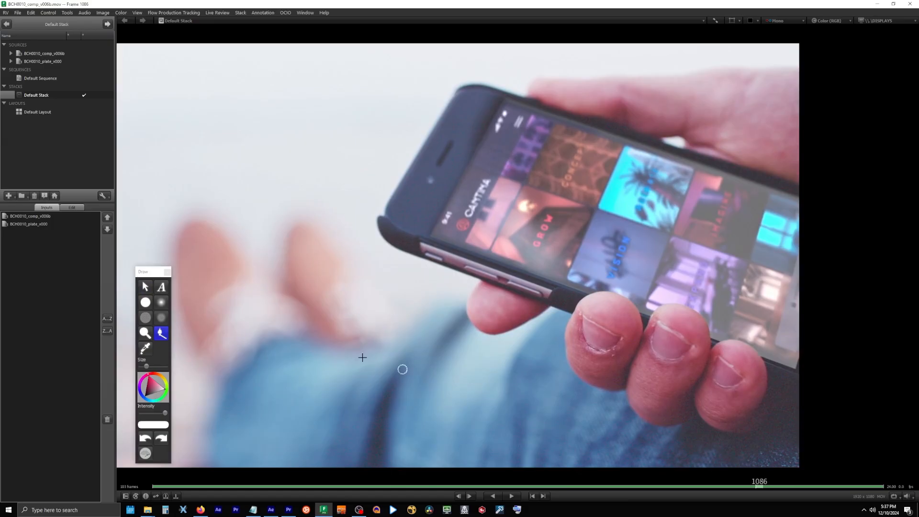
Activate the selection tool in the review player, switch to After Effects and move to a slightly later frame of main_work_archived
{"action": "left_click", "coordinate": [145, 288]}
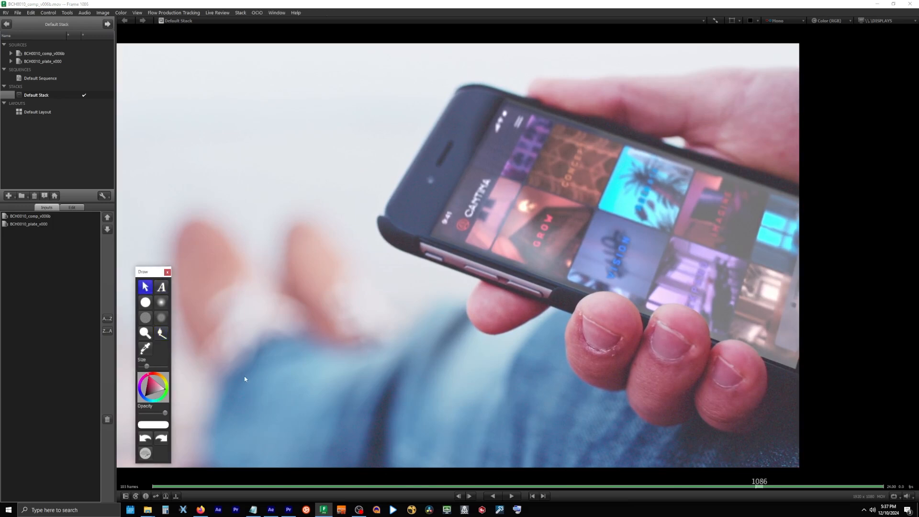
{"action": "left_click", "coordinate": [271, 509]}
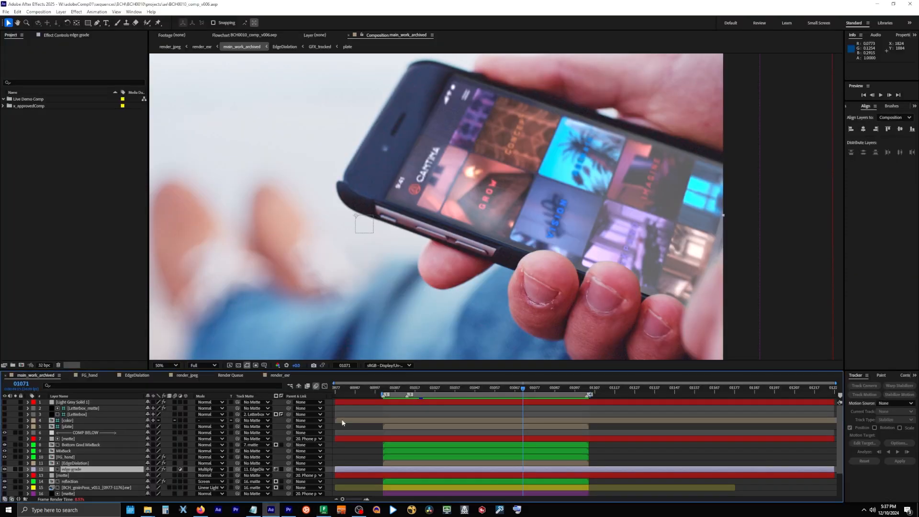
{"action": "mouse_move", "coordinate": [522, 389]}
{"action": "left_mouse_down"}
{"action": "mouse_move", "coordinate": [462, 393]}
{"action": "mouse_move", "coordinate": [531, 393]}
{"action": "left_mouse_up"}
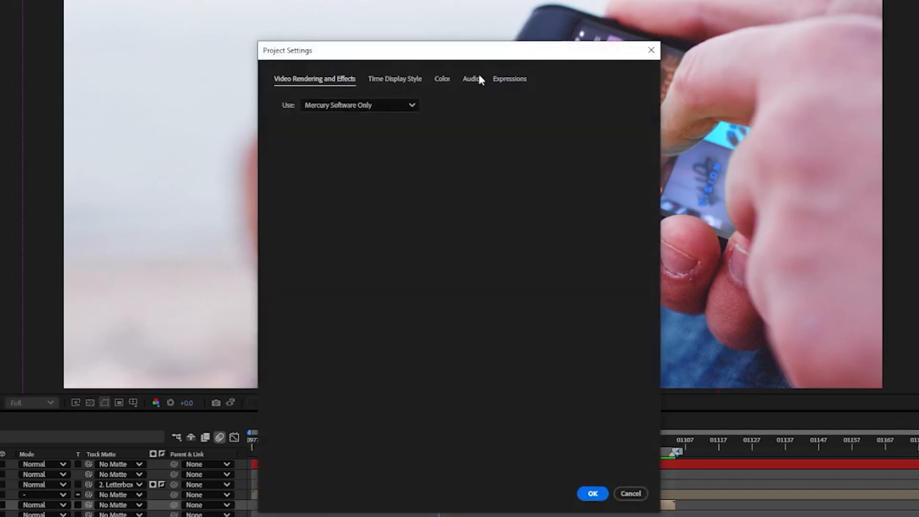
In the project's color settings, choose the OCIO color managed engine with the ACES 1.3 Studio v1.0 configuration
{"action": "left_click", "coordinate": [442, 79]}
{"action": "left_click_drag", "start_coordinate": [455, 51], "coordinate": [436, 26]}
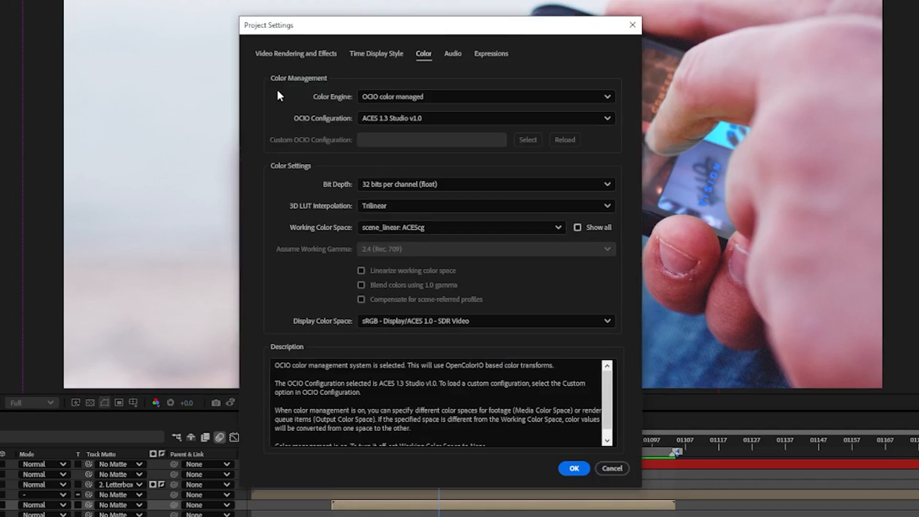
{"action": "left_click", "coordinate": [406, 98]}
{"action": "left_click", "coordinate": [407, 130]}
{"action": "left_click", "coordinate": [409, 118]}
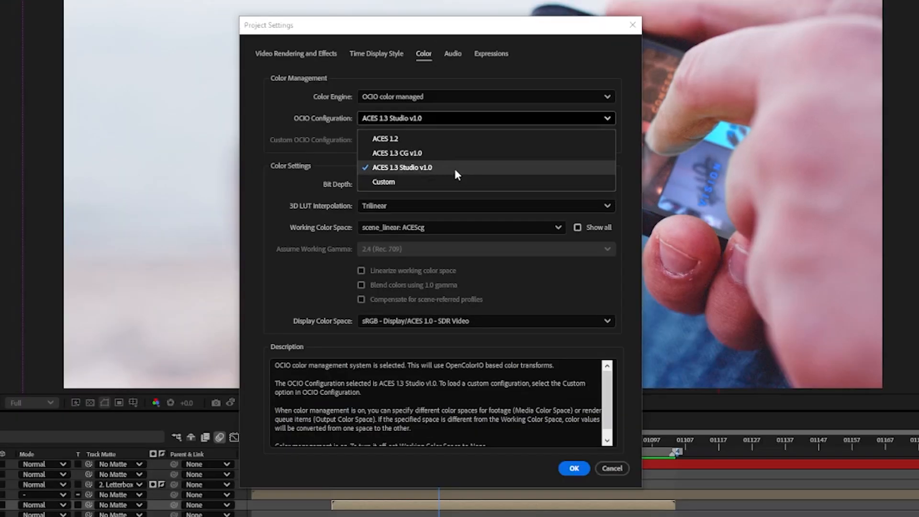
{"action": "left_click", "coordinate": [453, 183]}
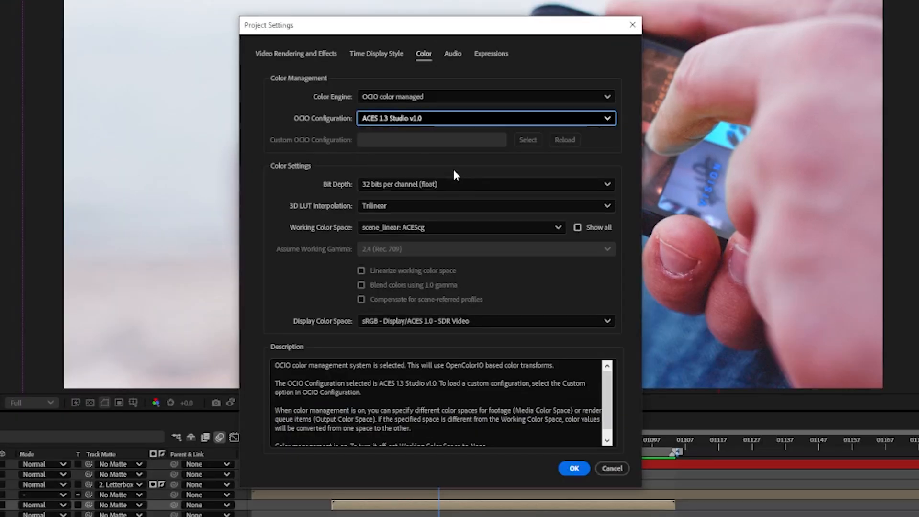
Set the working color space to scene_linear: ACEScg and the display color space to sRGB - Display/ACES 1.0 - SDR Video, and apply the project settings
{"action": "left_click", "coordinate": [449, 227]}
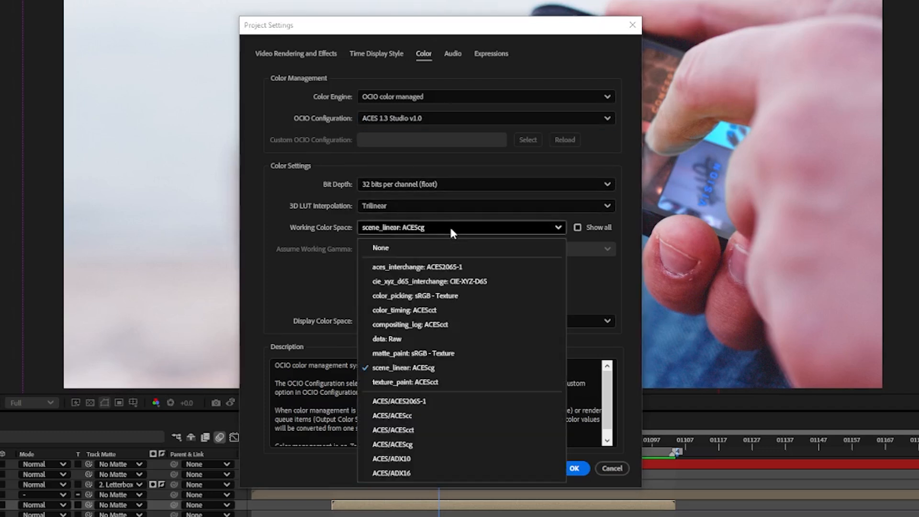
{"action": "left_click", "coordinate": [460, 374]}
{"action": "left_click", "coordinate": [471, 321]}
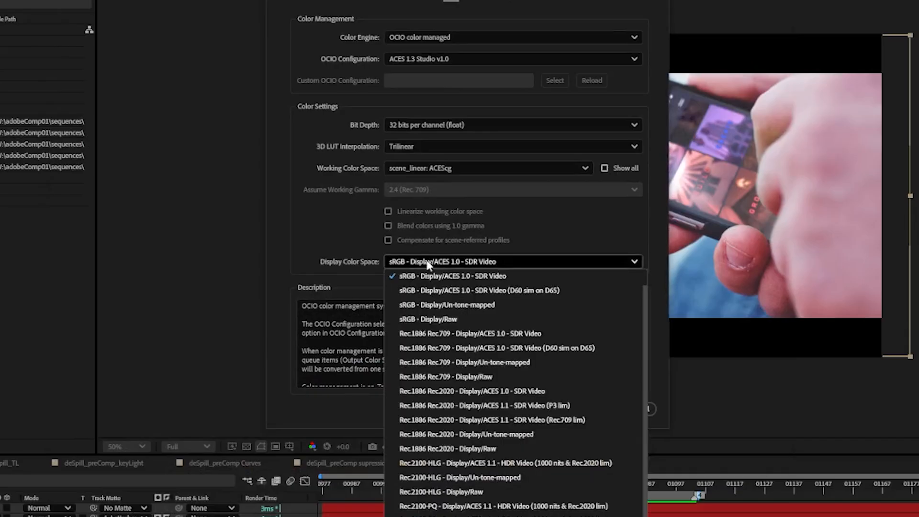
{"action": "scroll", "coordinate": [526, 275], "scroll_direction": "up", "scroll_amount": 1}
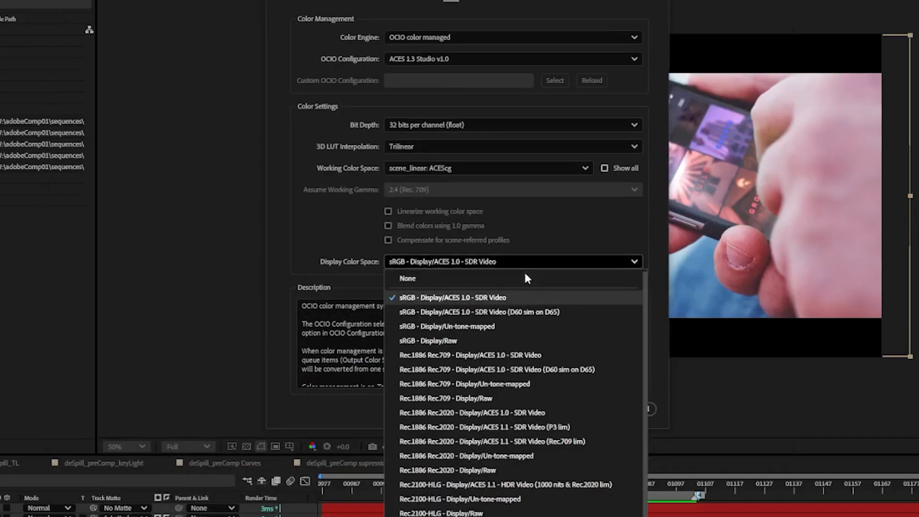
{"action": "left_click", "coordinate": [507, 297]}
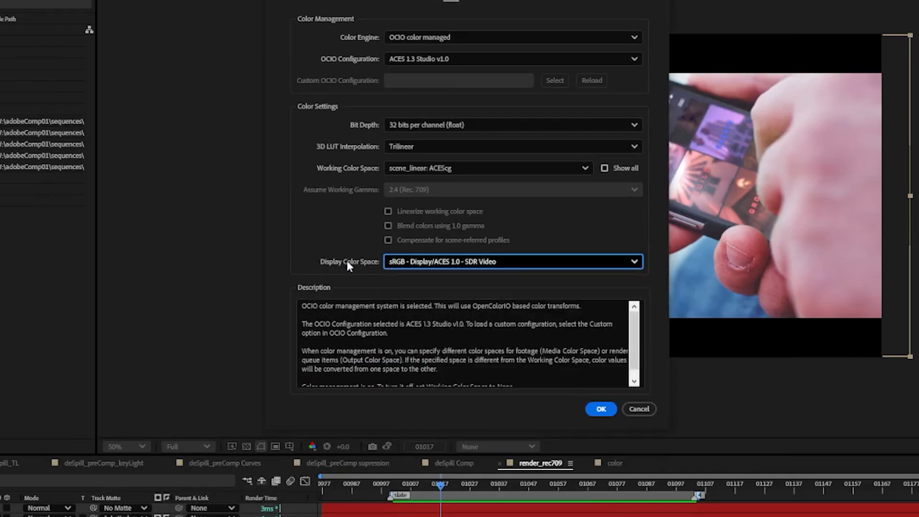
{"action": "left_click", "coordinate": [600, 410]}
Set the composition viewer's display color space to None
{"action": "left_click", "coordinate": [507, 450]}
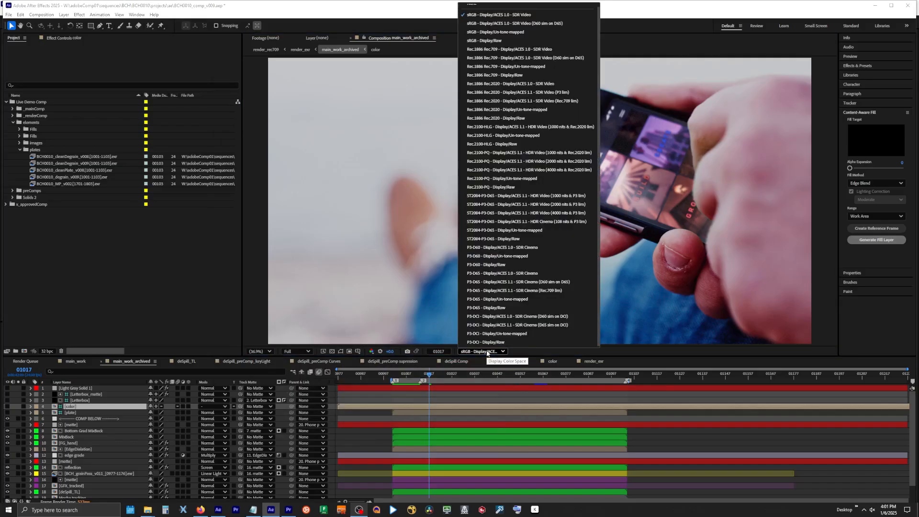
{"action": "scroll", "coordinate": [479, 48], "scroll_direction": "up", "scroll_amount": 1}
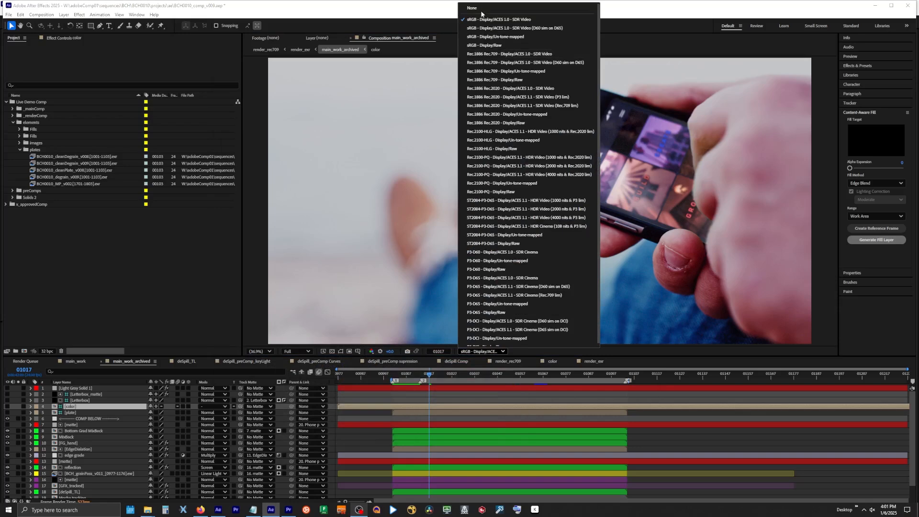
{"action": "left_click", "coordinate": [476, 9]}
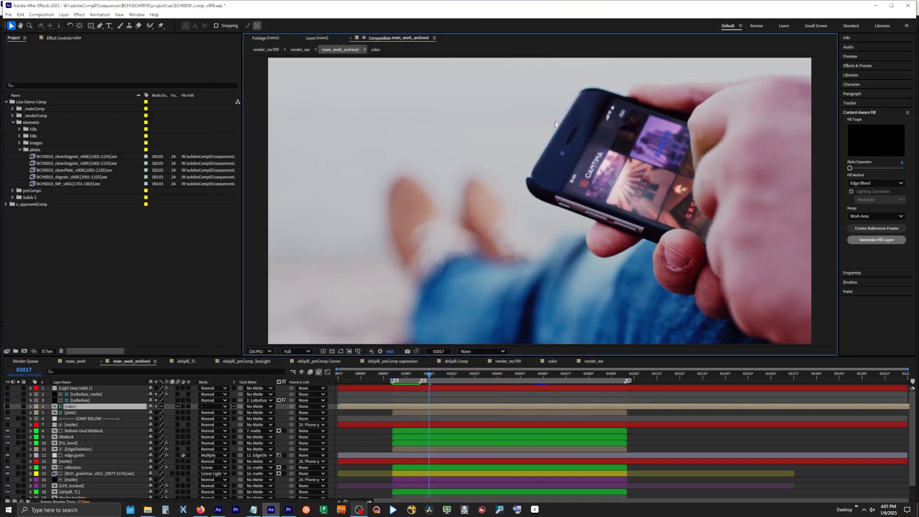
{"action": "left_click", "coordinate": [474, 351]}
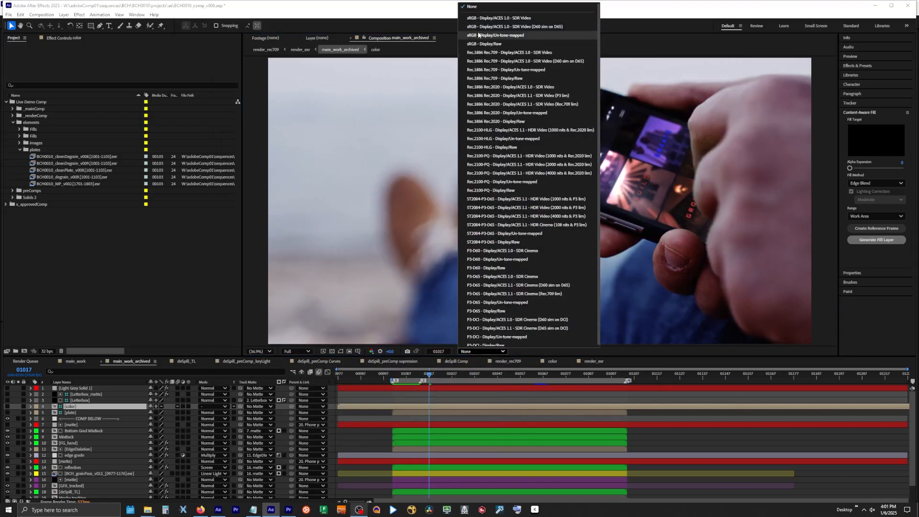
{"action": "left_click", "coordinate": [476, 9]}
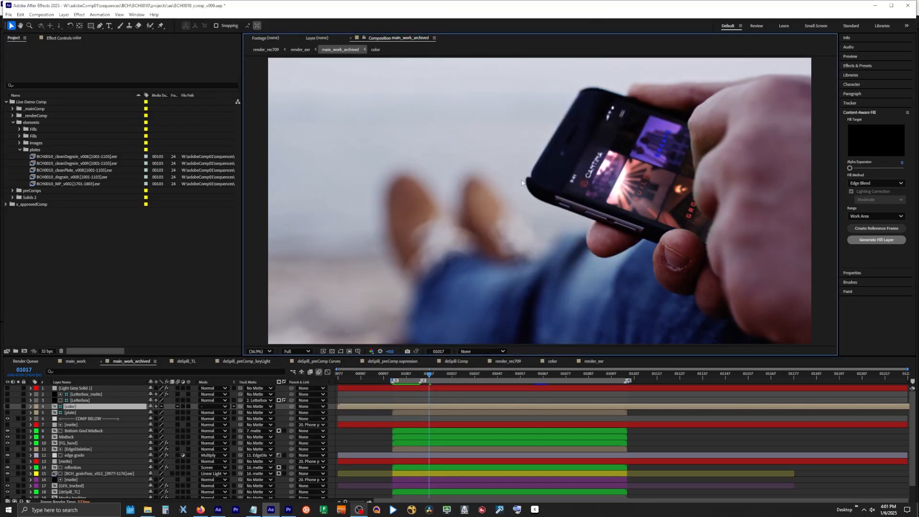
Compare the main_work_archived image with the color layer's visibility switched on and off
{"action": "left_click", "coordinate": [69, 408]}
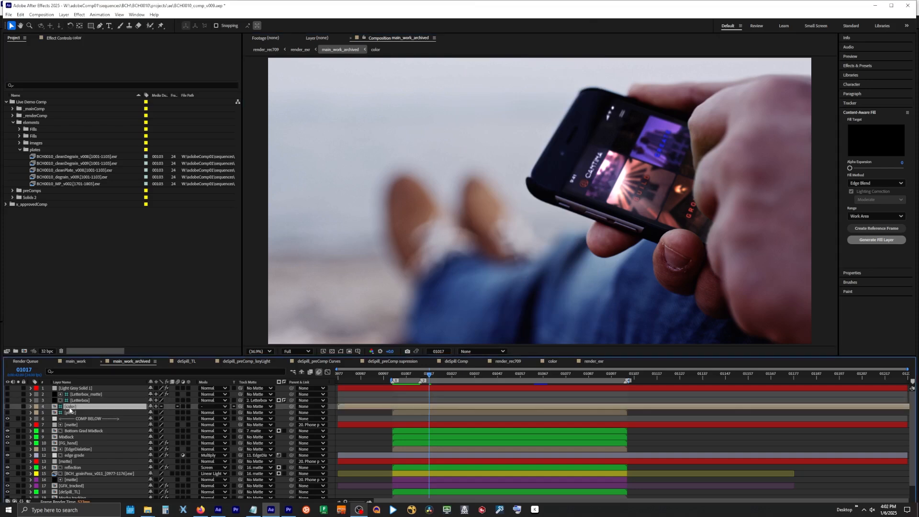
{"action": "left_click", "coordinate": [7, 406]}
{"action": "left_click", "coordinate": [7, 408]}
{"action": "left_click", "coordinate": [7, 407]}
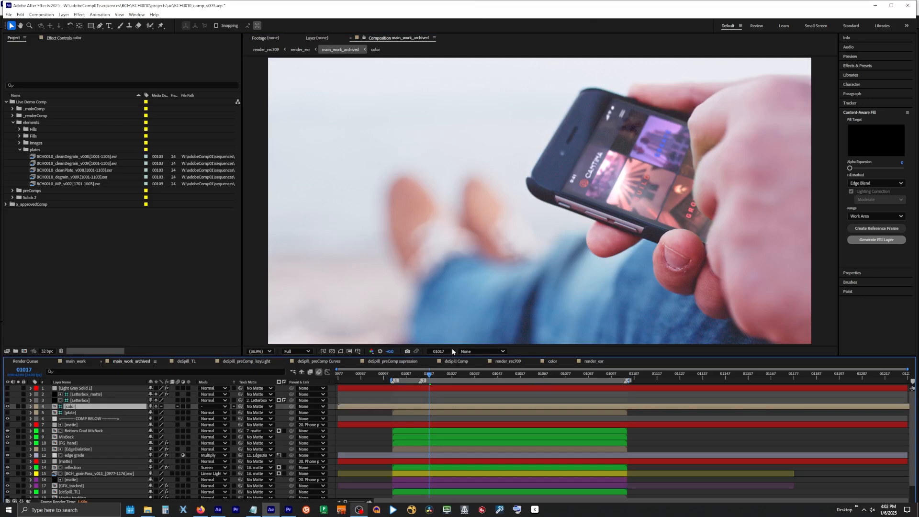
{"action": "left_click", "coordinate": [8, 406]}
Set the composition viewer's display color space to sRGB - Display/ACES 1.0 - SDR Video
{"action": "left_click", "coordinate": [488, 353]}
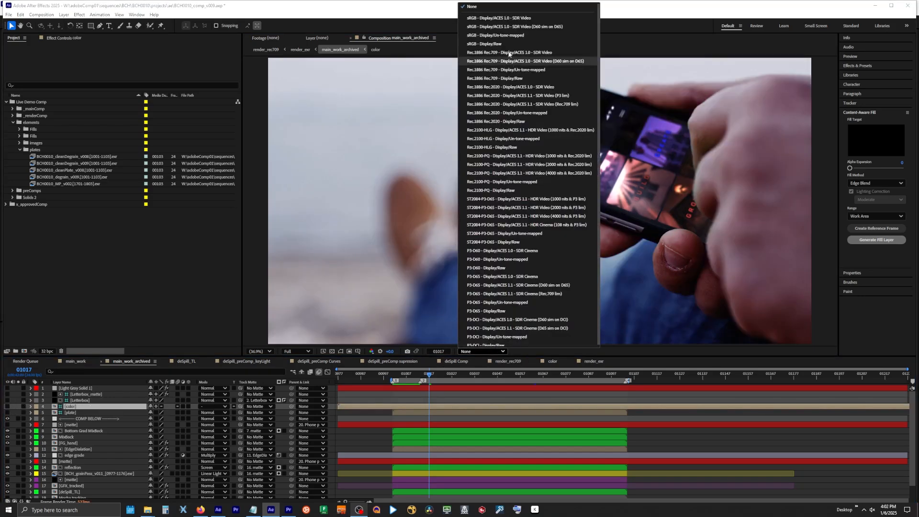
{"action": "left_click", "coordinate": [503, 18]}
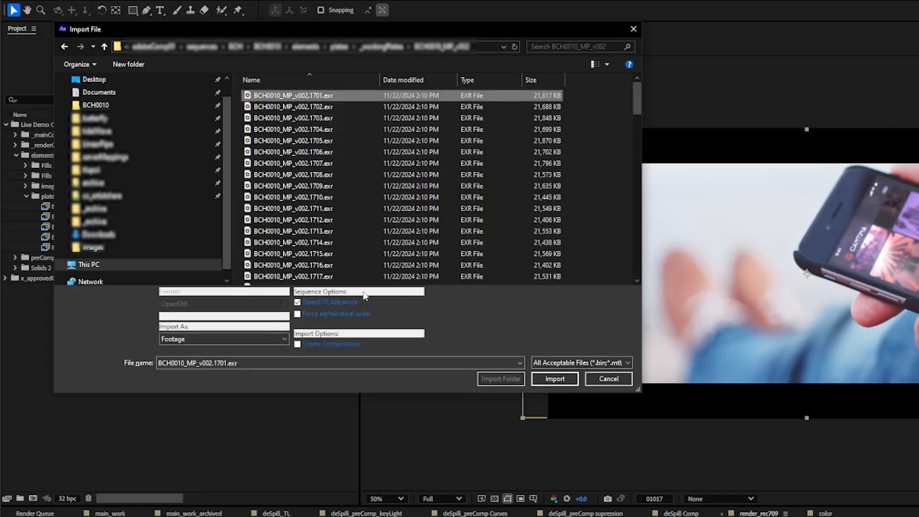
Import the BCH0010_MP_v002 EXR sequence starting at frame 1701 and override its media color space with ACES/ACEScg
{"action": "left_click", "coordinate": [547, 380]}
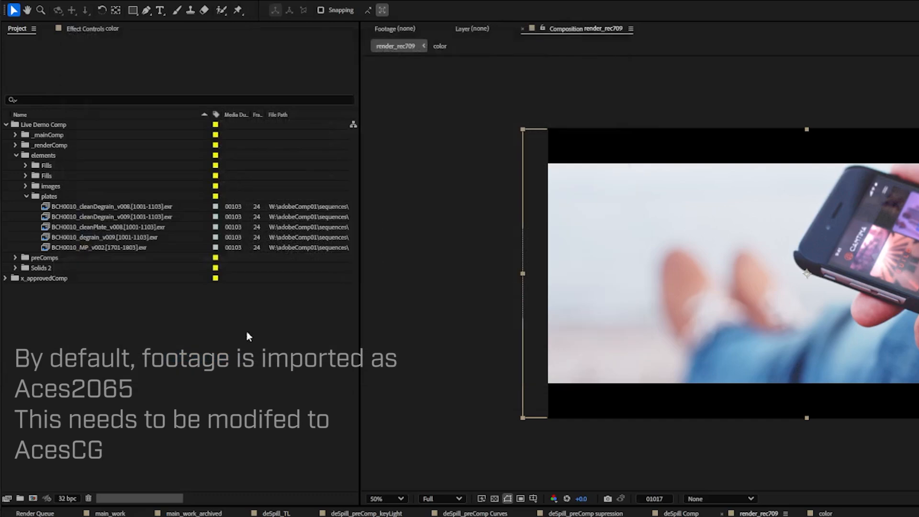
{"action": "left_click", "coordinate": [7, 499]}
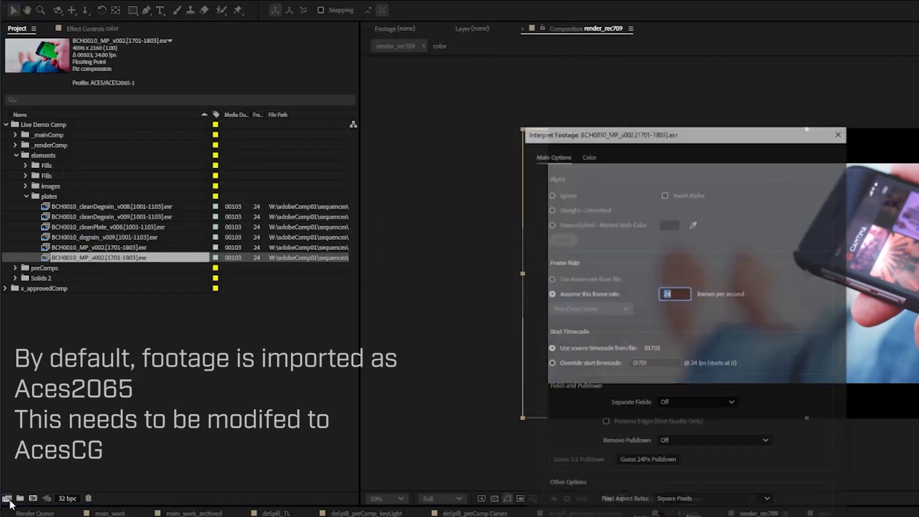
{"action": "left_click", "coordinate": [589, 153]}
{"action": "left_click", "coordinate": [702, 228]}
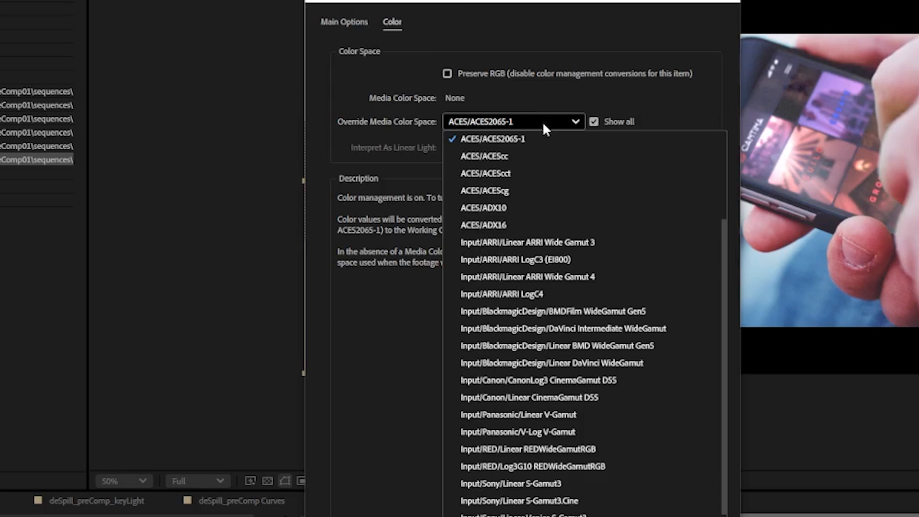
{"action": "left_click", "coordinate": [484, 190]}
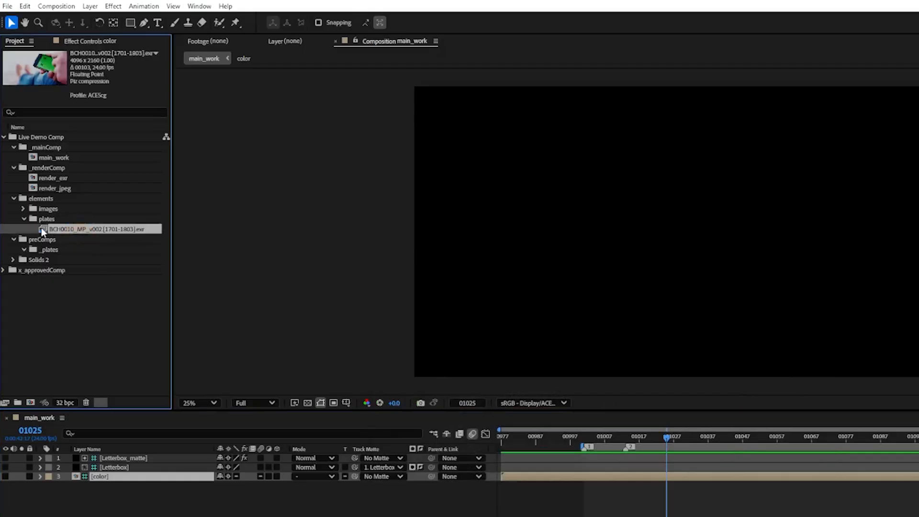
Create a composition from the BCH0010_MP_v002 sequence and set its start frame to 1001
{"action": "left_click_drag", "start_coordinate": [42, 232], "coordinate": [30, 402]}
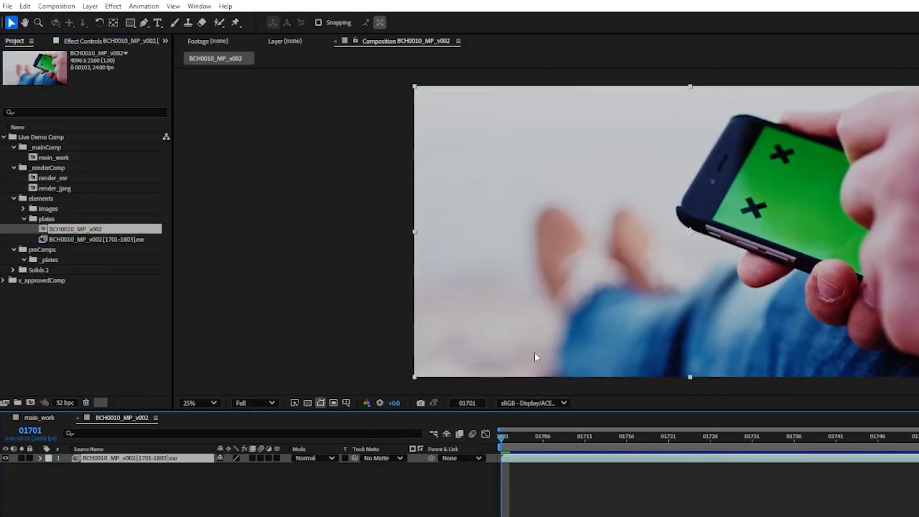
{"action": "left_click", "coordinate": [56, 6]}
{"action": "left_click", "coordinate": [82, 33]}
{"action": "left_click", "coordinate": [627, 412]}
{"action": "left_click_drag", "start_coordinate": [547, 303], "coordinate": [482, 311]}
{"action": "type", "text": "1001"}
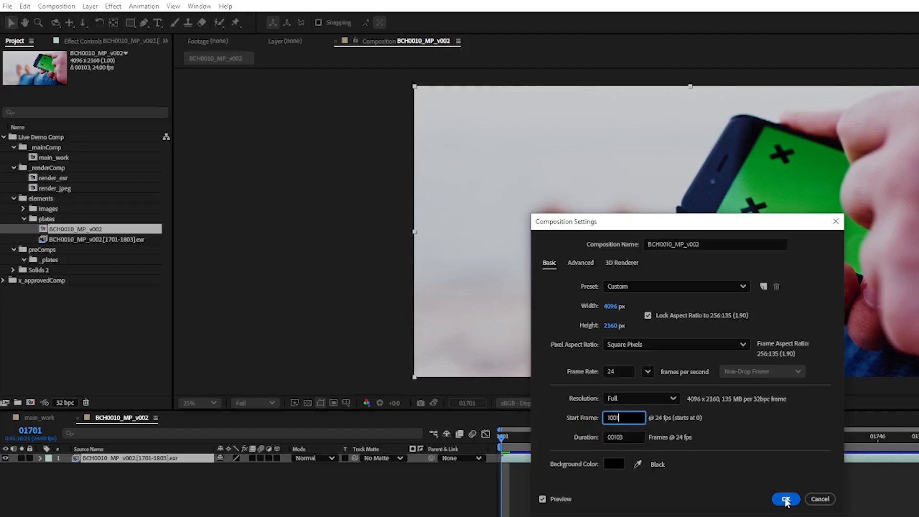
{"action": "left_click", "coordinate": [786, 499]}
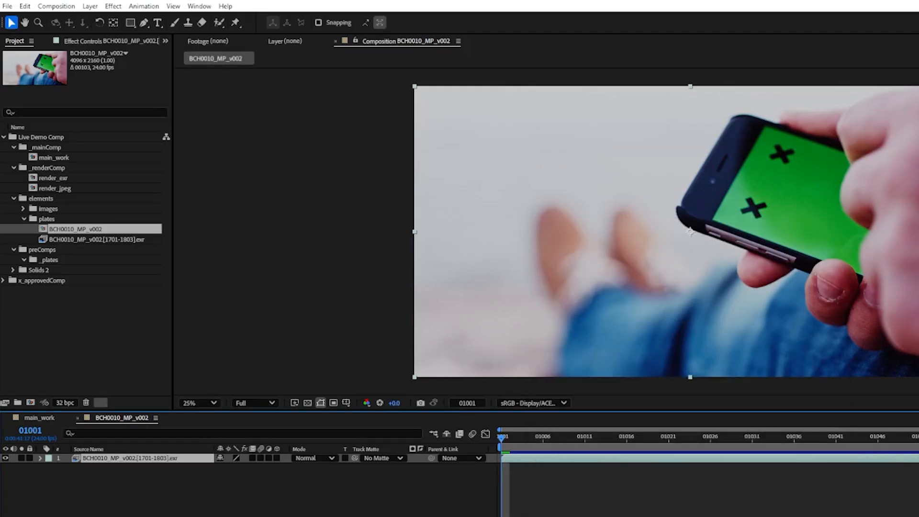
Rename the BCH0010_MP_v002 composition to Plate and move it into the _plates folder under preComps
{"action": "left_click", "coordinate": [64, 229]}
{"action": "key", "text": "Return"}
{"action": "type", "text": "Plate"}
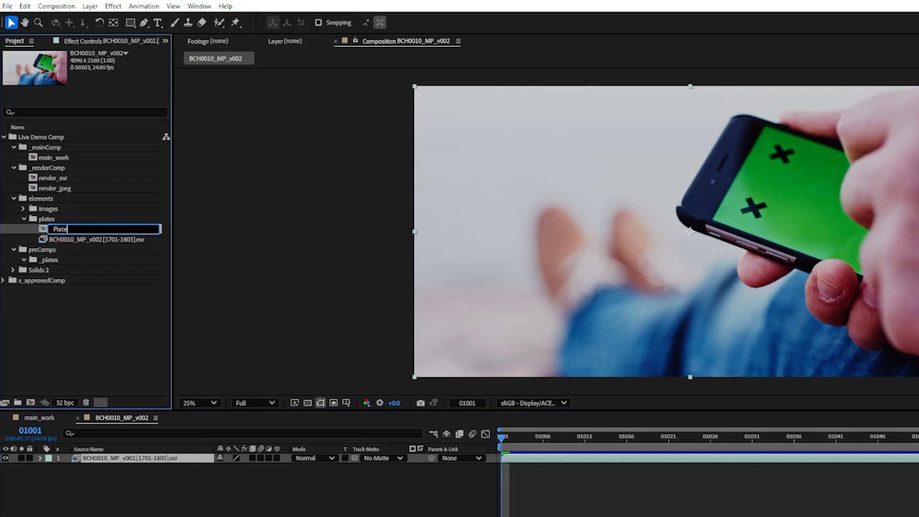
{"action": "key", "text": "Return"}
{"action": "mouse_move", "coordinate": [60, 245]}
{"action": "left_mouse_down"}
{"action": "mouse_move", "coordinate": [33, 250]}
{"action": "mouse_move", "coordinate": [54, 262]}
{"action": "left_mouse_up"}
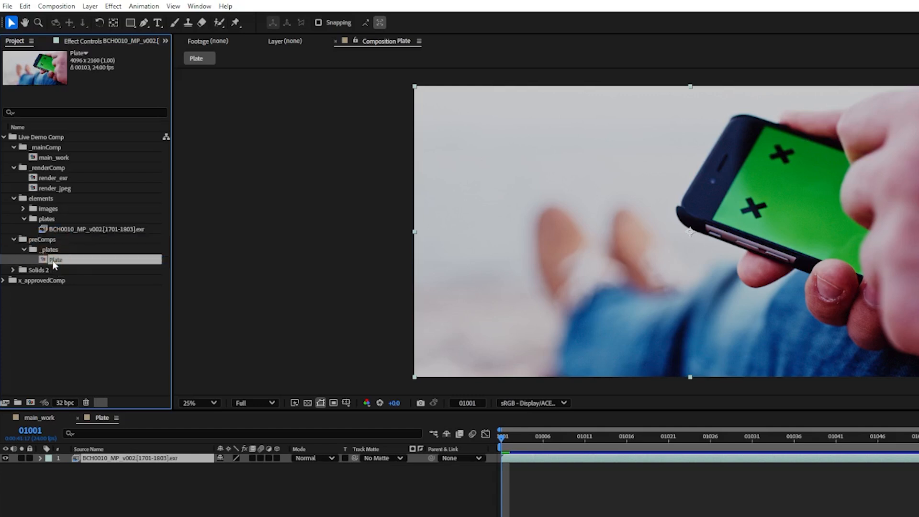
Add the Plate composition to main_work beneath the color layer and align its start to frame 1001
{"action": "left_click", "coordinate": [41, 417]}
{"action": "left_click_drag", "start_coordinate": [43, 261], "coordinate": [690, 231]}
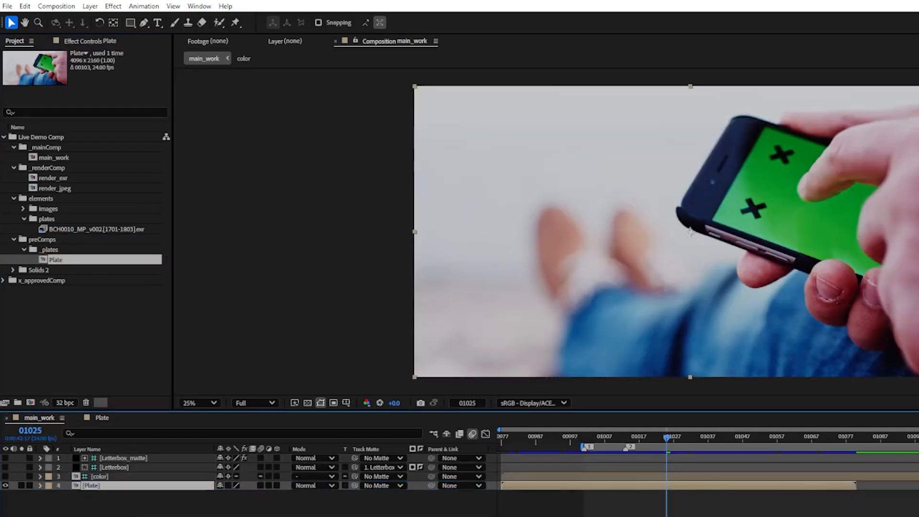
{"action": "key", "text": "bracketleft"}
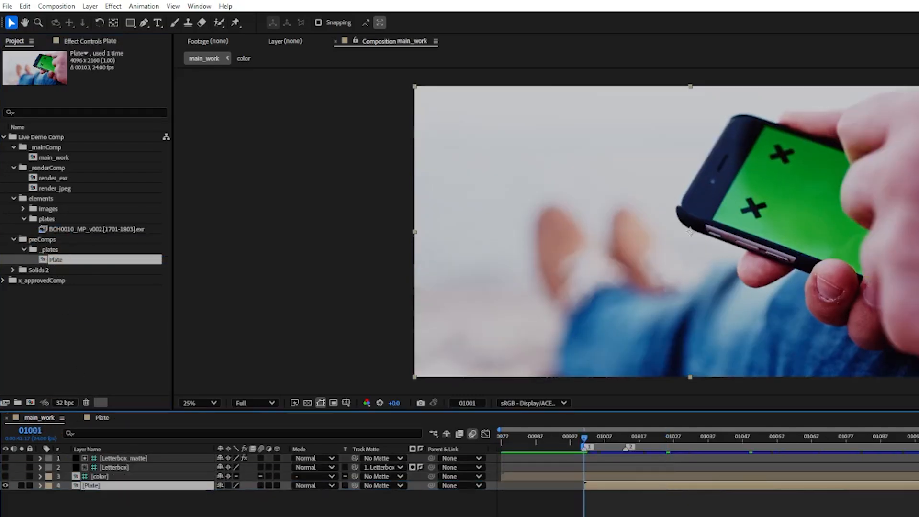
Check main_work with the color layer toggled on and off, and play back the shot
{"action": "left_click", "coordinate": [5, 477]}
{"action": "left_click", "coordinate": [6, 476]}
{"action": "key", "text": "space"}
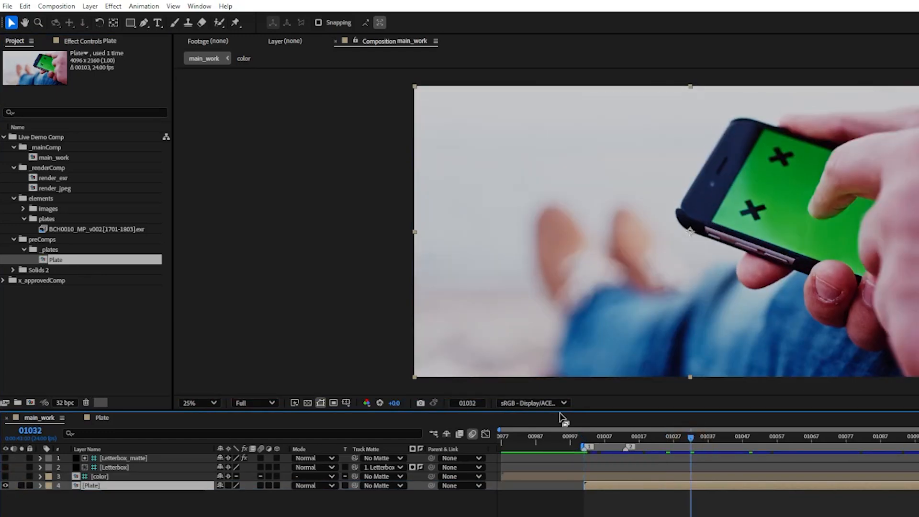
Set the main_work viewer's display color space to None
{"action": "left_click", "coordinate": [531, 403]}
{"action": "left_click", "coordinate": [537, 6]}
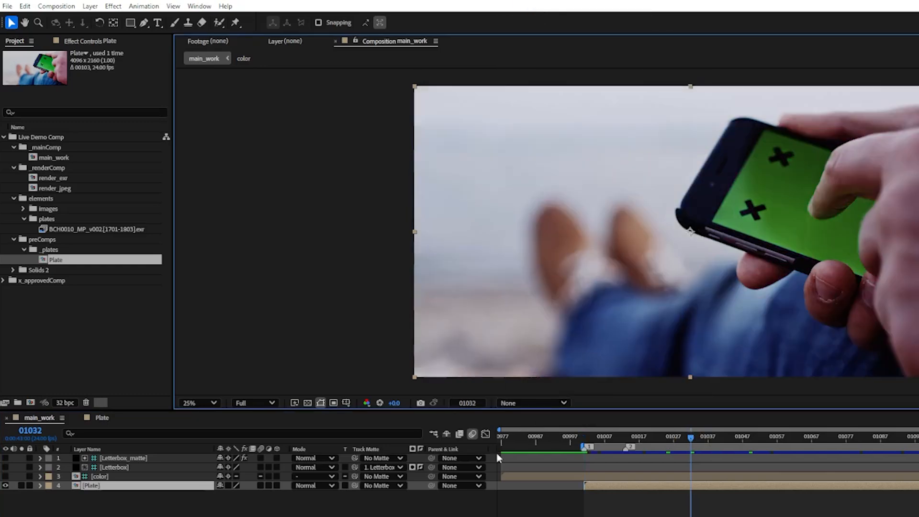
Compare main_work with the color layer on and off, then set the viewer's display color space to sRGB - Display/ACES 1.0 - SDR Video
{"action": "left_click", "coordinate": [5, 476]}
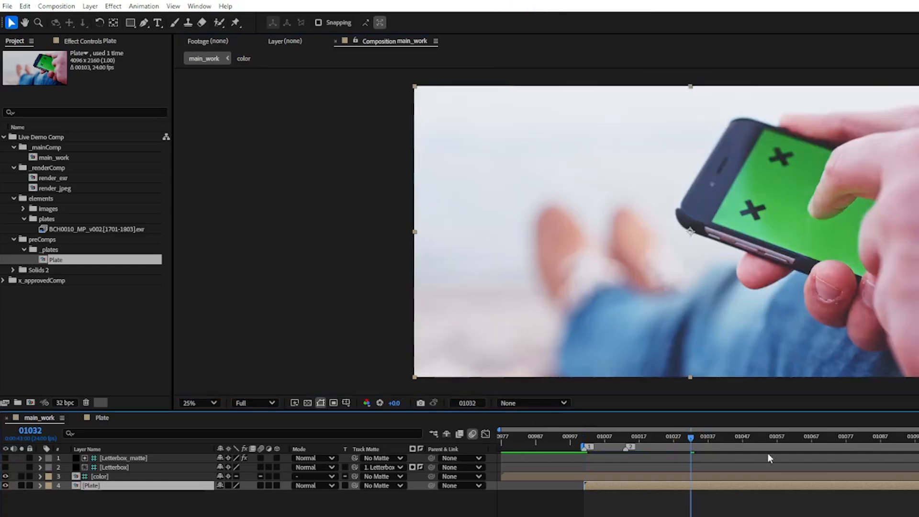
{"action": "left_click", "coordinate": [5, 477]}
{"action": "left_click", "coordinate": [532, 403]}
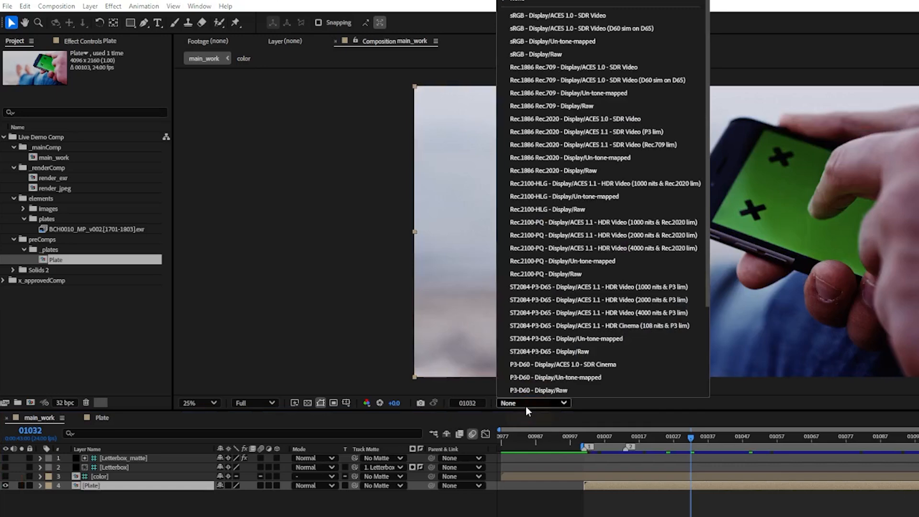
{"action": "left_click", "coordinate": [570, 18]}
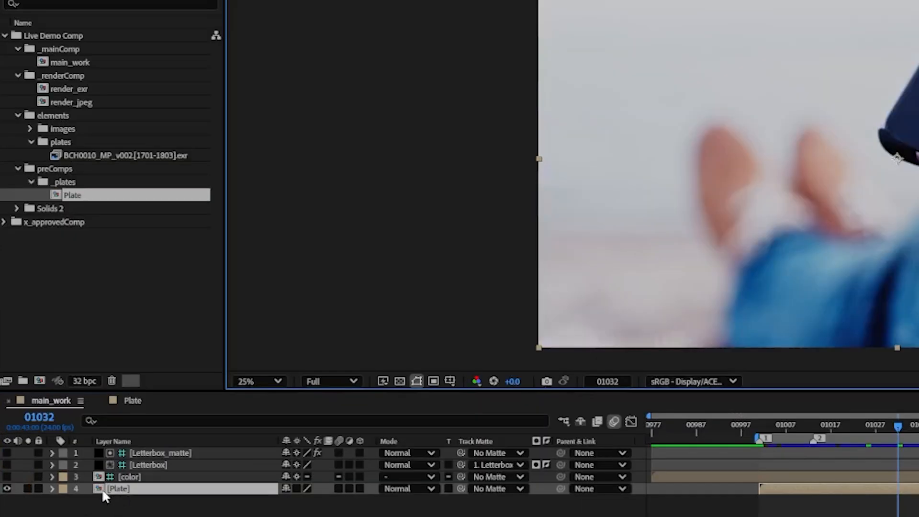
Duplicate the Plate layer in main_work, rename the copy QC plate and make it a guide layer
{"action": "left_click", "coordinate": [75, 486]}
{"action": "key", "text": "ctrl+d"}
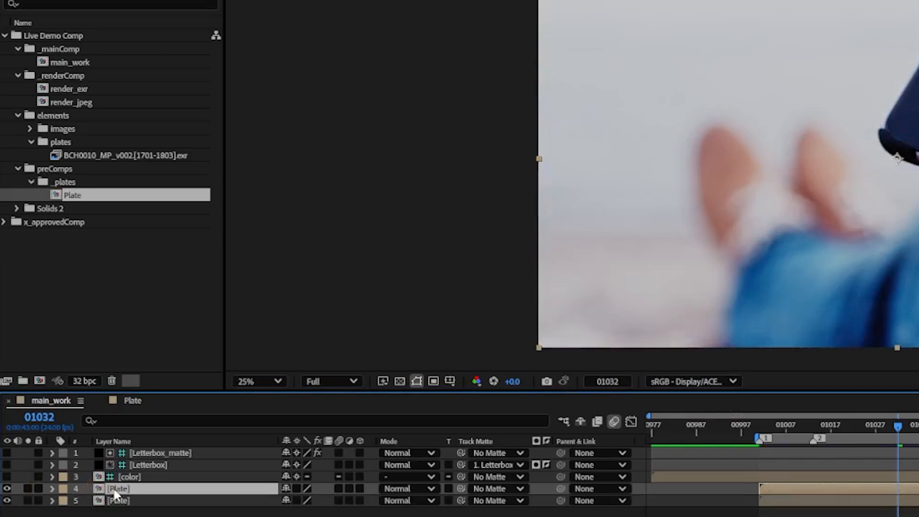
{"action": "key", "text": "Return"}
{"action": "type", "text": "QC plate"}
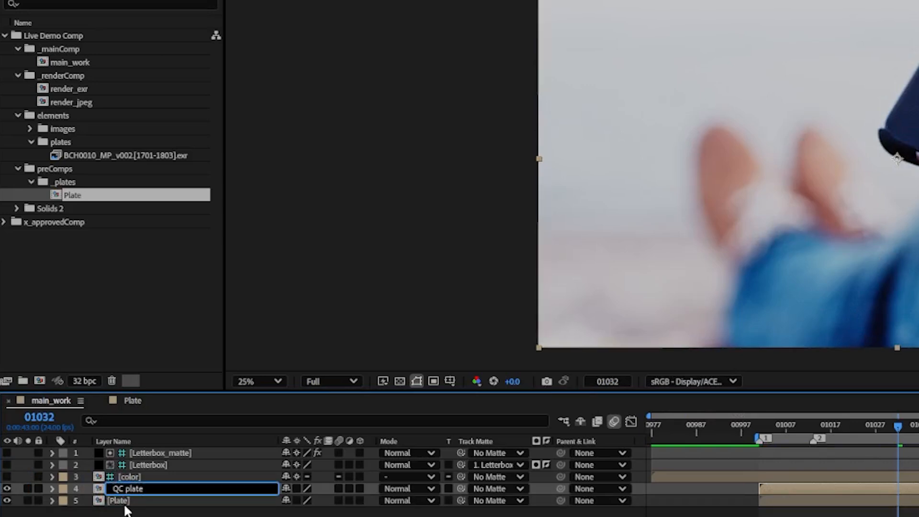
{"action": "right_click", "coordinate": [100, 490]}
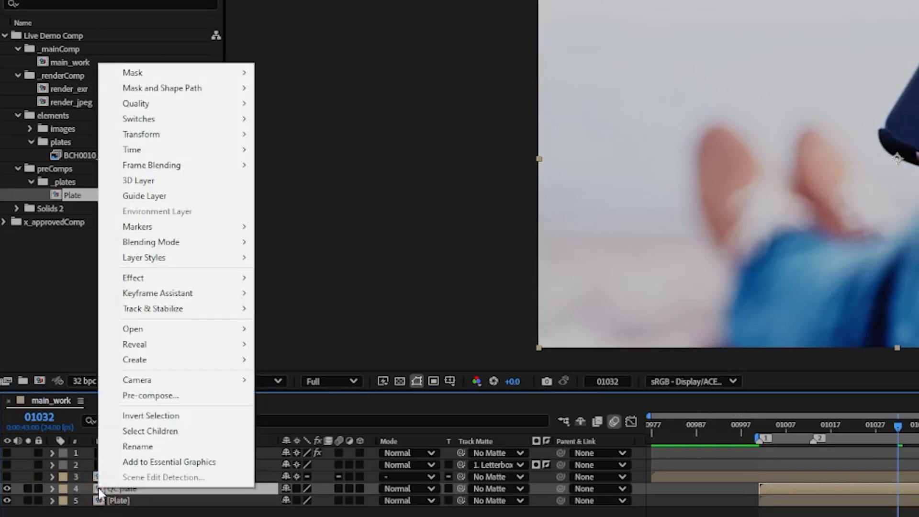
{"action": "left_click", "coordinate": [144, 196]}
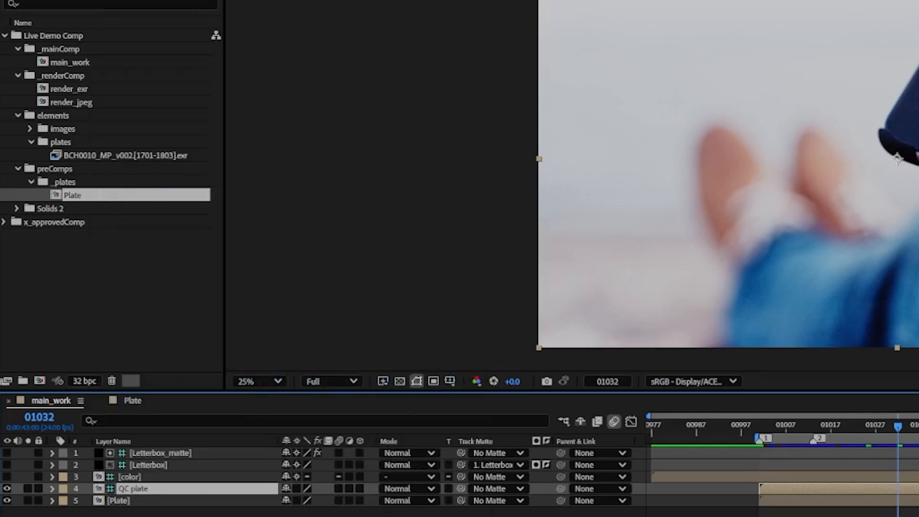
Duplicate the lower Plate layer and pre-compose the copy as degrain_precomp, moving all attributes into the new composition
{"action": "left_click", "coordinate": [126, 503]}
{"action": "key", "text": "ctrl+d"}
{"action": "key", "text": "ctrl+shift+c"}
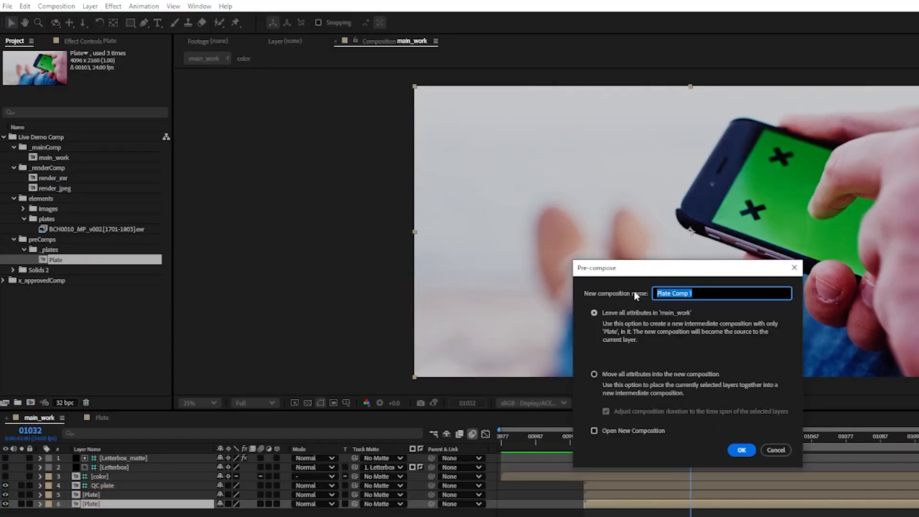
{"action": "type", "text": "degrain_precomp"}
{"action": "left_click", "coordinate": [594, 375]}
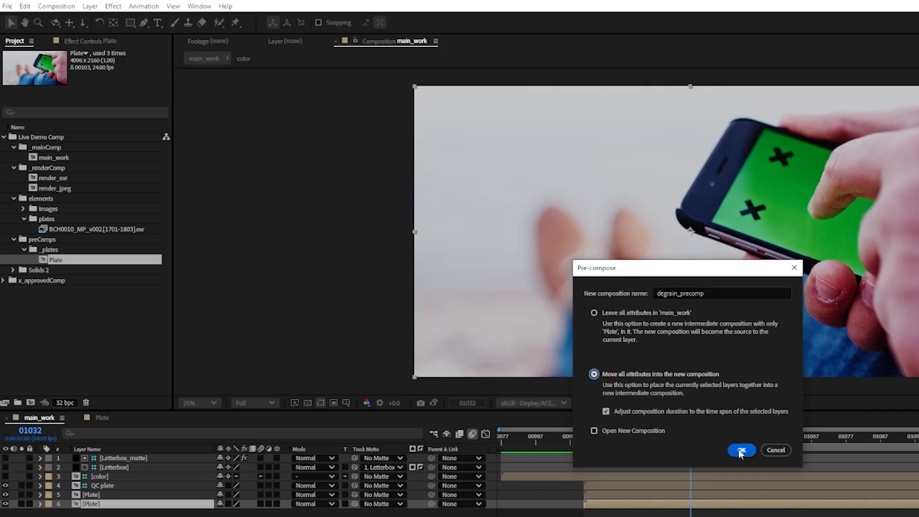
{"action": "left_click", "coordinate": [742, 450]}
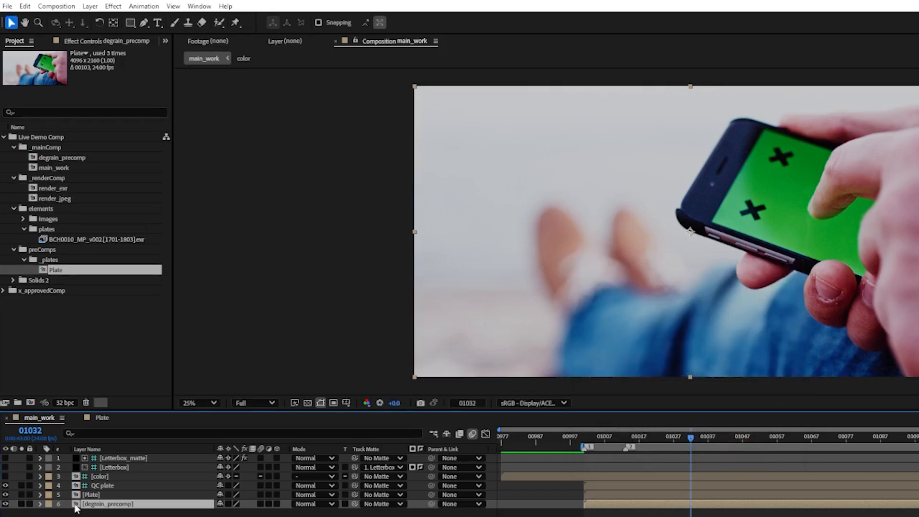
Inside degrain_precomp, apply the Reduce Noise v5 effect to the Plate layer and build its noise profile automatically
{"action": "double_click", "coordinate": [75, 504]}
{"action": "left_click", "coordinate": [75, 460]}
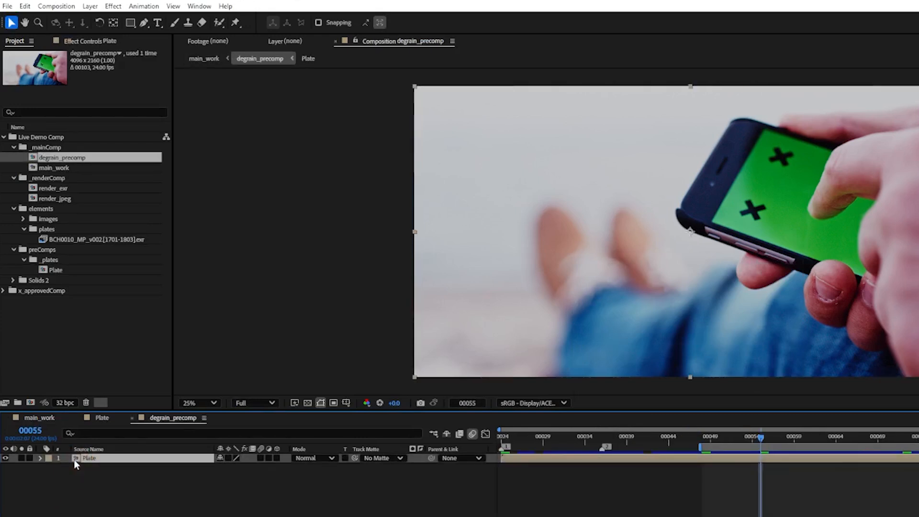
{"action": "key", "text": "ctrl+space"}
{"action": "type", "text": "red"}
{"action": "key", "text": "Return"}
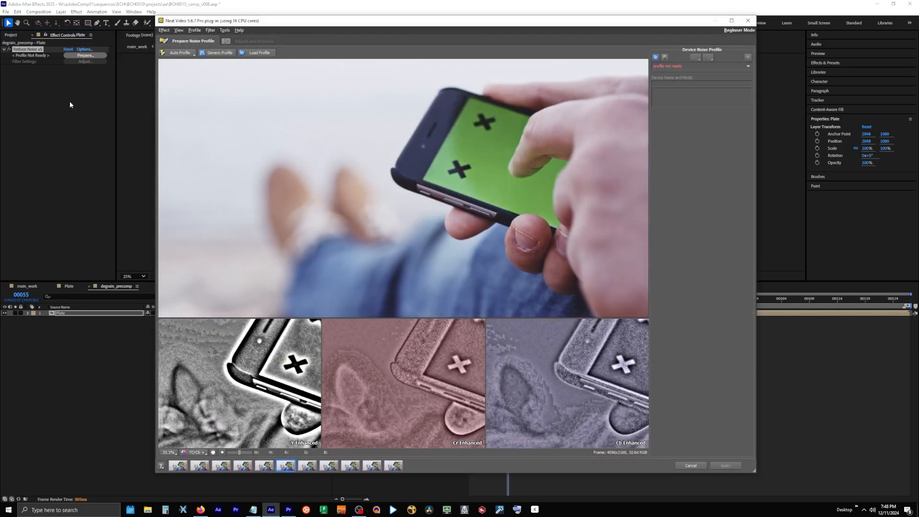
{"action": "left_click", "coordinate": [181, 53]}
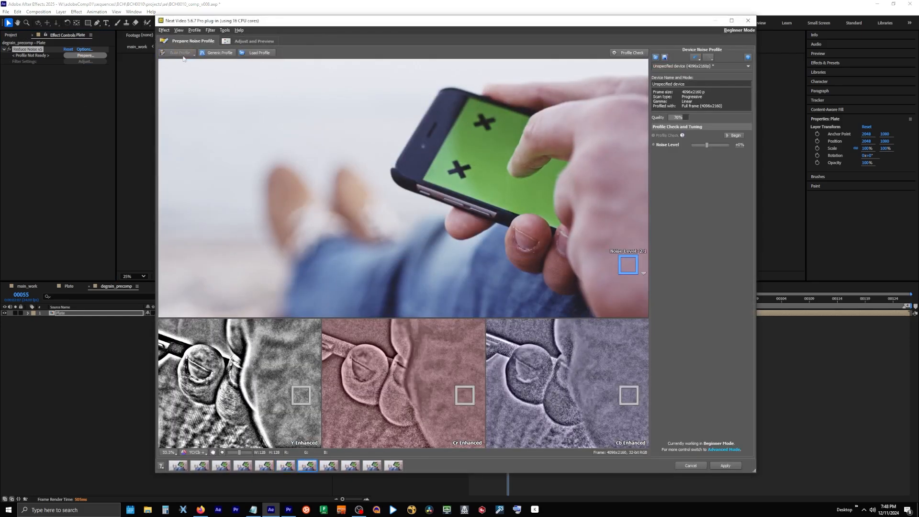
{"action": "left_click", "coordinate": [730, 465]}
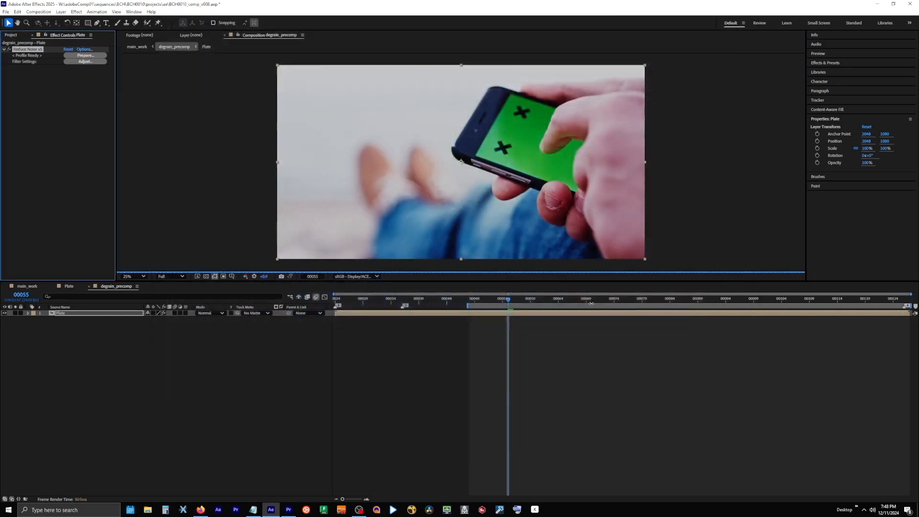
Inspect the phone and fingertip up close in the blue channel with Reduce Noise switched on and off
{"action": "scroll", "coordinate": [525, 145], "scroll_direction": "up", "scroll_amount": 4}
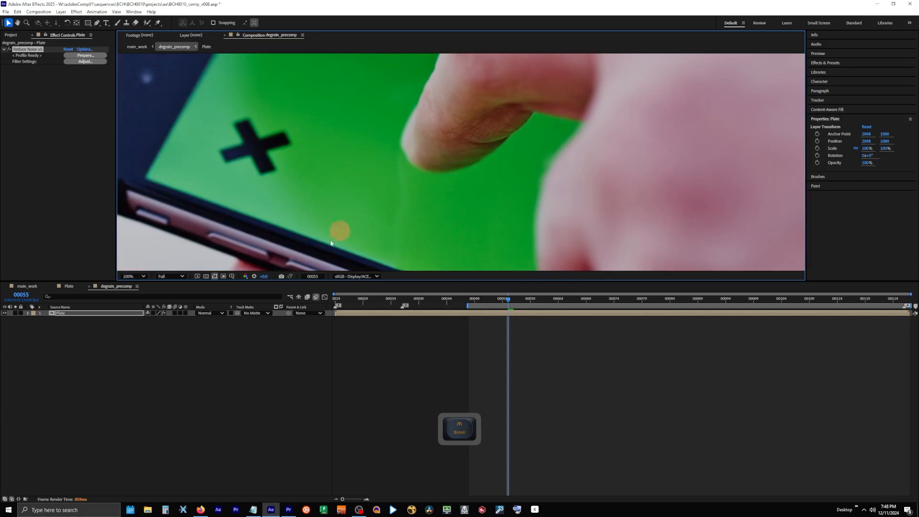
{"action": "left_click", "coordinate": [245, 276]}
{"action": "left_click", "coordinate": [264, 312]}
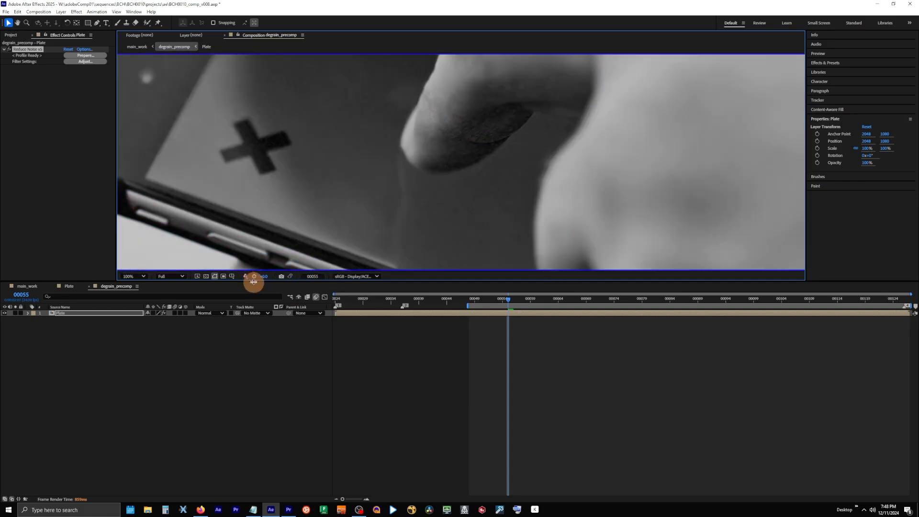
{"action": "left_click", "coordinate": [10, 50]}
{"action": "left_click", "coordinate": [10, 49]}
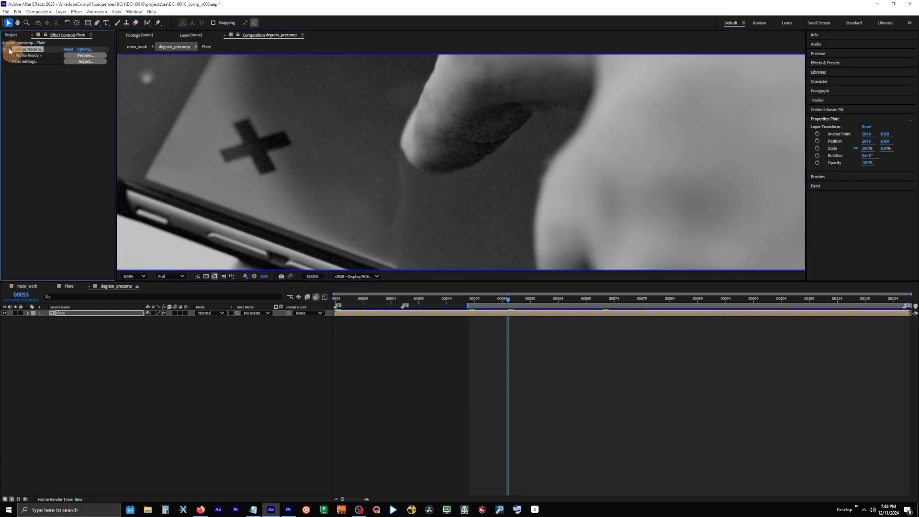
{"action": "left_click", "coordinate": [10, 50]}
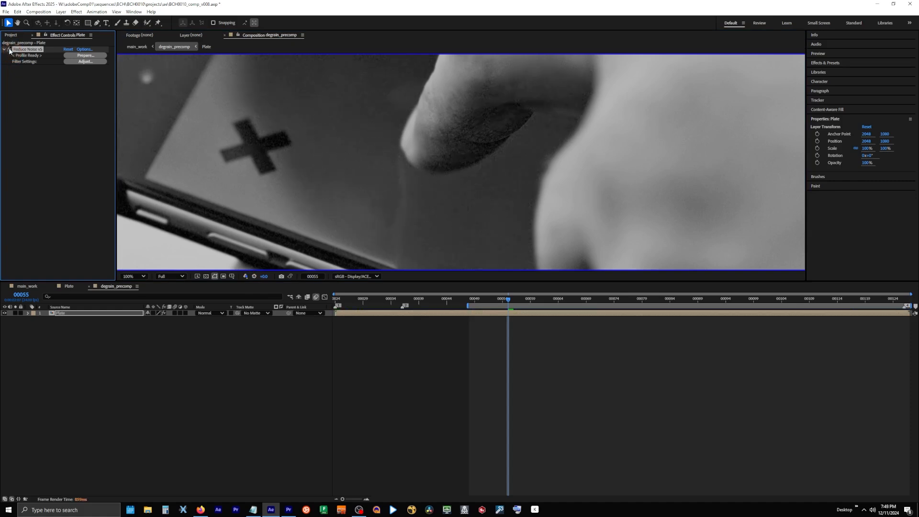
{"action": "key", "text": "alt+3"}
Set the degrain_precomp composition's start frame to 1001
{"action": "left_click", "coordinate": [41, 13]}
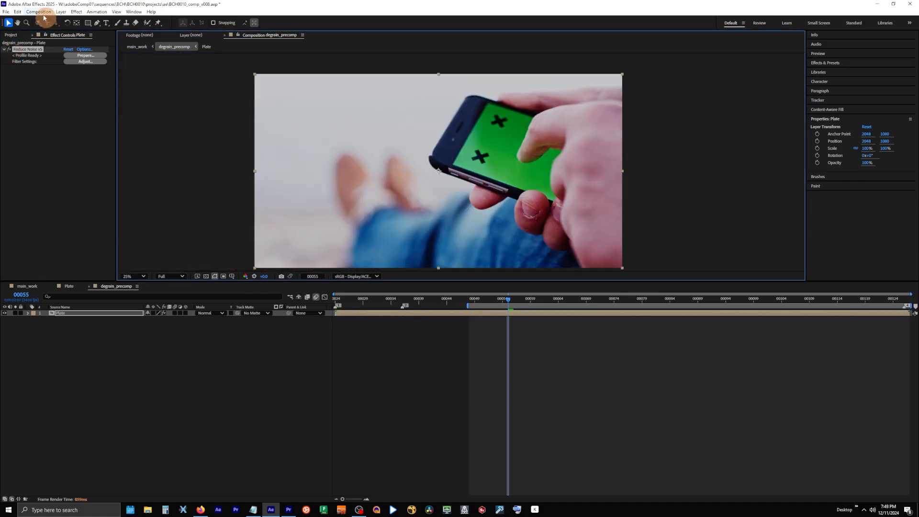
{"action": "left_click", "coordinate": [46, 30]}
{"action": "left_click_drag", "start_coordinate": [421, 285], "coordinate": [375, 289]}
{"action": "type", "text": "1001"}
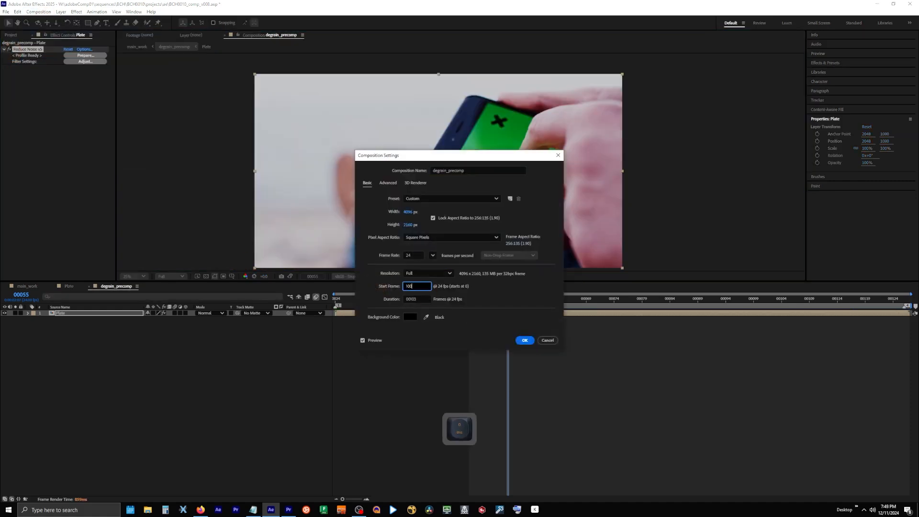
{"action": "key", "text": "Return"}
Add degrain_precomp to the render queue and set its output module's color space to scene_linear: ACEScg
{"action": "key", "text": "ctrl+m"}
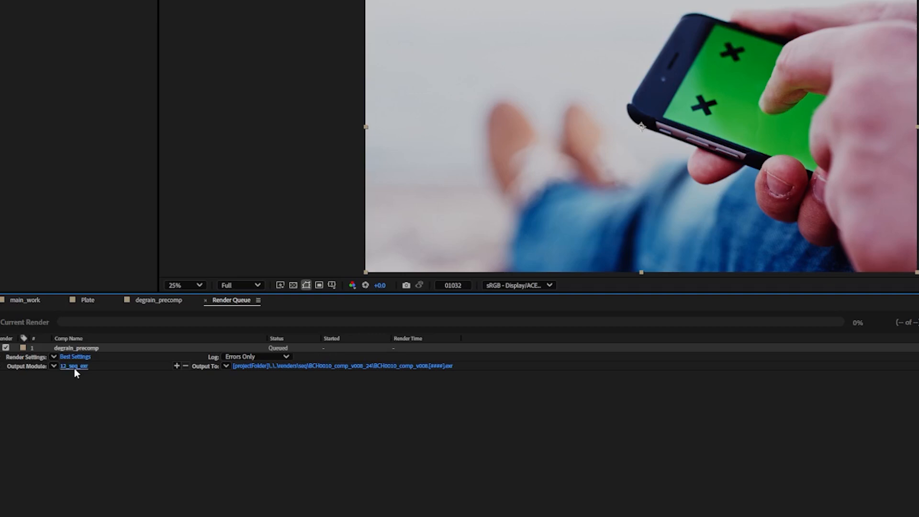
{"action": "left_click", "coordinate": [119, 416]}
{"action": "left_click", "coordinate": [575, 76]}
{"action": "left_click", "coordinate": [676, 135]}
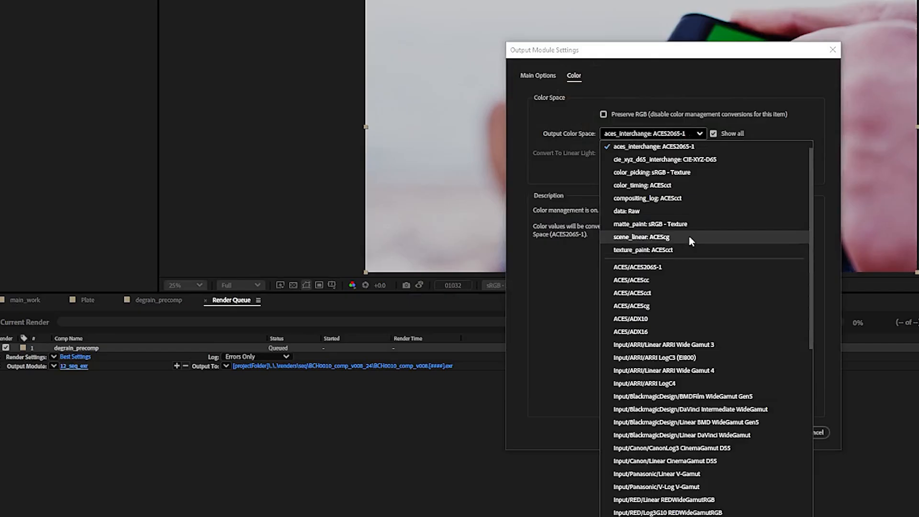
{"action": "left_click", "coordinate": [636, 219]}
{"action": "left_click", "coordinate": [780, 433]}
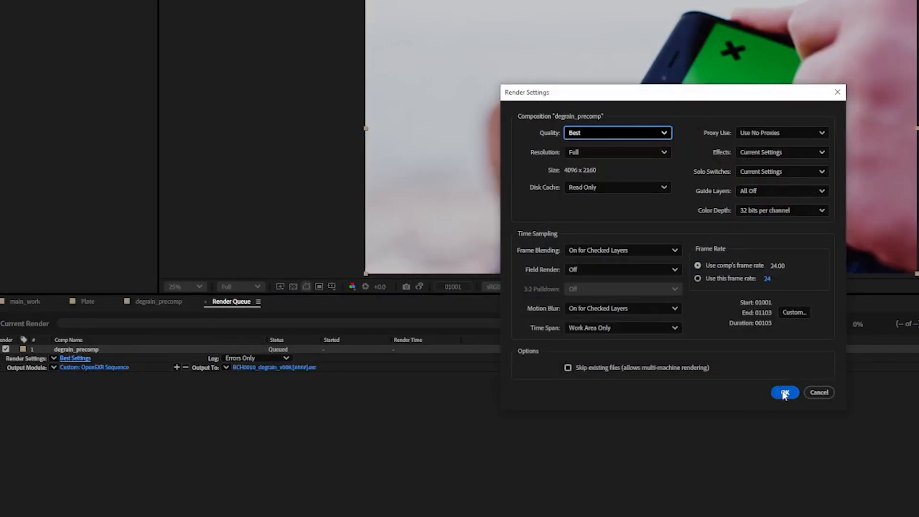
{"action": "left_click", "coordinate": [784, 393]}
Recheck the OpenEXR output module's color settings, then save the project and render degrain_precomp
{"action": "left_click", "coordinate": [110, 368]}
{"action": "left_click", "coordinate": [574, 76]}
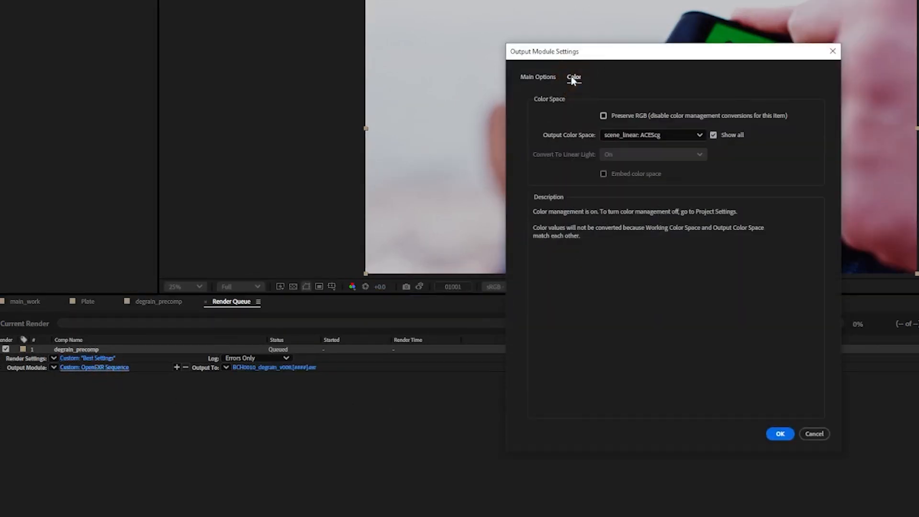
{"action": "left_click", "coordinate": [781, 435]}
{"action": "key", "text": "ctrl+s"}
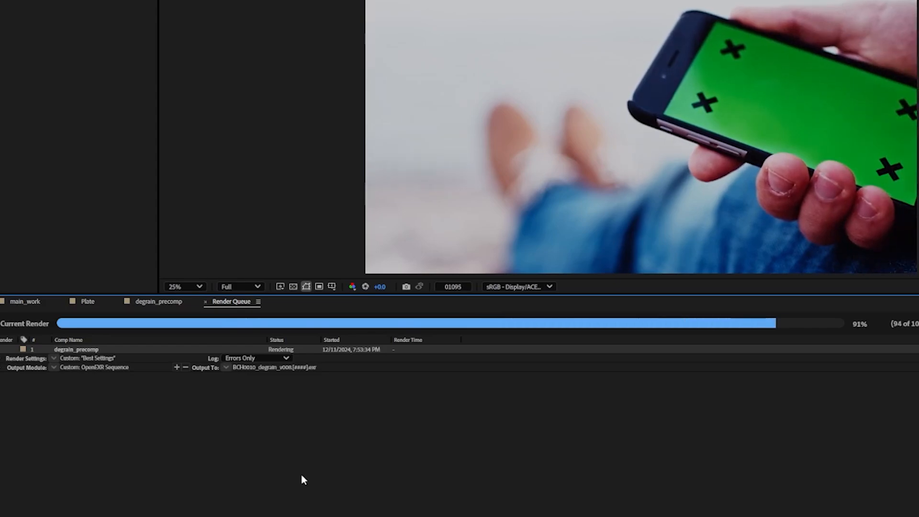
Compare the plate's grain across individual color channels, toggling Reduce Noise while viewing the blue channel
{"action": "key", "text": "alt+1"}
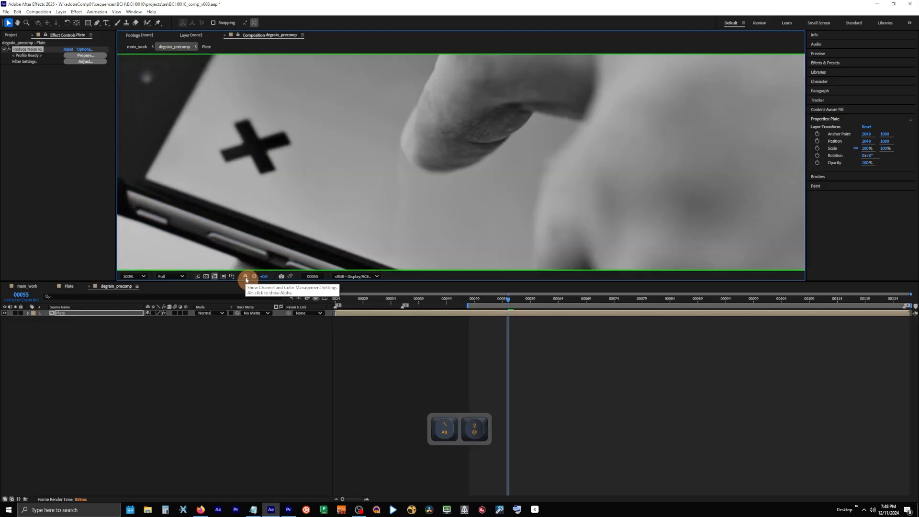
{"action": "key", "text": "alt+3"}
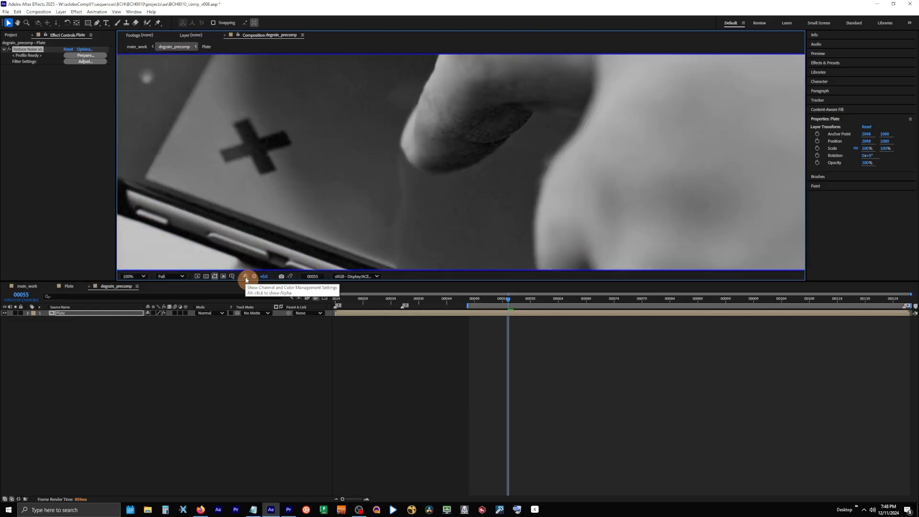
{"action": "left_click", "coordinate": [9, 50]}
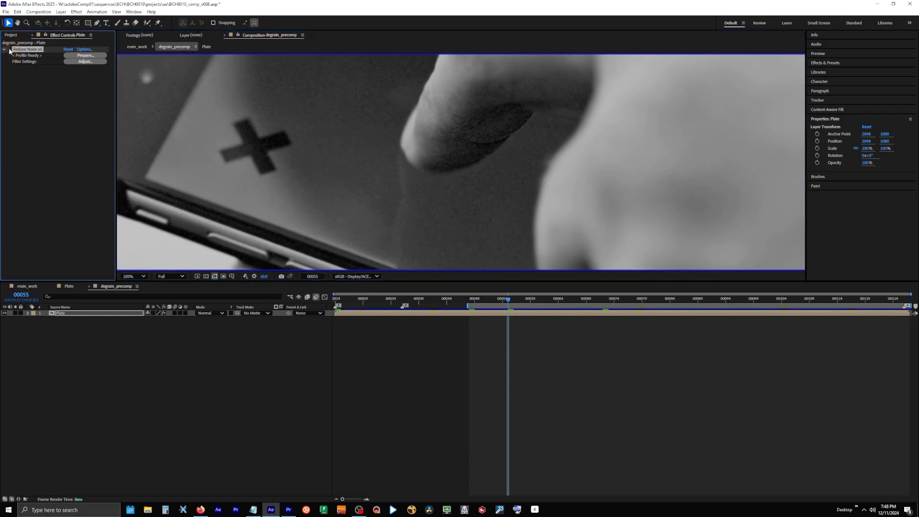
{"action": "left_click", "coordinate": [9, 49]}
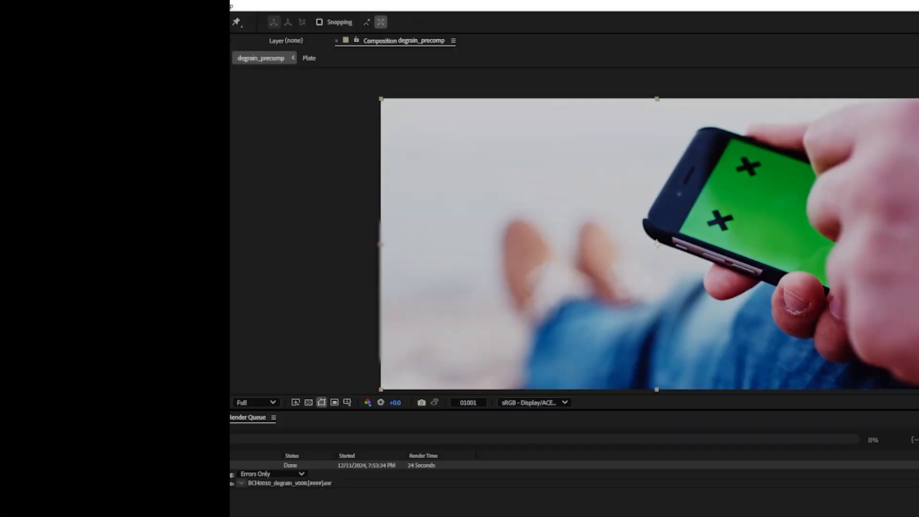
Import the BCH0010_degrain_v008 OpenEXR sequence from the degrain folder of the shot's working plates
{"action": "key", "text": "ctrl+i"}
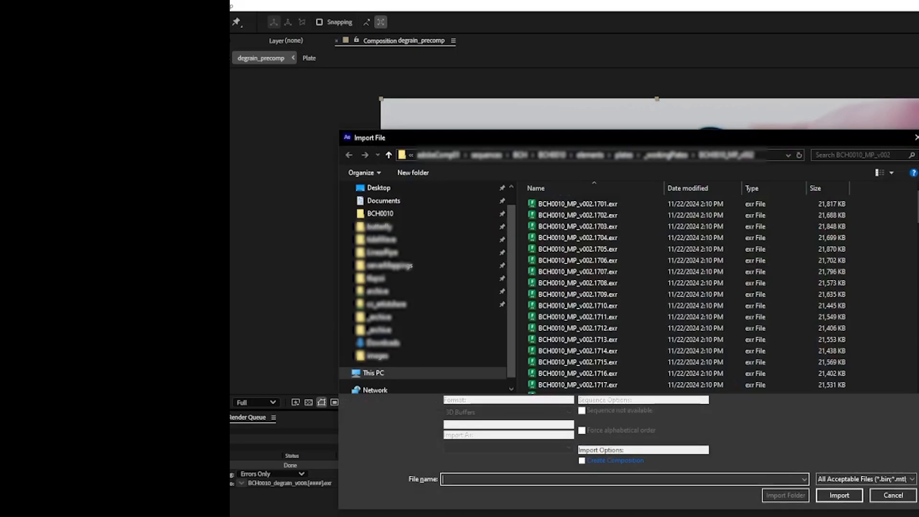
{"action": "left_click", "coordinate": [405, 211]}
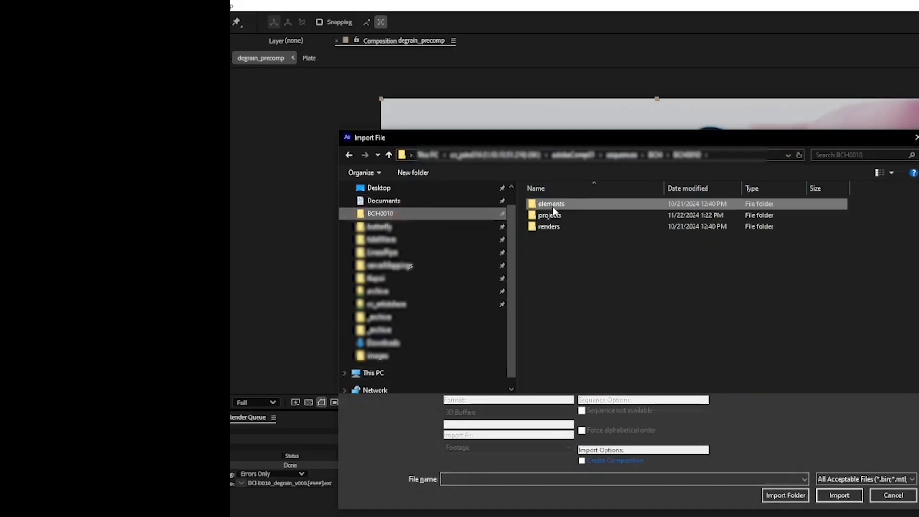
{"action": "double_click", "coordinate": [552, 205]}
{"action": "double_click", "coordinate": [556, 238]}
{"action": "double_click", "coordinate": [561, 237]}
{"action": "double_click", "coordinate": [562, 229]}
{"action": "left_click", "coordinate": [562, 228]}
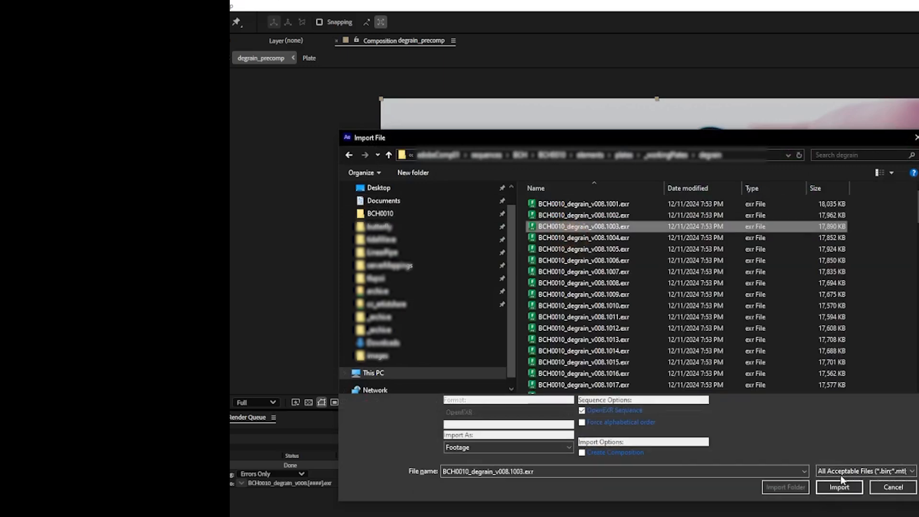
{"action": "left_click", "coordinate": [841, 487]}
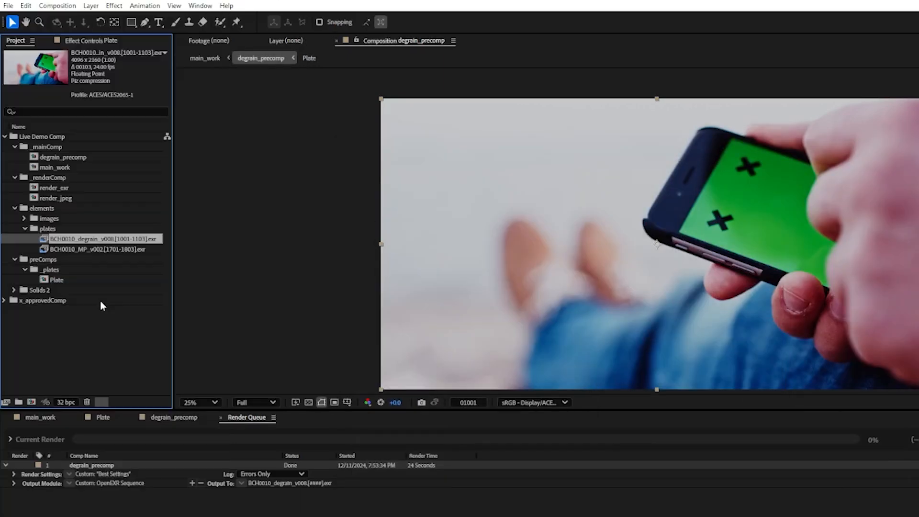
Interpret the BCH0010_degrain_v008 footage with its media color space overridden to scene_linear: ACEScg
{"action": "left_click", "coordinate": [6, 403]}
{"action": "left_click", "coordinate": [592, 167]}
{"action": "left_click", "coordinate": [680, 240]}
{"action": "scroll", "coordinate": [731, 325], "scroll_direction": "up", "scroll_amount": 3}
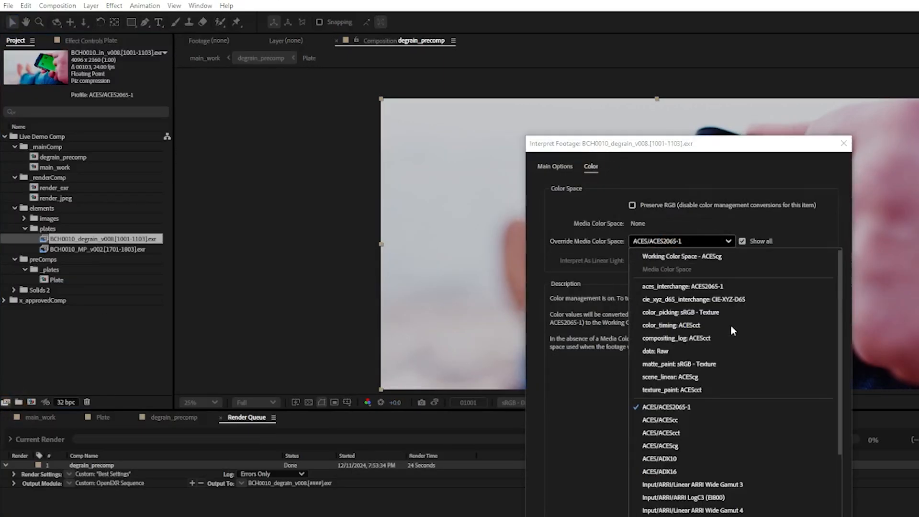
{"action": "left_click", "coordinate": [712, 378]}
{"action": "key", "text": "Return"}
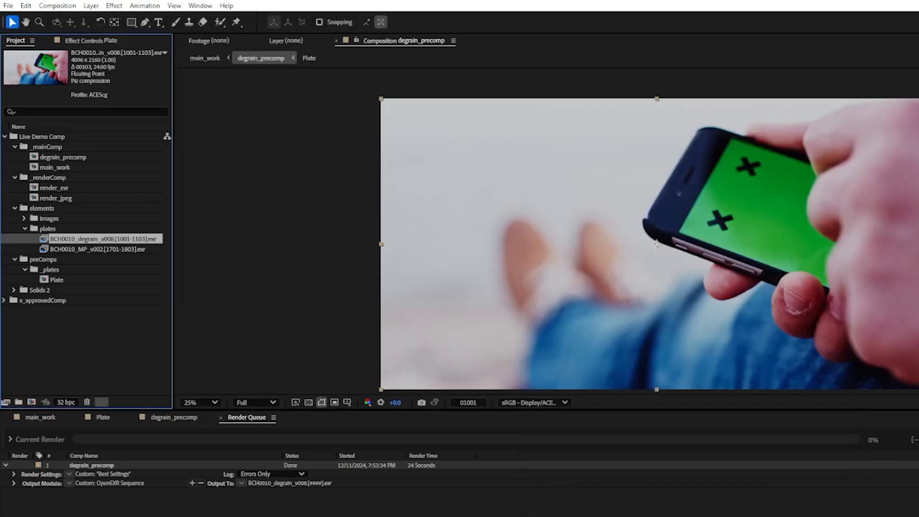
Open degrain_precomp from main_work and place the BCH0010_degrain_v008 sequence above its Plate layer
{"action": "left_click", "coordinate": [42, 417]}
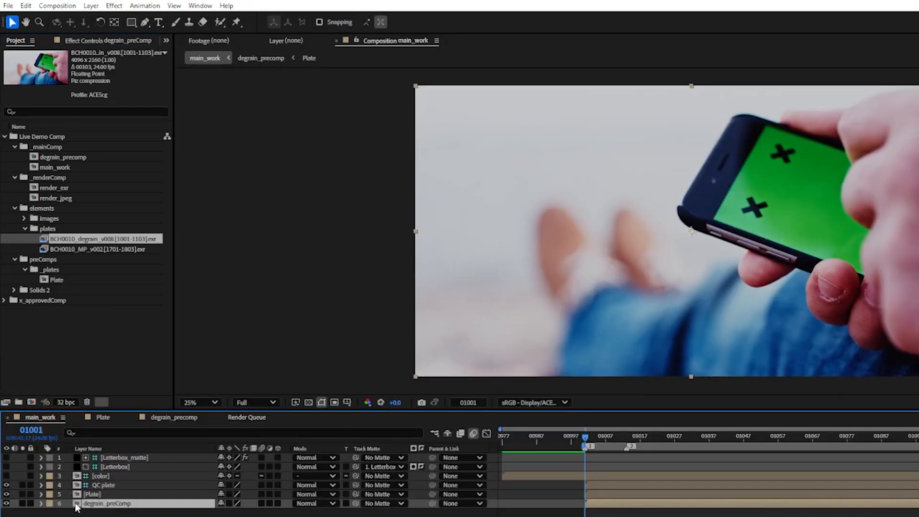
{"action": "double_click", "coordinate": [75, 504]}
{"action": "left_click_drag", "start_coordinate": [48, 240], "coordinate": [128, 458]}
{"action": "scroll", "coordinate": [607, 252], "scroll_direction": "up", "scroll_amount": 2}
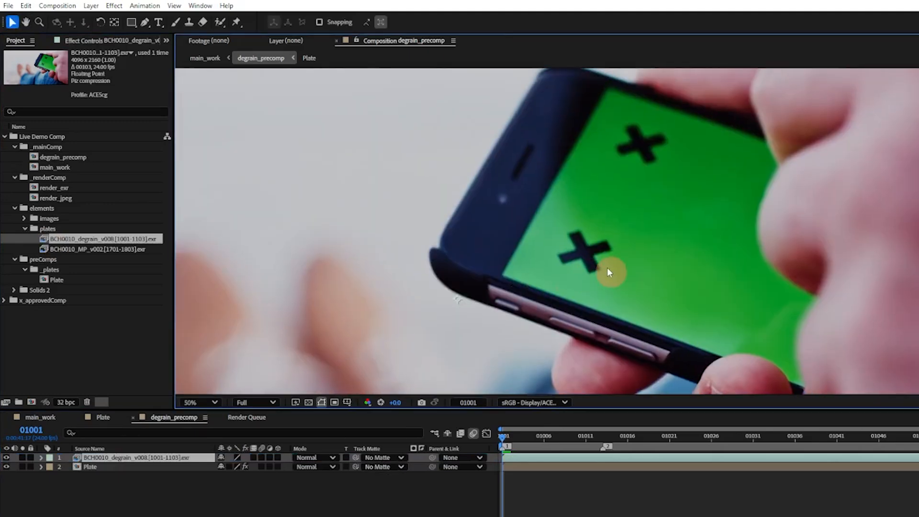
Compare the pre-rendered degrain sequence with the live-denoised Plate layer in the blue channel at frames 01001 and 01048
{"action": "scroll", "coordinate": [607, 272], "scroll_direction": "up", "scroll_amount": 2}
{"action": "key", "text": "alt+3"}
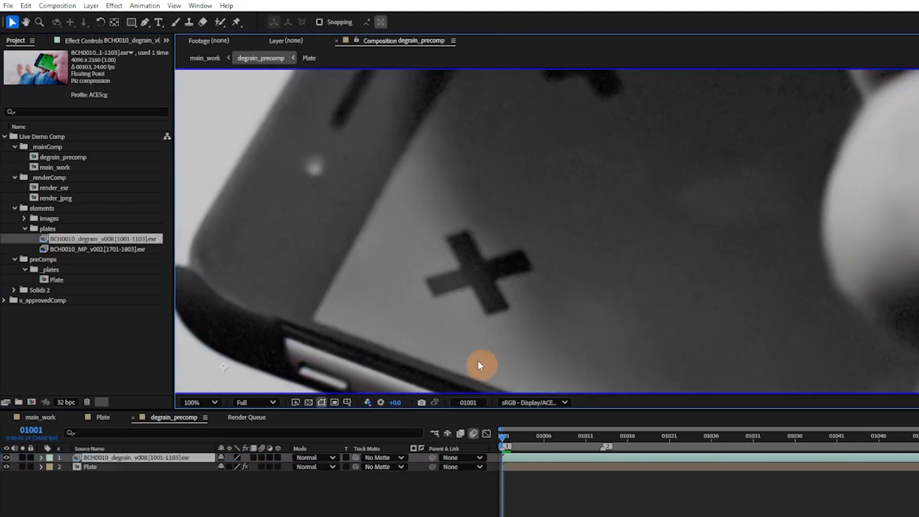
{"action": "left_click", "coordinate": [6, 457]}
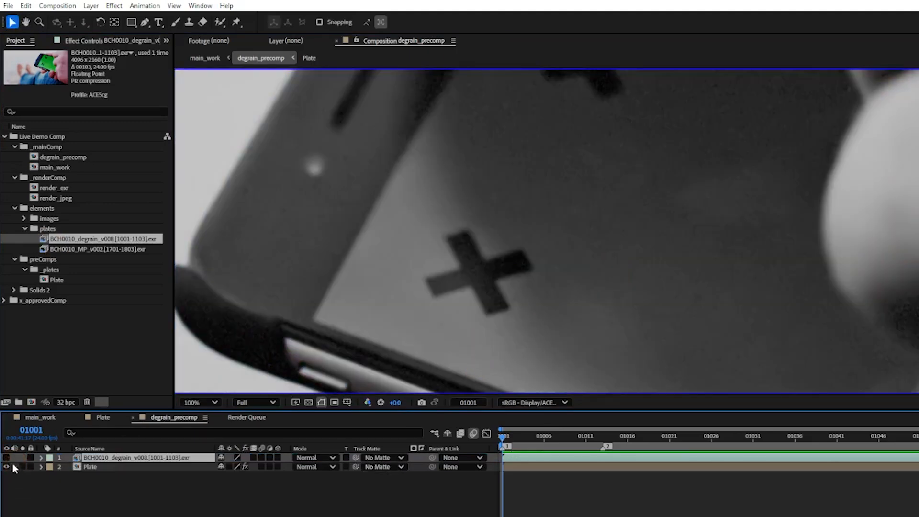
{"action": "left_click", "coordinate": [7, 459]}
{"action": "left_click", "coordinate": [7, 458]}
{"action": "left_click", "coordinate": [7, 458]}
{"action": "left_click", "coordinate": [896, 437]}
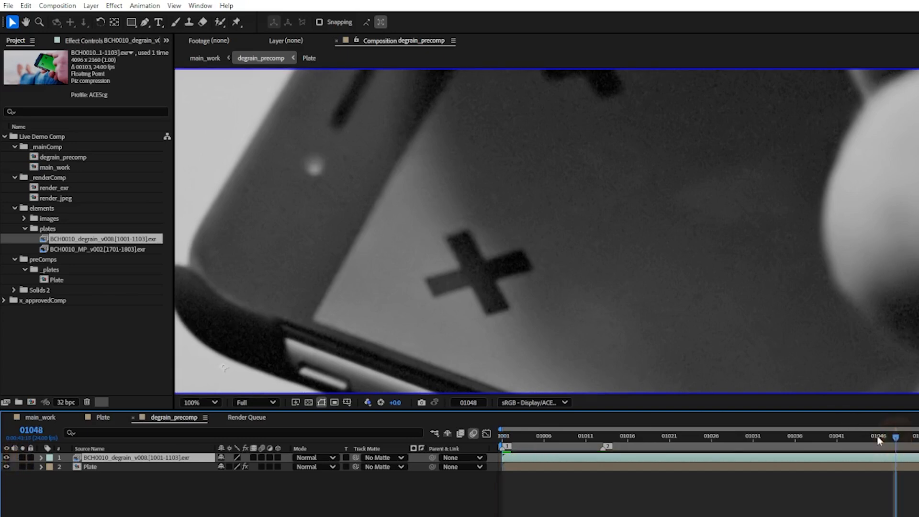
{"action": "left_click", "coordinate": [7, 459]}
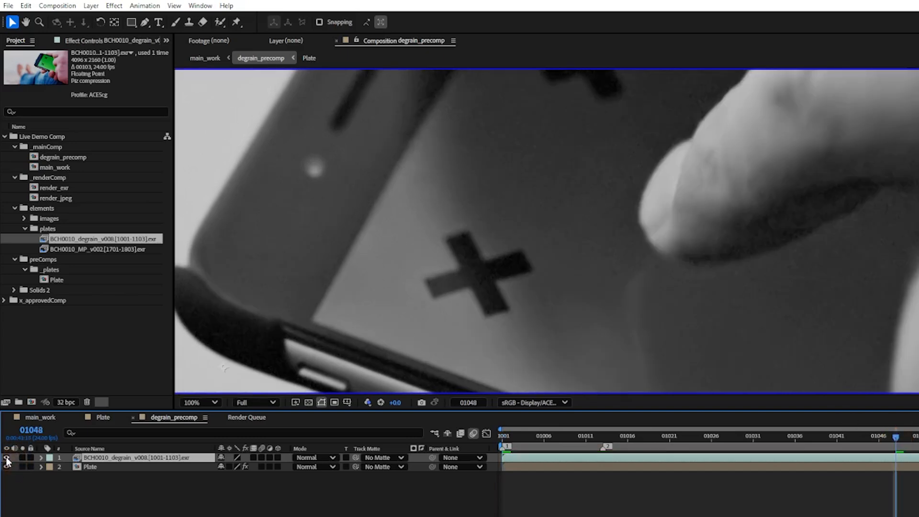
{"action": "left_click", "coordinate": [7, 458]}
Compare the Plate layer with and without Reduce Noise, restoring the degrain sequence's visibility at the end
{"action": "left_click", "coordinate": [92, 468]}
{"action": "key", "text": "F3"}
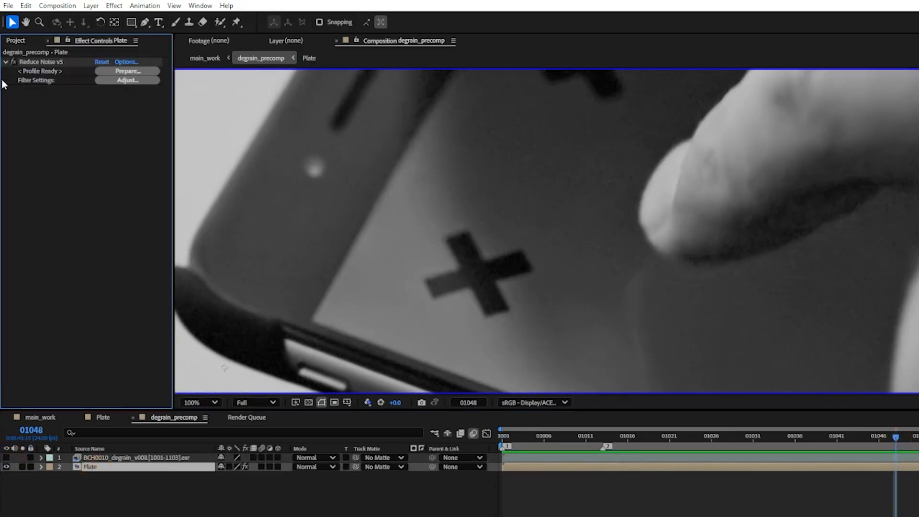
{"action": "left_click", "coordinate": [13, 62]}
{"action": "left_click", "coordinate": [13, 62]}
{"action": "left_click", "coordinate": [6, 458]}
In main_work, duplicate the Plate layer and pre-compose it as CleanPlate with all attributes moved into the new composition
{"action": "left_click", "coordinate": [41, 417]}
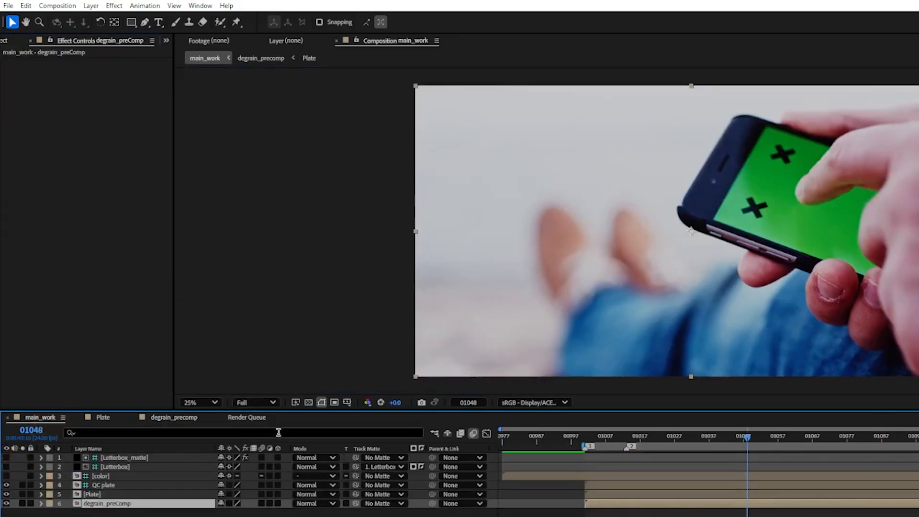
{"action": "key", "text": "shift+slash"}
{"action": "key", "text": "ctrl+s"}
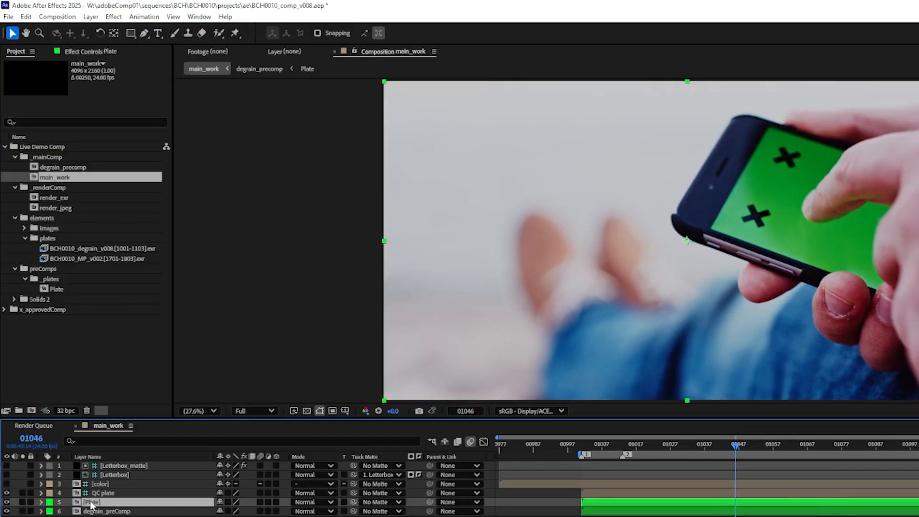
{"action": "key", "text": "ctrl+d"}
{"action": "left_click", "coordinate": [90, 511]}
{"action": "key", "text": "ctrl+shift+c"}
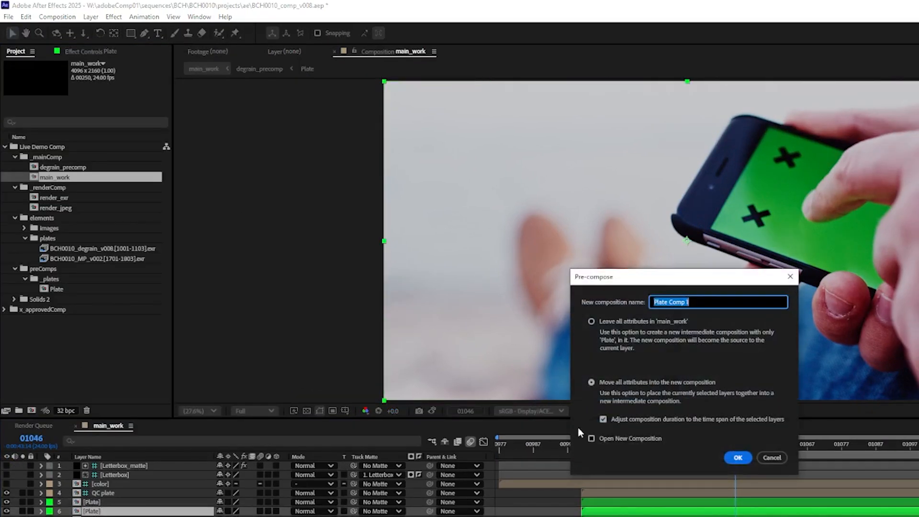
{"action": "type", "text": "CleanPlate"}
{"action": "key", "text": "Return"}
Set the CleanPlate composition's start frame to 1001 and play through the plate from the beginning
{"action": "left_click", "coordinate": [57, 17]}
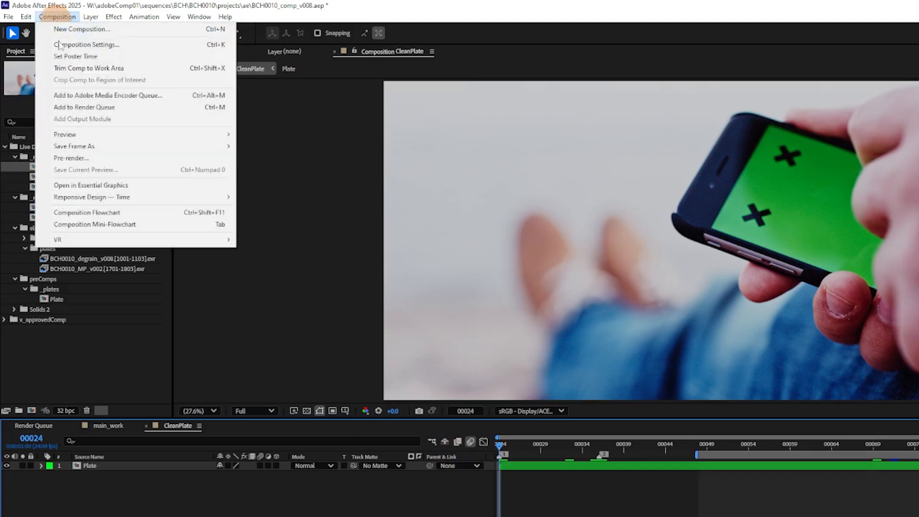
{"action": "left_click", "coordinate": [60, 45]}
{"action": "left_click", "coordinate": [589, 424]}
{"action": "type", "text": "1001"}
{"action": "key", "text": "Return"}
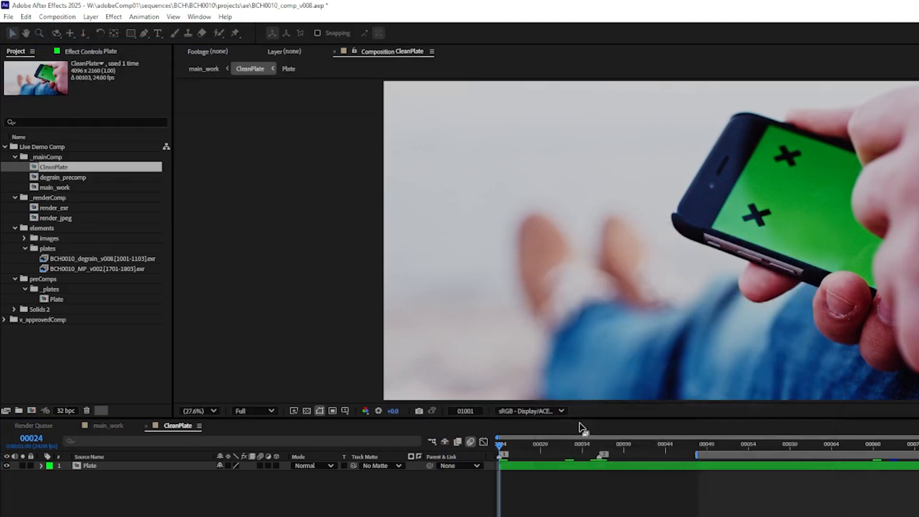
{"action": "left_click_drag", "start_coordinate": [615, 447], "coordinate": [481, 446]}
{"action": "key", "text": "space"}
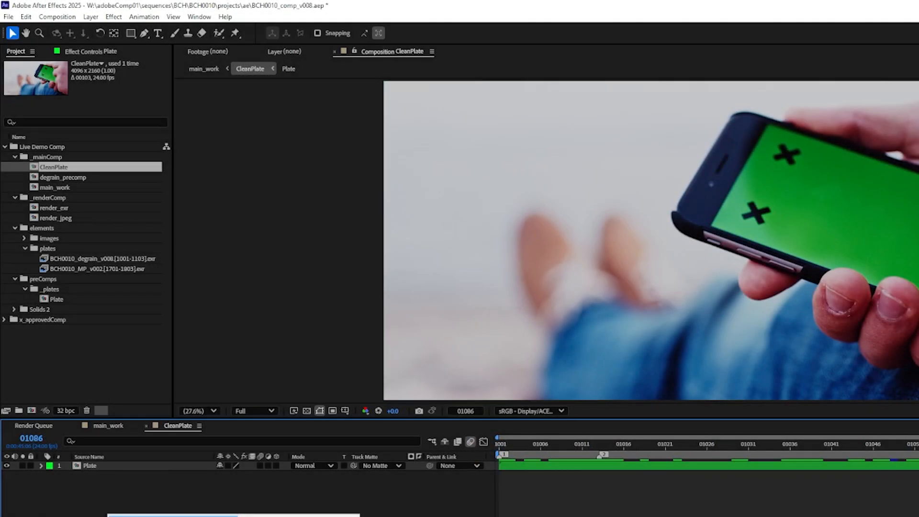
Create a solid named stencil above the Plate layer in CleanPlate
{"action": "key", "text": "ctrl+y"}
{"action": "type", "text": "s"}
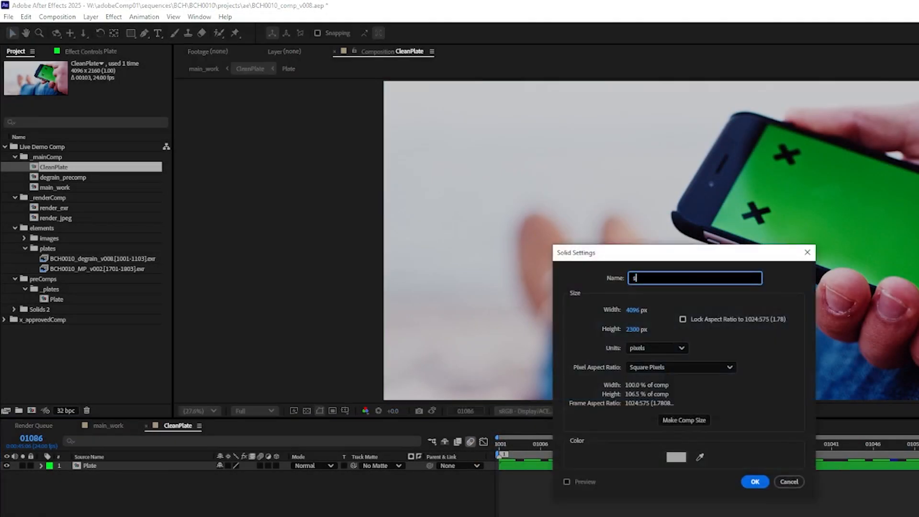
{"action": "type", "text": "tencil"}
{"action": "key", "text": "Return"}
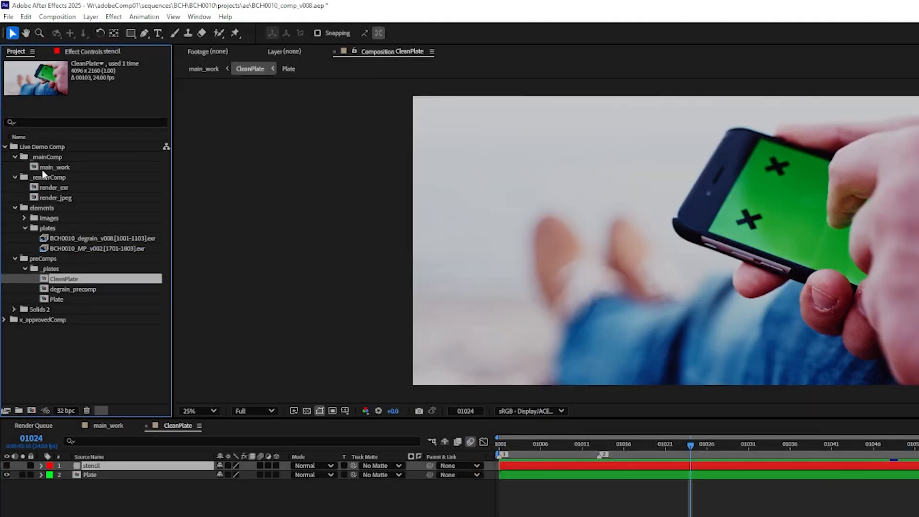
Add degrain_precomp beneath the Plate layer in CleanPlate and rename the new layer mochaTracker
{"action": "left_click", "coordinate": [62, 289]}
{"action": "left_click_drag", "start_coordinate": [62, 289], "coordinate": [100, 489]}
{"action": "key", "text": "Return"}
{"action": "type", "text": "mochaTracker"}
{"action": "key", "text": "Return"}
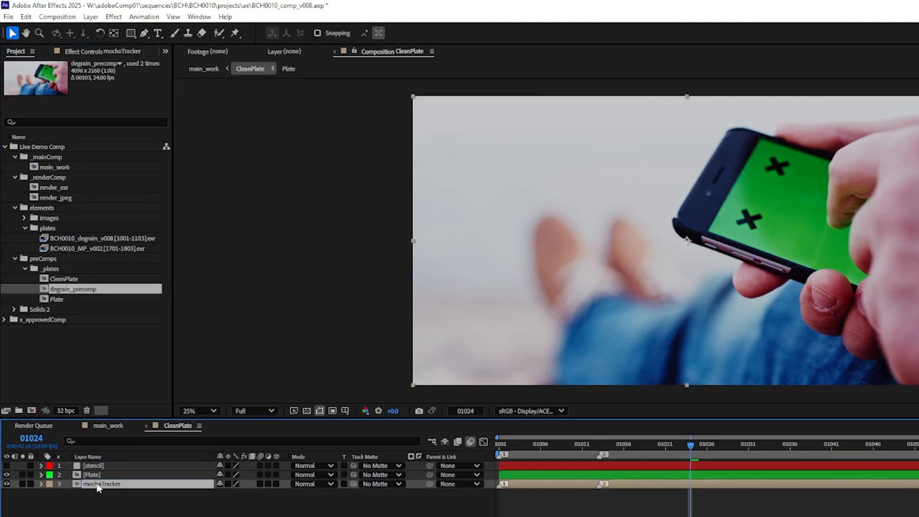
{"action": "left_click", "coordinate": [23, 484]}
Apply the Mocha AE effect to the mochaTracker layer and launch Mocha AE
{"action": "left_click", "coordinate": [200, 17]}
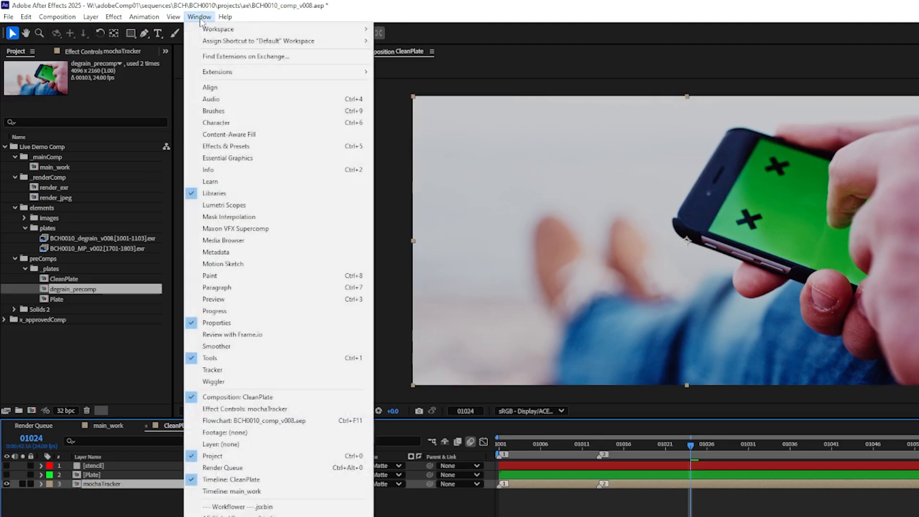
{"action": "left_click", "coordinate": [209, 229]}
{"action": "left_click", "coordinate": [50, 99]}
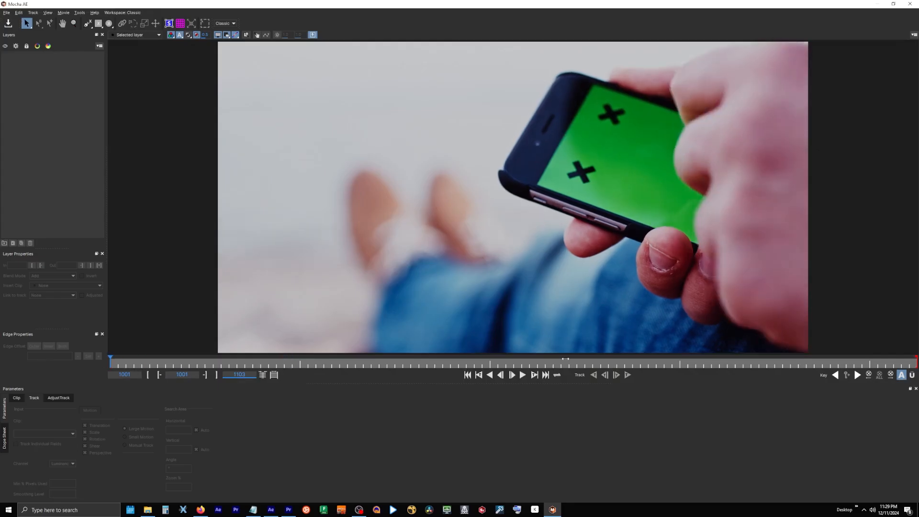
Draw a spline around the exposed end of the phone screen and track it backward and forward through the shot
{"action": "left_click", "coordinate": [87, 23]}
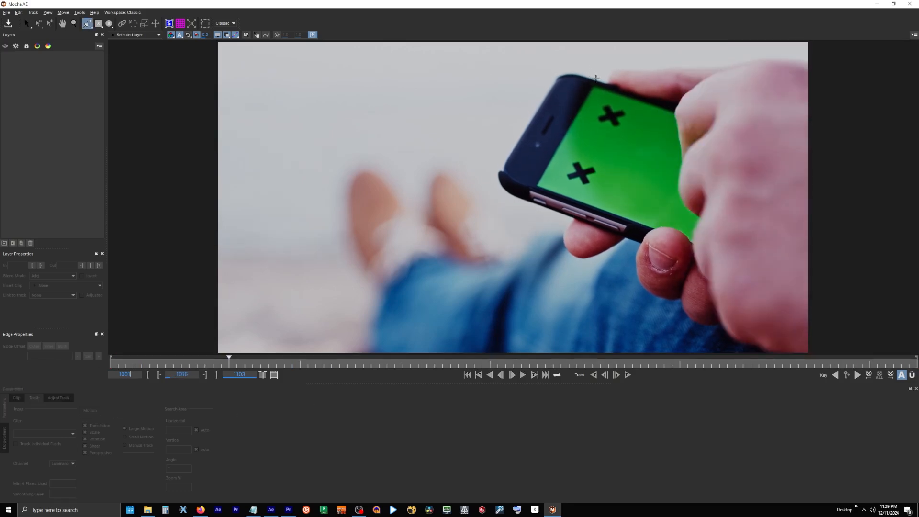
{"action": "left_click", "coordinate": [596, 78]}
{"action": "left_click", "coordinate": [523, 196]}
{"action": "left_click", "coordinate": [599, 234]}
{"action": "left_click", "coordinate": [591, 195]}
{"action": "right_click", "coordinate": [639, 96]}
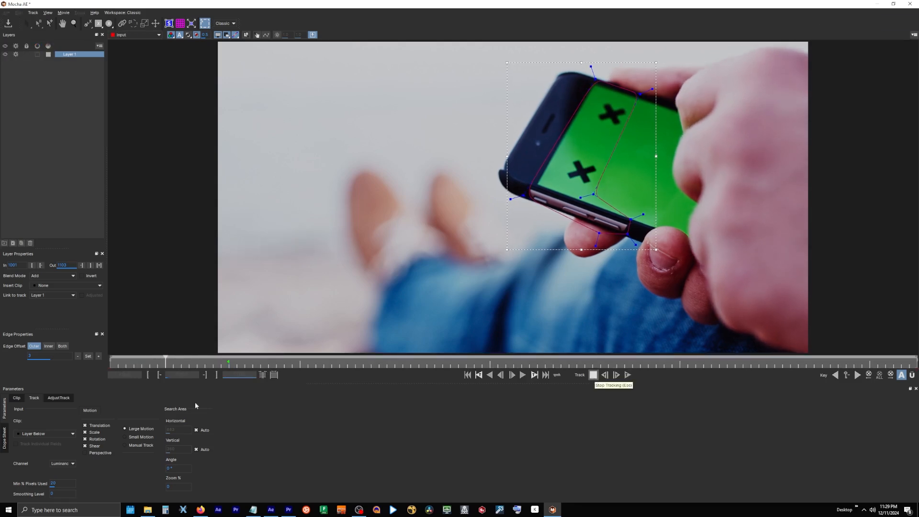
{"action": "left_click", "coordinate": [628, 375]}
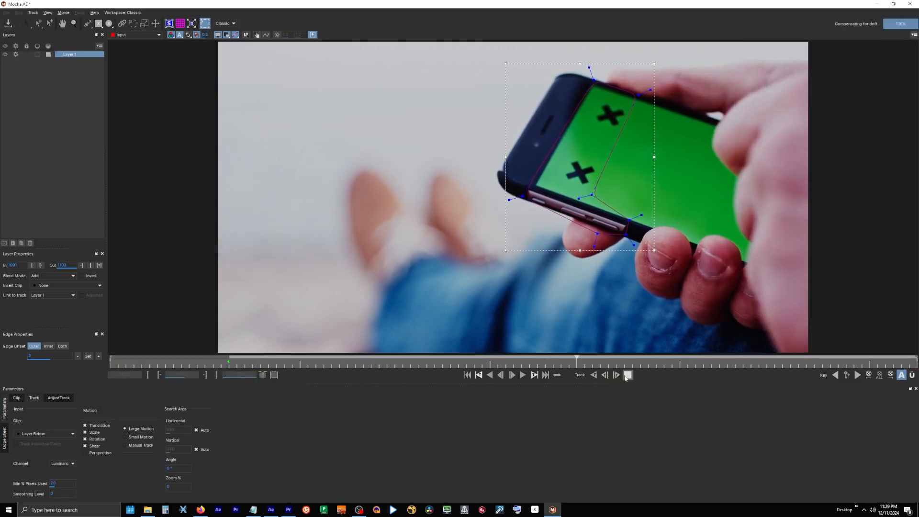
Rename the tracked layer pointTracker, save the Mocha project and return to After Effects
{"action": "left_click", "coordinate": [74, 55]}
{"action": "type", "text": "pointTracker"}
{"action": "key", "text": "Return"}
{"action": "left_click", "coordinate": [8, 14]}
{"action": "left_click", "coordinate": [18, 29]}
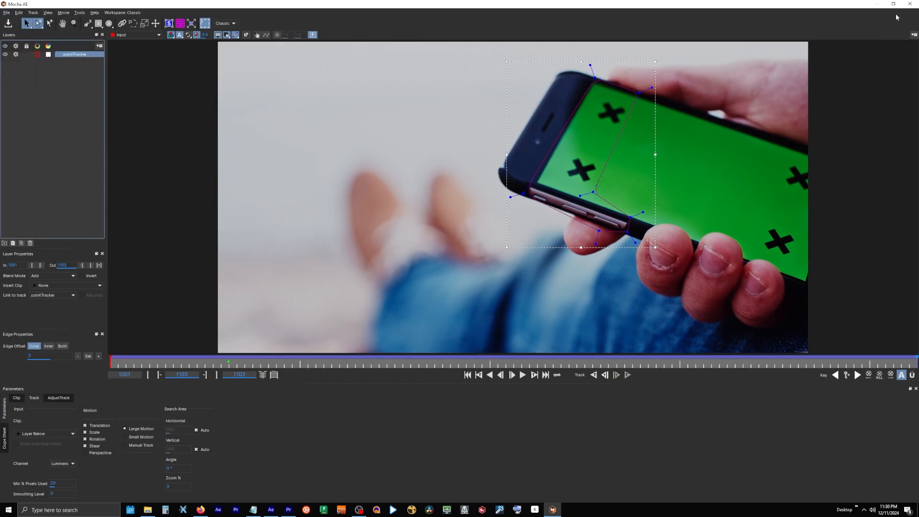
{"action": "left_click", "coordinate": [910, 4]}
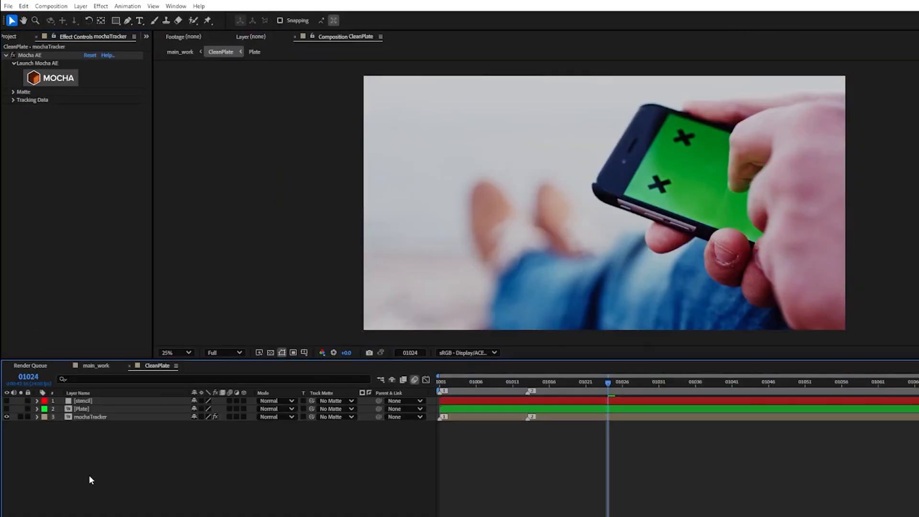
Create a null named Phone Point tracker and place it beneath the mochaTracker layer
{"action": "right_click", "coordinate": [58, 351]}
{"action": "left_click", "coordinate": [222, 510]}
{"action": "key", "text": "Return"}
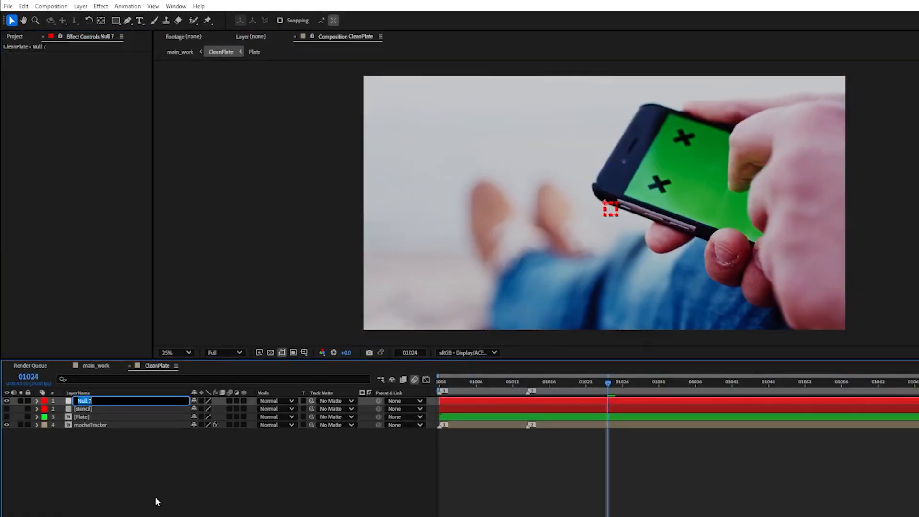
{"action": "type", "text": "Phone Point tracker"}
{"action": "key", "text": "Return"}
{"action": "left_click_drag", "start_coordinate": [91, 402], "coordinate": [16, 426]}
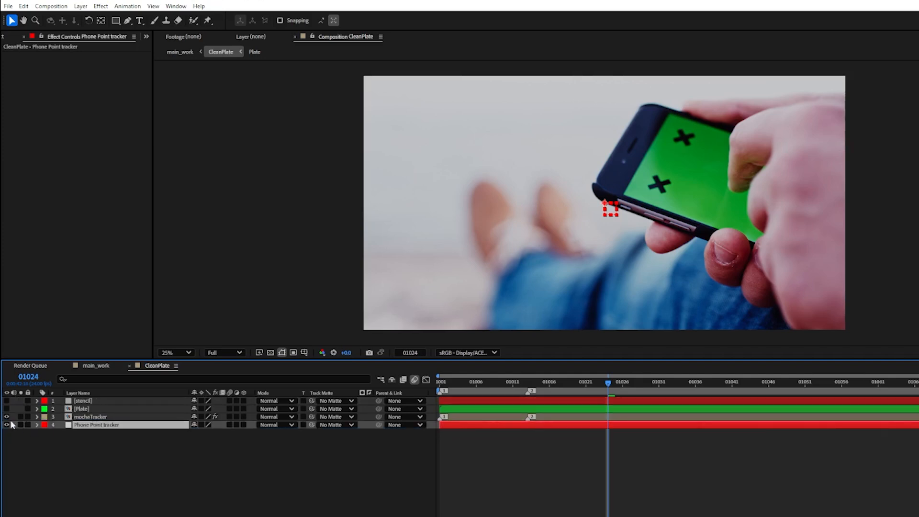
Create tracking data from the Mocha track and export it as Transform to the Phone Point tracker null
{"action": "left_click", "coordinate": [91, 416]}
{"action": "left_click", "coordinate": [14, 100]}
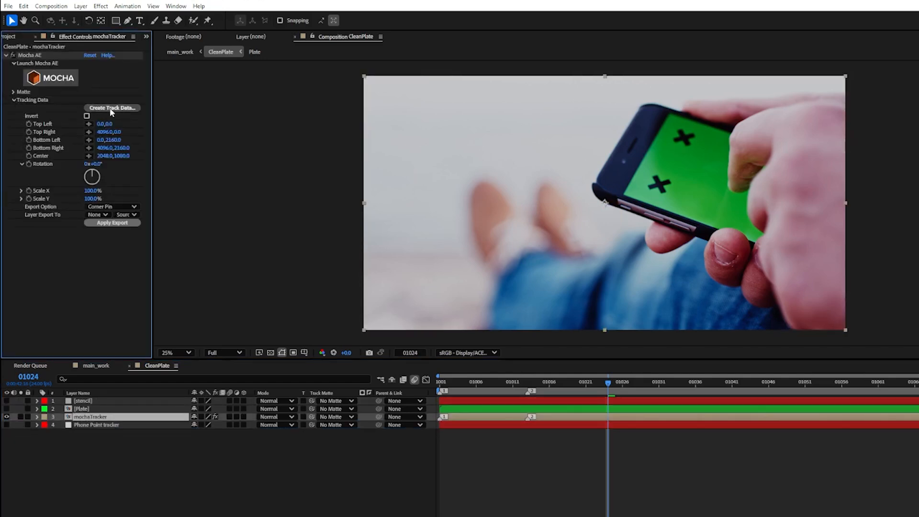
{"action": "left_click", "coordinate": [109, 109]}
{"action": "left_click", "coordinate": [96, 207]}
{"action": "left_click", "coordinate": [113, 238]}
{"action": "left_click", "coordinate": [98, 214]}
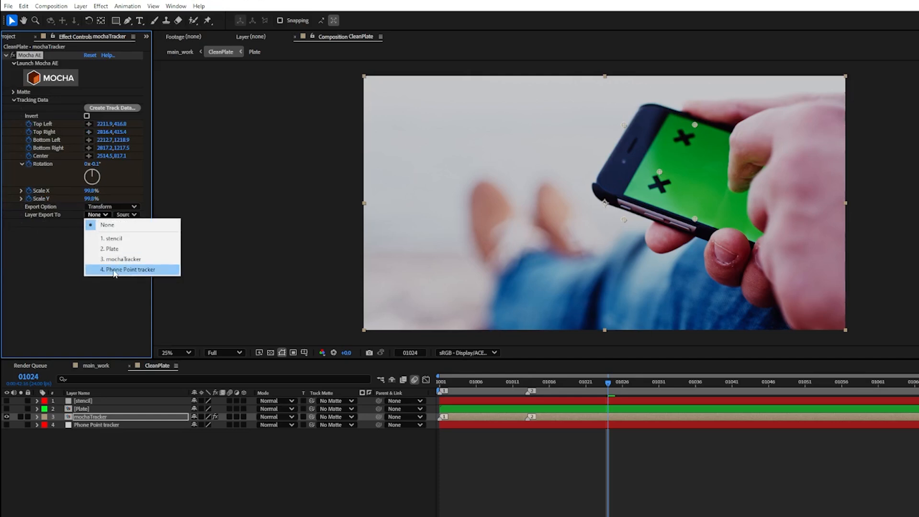
{"action": "left_click", "coordinate": [115, 272]}
Parent the stencil solid to the Phone Point tracker null and preview its movement
{"action": "left_click", "coordinate": [84, 401]}
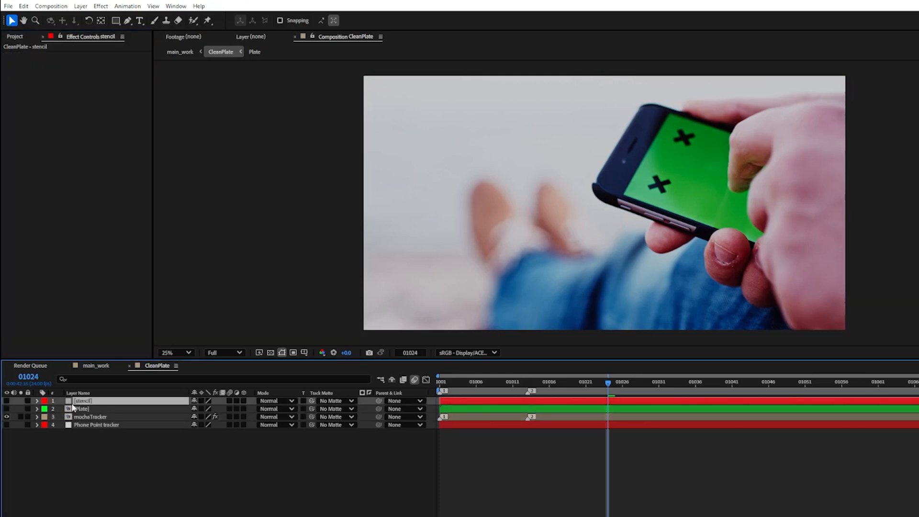
{"action": "left_click", "coordinate": [7, 401]}
{"action": "left_click", "coordinate": [402, 401]}
{"action": "left_click", "coordinate": [410, 456]}
{"action": "left_click", "coordinate": [7, 401]}
{"action": "left_click", "coordinate": [7, 401]}
{"action": "key", "text": "space"}
Remove the Scale keyframes from the Phone Point tracker null at frame 01013 and check its Position and Rotation
{"action": "left_click_drag", "start_coordinate": [918, 416], "coordinate": [528, 422]}
{"action": "left_click", "coordinate": [93, 426]}
{"action": "key", "text": "s"}
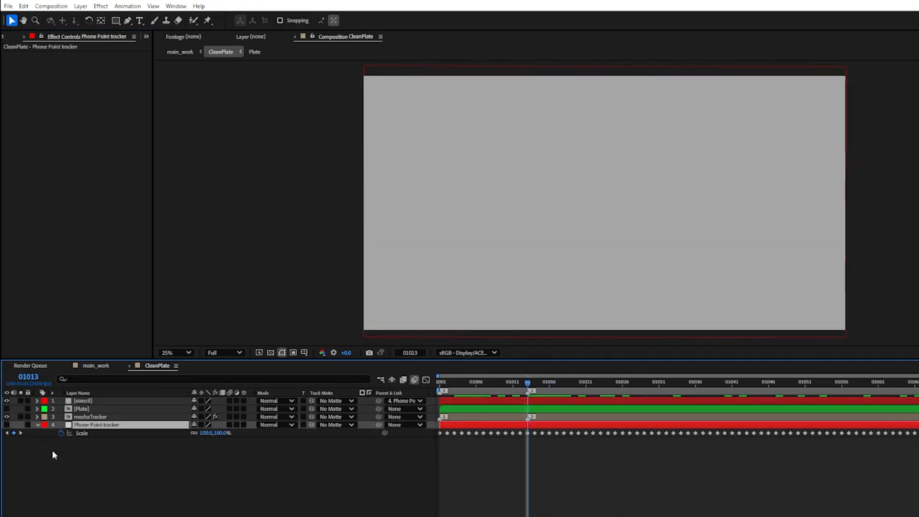
{"action": "left_click", "coordinate": [61, 432]}
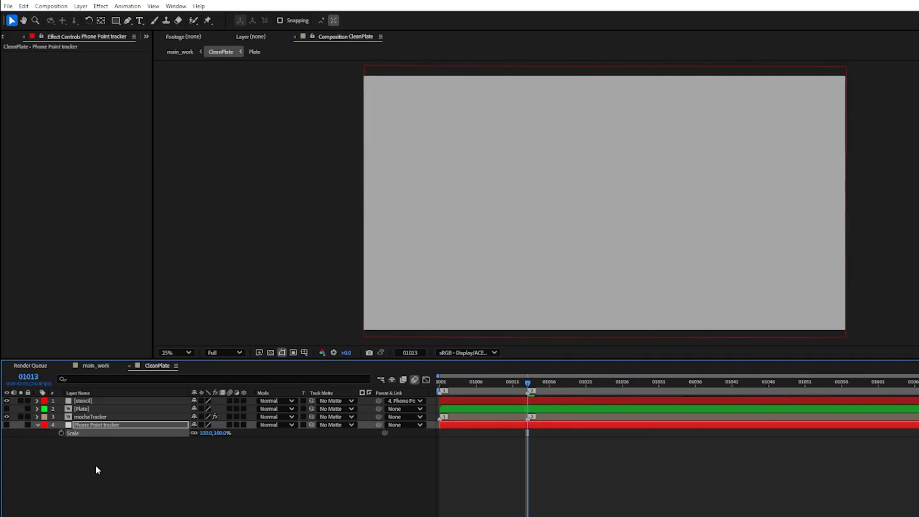
{"action": "key", "text": "p"}
{"action": "key", "text": "shift+r"}
{"action": "left_click", "coordinate": [38, 425]}
Hide the stencil solid and draw a RotoBezier mask on it around the phone screen's lower X marker
{"action": "left_click", "coordinate": [7, 400]}
{"action": "left_click", "coordinate": [85, 401]}
{"action": "left_click", "coordinate": [127, 21]}
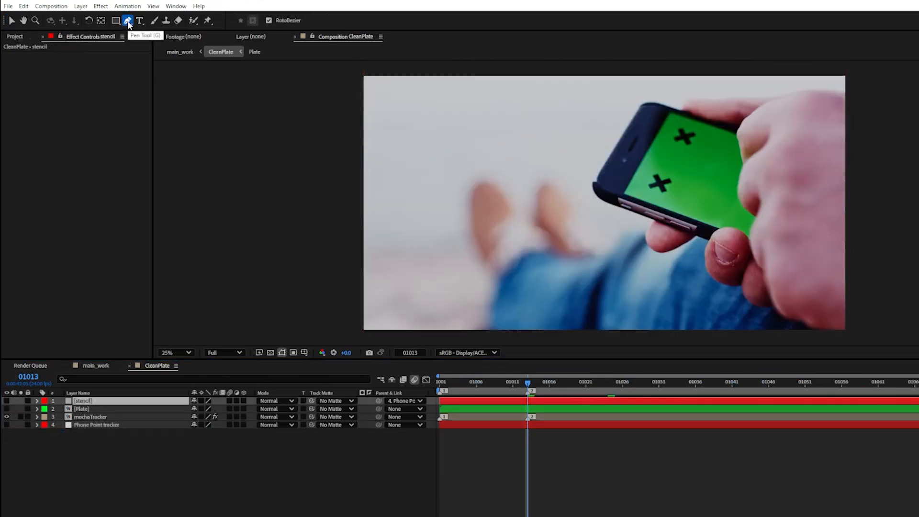
{"action": "left_click", "coordinate": [656, 170]}
{"action": "left_click", "coordinate": [643, 176]}
{"action": "left_click", "coordinate": [643, 188]}
{"action": "left_click", "coordinate": [656, 195]}
{"action": "left_click", "coordinate": [668, 197]}
{"action": "left_click", "coordinate": [678, 186]}
{"action": "left_click", "coordinate": [679, 176]}
Draw a second RotoBezier mask on the stencil solid around the phone screen's upper X marker
{"action": "left_click", "coordinate": [675, 122]}
{"action": "left_click", "coordinate": [668, 134]}
{"action": "left_click", "coordinate": [667, 146]}
{"action": "left_click", "coordinate": [682, 153]}
{"action": "left_click", "coordinate": [699, 151]}
{"action": "left_click", "coordinate": [704, 142]}
{"action": "left_click", "coordinate": [675, 122]}
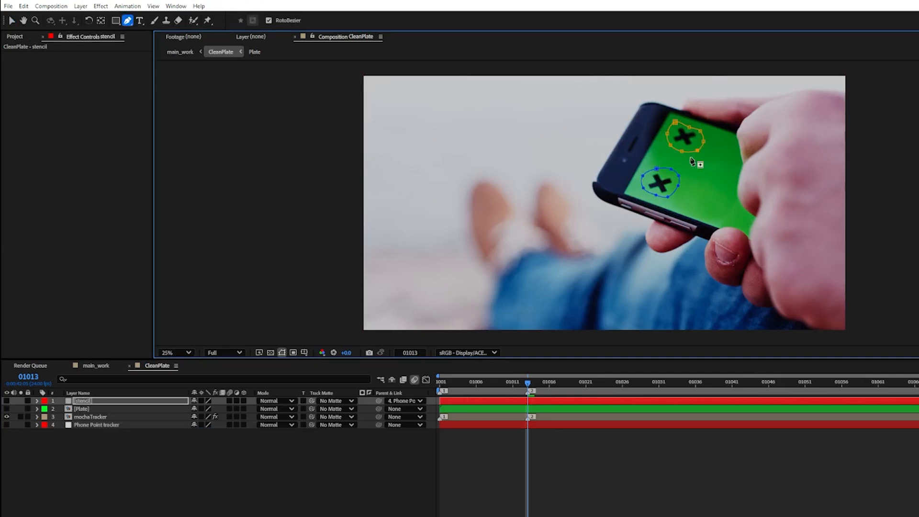
Keyframe the Mask Path of both stencil masks at frame 01013 and check how the masks follow the markers
{"action": "key", "text": "m"}
{"action": "key", "text": "m"}
{"action": "left_click", "coordinate": [69, 457]}
{"action": "left_click", "coordinate": [69, 417]}
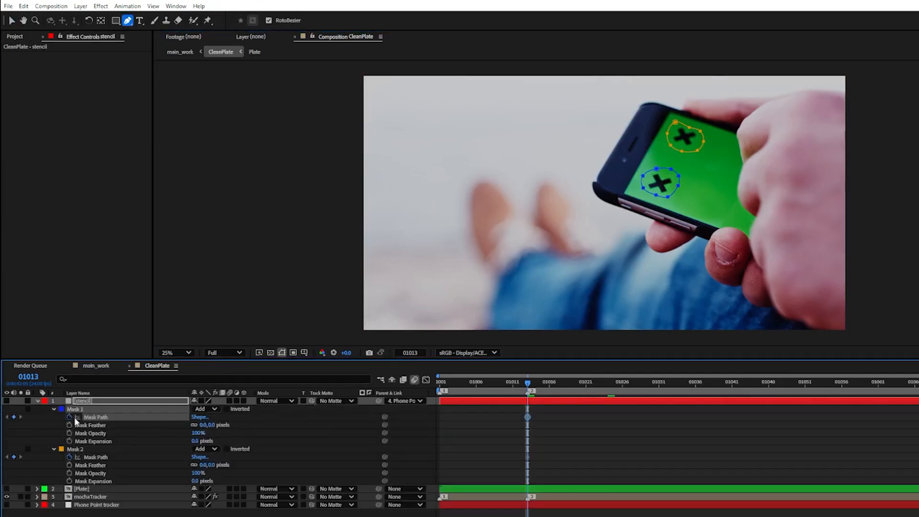
{"action": "left_click_drag", "start_coordinate": [528, 385], "coordinate": [616, 435]}
{"action": "key", "text": "space"}
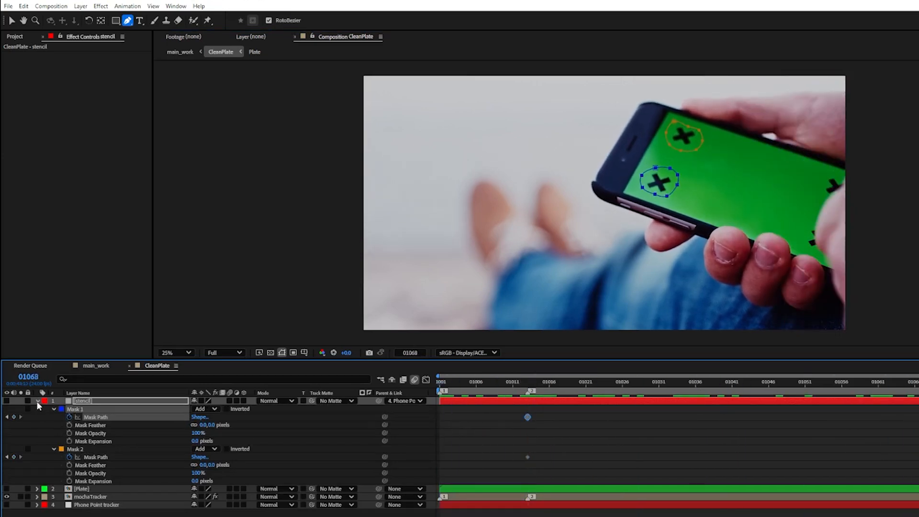
Make the stencil solid visible, set its blending mode to Silhouette Alpha and check the cutouts against the transparency grid
{"action": "left_click", "coordinate": [37, 401]}
{"action": "left_click", "coordinate": [6, 401]}
{"action": "left_click", "coordinate": [274, 400]}
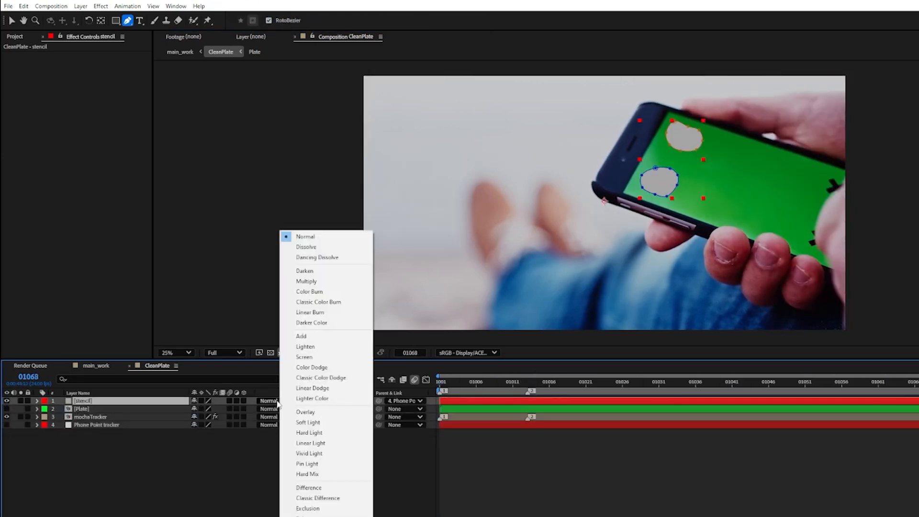
{"action": "left_click", "coordinate": [311, 516]}
{"action": "left_click", "coordinate": [290, 401]}
{"action": "left_click", "coordinate": [312, 516]}
{"action": "left_click", "coordinate": [271, 353]}
{"action": "left_click", "coordinate": [271, 353]}
Set the feather of both stencil masks to 50 pixels
{"action": "key", "text": "m"}
{"action": "key", "text": "m"}
{"action": "left_click", "coordinate": [203, 424]}
{"action": "key", "text": "Return"}
{"action": "left_click", "coordinate": [203, 465]}
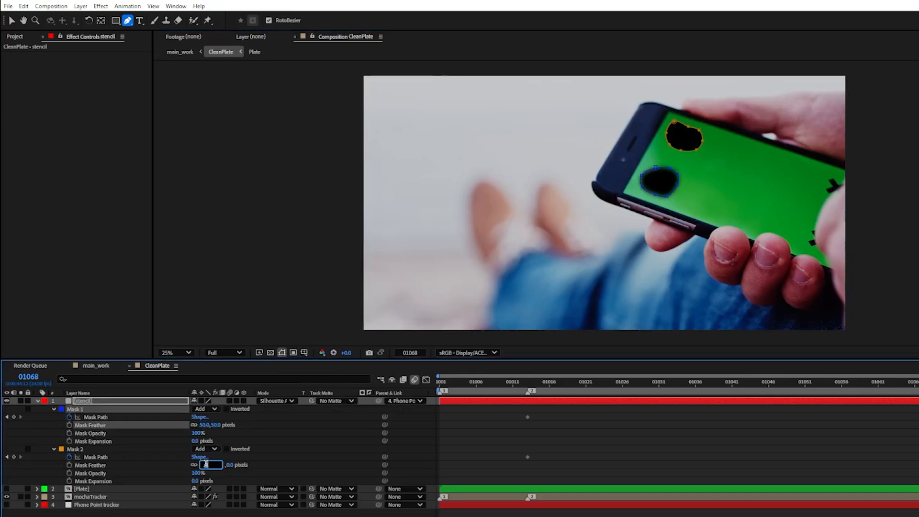
{"action": "type", "text": "50"}
{"action": "key", "text": "Return"}
Increase the feather of Mask 1 and Mask 2 on the stencil solid to 80 pixels
{"action": "left_click", "coordinate": [203, 425]}
{"action": "type", "text": "80"}
{"action": "key", "text": "Return"}
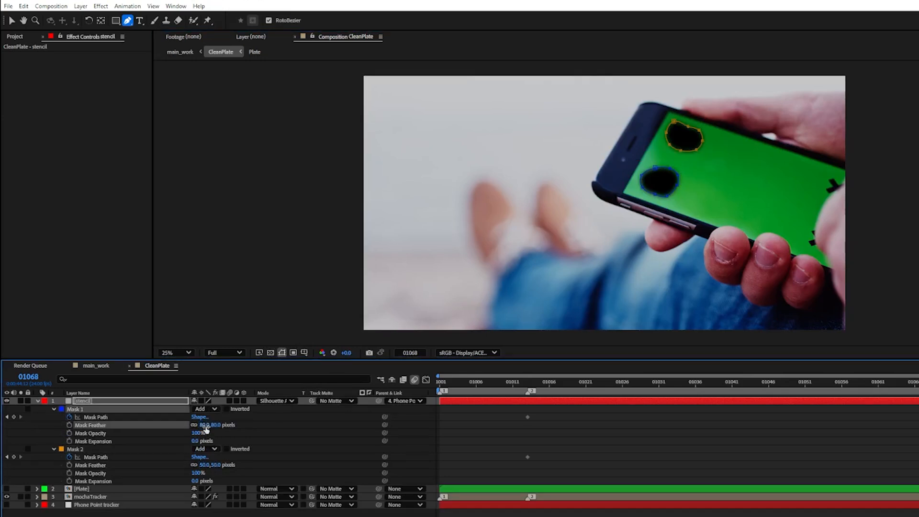
{"action": "left_click", "coordinate": [206, 465]}
{"action": "type", "text": "80"}
{"action": "key", "text": "Return"}
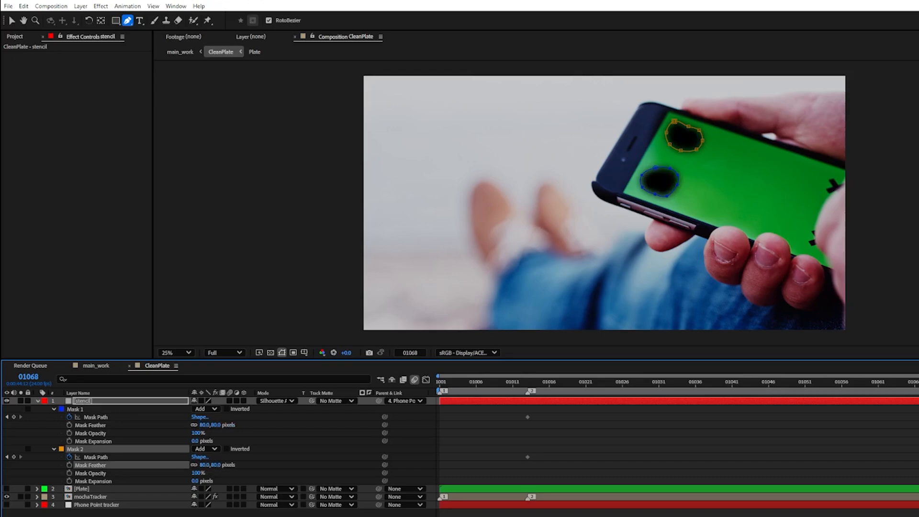
Collapse the stencil layer and generate a Content-Aware Fill layer with the Surface method over the work area
{"action": "left_click", "coordinate": [37, 400]}
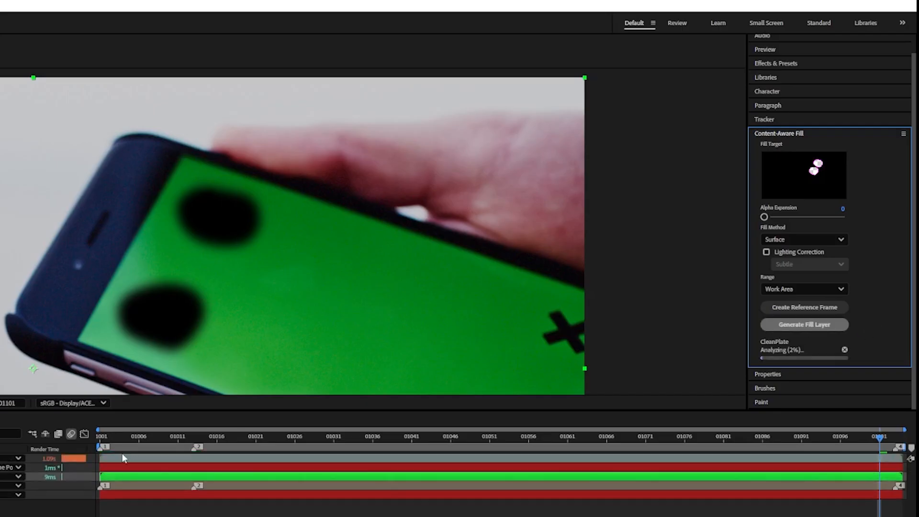
{"action": "left_click", "coordinate": [100, 437]}
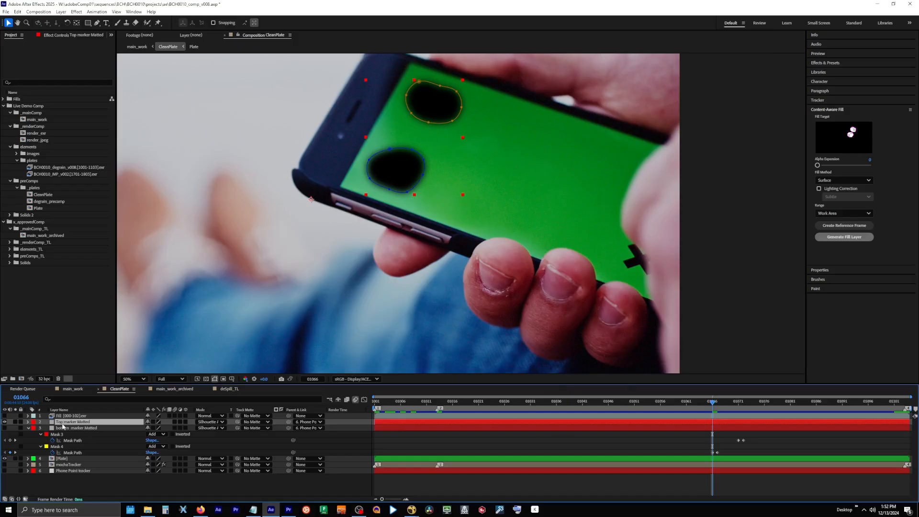
Hide the Top marker Matted layer and go to frame 01067 with the bottom marker Matted layer selected
{"action": "left_click", "coordinate": [4, 421]}
{"action": "left_click", "coordinate": [4, 416]}
{"action": "left_click", "coordinate": [4, 416]}
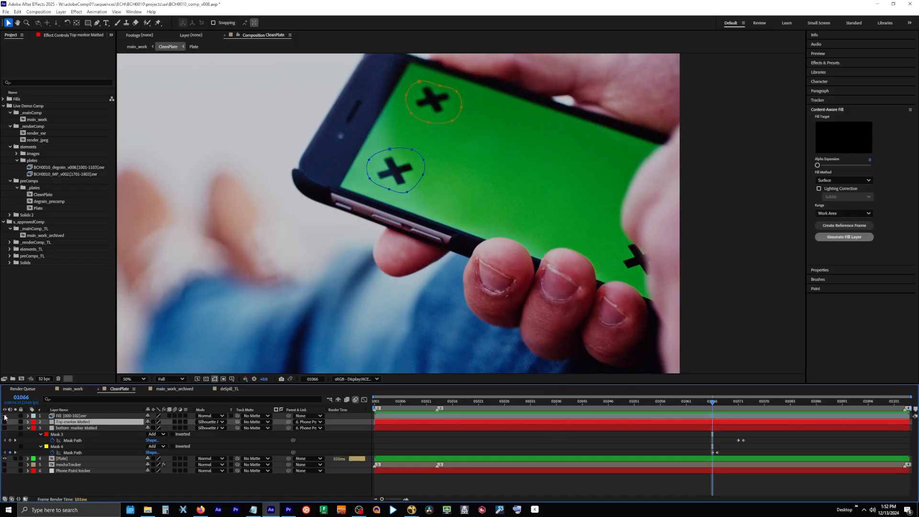
{"action": "left_click", "coordinate": [3, 428]}
{"action": "key", "text": "Page_Down"}
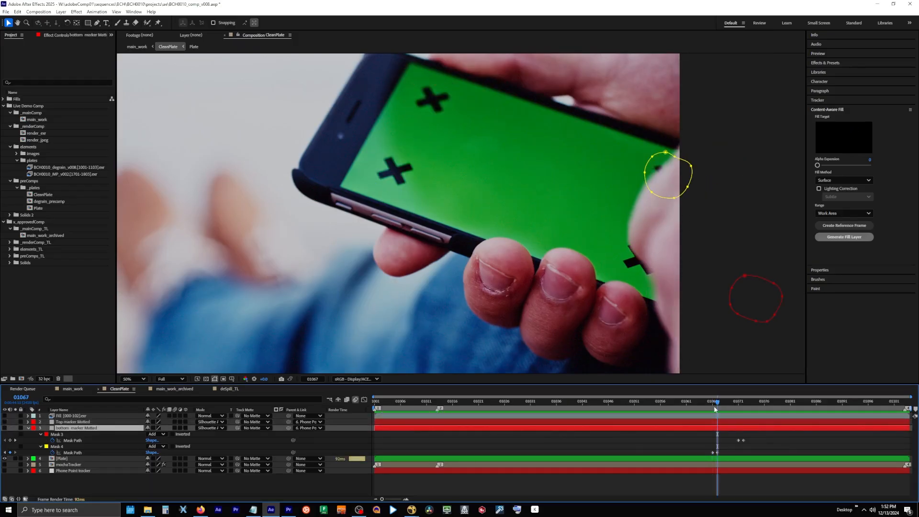
Reshape the yellow Mask 4 of bottom marker Matted at frame 01067 so it follows the thumb's edge at the upper marker
{"action": "scroll", "coordinate": [591, 211], "scroll_direction": "up", "scroll_amount": 1}
{"action": "left_click_drag", "start_coordinate": [592, 211], "coordinate": [329, 255]}
{"action": "left_click_drag", "start_coordinate": [450, 214], "coordinate": [448, 208]}
{"action": "left_click_drag", "start_coordinate": [495, 225], "coordinate": [467, 183]}
{"action": "left_click_drag", "start_coordinate": [522, 203], "coordinate": [482, 165]}
{"action": "left_click_drag", "start_coordinate": [529, 161], "coordinate": [489, 155]}
{"action": "left_click_drag", "start_coordinate": [448, 208], "coordinate": [448, 195]}
Keyframe the Mask Path of Mask 4 at frames 01068 and 01069 to fit the upper marker as the thumb moves off it
{"action": "left_click_drag", "start_coordinate": [719, 403], "coordinate": [725, 406]}
{"action": "left_click_drag", "start_coordinate": [388, 180], "coordinate": [414, 214]}
{"action": "mouse_move", "coordinate": [403, 162]}
{"action": "left_mouse_down"}
{"action": "mouse_move", "coordinate": [437, 189]}
{"action": "mouse_move", "coordinate": [440, 161]}
{"action": "left_mouse_up"}
{"action": "key", "text": "j"}
{"action": "mouse_move", "coordinate": [397, 131]}
{"action": "left_mouse_down"}
{"action": "mouse_move", "coordinate": [397, 145]}
{"action": "mouse_move", "coordinate": [373, 148]}
{"action": "left_mouse_up"}
{"action": "left_click_drag", "start_coordinate": [368, 192], "coordinate": [421, 179]}
{"action": "left_click", "coordinate": [723, 402]}
Reshape Mask 3 around the lower marker at frame 01072 and scrub the timeline to check how both masks follow the markers
{"action": "key", "text": "shift+Page_Down"}
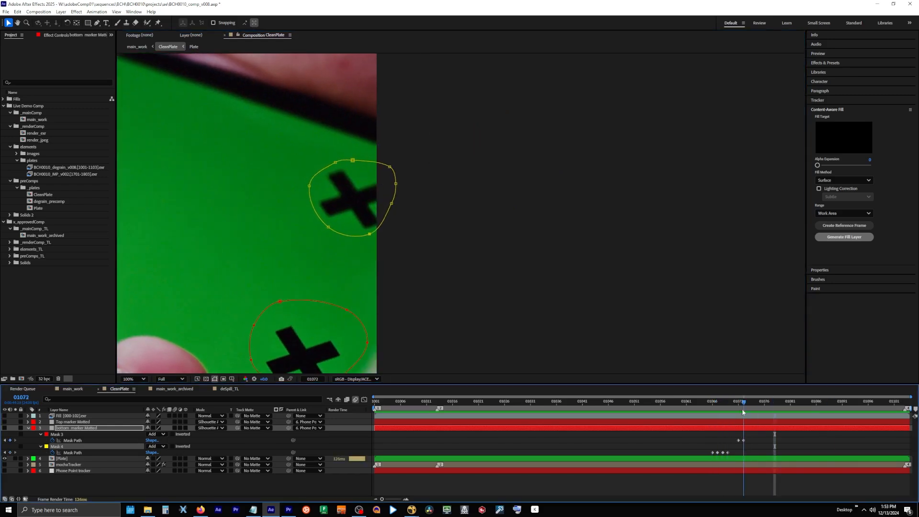
{"action": "left_click", "coordinate": [707, 411]}
{"action": "left_click_drag", "start_coordinate": [708, 411], "coordinate": [744, 410]}
{"action": "left_click", "coordinate": [57, 434]}
{"action": "left_click_drag", "start_coordinate": [366, 349], "coordinate": [359, 347]}
{"action": "left_click", "coordinate": [285, 309]}
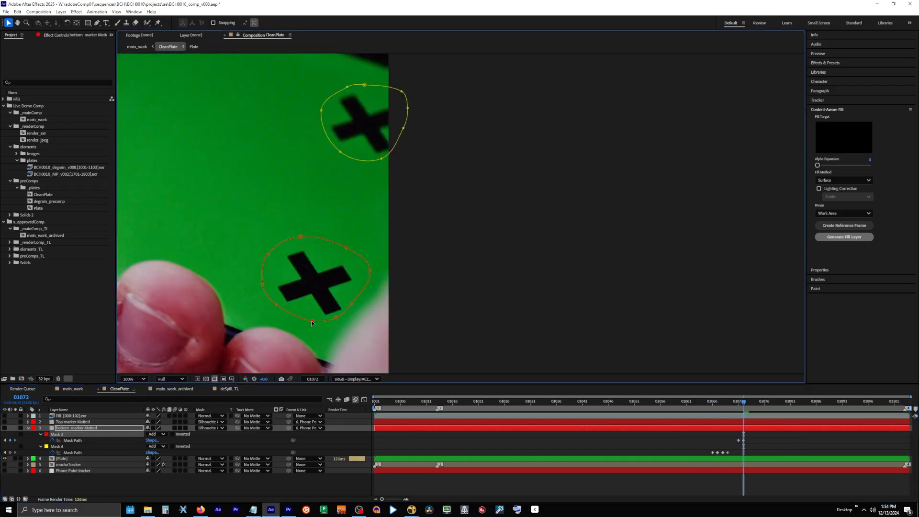
{"action": "left_click", "coordinate": [741, 407]}
{"action": "mouse_move", "coordinate": [745, 408]}
{"action": "left_mouse_down"}
{"action": "mouse_move", "coordinate": [789, 411]}
{"action": "mouse_move", "coordinate": [740, 415]}
{"action": "left_mouse_up"}
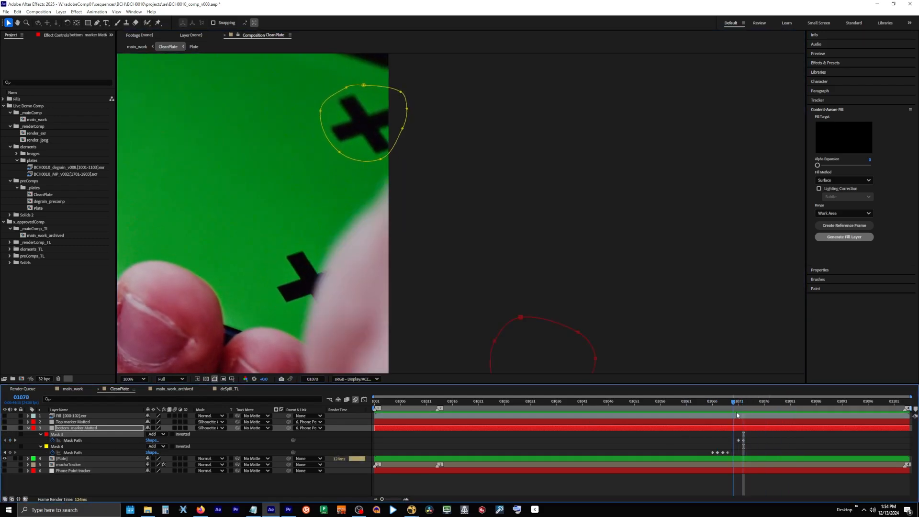
{"action": "left_click_drag", "start_coordinate": [740, 416], "coordinate": [874, 418]}
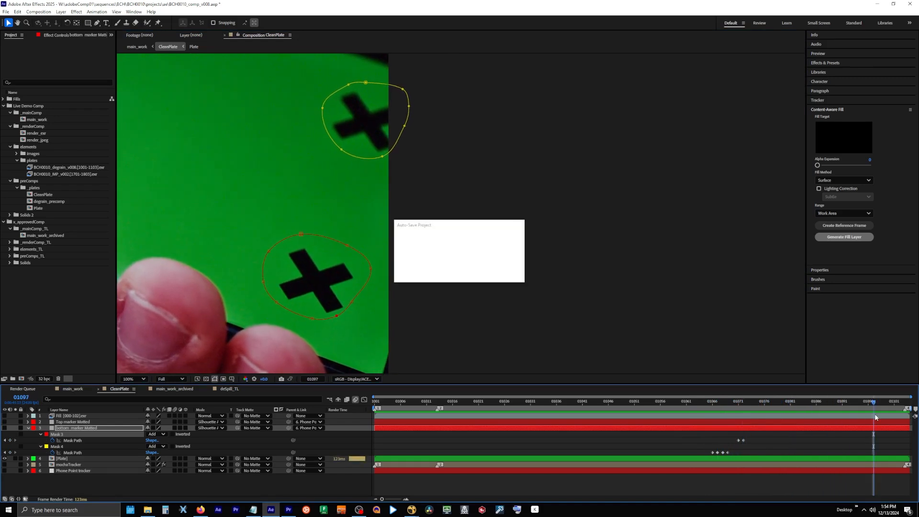
{"action": "left_click", "coordinate": [738, 408]}
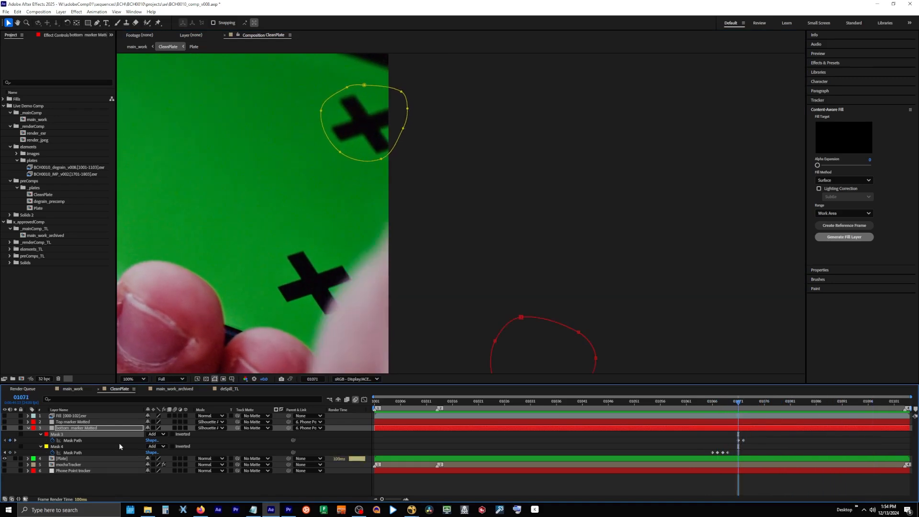
Make the bottom marker Matted layer visible, reveal its mask paths and check the cutouts past frame 01071
{"action": "left_click", "coordinate": [27, 429]}
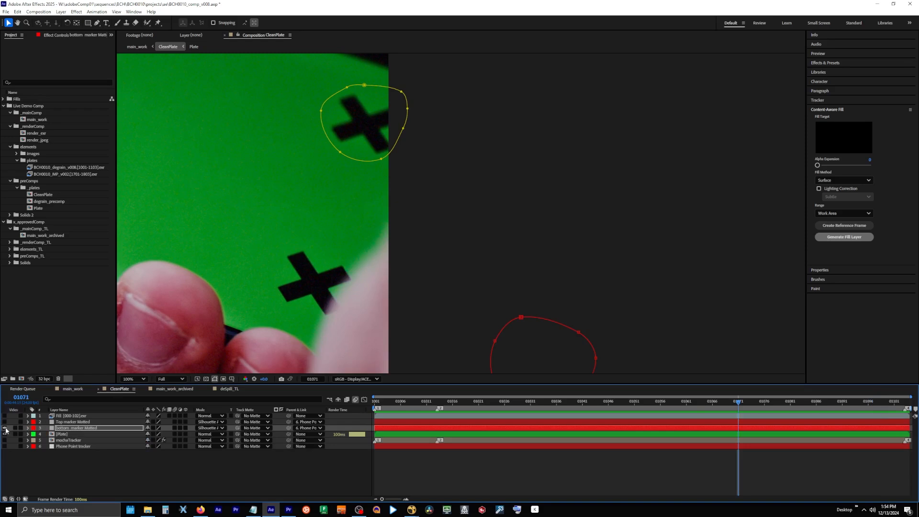
{"action": "left_click", "coordinate": [5, 429]}
{"action": "key", "text": "m"}
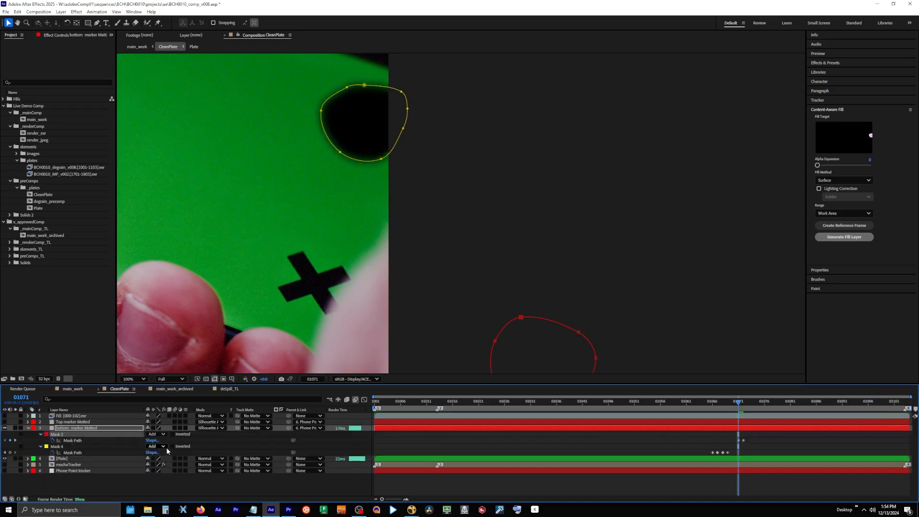
{"action": "left_click", "coordinate": [761, 401]}
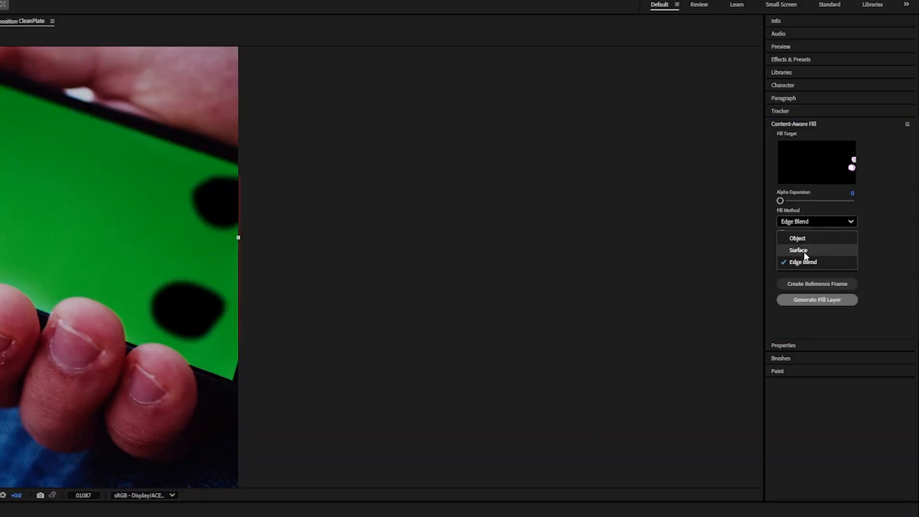
Set the Content-Aware Fill method to Edge Blend and create a reference frame at frame 01087
{"action": "left_click", "coordinate": [830, 183]}
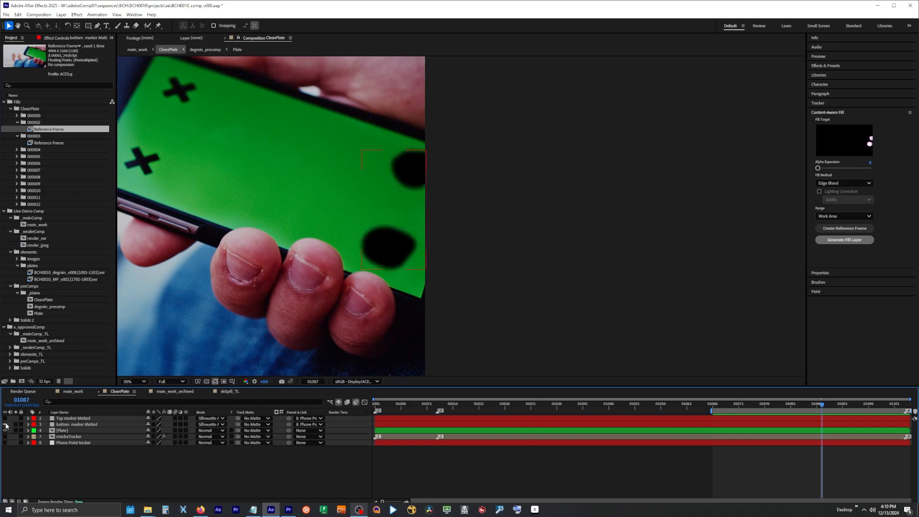
{"action": "left_click", "coordinate": [836, 231]}
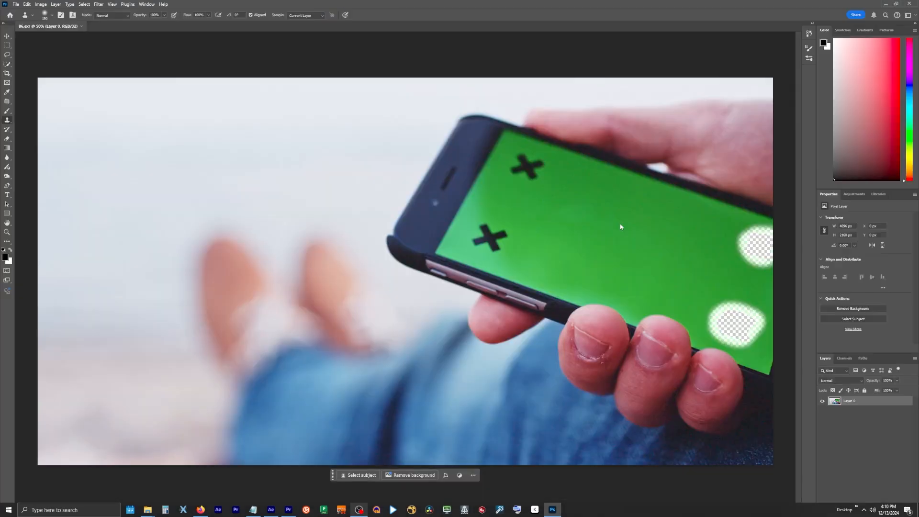
In Photoshop, clone-stamp green screen over the two transparent marker holes at the image's edge and save the reference frame
{"action": "key", "text": "ctrl+0"}
{"action": "left_click", "coordinate": [733, 276], "text": "alt"}
{"action": "mouse_move", "coordinate": [754, 332]}
{"action": "left_mouse_down"}
{"action": "mouse_move", "coordinate": [754, 324]}
{"action": "mouse_move", "coordinate": [734, 330]}
{"action": "mouse_move", "coordinate": [761, 341]}
{"action": "mouse_move", "coordinate": [745, 343]}
{"action": "left_mouse_up"}
{"action": "left_click", "coordinate": [738, 281], "text": "alt"}
{"action": "mouse_move", "coordinate": [757, 307]}
{"action": "left_mouse_down"}
{"action": "mouse_move", "coordinate": [779, 329]}
{"action": "mouse_move", "coordinate": [769, 314]}
{"action": "mouse_move", "coordinate": [771, 340]}
{"action": "mouse_move", "coordinate": [783, 323]}
{"action": "left_mouse_up"}
{"action": "left_click", "coordinate": [728, 232], "text": "alt"}
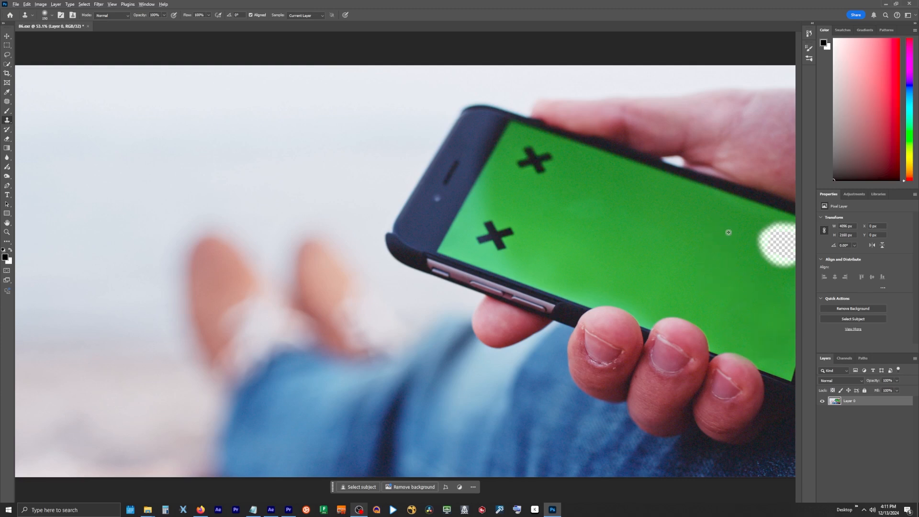
{"action": "mouse_move", "coordinate": [769, 228]}
{"action": "left_mouse_down"}
{"action": "mouse_move", "coordinate": [766, 247]}
{"action": "mouse_move", "coordinate": [785, 267]}
{"action": "mouse_move", "coordinate": [791, 233]}
{"action": "mouse_move", "coordinate": [812, 235]}
{"action": "mouse_move", "coordinate": [806, 262]}
{"action": "left_mouse_up"}
{"action": "left_click", "coordinate": [768, 294], "text": "alt"}
{"action": "left_click", "coordinate": [743, 215], "text": "alt"}
{"action": "key", "text": "ctrl+s"}
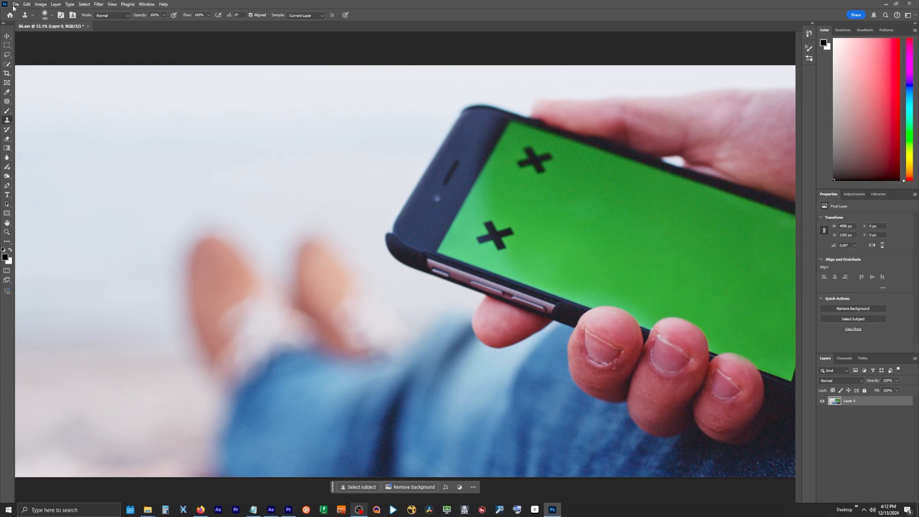
Switch back to After Effects, reveal the Reference Frame layer's source in the project and reload its footage
{"action": "left_click", "coordinate": [279, 513]}
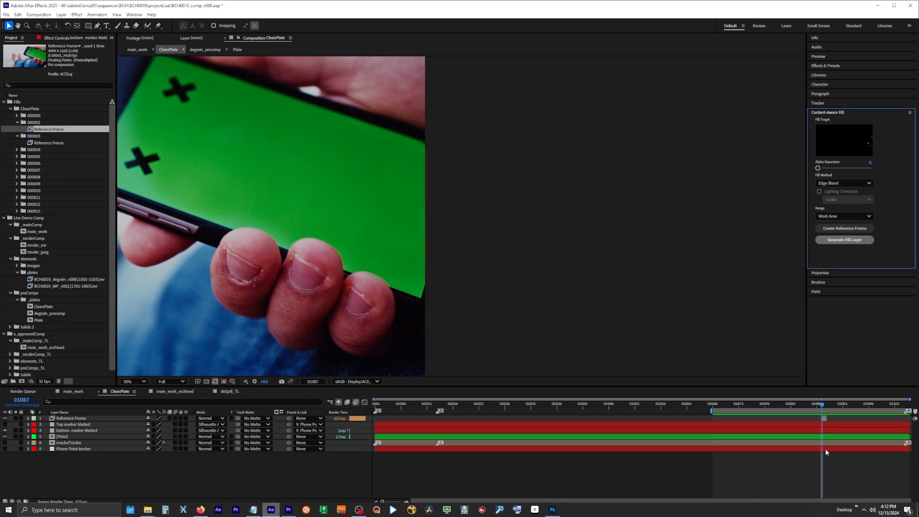
{"action": "right_click", "coordinate": [68, 418]}
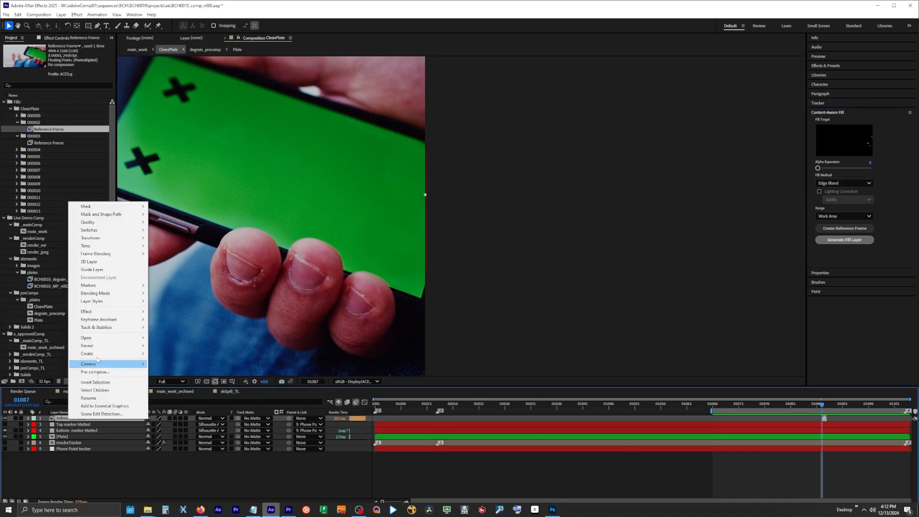
{"action": "mouse_move", "coordinate": [105, 352]}
{"action": "left_click", "coordinate": [186, 354]}
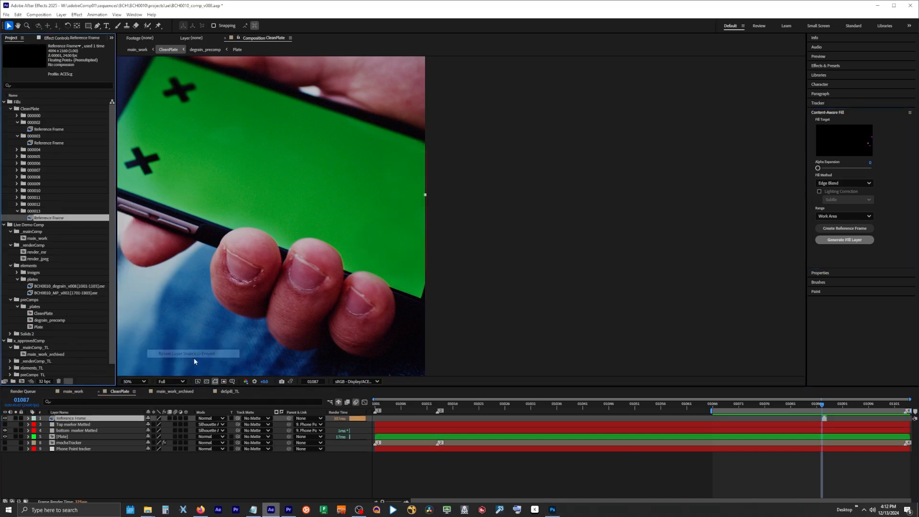
{"action": "right_click", "coordinate": [29, 219]}
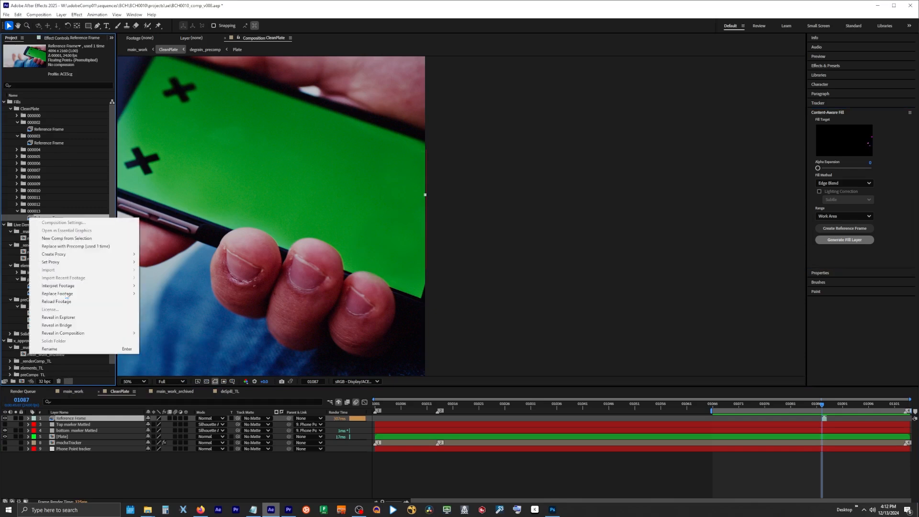
{"action": "left_click", "coordinate": [60, 302]}
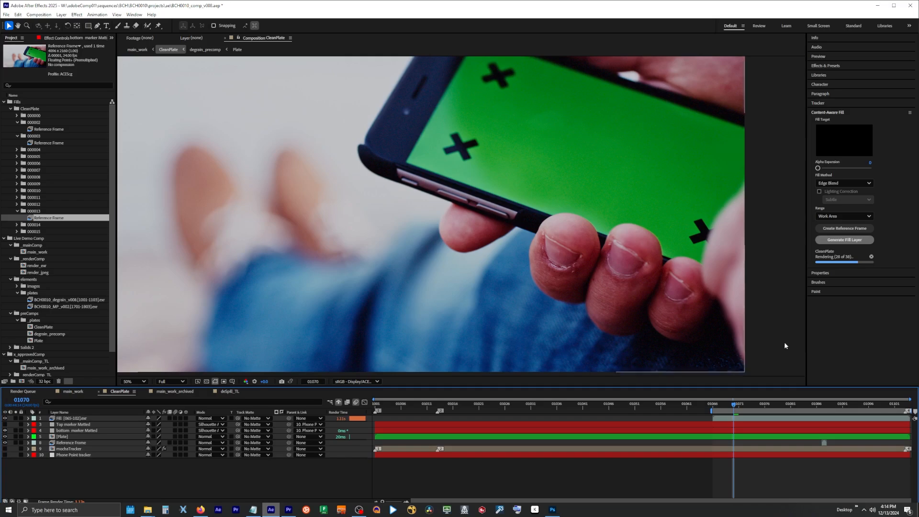
Create a reference frame at frame 01070, clone-stamp the lower X marker beside the thumb out of it in Photoshop and save it
{"action": "left_click", "coordinate": [845, 229]}
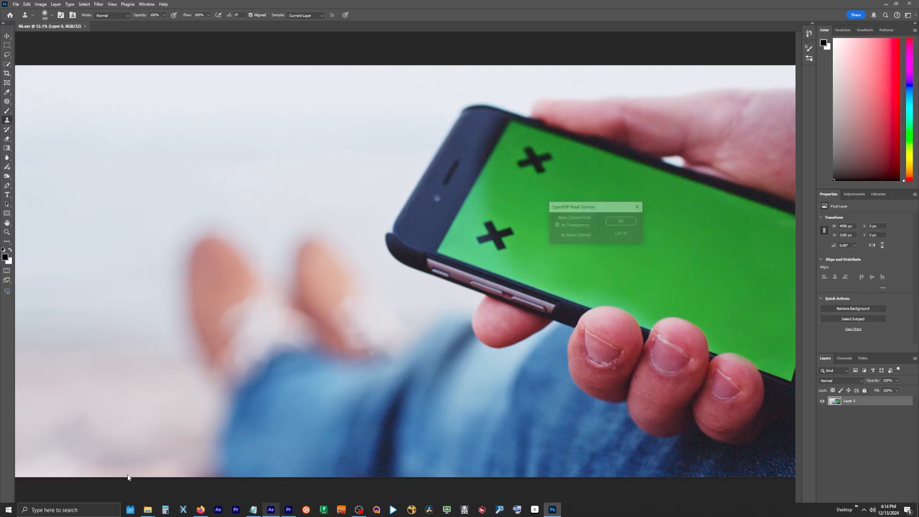
{"action": "left_click", "coordinate": [621, 221]}
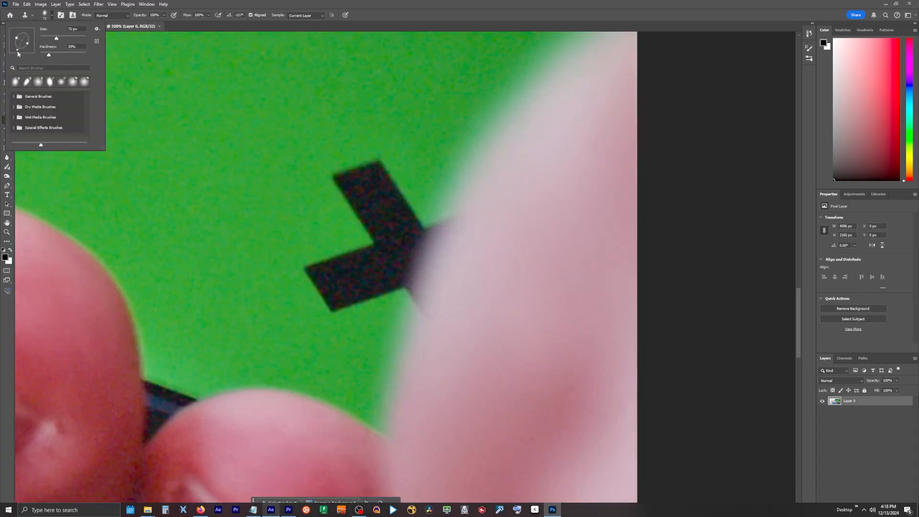
{"action": "mouse_move", "coordinate": [439, 231]}
{"action": "left_mouse_down"}
{"action": "mouse_move", "coordinate": [329, 210]}
{"action": "mouse_move", "coordinate": [394, 193]}
{"action": "mouse_move", "coordinate": [426, 267]}
{"action": "mouse_move", "coordinate": [323, 249]}
{"action": "mouse_move", "coordinate": [410, 302]}
{"action": "mouse_move", "coordinate": [297, 287]}
{"action": "left_mouse_up"}
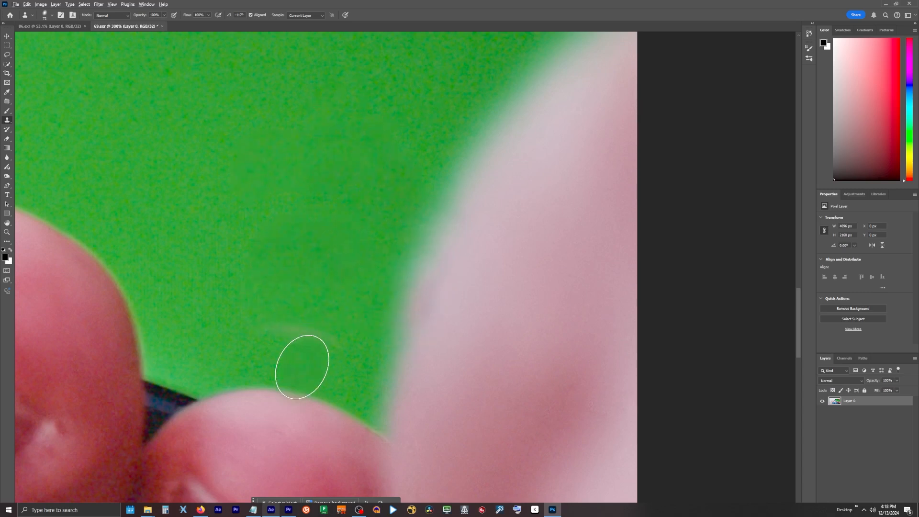
{"action": "left_click_drag", "start_coordinate": [316, 335], "coordinate": [249, 331]}
{"action": "left_click", "coordinate": [16, 4]}
{"action": "left_click", "coordinate": [29, 84]}
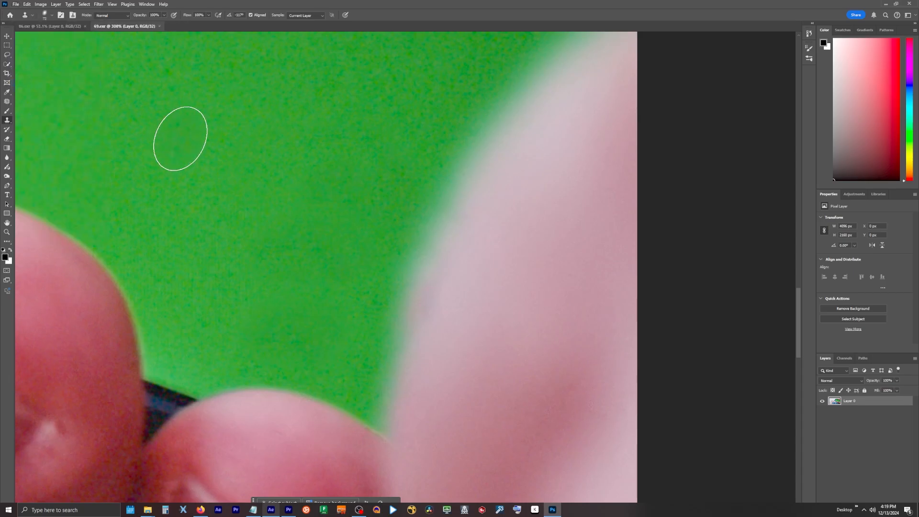
Switch back to After Effects and move the new Reference Frame layer beneath the Plate layer
{"action": "key", "text": "alt+Tab"}
{"action": "left_click_drag", "start_coordinate": [70, 418], "coordinate": [67, 446]}
Keyframe the Mask Path of Mask 3 on bottom marker Matted from frame 01067 to 01070 along the thumb's edge, and save the project
{"action": "left_click", "coordinate": [66, 432]}
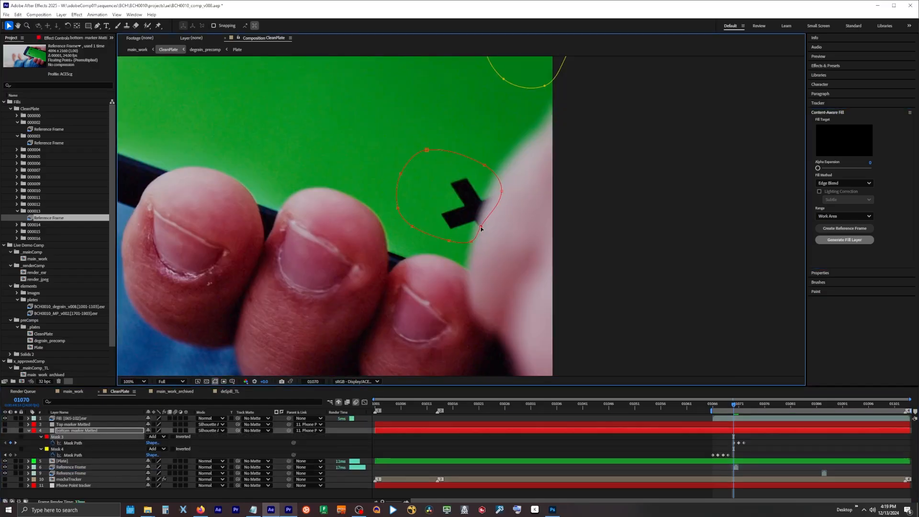
{"action": "key", "text": "Page_Up"}
{"action": "key", "text": "Page_Up"}
{"action": "key", "text": "Page_Up"}
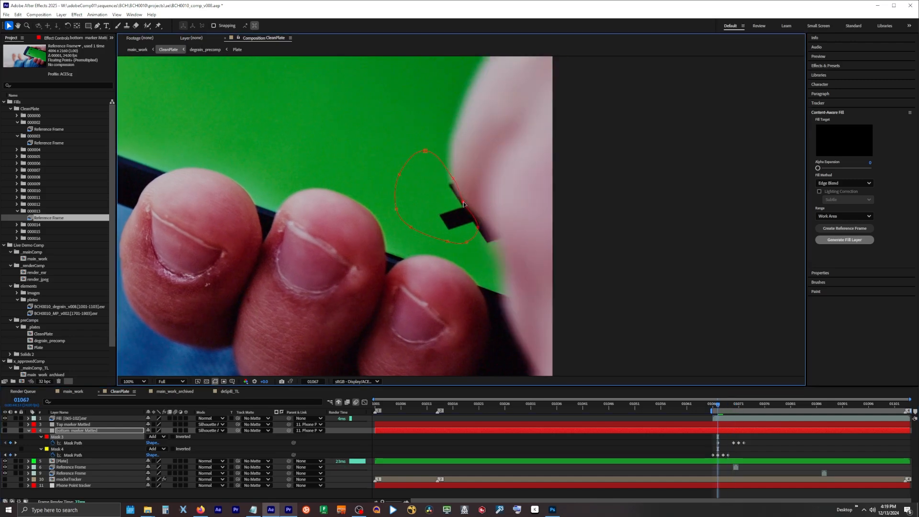
{"action": "key", "text": "Page_Down"}
{"action": "left_click_drag", "start_coordinate": [498, 246], "coordinate": [465, 233]}
{"action": "key", "text": "Page_Down"}
{"action": "left_click_drag", "start_coordinate": [728, 406], "coordinate": [729, 407]}
{"action": "left_click", "coordinate": [6, 15]}
{"action": "left_click", "coordinate": [22, 87]}
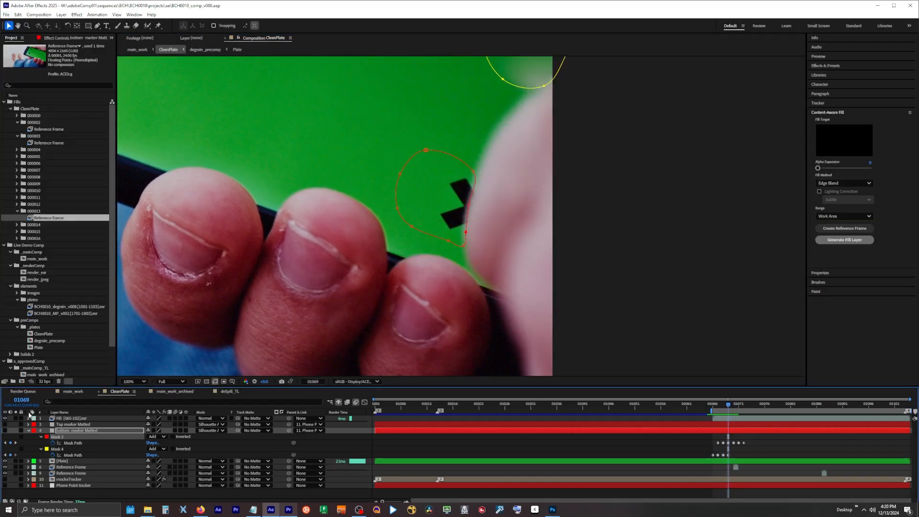
Generate a new Edge Blend fill layer with the old fill hidden and bottom marker Matted visible, and check the cutouts back from frame 01070
{"action": "left_click", "coordinate": [5, 418]}
{"action": "left_click", "coordinate": [5, 430]}
{"action": "left_click", "coordinate": [71, 467]}
{"action": "left_click", "coordinate": [843, 243]}
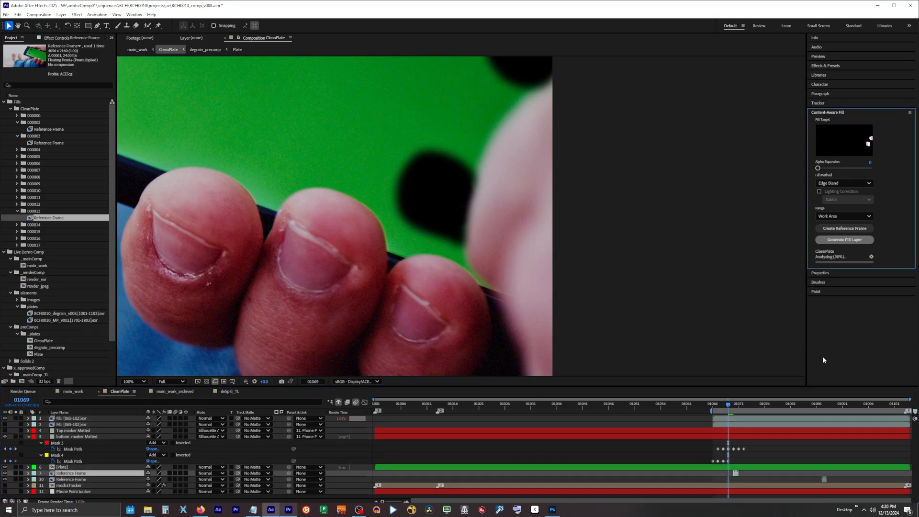
{"action": "left_click", "coordinate": [730, 406]}
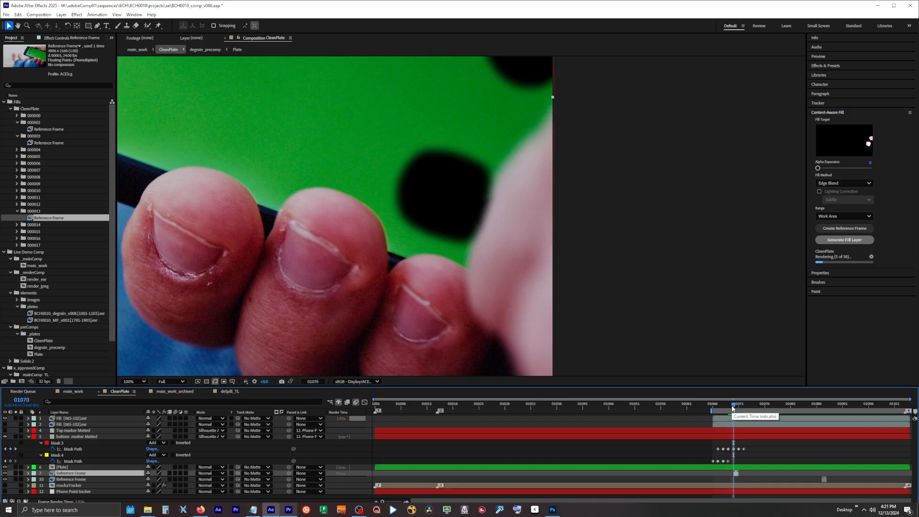
{"action": "key", "text": "Page_Up"}
{"action": "key", "text": "Page_Up"}
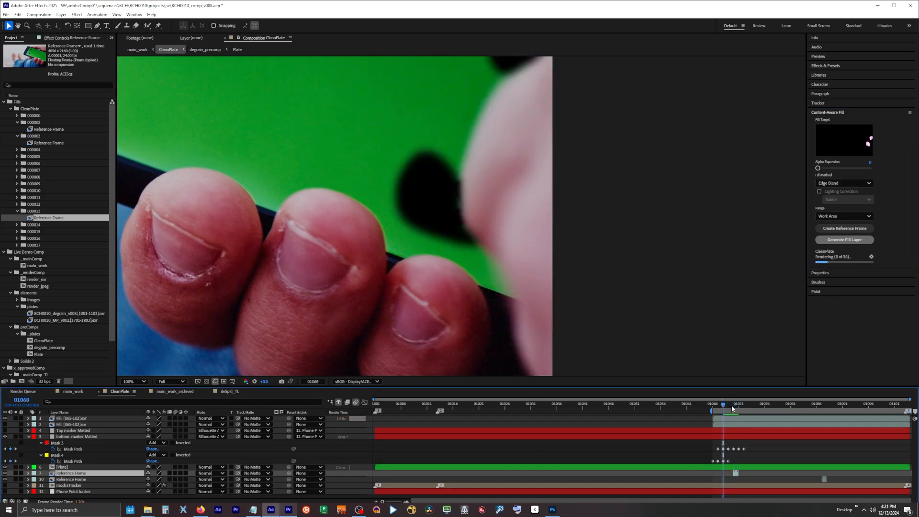
{"action": "key", "text": "Page_Up"}
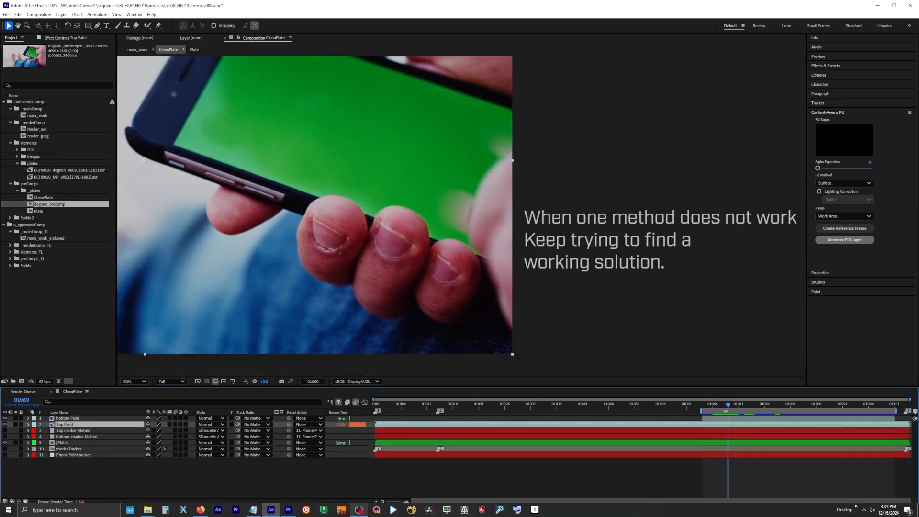
Hide the bottom Paint and Top Paint layers and place a duplicate of the Plate layer above them
{"action": "left_click_drag", "start_coordinate": [6, 421], "coordinate": [5, 425]}
{"action": "left_click", "coordinate": [64, 443]}
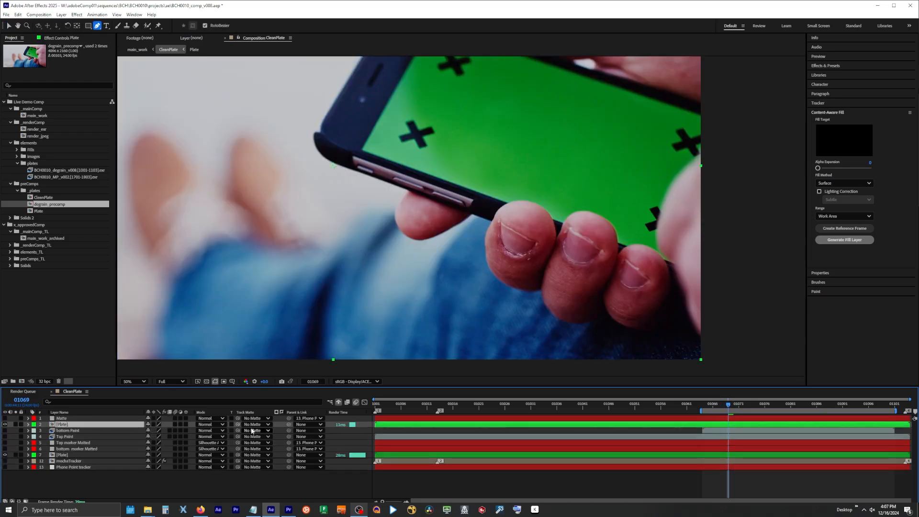
Assign the Matte layer as the track matte of the upper Plate layer and check the result in solo
{"action": "left_click", "coordinate": [254, 426]}
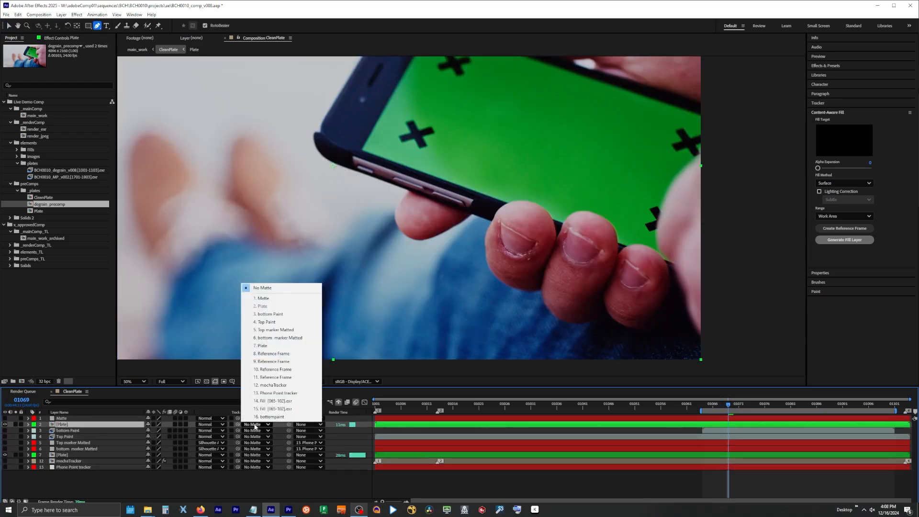
{"action": "left_click", "coordinate": [268, 300]}
{"action": "left_click", "coordinate": [16, 424]}
{"action": "left_click", "coordinate": [16, 425]}
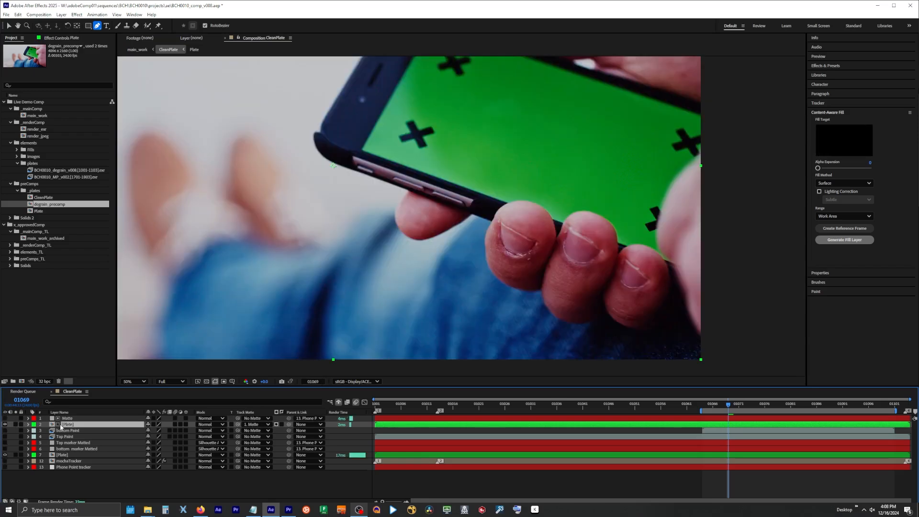
Examine how the matted plate patch covers the bottom marker beside the thumb between frames 01066 and 01073
{"action": "left_click", "coordinate": [9, 26]}
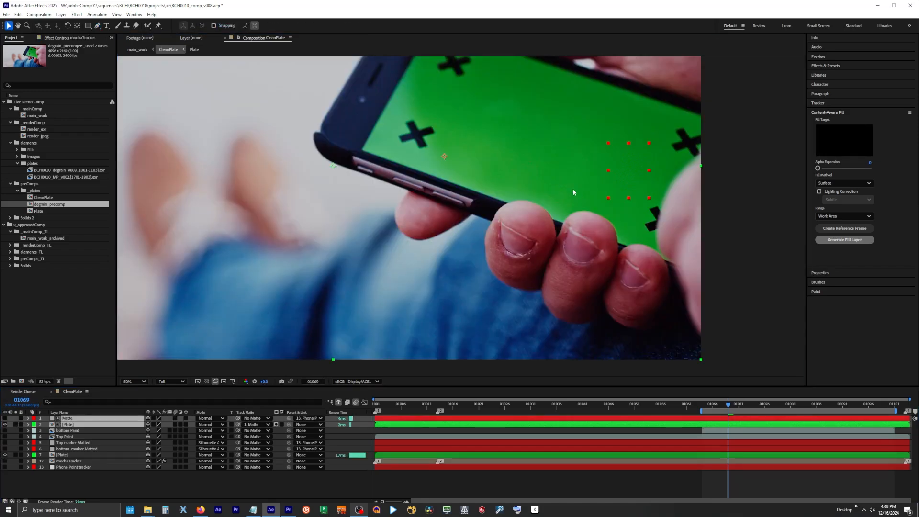
{"action": "left_click_drag", "start_coordinate": [574, 192], "coordinate": [595, 229]}
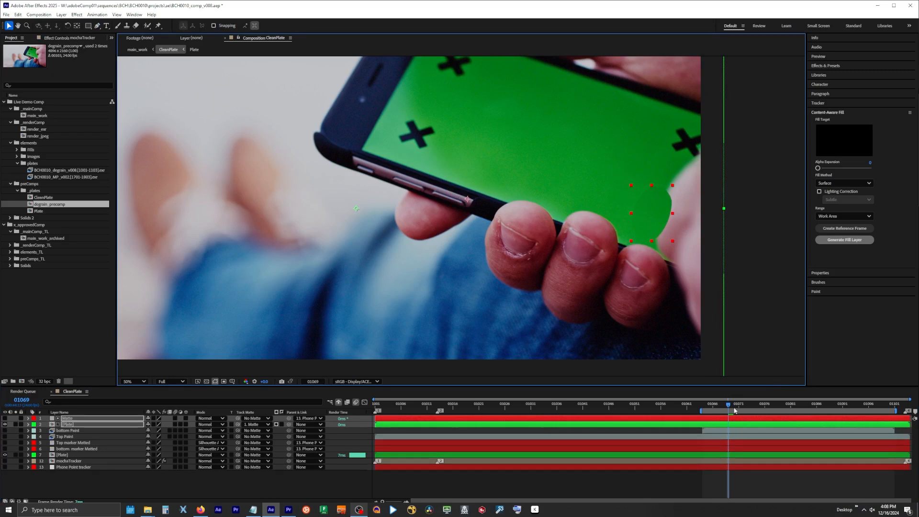
{"action": "left_click_drag", "start_coordinate": [729, 406], "coordinate": [749, 407]}
{"action": "left_click_drag", "start_coordinate": [652, 225], "coordinate": [676, 239]}
{"action": "left_click", "coordinate": [67, 431]}
{"action": "left_click", "coordinate": [69, 419]}
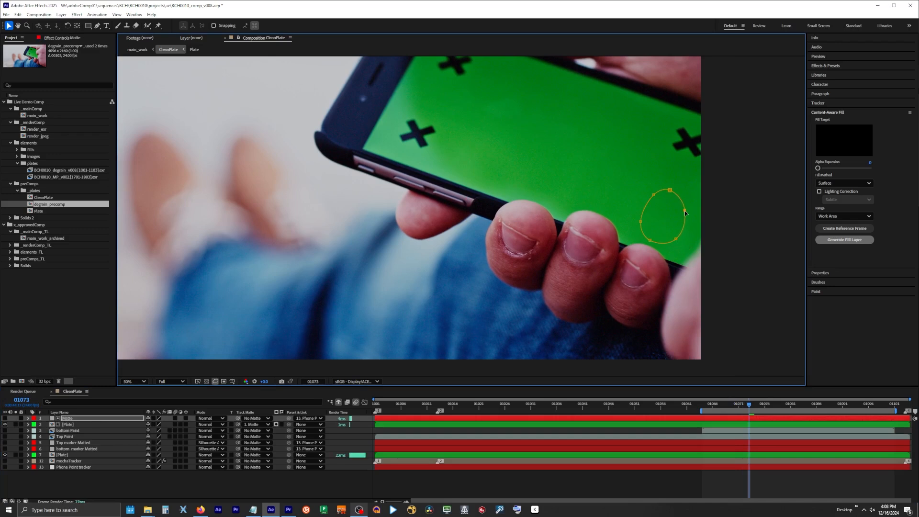
{"action": "key", "text": "space"}
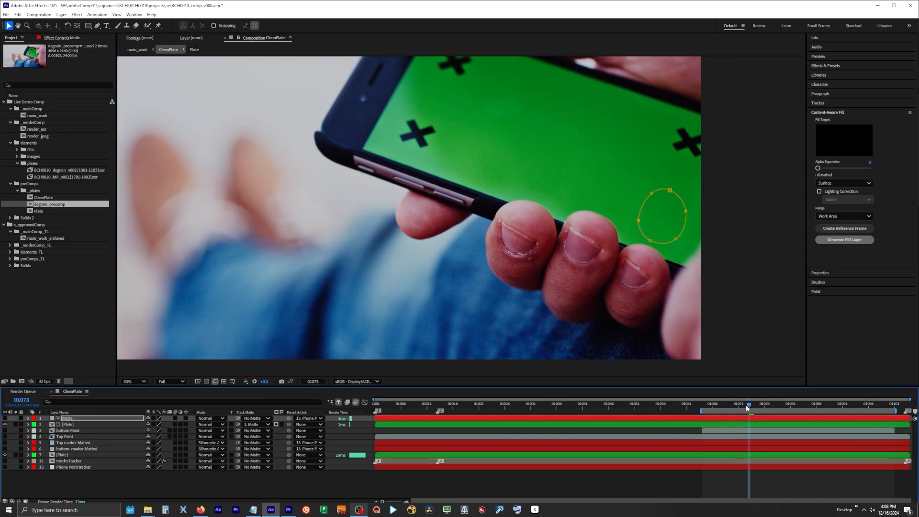
{"action": "left_click_drag", "start_coordinate": [734, 418], "coordinate": [714, 421]}
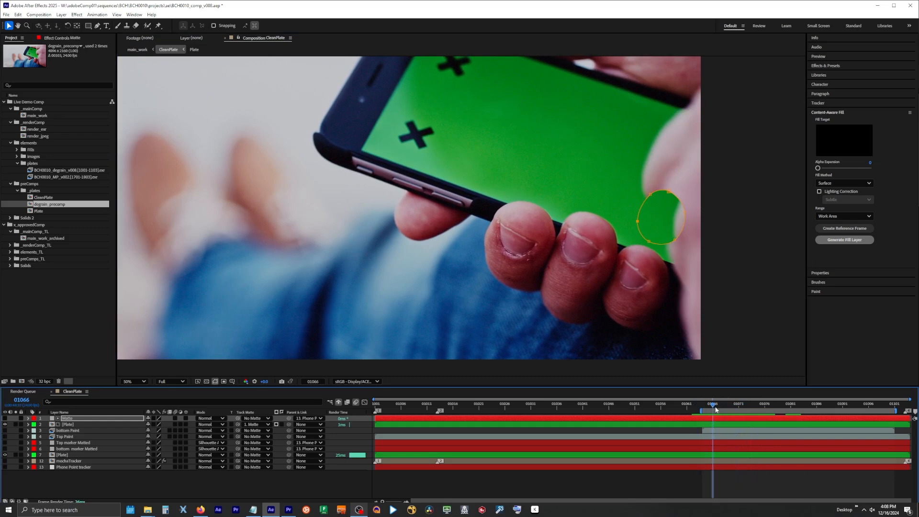
Keyframe the Mask Path of Mask 1 on the Matte layer backward from frame 01067 to 01064, keeping clear of the thumb
{"action": "key", "text": "Page_Down"}
{"action": "key", "text": "m"}
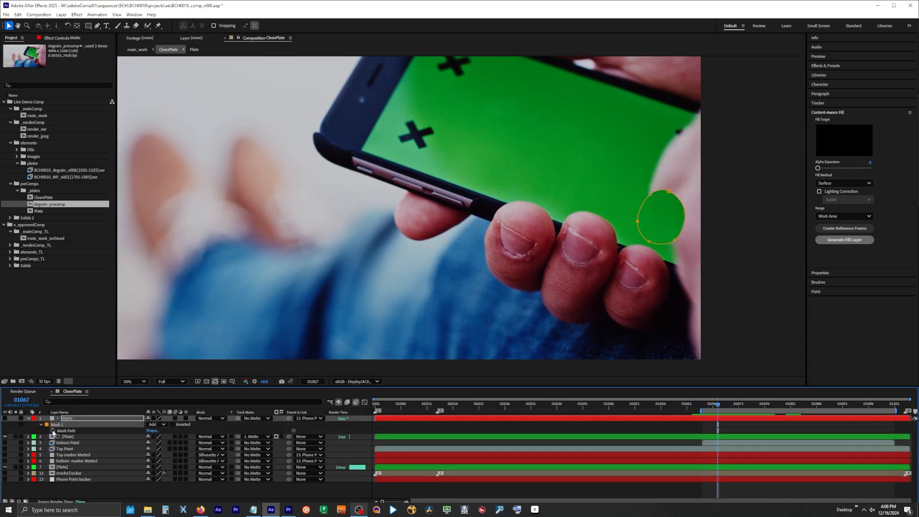
{"action": "key", "text": "Page_Up"}
{"action": "key", "text": "Page_Up"}
{"action": "left_click_drag", "start_coordinate": [685, 213], "coordinate": [655, 238]}
{"action": "key", "text": "Page_Up"}
{"action": "key", "text": "Page_Up"}
{"action": "key", "text": "Page_Down"}
Trim the start of the Matte and upper Plate layers to frame 01064
{"action": "left_click", "coordinate": [68, 437]}
{"action": "left_click", "coordinate": [67, 419], "text": "shift"}
{"action": "key", "text": "alt+["}
Continue keyframing the Matte layer's Mask Path frame by frame along the thumb's edge, and step ahead to frame 01075
{"action": "key", "text": "Page_Down"}
{"action": "key", "text": "Page_Down"}
{"action": "left_click", "coordinate": [67, 418]}
{"action": "left_click", "coordinate": [47, 425]}
{"action": "key", "text": "Escape"}
{"action": "key", "text": "Page_Down"}
{"action": "left_click_drag", "start_coordinate": [674, 222], "coordinate": [676, 240]}
{"action": "key", "text": "Page_Down"}
{"action": "key", "text": "Page_Down"}
{"action": "left_click_drag", "start_coordinate": [664, 205], "coordinate": [682, 234]}
{"action": "key", "text": "Page_Down"}
{"action": "key", "text": "Page_Down"}
{"action": "key", "text": "Page_Down"}
{"action": "key", "text": "Page_Down"}
{"action": "key", "text": "Page_Down"}
{"action": "key", "text": "Page_Down"}
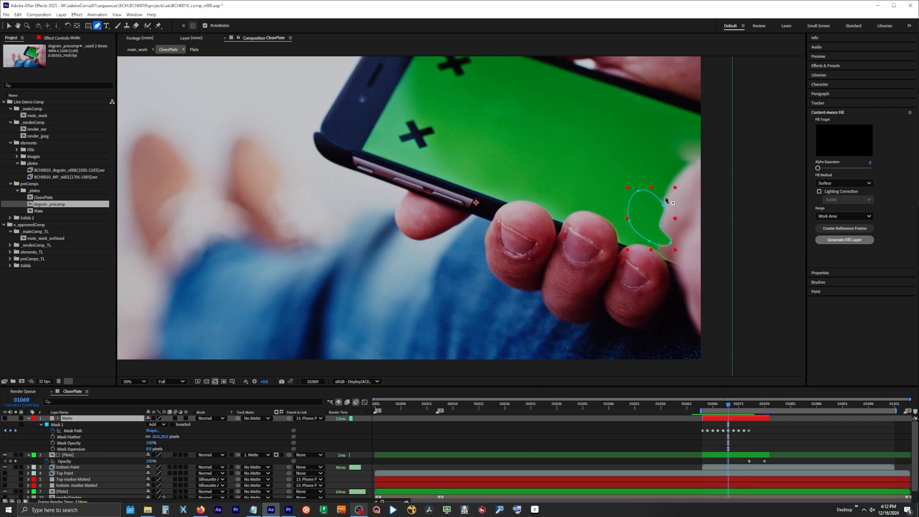
Draw a second RotoBezier mask on the Matte layer at frame 01069 beside the thumb and check it over nearby frames
{"action": "left_click", "coordinate": [665, 197]}
{"action": "left_click", "coordinate": [652, 188]}
{"action": "left_click", "coordinate": [637, 187]}
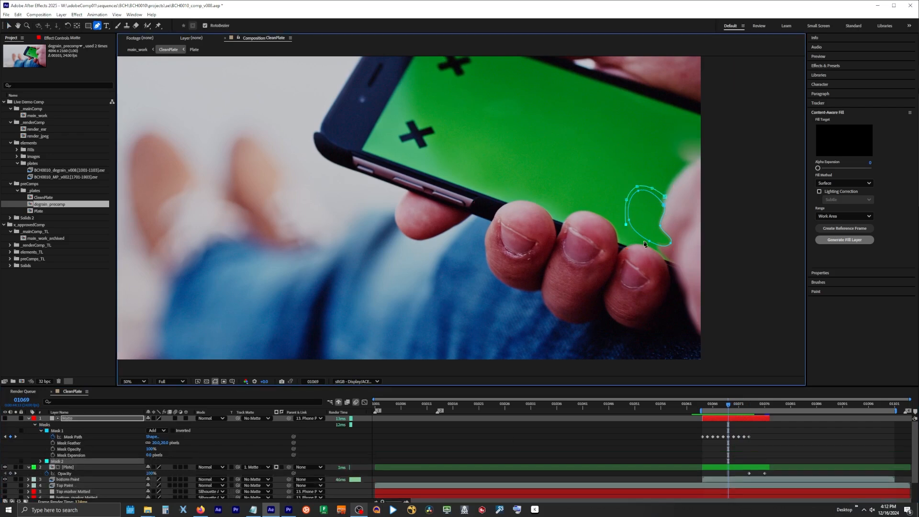
{"action": "left_click", "coordinate": [665, 197]}
{"action": "left_click_drag", "start_coordinate": [731, 405], "coordinate": [729, 425]}
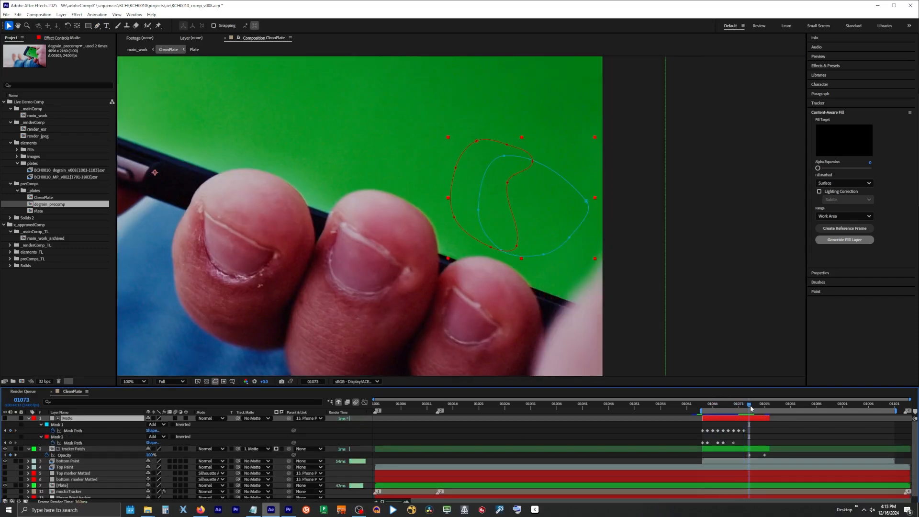
{"action": "left_click_drag", "start_coordinate": [763, 408], "coordinate": [728, 414]}
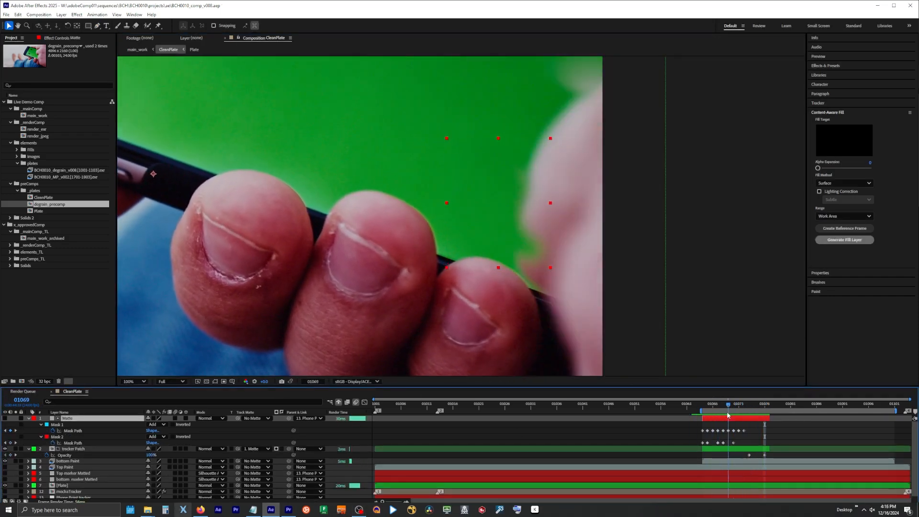
Collapse the Matte and tracker patch properties, and create a Content-Aware Fill reference frame at frame 01066 for painting in Photoshop
{"action": "left_click", "coordinate": [27, 418]}
{"action": "left_click", "coordinate": [28, 425]}
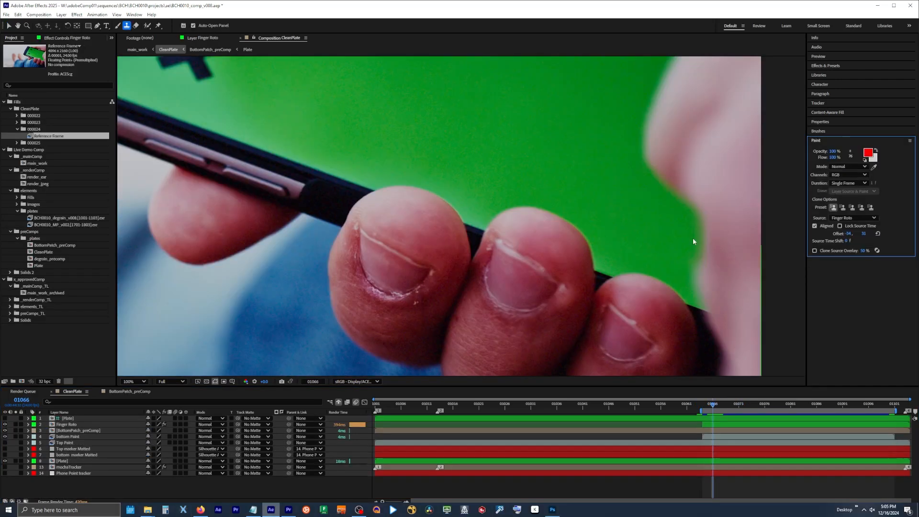
{"action": "left_click", "coordinate": [61, 424]}
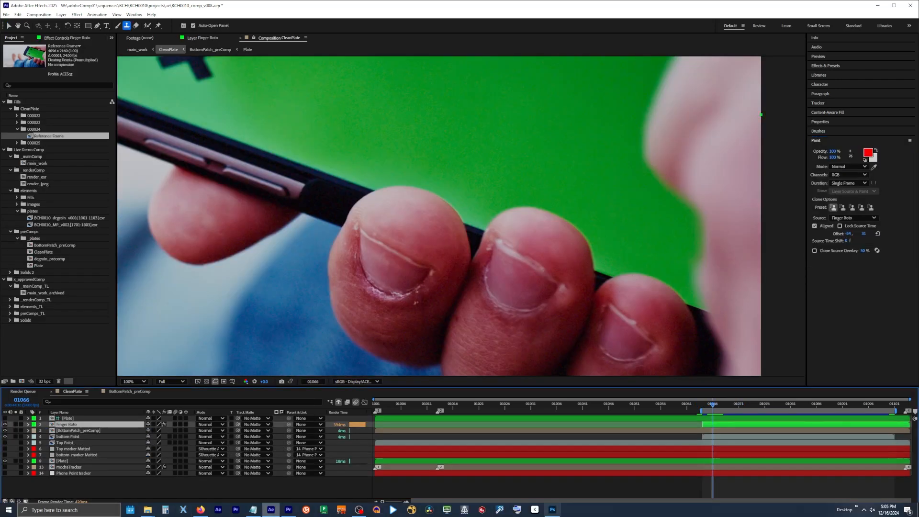
{"action": "left_click", "coordinate": [917, 420]}
{"action": "left_click", "coordinate": [833, 113]}
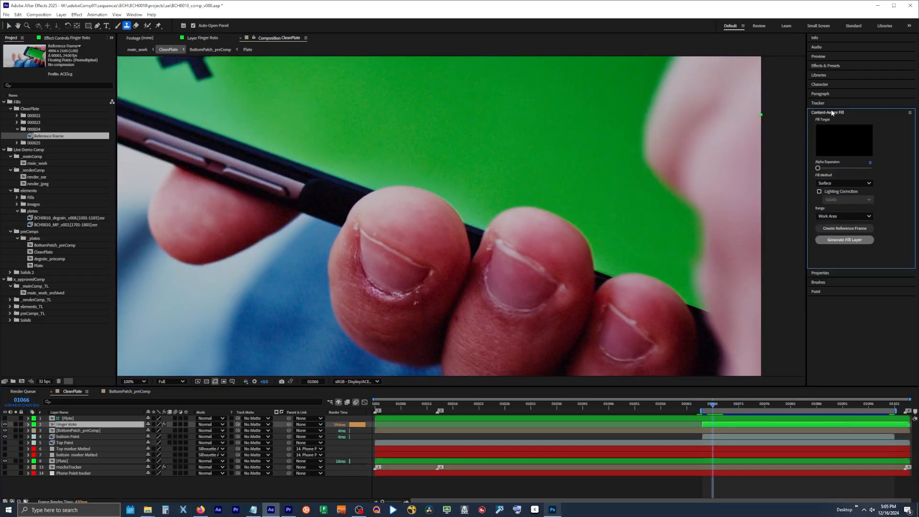
{"action": "left_click", "coordinate": [869, 228]}
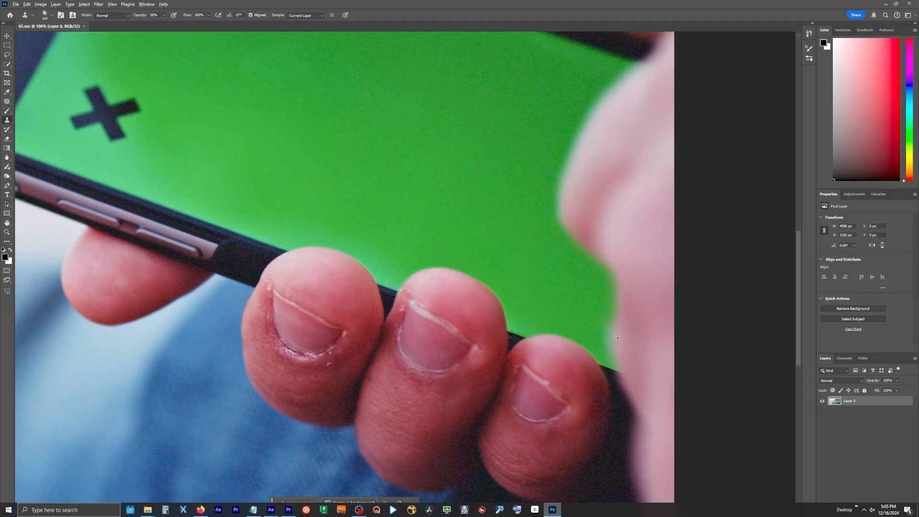
Clone-stamp the thumb's blurred edge beside the green screen in 65.exr and save the file
{"action": "left_click", "coordinate": [618, 338], "text": "alt"}
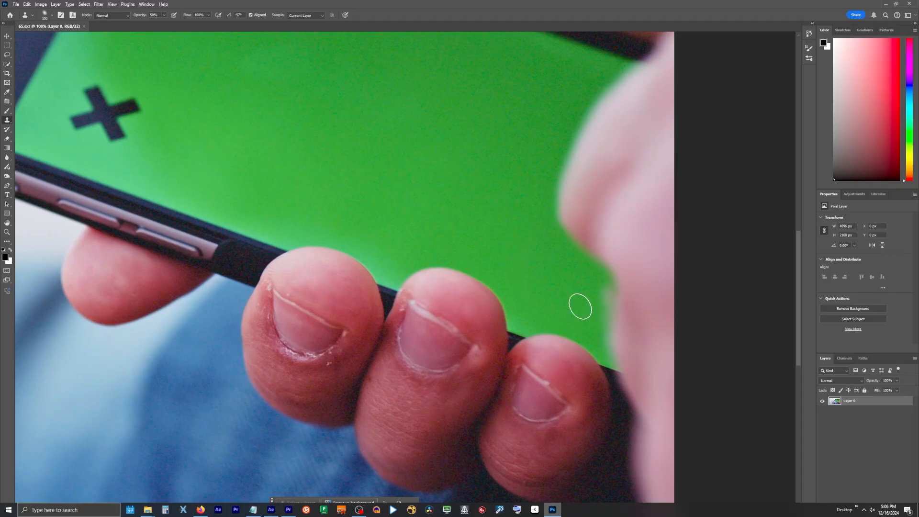
{"action": "left_click", "coordinate": [631, 281], "text": "alt"}
{"action": "left_click_drag", "start_coordinate": [611, 282], "coordinate": [607, 282]}
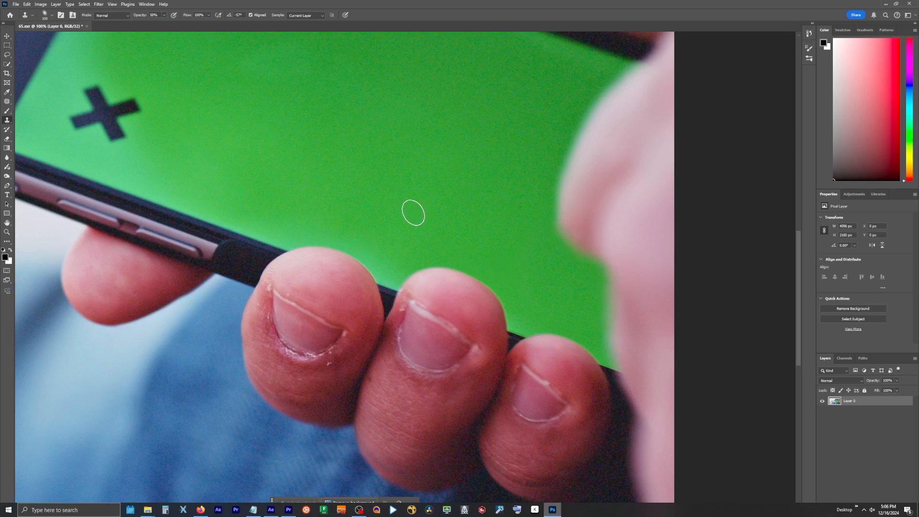
{"action": "left_click", "coordinate": [16, 4]}
{"action": "left_click", "coordinate": [24, 87]}
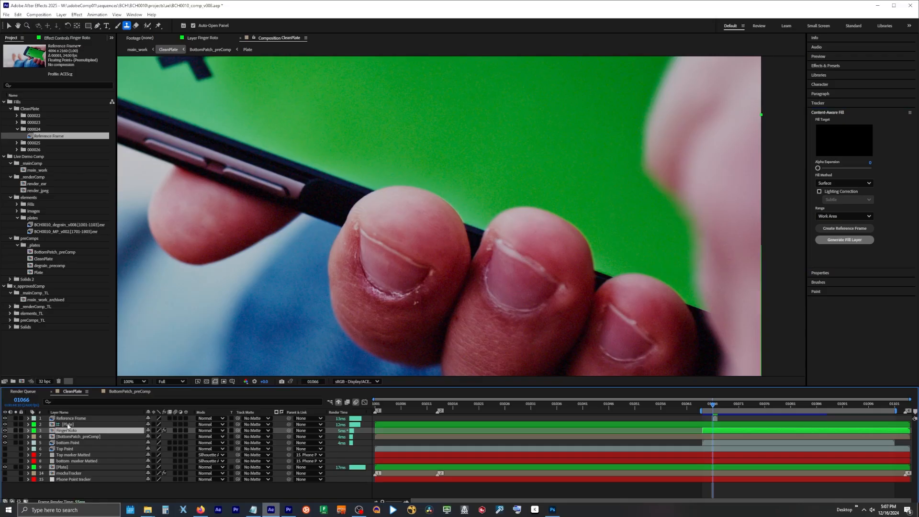
Place the Plate layer above the Reference Frame layer and toggle their visibility to compare the painted patch with the original
{"action": "left_click_drag", "start_coordinate": [67, 430], "coordinate": [67, 423]}
{"action": "left_click_drag", "start_coordinate": [68, 425], "coordinate": [66, 417]}
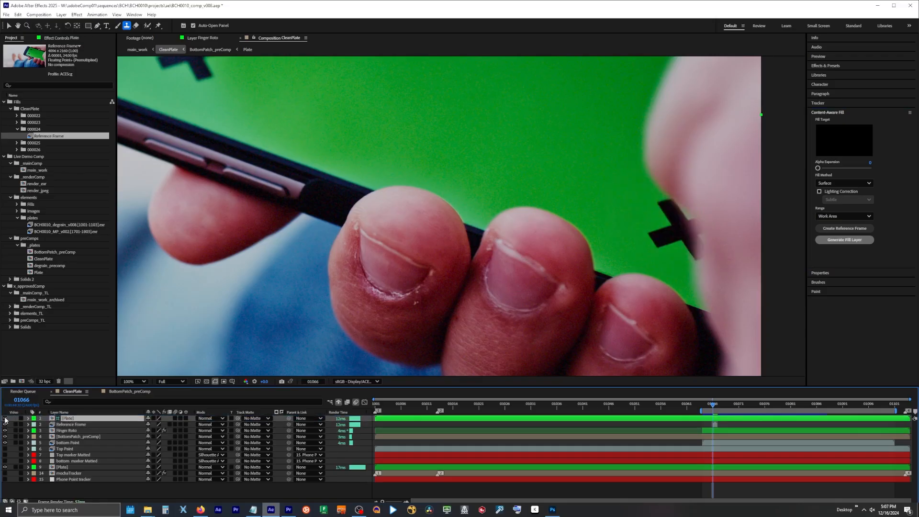
{"action": "left_click", "coordinate": [5, 419]}
{"action": "left_click", "coordinate": [5, 419]}
{"action": "left_click", "coordinate": [5, 419]}
{"action": "left_click", "coordinate": [5, 419]}
{"action": "left_click", "coordinate": [5, 419]}
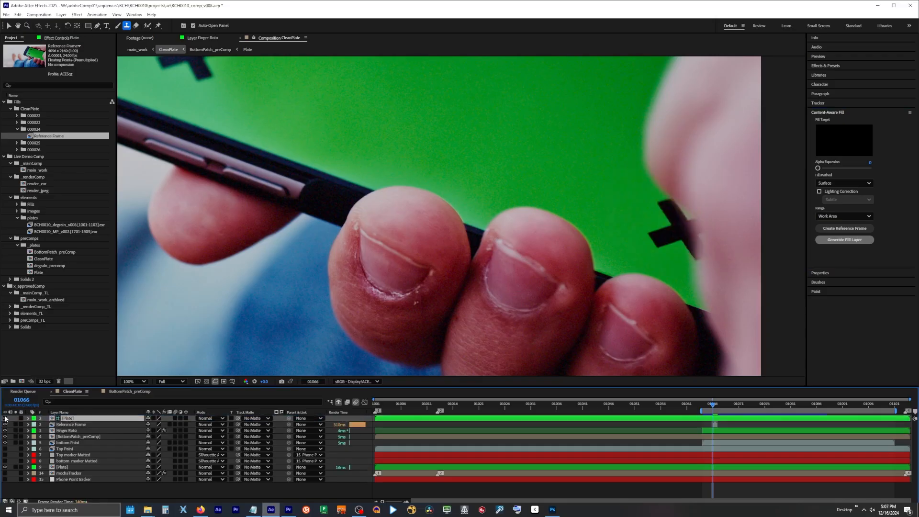
{"action": "left_click", "coordinate": [5, 425]}
{"action": "left_click", "coordinate": [4, 425]}
{"action": "left_click", "coordinate": [5, 425]}
{"action": "left_click", "coordinate": [5, 424]}
{"action": "left_click", "coordinate": [5, 425]}
{"action": "left_click", "coordinate": [4, 425]}
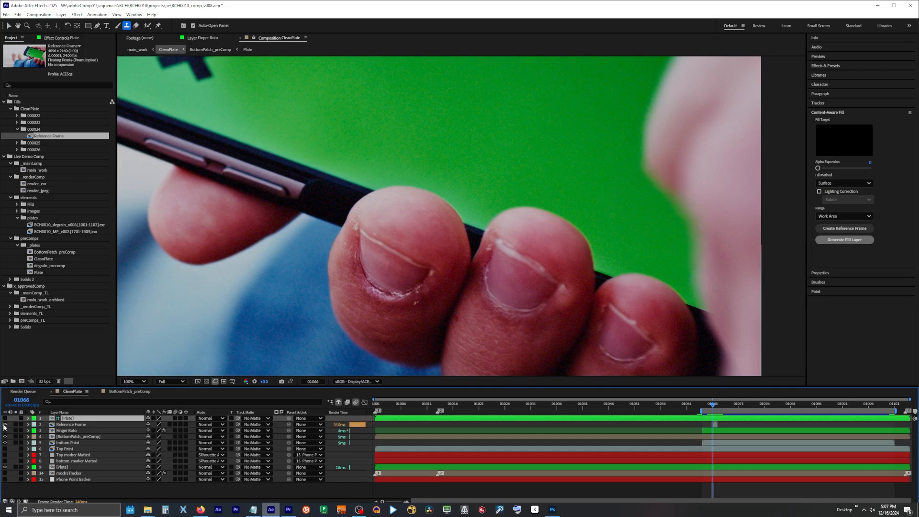
Rename the Reference Frame layer to paintPatch01
{"action": "left_click", "coordinate": [71, 424]}
{"action": "key", "text": "Return"}
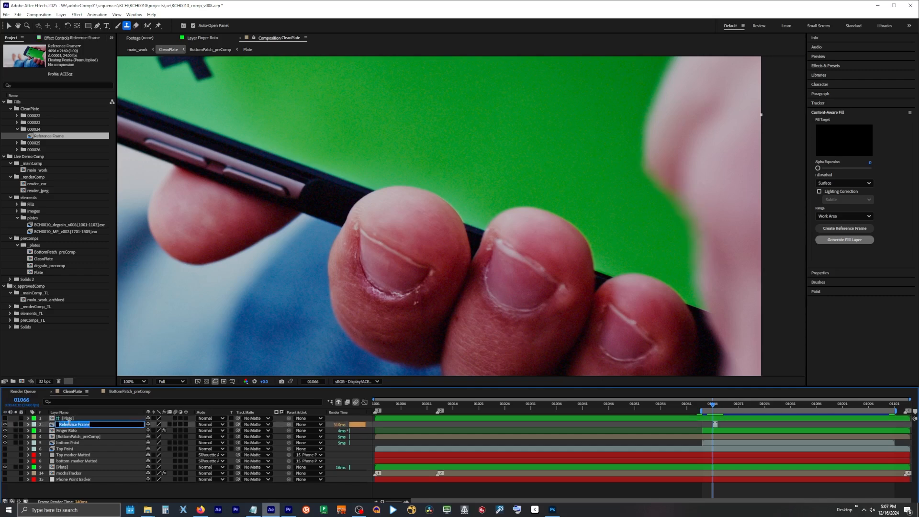
{"action": "type", "text": "paintPatch01"}
{"action": "key", "text": "Return"}
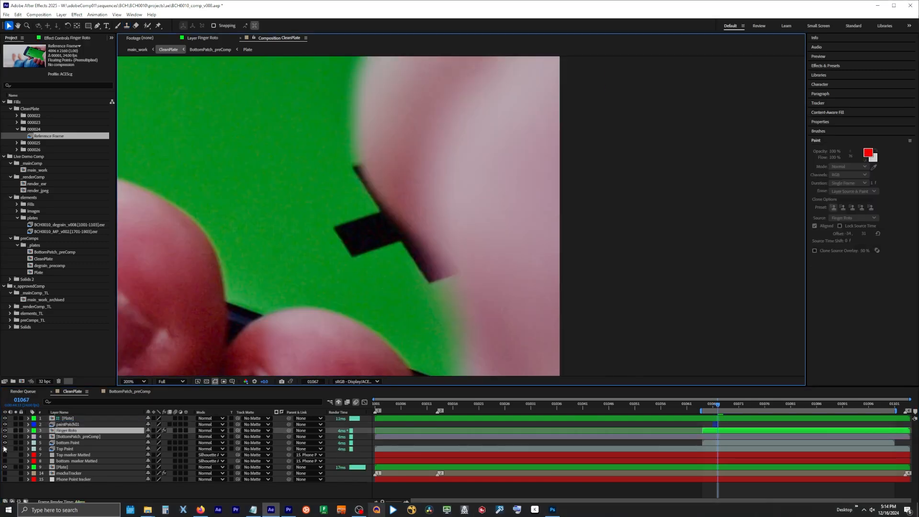
Compare the original marker at frame 01067, hide the top Plate layer, and create a reference frame for painting in Photoshop
{"action": "scroll", "coordinate": [386, 176], "scroll_direction": "down", "scroll_amount": 1}
{"action": "left_click_drag", "start_coordinate": [386, 176], "coordinate": [390, 341]}
{"action": "left_click", "coordinate": [5, 419]}
{"action": "left_click", "coordinate": [5, 419]}
{"action": "left_click_drag", "start_coordinate": [289, 295], "coordinate": [391, 153]}
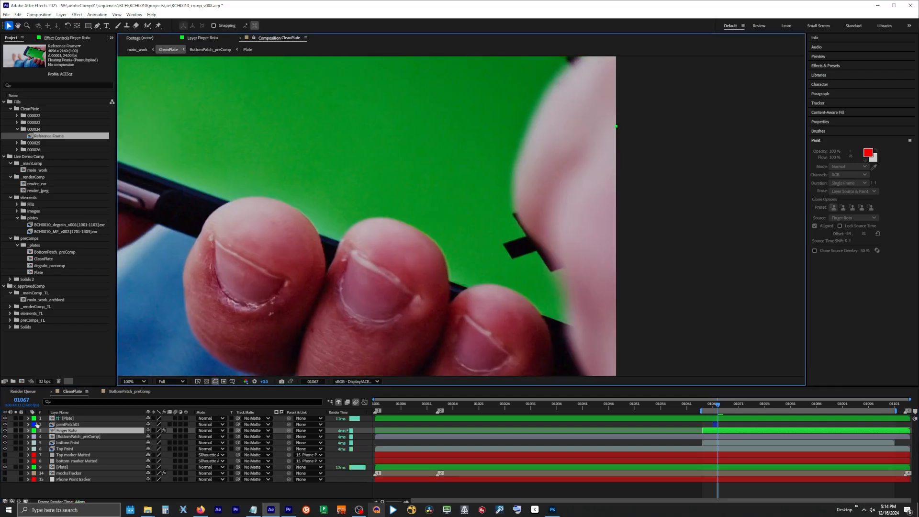
{"action": "left_click", "coordinate": [5, 419]}
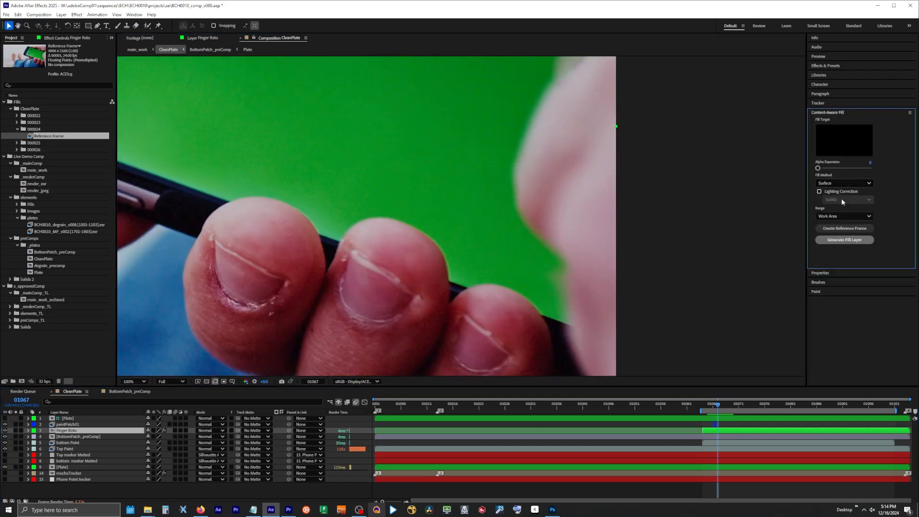
{"action": "left_click", "coordinate": [843, 228]}
Clone-stamp the thumb's lower edge beside the green screen in 66.exr at 50% opacity
{"action": "left_click_drag", "start_coordinate": [745, 325], "coordinate": [785, 326]}
{"action": "left_click_drag", "start_coordinate": [786, 327], "coordinate": [542, 279]}
{"action": "left_click", "coordinate": [8, 120]}
{"action": "left_click", "coordinate": [164, 15]}
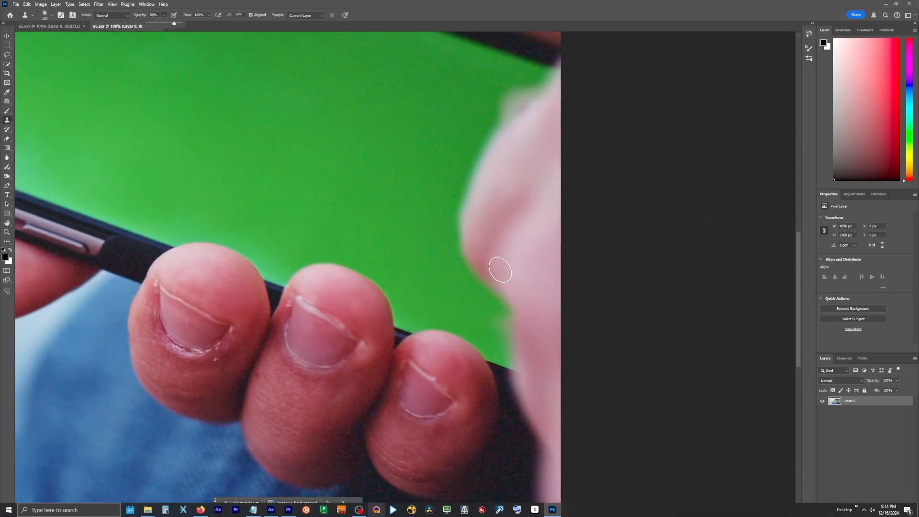
{"action": "left_click", "coordinate": [405, 330]}
{"action": "left_click", "coordinate": [516, 303], "text": "alt"}
{"action": "left_click", "coordinate": [502, 314]}
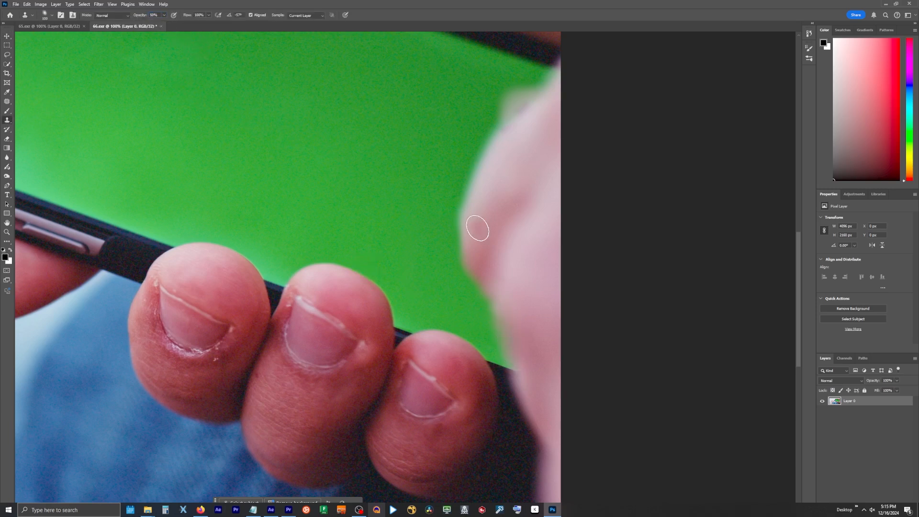
Clone clean green over the smudge above the thumb at 100% opacity and save 66.exr
{"action": "key", "text": "0"}
{"action": "left_click", "coordinate": [455, 110], "text": "alt"}
{"action": "left_click_drag", "start_coordinate": [523, 92], "coordinate": [502, 118]}
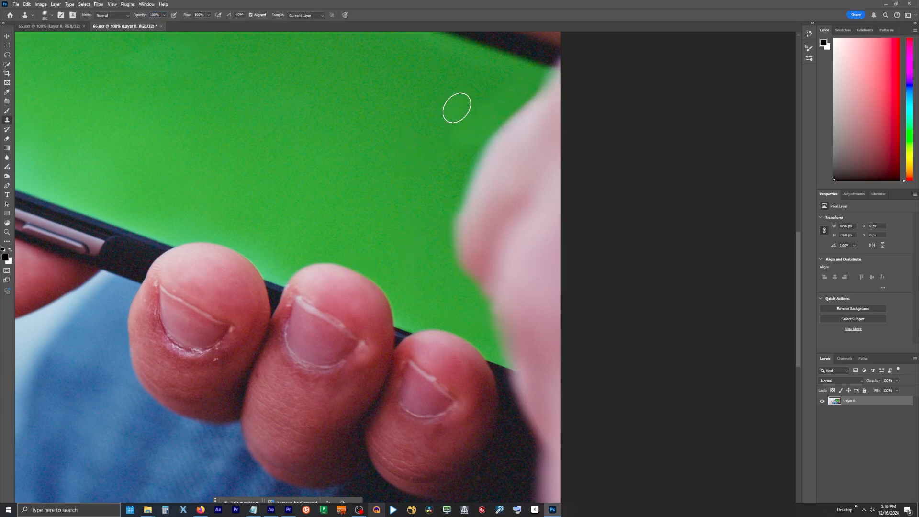
{"action": "left_click", "coordinate": [14, 5]}
{"action": "left_click", "coordinate": [24, 84]}
Switch to After Effects, move the Plate above the new Reference Frame layer, and draw a mask around the thumb on the Reference Frame
{"action": "left_click", "coordinate": [271, 510]}
{"action": "left_click_drag", "start_coordinate": [69, 424], "coordinate": [69, 419]}
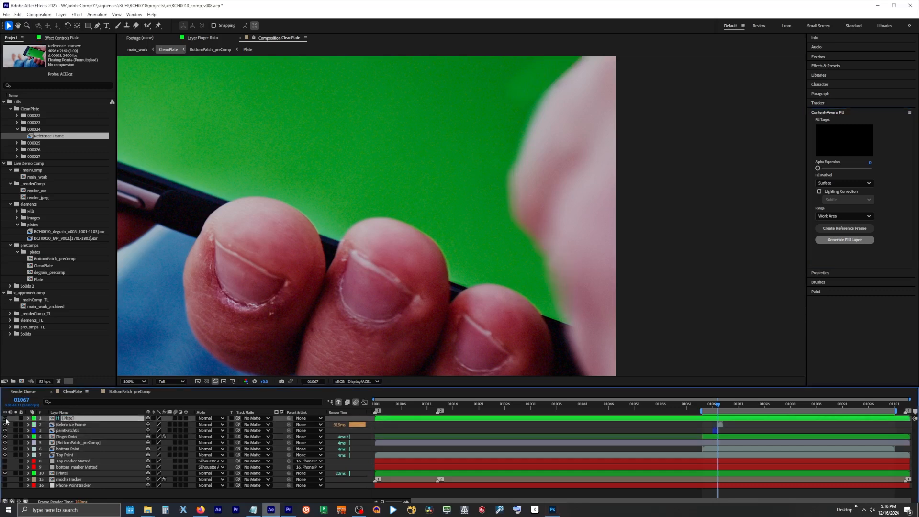
{"action": "left_click", "coordinate": [70, 425]}
{"action": "key", "text": "g"}
{"action": "left_click_drag", "start_coordinate": [620, 60], "coordinate": [554, 135]}
{"action": "left_click", "coordinate": [553, 98]}
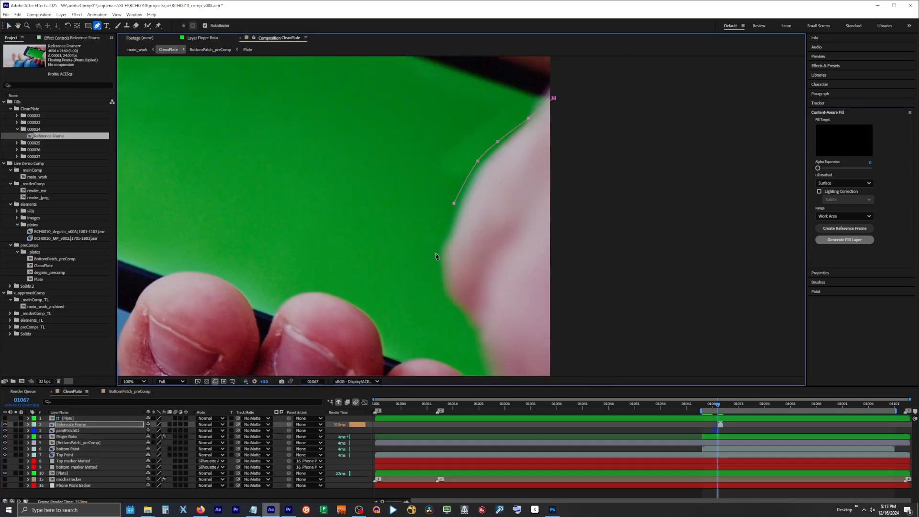
{"action": "left_click", "coordinate": [436, 255]}
{"action": "left_click", "coordinate": [443, 301]}
{"action": "left_click", "coordinate": [465, 333]}
{"action": "left_click", "coordinate": [550, 119]}
{"action": "left_click_drag", "start_coordinate": [494, 163], "coordinate": [486, 141]}
{"action": "left_click_drag", "start_coordinate": [525, 139], "coordinate": [523, 124]}
Set the Reference Frame's Mask Feather to 70 pixels and refine the mask points along the thumb's lower edge
{"action": "key", "text": "m"}
{"action": "key", "text": "m"}
{"action": "left_click", "coordinate": [154, 444]}
{"action": "type", "text": "70"}
{"action": "key", "text": "Return"}
{"action": "left_click_drag", "start_coordinate": [502, 283], "coordinate": [489, 167]}
{"action": "left_click_drag", "start_coordinate": [465, 280], "coordinate": [477, 278]}
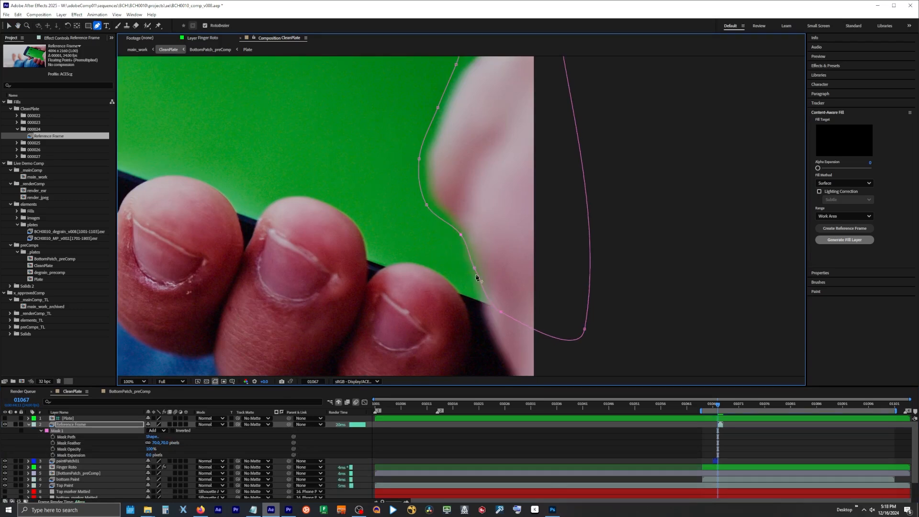
{"action": "left_click", "coordinate": [486, 266]}
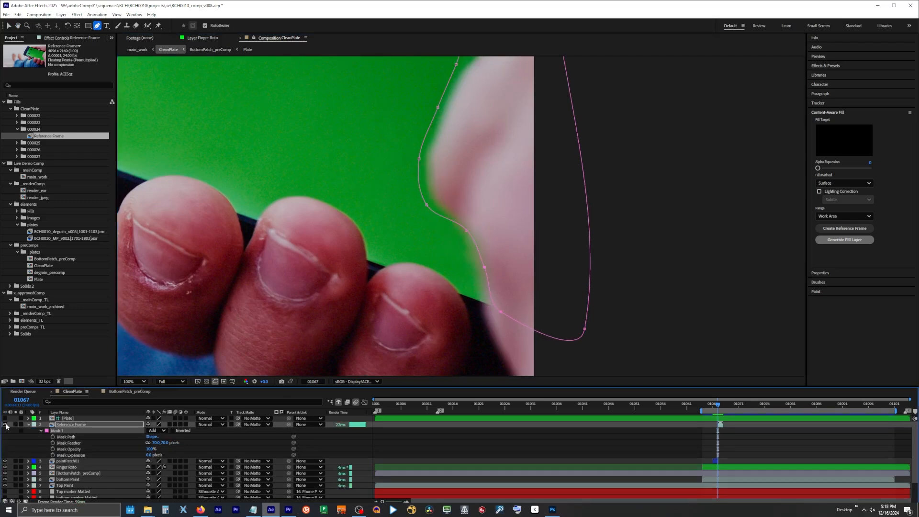
Toggle the top Plate layer's visibility to compare the original marker with the masked paint patch at frame 01067
{"action": "left_click", "coordinate": [64, 420]}
{"action": "left_click", "coordinate": [6, 419]}
{"action": "left_click", "coordinate": [5, 419]}
{"action": "left_click", "coordinate": [5, 419]}
{"action": "left_click", "coordinate": [5, 419]}
{"action": "left_click", "coordinate": [5, 418]}
{"action": "left_click", "coordinate": [5, 418]}
{"action": "left_click", "coordinate": [5, 419]}
{"action": "left_click", "coordinate": [5, 418]}
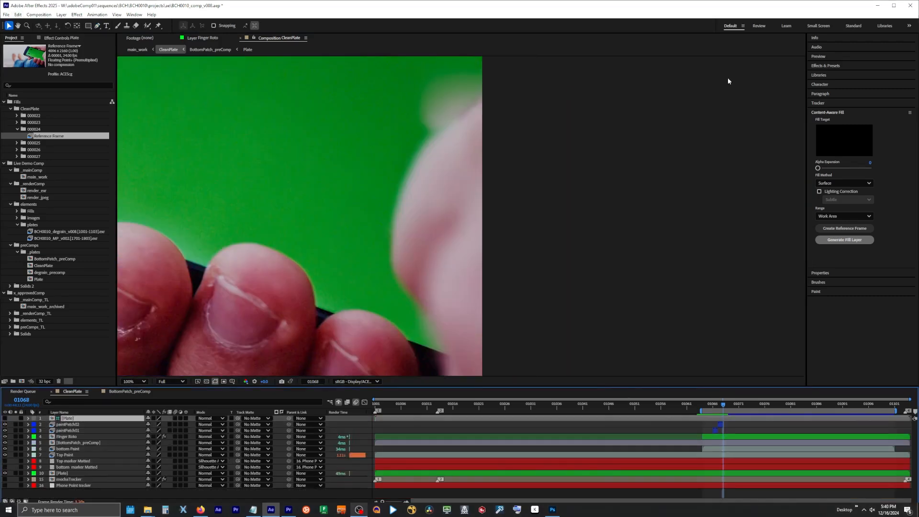
Create a reference frame at frame 01068 and open it in Photoshop with alpha as transparency, ready for the Clone Stamp
{"action": "left_click", "coordinate": [857, 230]}
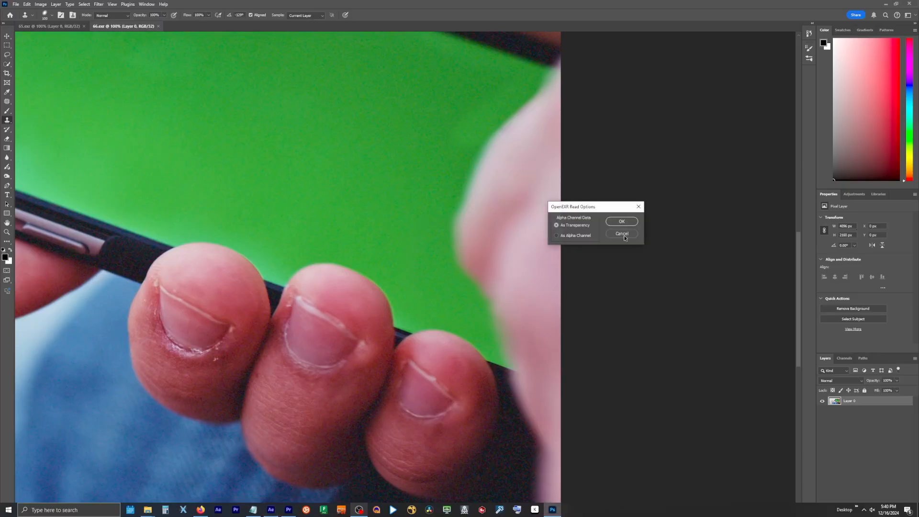
{"action": "left_click", "coordinate": [622, 221]}
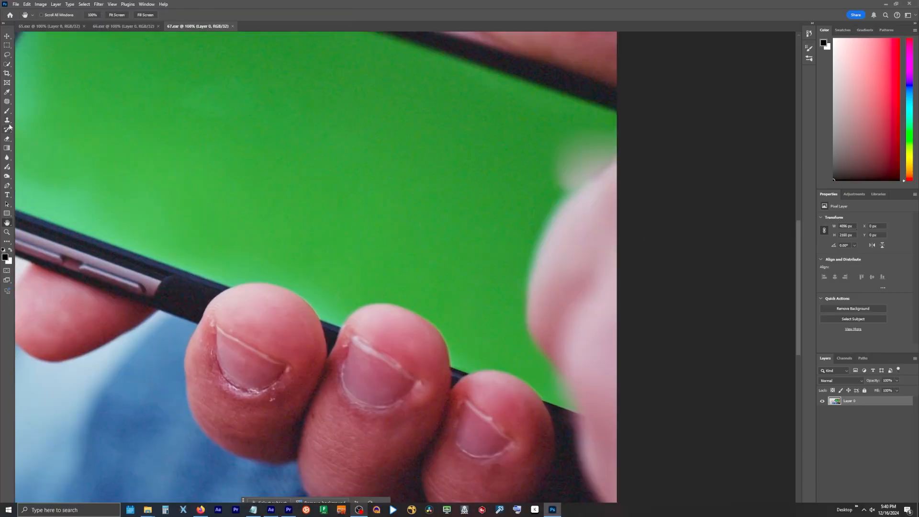
{"action": "left_click", "coordinate": [9, 122]}
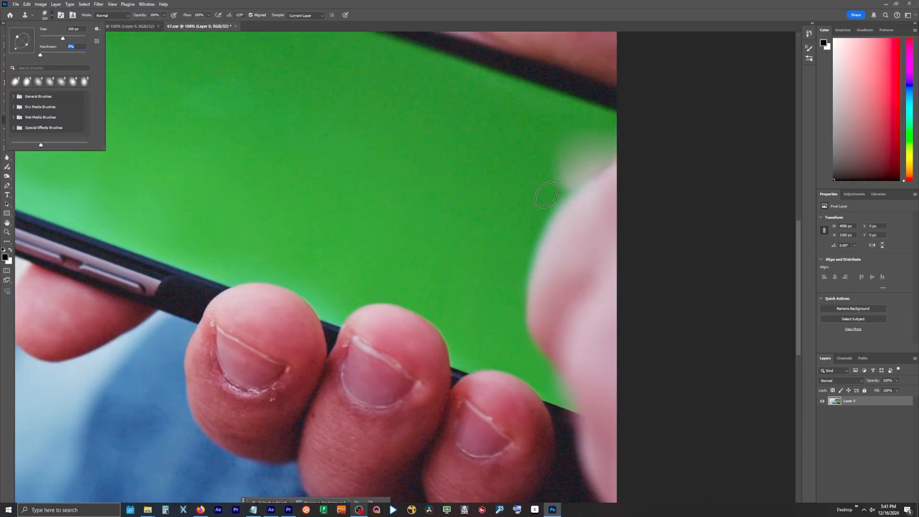
Clone clean green over the blurred smudge above the thumb in 67.exr
{"action": "left_click_drag", "start_coordinate": [558, 164], "coordinate": [499, 160]}
{"action": "left_click", "coordinate": [515, 187], "text": "alt"}
{"action": "left_click_drag", "start_coordinate": [556, 172], "coordinate": [522, 191]}
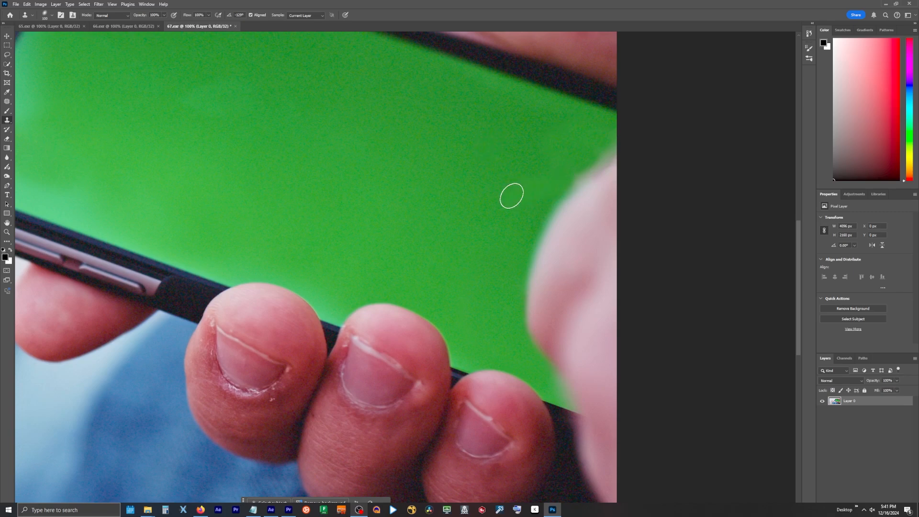
Reduce the Clone Stamp brush size, lower its opacity to 29%, and retouch the thumb's edge in 67.exr
{"action": "left_click", "coordinate": [531, 309], "text": "ctrl"}
{"action": "left_click", "coordinate": [530, 309], "text": "ctrl"}
{"action": "left_click", "coordinate": [85, 4]}
{"action": "left_click", "coordinate": [52, 15]}
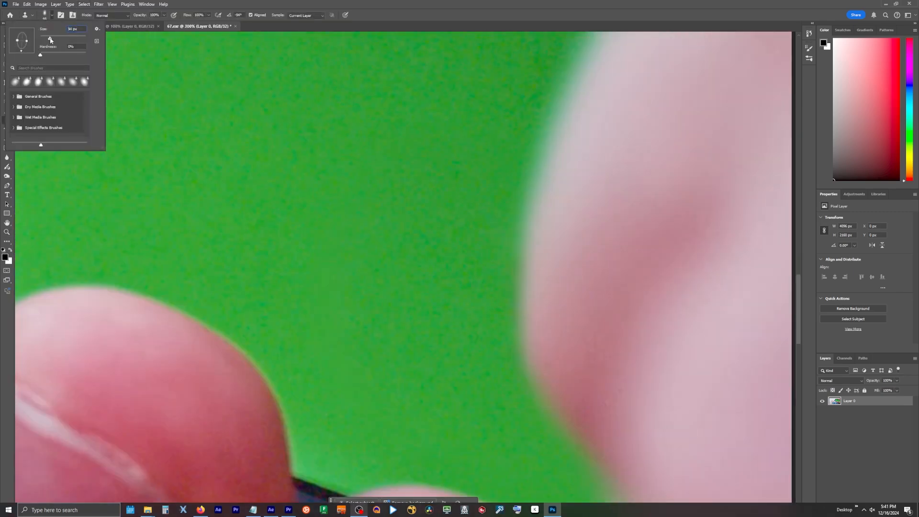
{"action": "left_click", "coordinate": [531, 203], "text": "alt"}
{"action": "left_click", "coordinate": [164, 15]}
{"action": "left_click_drag", "start_coordinate": [164, 25], "coordinate": [152, 26]}
{"action": "left_click_drag", "start_coordinate": [521, 270], "coordinate": [522, 326]}
Rotate the Clone Stamp brush tip, retouch the thumb's lower edge further, and save 67.exr
{"action": "left_click", "coordinate": [52, 15]}
{"action": "left_click_drag", "start_coordinate": [21, 50], "coordinate": [26, 50]}
{"action": "left_click", "coordinate": [526, 325], "text": "alt"}
{"action": "left_click_drag", "start_coordinate": [507, 333], "coordinate": [509, 337]}
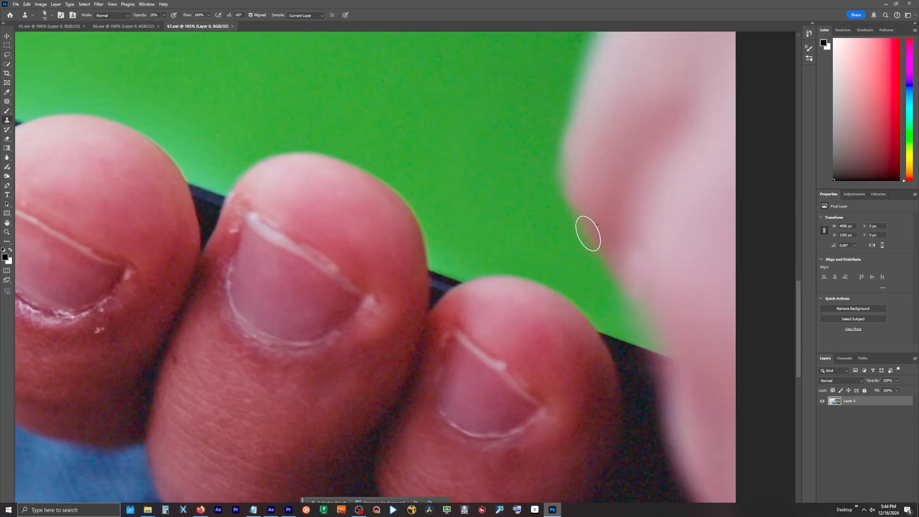
{"action": "left_click", "coordinate": [16, 4]}
{"action": "left_click", "coordinate": [48, 84]}
Switch to After Effects, reload the Reference Frame's source footage, toggle the Plate layer's visibility, and return to Photoshop
{"action": "left_click", "coordinate": [271, 510]}
{"action": "right_click", "coordinate": [72, 425]}
{"action": "left_click", "coordinate": [225, 357]}
{"action": "key", "text": "ctrl+alt+l"}
{"action": "left_click", "coordinate": [5, 419]}
{"action": "key", "text": "alt+Tab"}
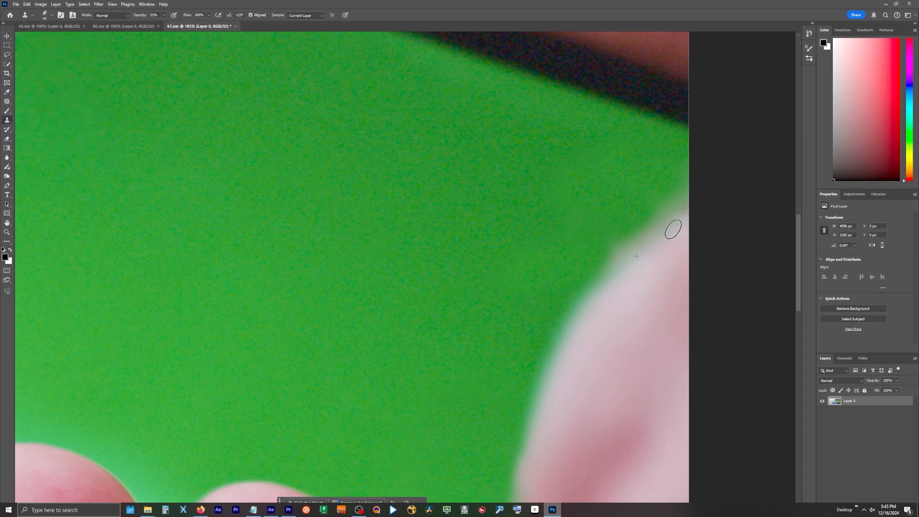
Open 68.exr, adjust the Clone Stamp brush and raise its opacity, and clone clean green above the thumb
{"action": "left_click", "coordinate": [16, 4]}
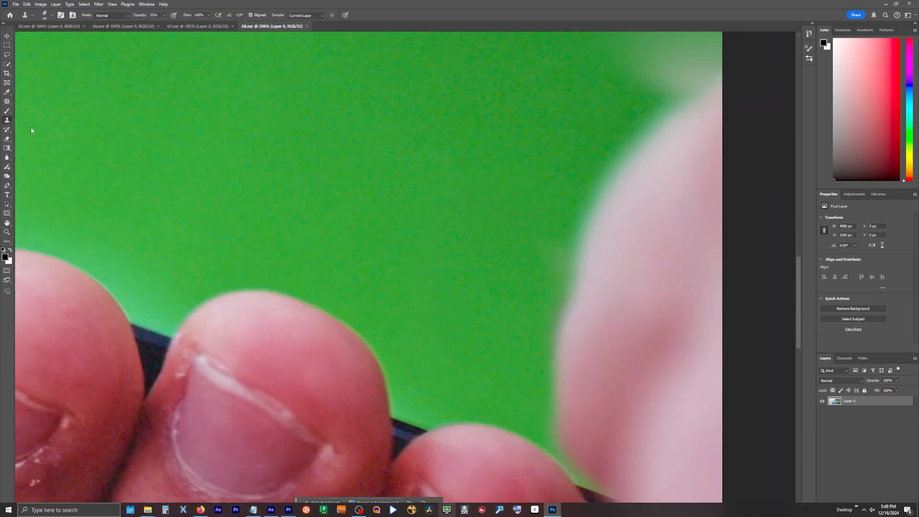
{"action": "left_click", "coordinate": [52, 15]}
{"action": "left_click_drag", "start_coordinate": [49, 39], "coordinate": [59, 39]}
{"action": "left_click", "coordinate": [164, 15]}
{"action": "left_click_drag", "start_coordinate": [163, 24], "coordinate": [183, 24]}
{"action": "left_click", "coordinate": [611, 109], "text": "alt"}
{"action": "mouse_move", "coordinate": [648, 67]}
{"action": "left_mouse_down"}
{"action": "mouse_move", "coordinate": [693, 52]}
{"action": "mouse_move", "coordinate": [675, 72]}
{"action": "left_mouse_up"}
Readjust the Clone Stamp brush tip and retouch the upper part of the thumb's edge in 68.exr
{"action": "left_click", "coordinate": [51, 15]}
{"action": "left_click_drag", "start_coordinate": [19, 49], "coordinate": [21, 50]}
{"action": "left_click", "coordinate": [584, 279], "text": "alt"}
{"action": "left_click_drag", "start_coordinate": [568, 281], "coordinate": [565, 290]}
{"action": "left_click", "coordinate": [52, 15]}
{"action": "left_click_drag", "start_coordinate": [21, 50], "coordinate": [23, 51]}
{"action": "left_click_drag", "start_coordinate": [566, 292], "coordinate": [558, 320]}
Lower the Clone Stamp opacity, retouch the lower part of the thumb's edge with short strokes, and save 68.exr
{"action": "left_click", "coordinate": [164, 15]}
{"action": "left_click_drag", "start_coordinate": [165, 24], "coordinate": [144, 24]}
{"action": "left_click", "coordinate": [558, 324]}
{"action": "left_click", "coordinate": [587, 364], "text": "alt"}
{"action": "left_click", "coordinate": [559, 353]}
{"action": "left_click", "coordinate": [52, 15]}
{"action": "left_click_drag", "start_coordinate": [22, 50], "coordinate": [25, 51]}
{"action": "left_click", "coordinate": [567, 385], "text": "alt"}
{"action": "left_click", "coordinate": [566, 362]}
{"action": "key", "text": "ctrl+s"}
Switch to After Effects and toggle the top Plate layer's visibility to compare the patched frame with the original
{"action": "key", "text": "alt+Tab"}
{"action": "left_click", "coordinate": [5, 419]}
{"action": "left_click", "coordinate": [5, 419]}
{"action": "left_click", "coordinate": [5, 419]}
{"action": "left_click", "coordinate": [5, 419]}
{"action": "left_click", "coordinate": [5, 419]}
{"action": "left_click", "coordinate": [5, 419]}
{"action": "key", "text": "alt+Tab"}
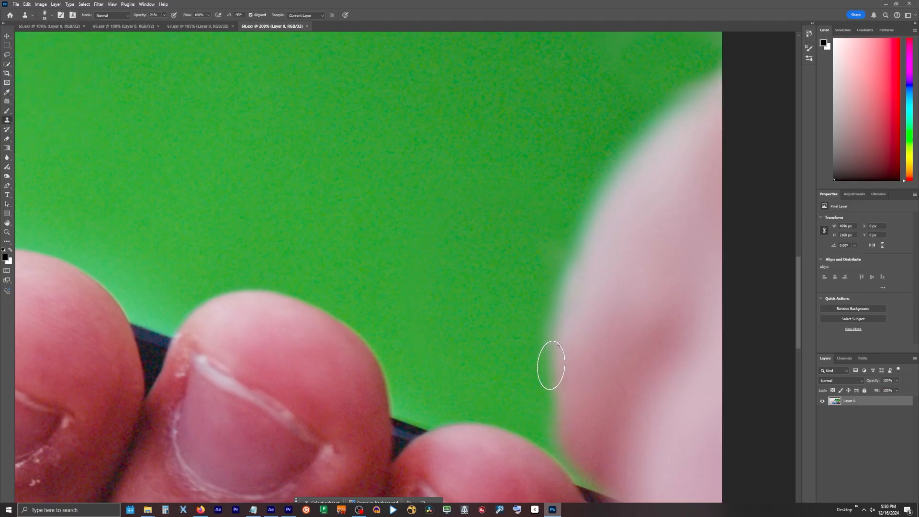
{"action": "key", "text": "alt+Tab"}
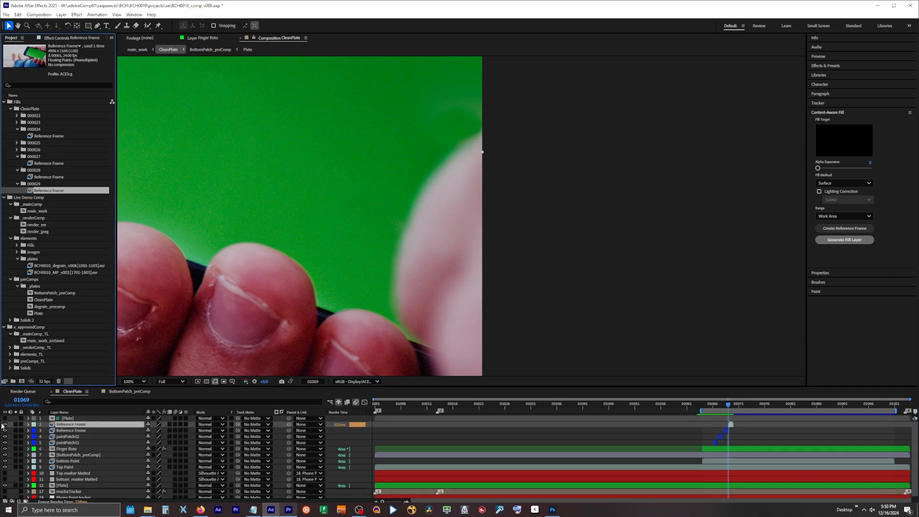
{"action": "left_click", "coordinate": [5, 419]}
{"action": "left_click", "coordinate": [5, 419]}
{"action": "left_click", "coordinate": [5, 419]}
{"action": "left_click", "coordinate": [5, 419]}
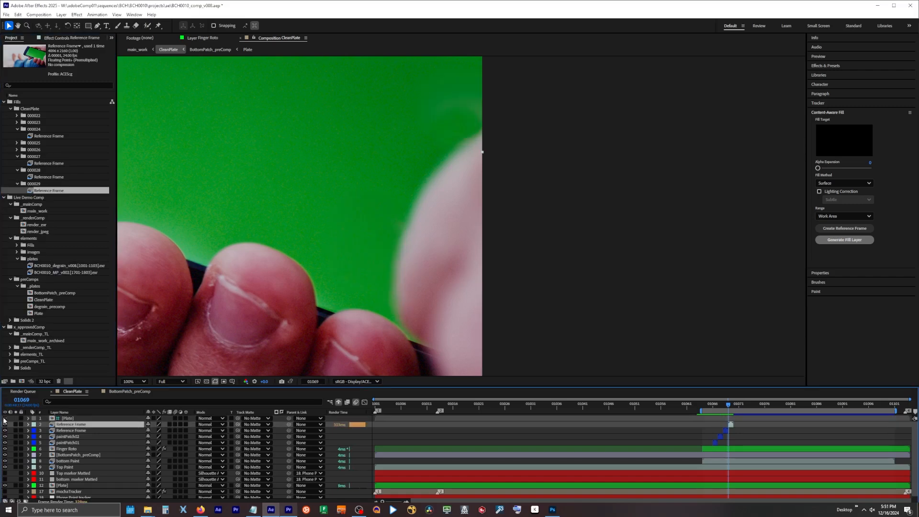
Advance the comp two frames, switch to Photoshop, and retouch the thumb area in 70.exr with the Clone Stamp
{"action": "key", "text": "Page_Down"}
{"action": "key", "text": "Page_Down"}
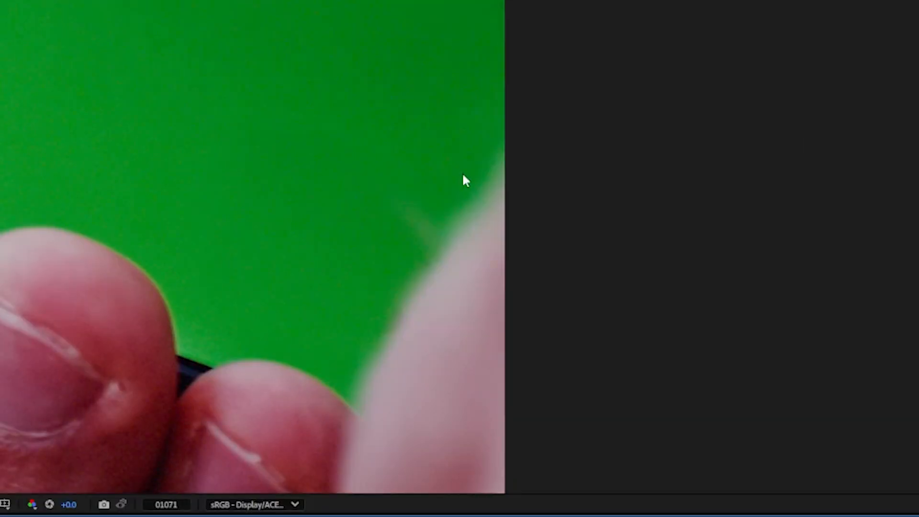
{"action": "key", "text": "g"}
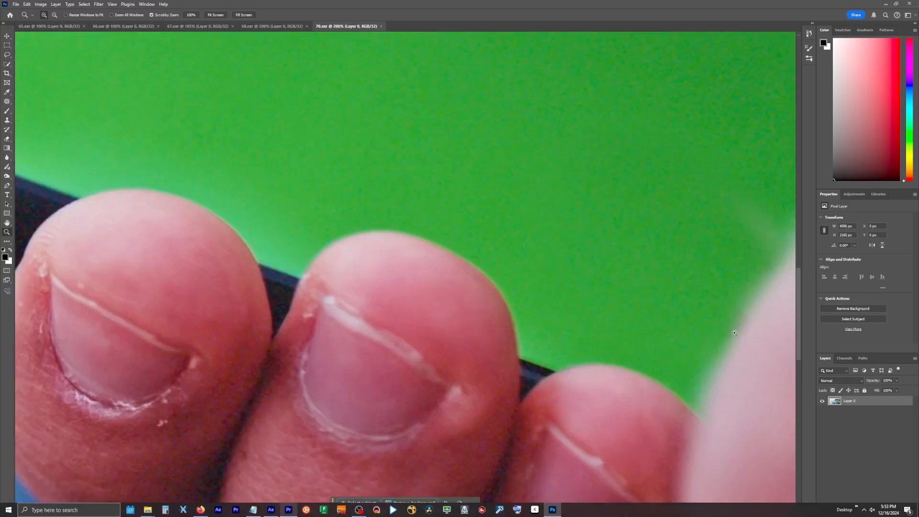
{"action": "scroll", "coordinate": [354, 264], "scroll_direction": "right", "scroll_amount": 3}
{"action": "left_click", "coordinate": [45, 15]}
{"action": "left_click", "coordinate": [190, 32]}
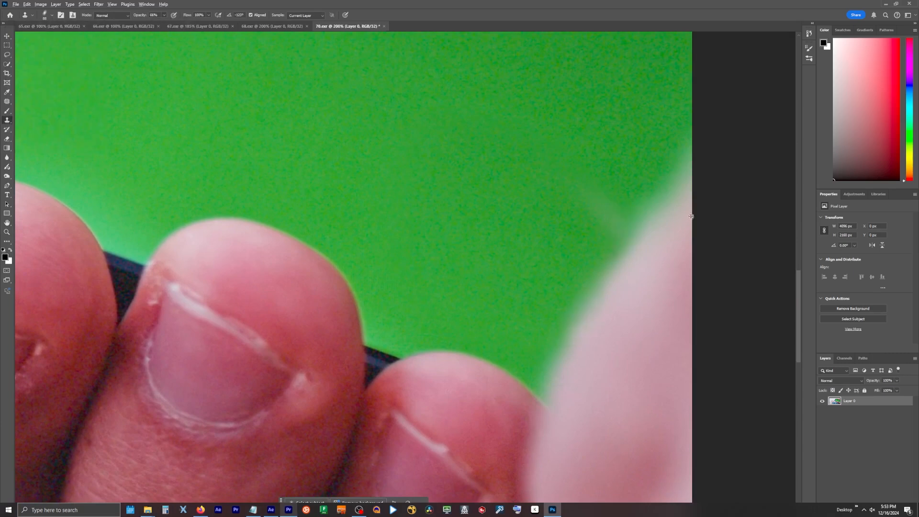
In After Effects, toggle the visibility of paintPatch05 and the Plate layer to check the patch, and save the project
{"action": "left_click", "coordinate": [5, 424]}
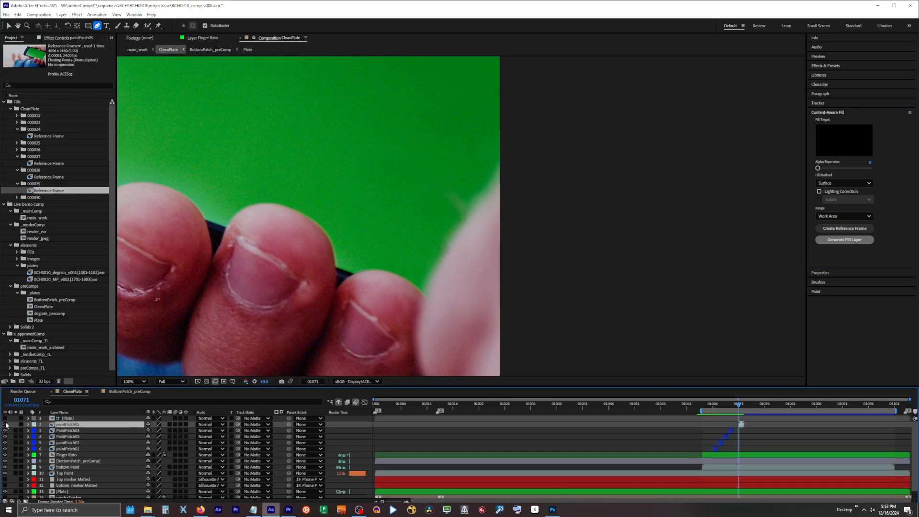
{"action": "left_click", "coordinate": [5, 425]}
{"action": "left_click", "coordinate": [73, 419]}
{"action": "left_click", "coordinate": [5, 419]}
{"action": "left_click", "coordinate": [5, 418]}
{"action": "left_click", "coordinate": [5, 418]}
{"action": "left_click", "coordinate": [6, 419]}
{"action": "key", "text": "ctrl+s"}
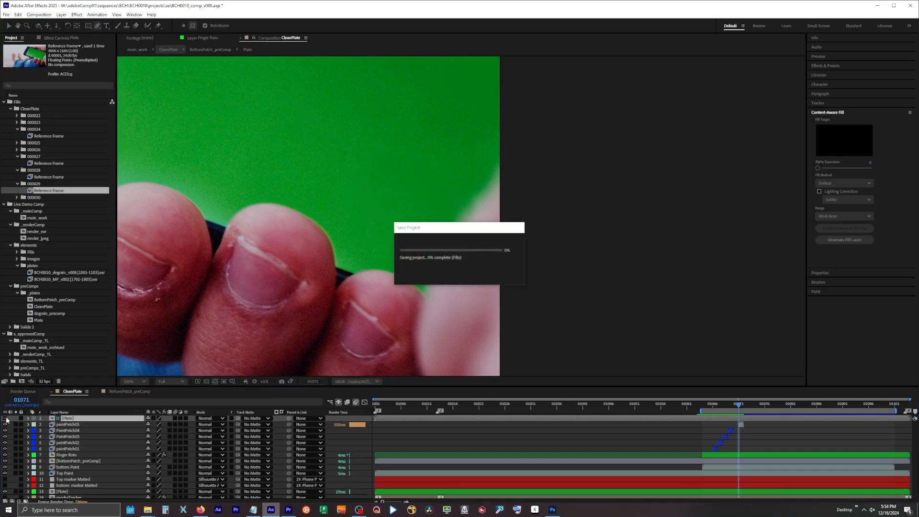
Queue the CleanPlate comp for rendering as a v008 OpenEXR sequence in a subfolder of _workingPlates
{"action": "scroll", "coordinate": [317, 288], "scroll_direction": "down", "scroll_amount": 1}
{"action": "left_click_drag", "start_coordinate": [310, 255], "coordinate": [474, 280]}
{"action": "key", "text": "g"}
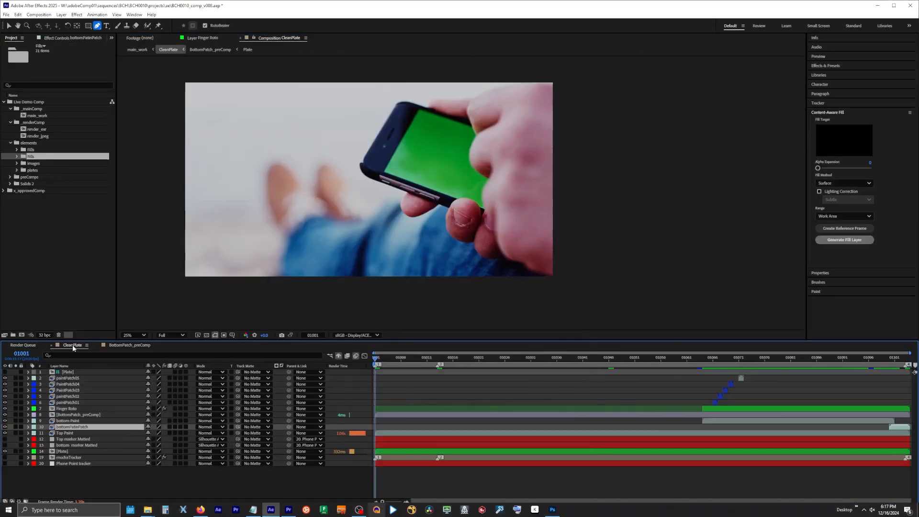
{"action": "left_click", "coordinate": [39, 15]}
{"action": "left_click", "coordinate": [59, 78]}
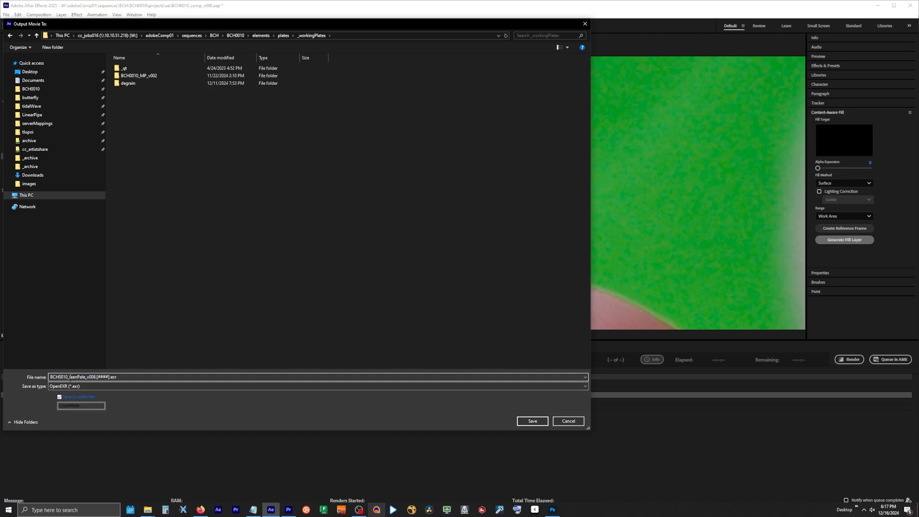
{"action": "left_click", "coordinate": [533, 421]}
Set the output module's color space to scene_linear: ACEScg and render the CleanPlate comp
{"action": "left_click", "coordinate": [60, 408]}
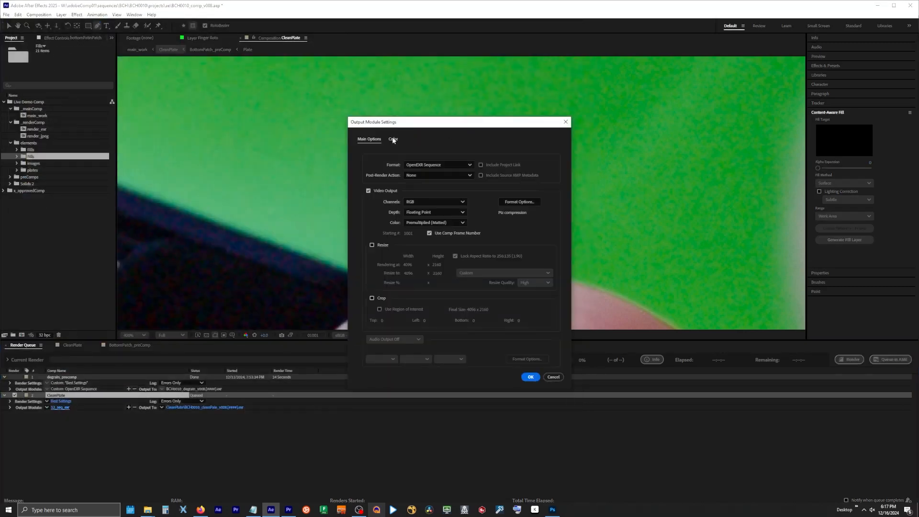
{"action": "left_click", "coordinate": [393, 139]}
{"action": "left_click", "coordinate": [445, 178]}
{"action": "scroll", "coordinate": [469, 234], "scroll_direction": "up", "scroll_amount": 1}
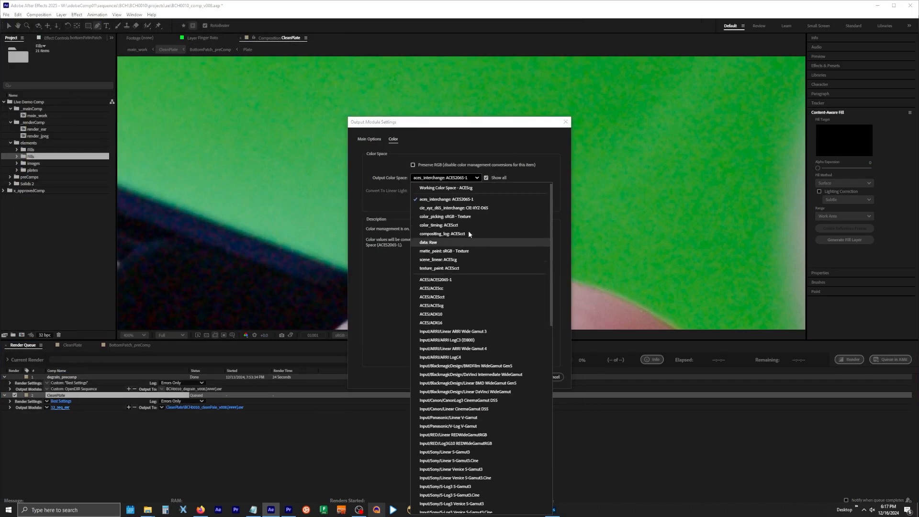
{"action": "left_click", "coordinate": [467, 261]}
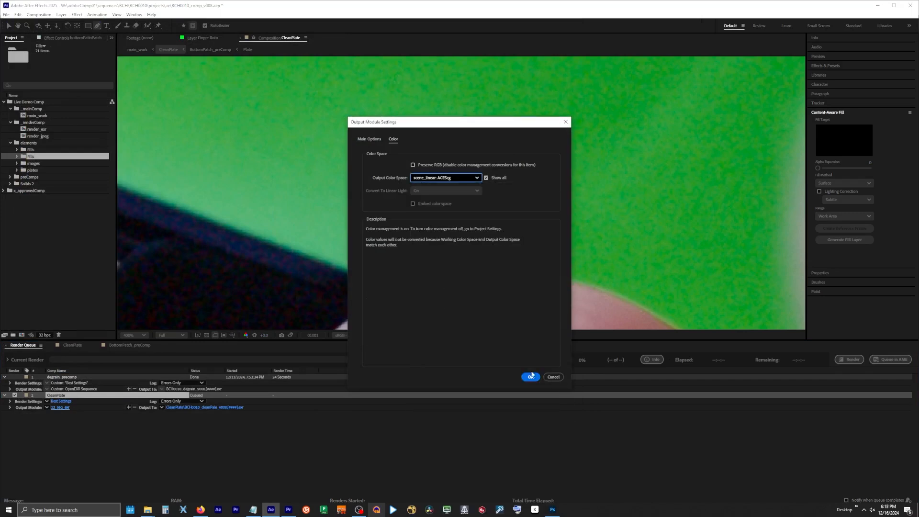
{"action": "left_click", "coordinate": [530, 377]}
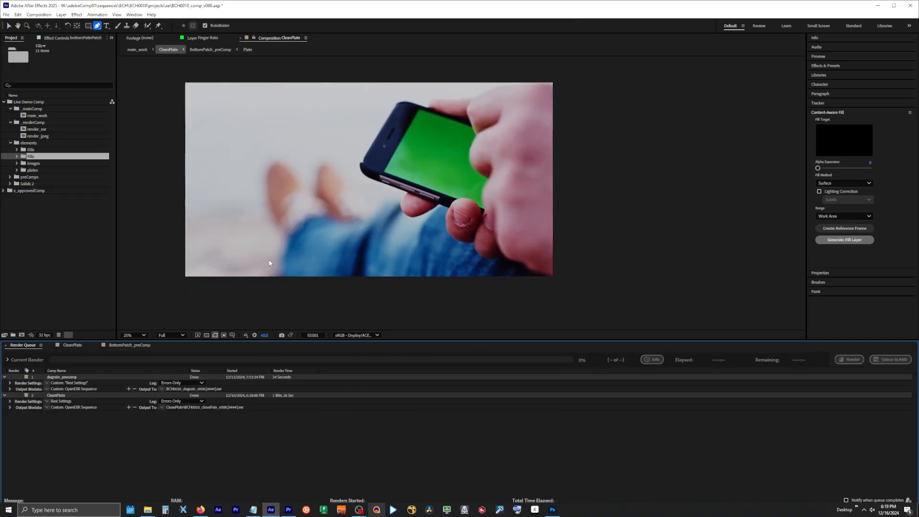
Import the rendered v008 clean plate EXR sequence into the project's plates folder
{"action": "left_click", "coordinate": [8, 25]}
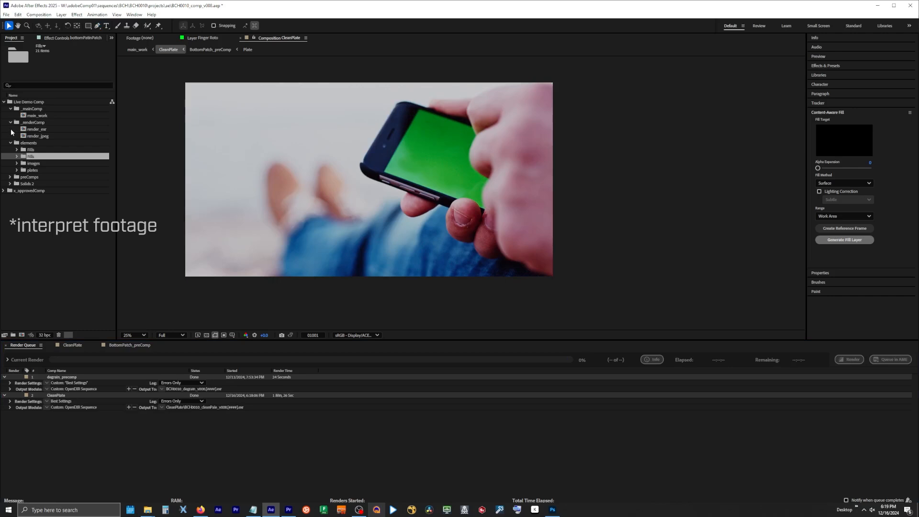
{"action": "left_click", "coordinate": [17, 171]}
{"action": "left_click", "coordinate": [32, 171]}
{"action": "key", "text": "ctrl+i"}
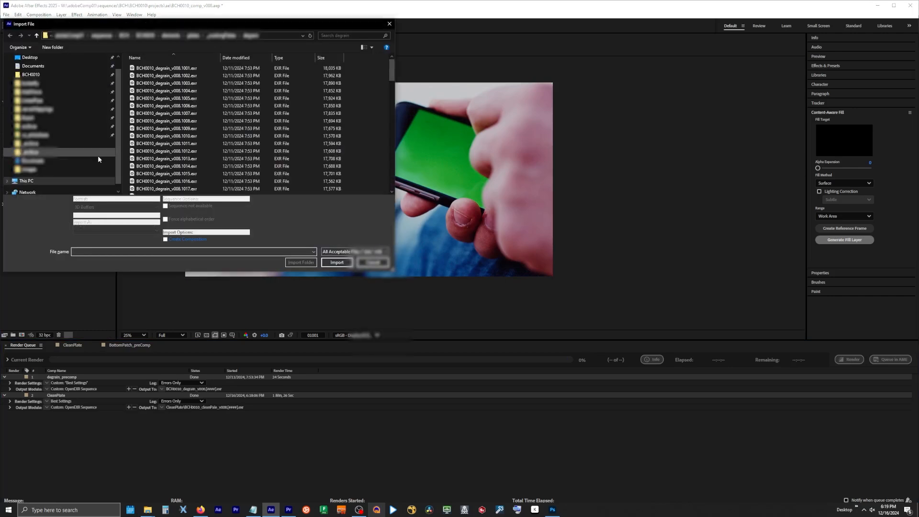
{"action": "left_click", "coordinate": [226, 37]}
{"action": "double_click", "coordinate": [157, 84]}
{"action": "left_click", "coordinate": [157, 70]}
{"action": "left_click", "coordinate": [337, 257]}
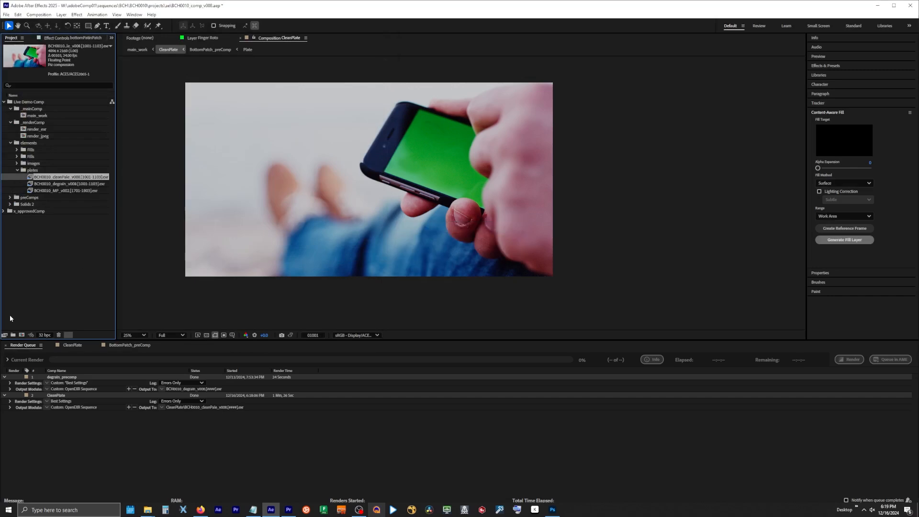
Interpret the clean plate footage with its media color space overridden to scene_linear: ACEScg
{"action": "left_click", "coordinate": [5, 335]}
{"action": "left_click", "coordinate": [394, 122]}
{"action": "left_click", "coordinate": [474, 171]}
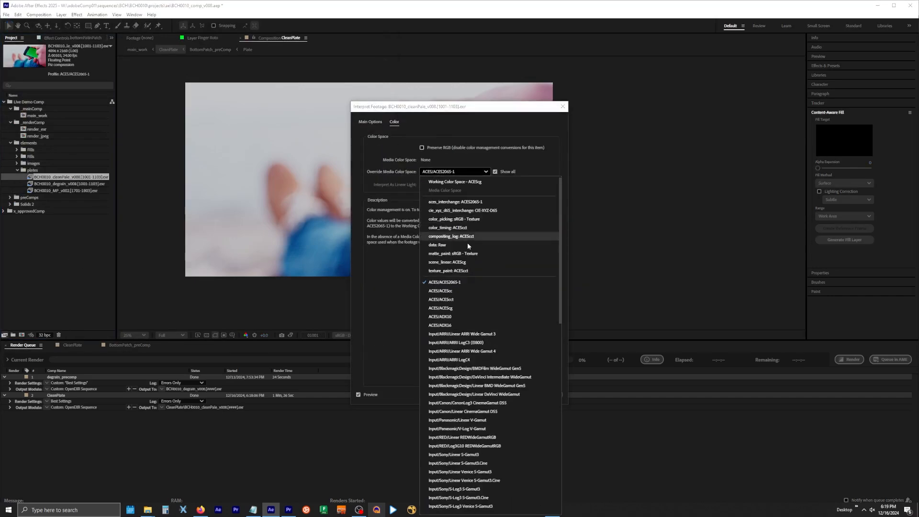
{"action": "left_click", "coordinate": [478, 261]}
{"action": "left_click", "coordinate": [529, 394]}
Add the rendered clean plate as the top layer of the CleanPlate comp, play it, and toggle its visibility
{"action": "left_click", "coordinate": [60, 346]}
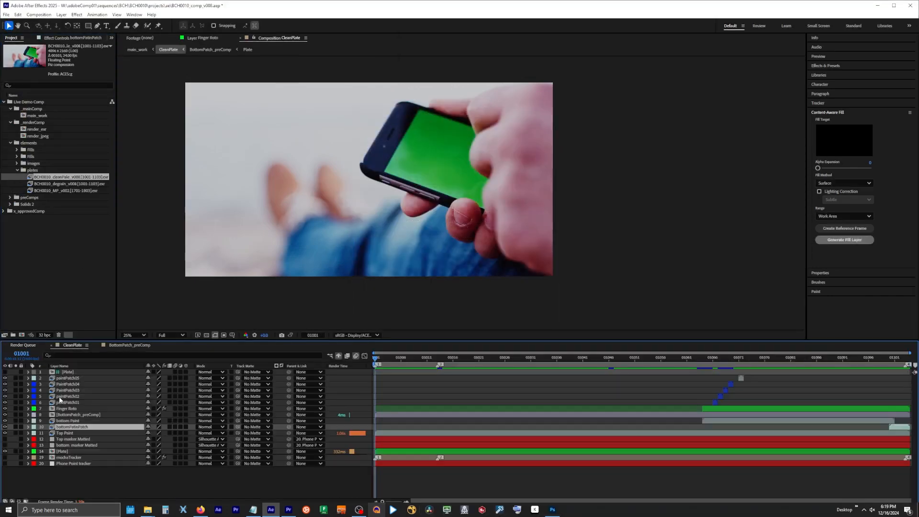
{"action": "left_click_drag", "start_coordinate": [33, 178], "coordinate": [6, 374]}
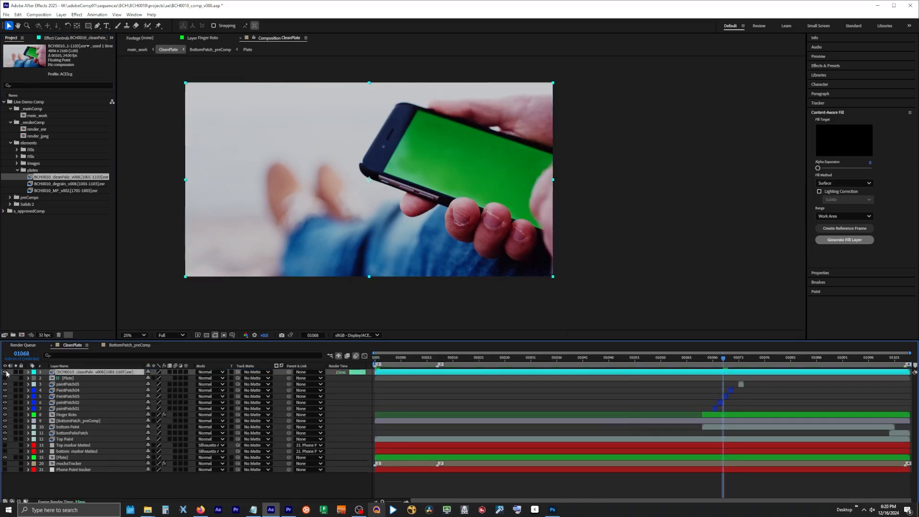
{"action": "key", "text": "space"}
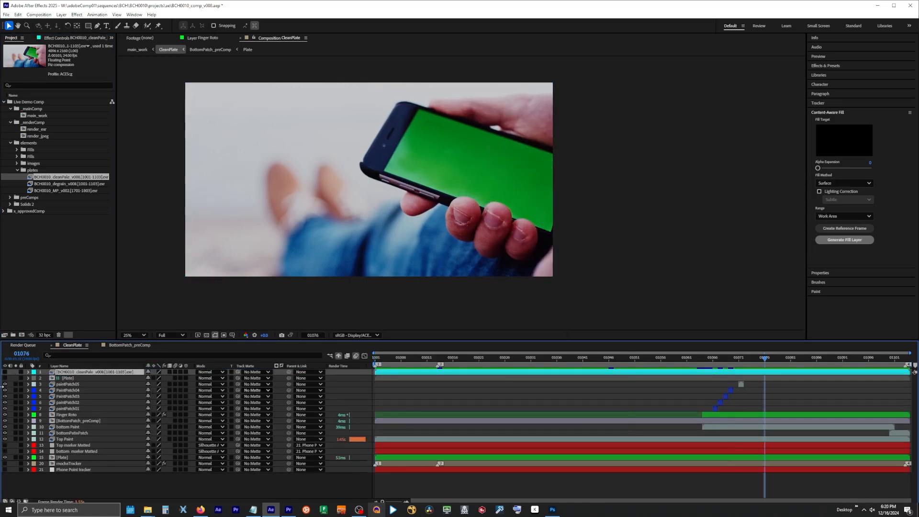
{"action": "left_click", "coordinate": [5, 372]}
{"action": "left_click", "coordinate": [5, 372]}
View the blue channel up close, toggle the rendered clean plate against the layers below, and return to the RGB view
{"action": "left_click", "coordinate": [245, 336]}
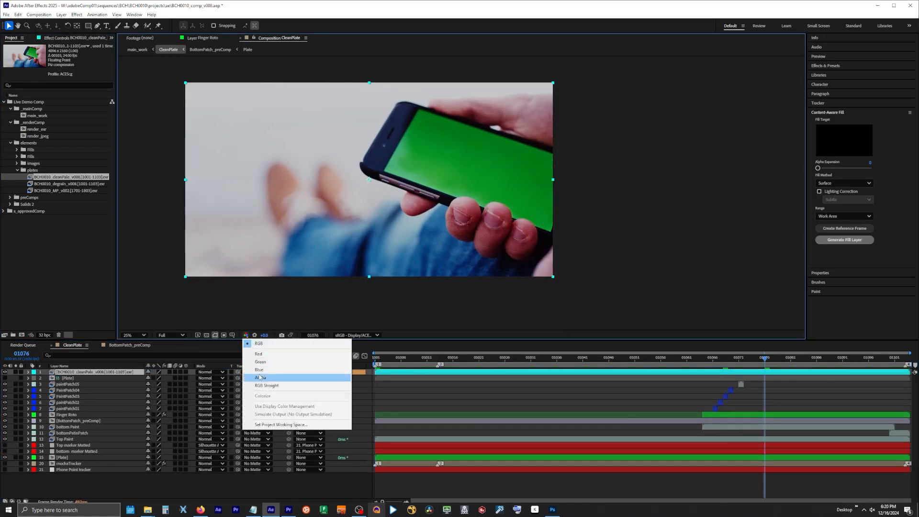
{"action": "left_click", "coordinate": [257, 370]}
{"action": "scroll", "coordinate": [433, 221], "scroll_direction": "up", "scroll_amount": 2}
{"action": "left_click", "coordinate": [4, 372]}
{"action": "left_click", "coordinate": [4, 372]}
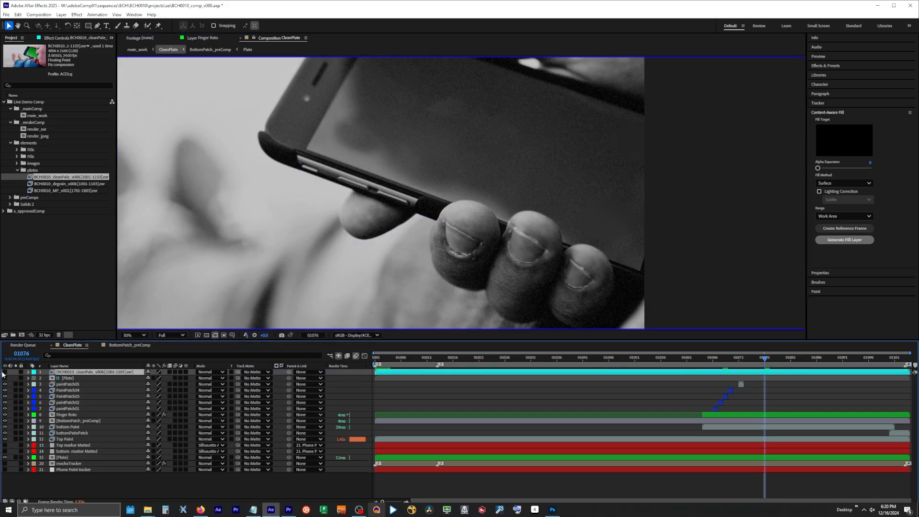
{"action": "left_click", "coordinate": [4, 372]}
{"action": "left_click", "coordinate": [5, 372]}
{"action": "key", "text": "alt+3"}
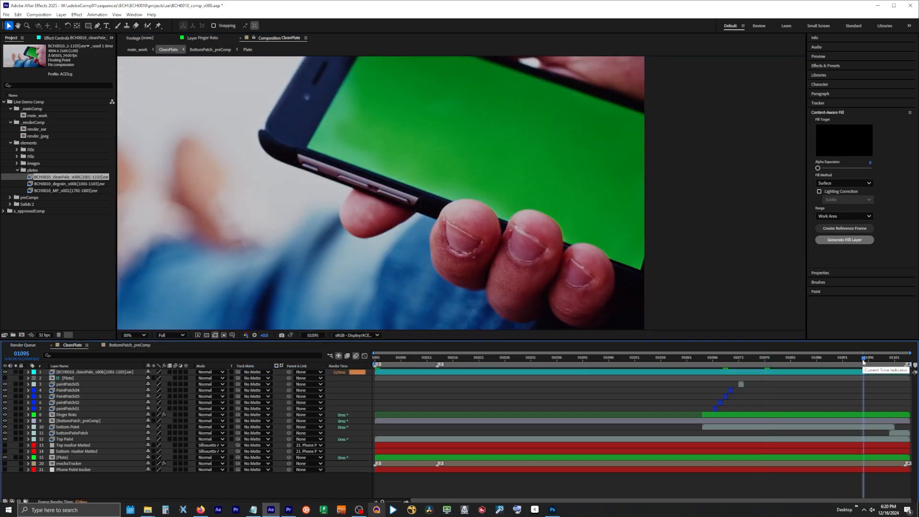
Go to the last frame, solo the rendered clean plate layer, and save the project
{"action": "key", "text": "End"}
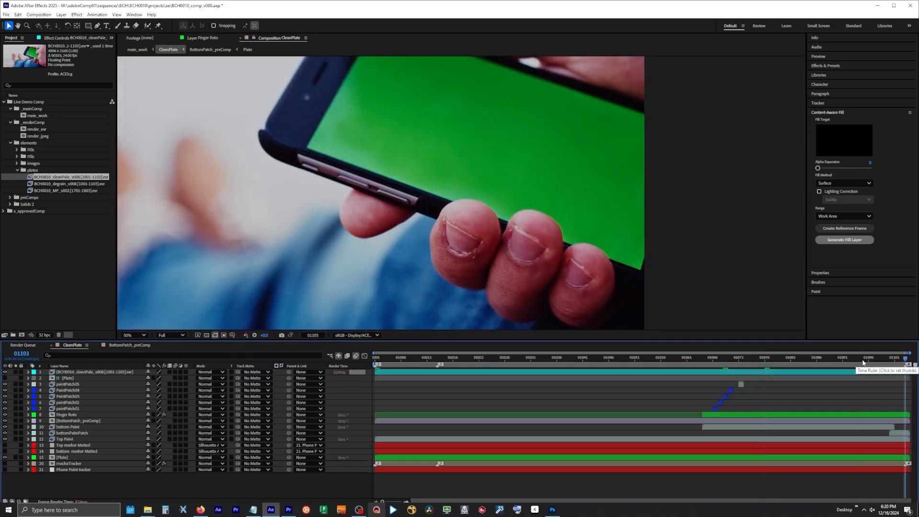
{"action": "left_click", "coordinate": [15, 372]}
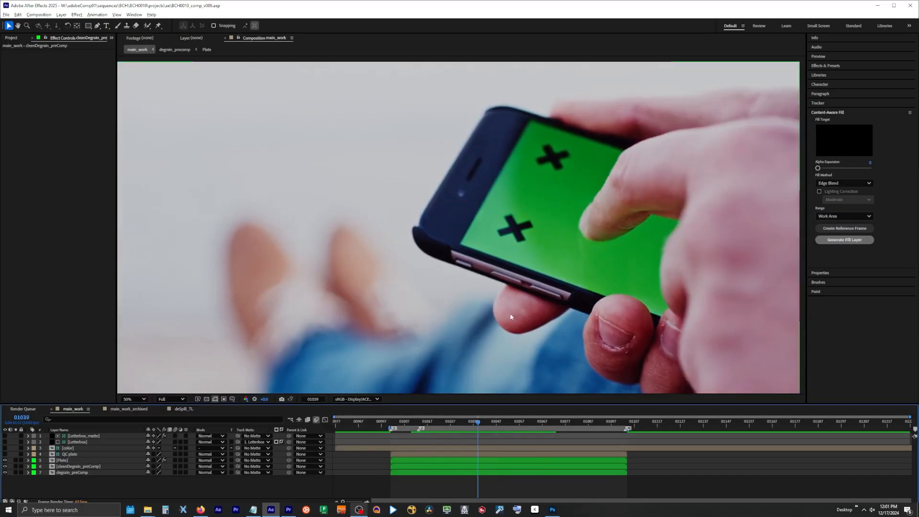
Hide the Plate and degrain_precomp layers in main_work and leave cleanDegrain_preComp visible after comparing them
{"action": "scroll", "coordinate": [511, 317], "scroll_direction": "up", "scroll_amount": 2}
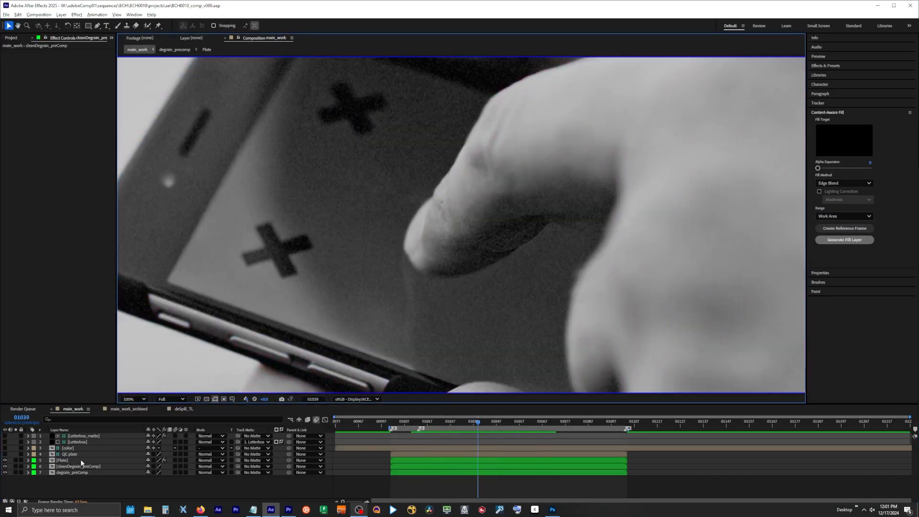
{"action": "left_click", "coordinate": [61, 461]}
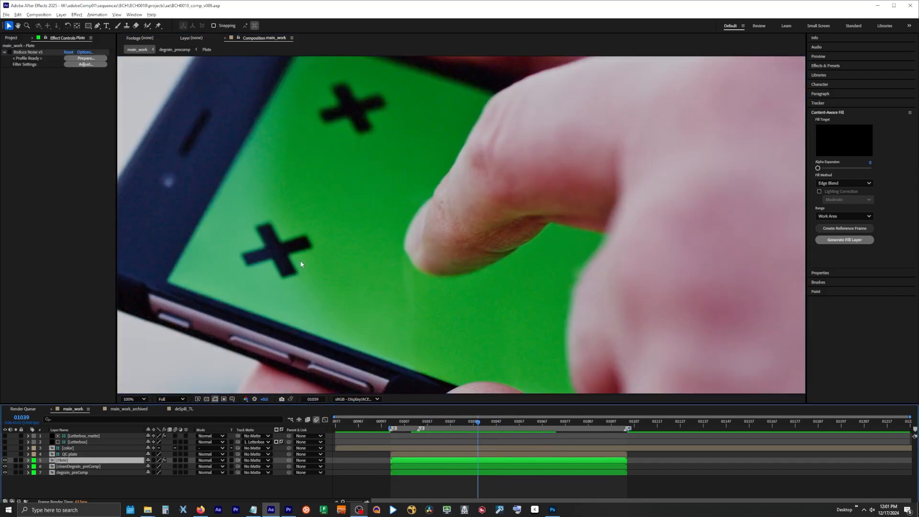
{"action": "left_click", "coordinate": [4, 461]}
{"action": "left_click", "coordinate": [4, 467]}
{"action": "left_click", "coordinate": [74, 473]}
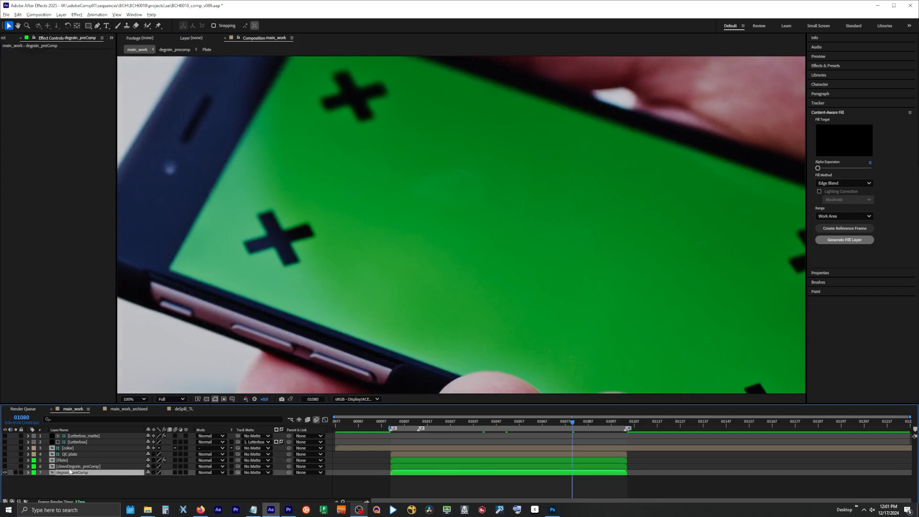
{"action": "left_click", "coordinate": [5, 472]}
{"action": "left_click", "coordinate": [5, 467]}
{"action": "scroll", "coordinate": [333, 307], "scroll_direction": "down", "scroll_amount": 2}
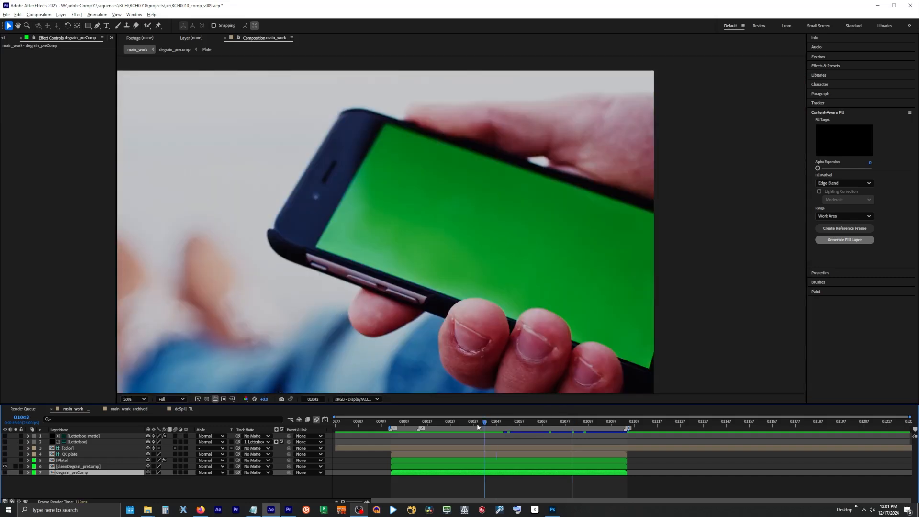
Wrap the cleanDegrain_preComp layer in a deSpill_preComp composition and duplicate the layer inside it
{"action": "left_click_drag", "start_coordinate": [491, 426], "coordinate": [476, 425]}
{"action": "left_click", "coordinate": [67, 466]}
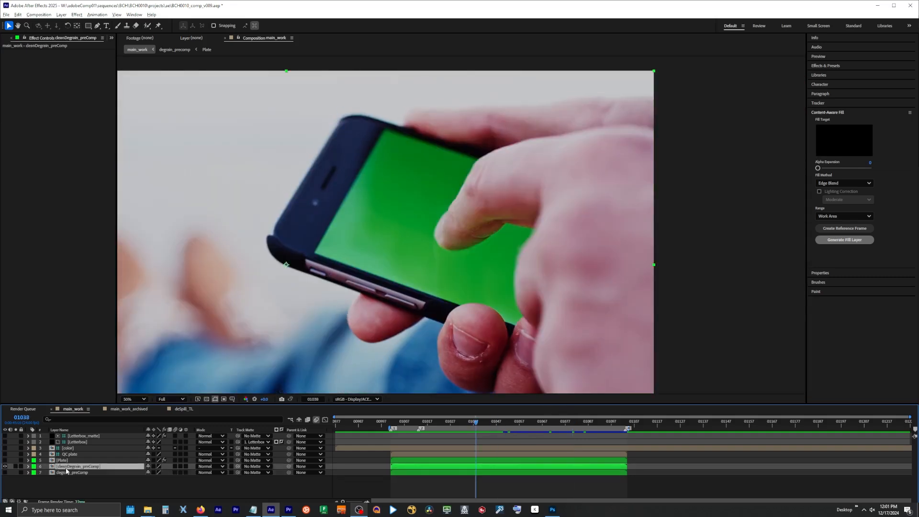
{"action": "double_click", "coordinate": [67, 468]}
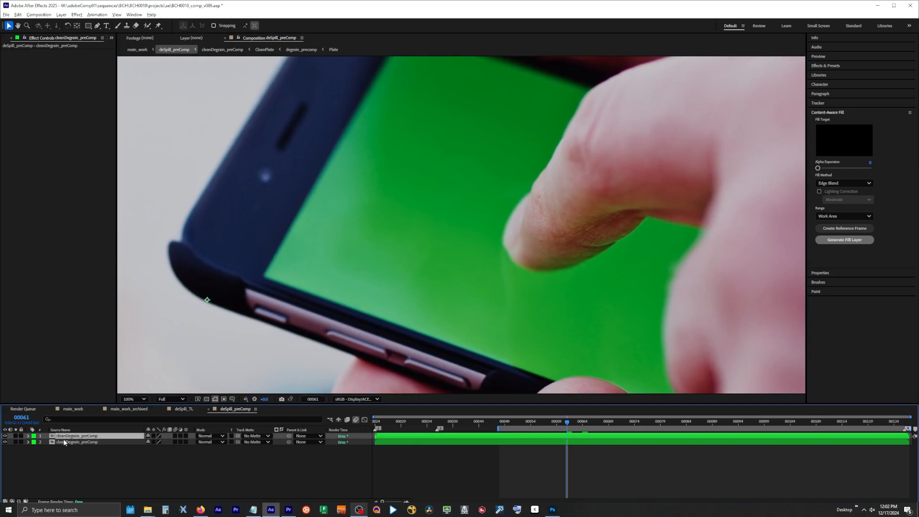
Apply Spill Suppressor to the top cleanDegrain_preComp layer and sample the phone screen's green as the color to suppress
{"action": "key", "text": "ctrl+space"}
{"action": "type", "text": "spill"}
{"action": "key", "text": "Return"}
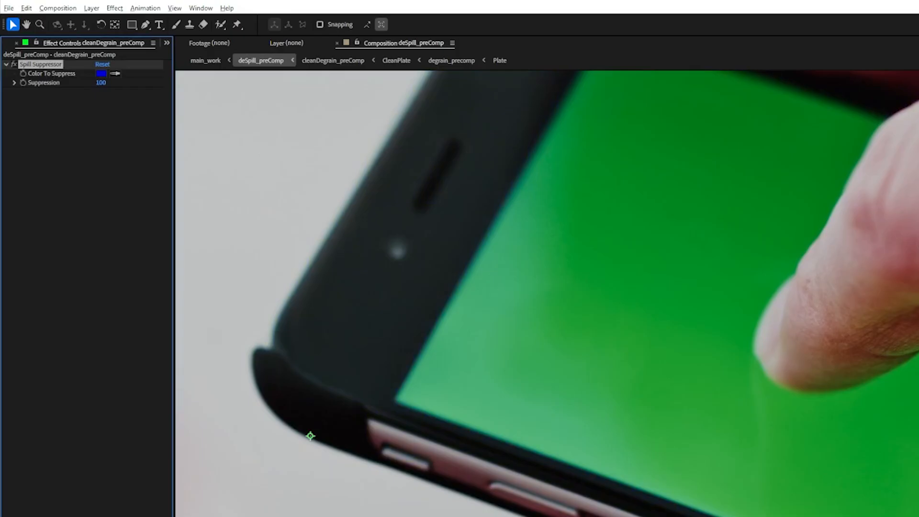
{"action": "left_click", "coordinate": [666, 340]}
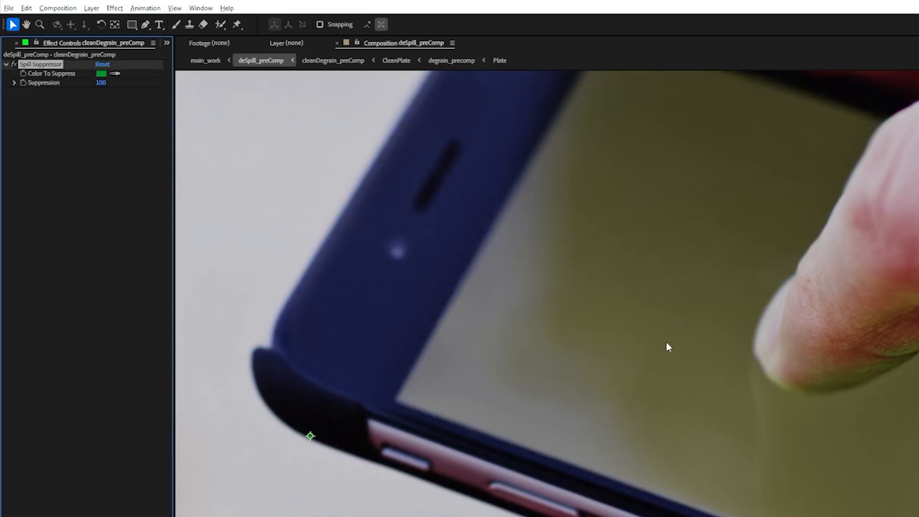
Try to raise Suppression beyond 100 and examine the despill around the phone screen and fingertip
{"action": "left_click_drag", "start_coordinate": [777, 331], "coordinate": [551, 286]}
{"action": "left_click", "coordinate": [14, 84]}
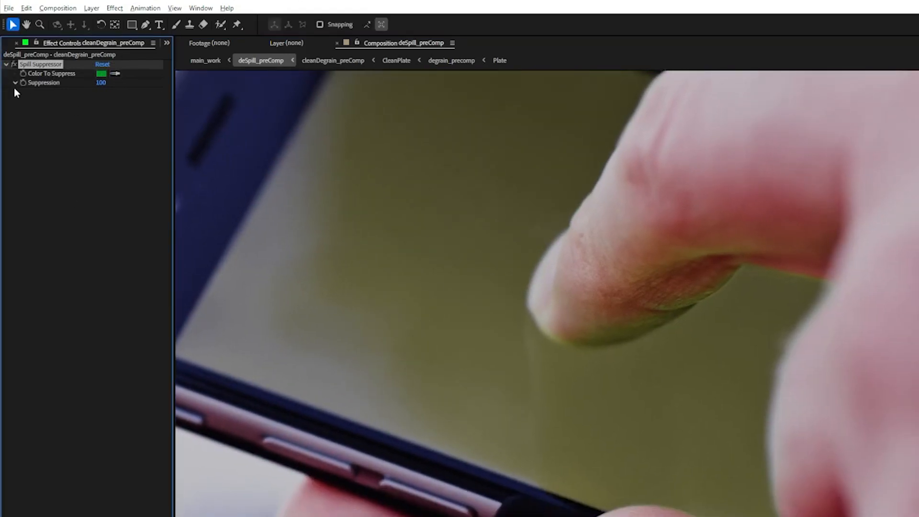
{"action": "left_click_drag", "start_coordinate": [152, 103], "coordinate": [217, 105]}
{"action": "scroll", "coordinate": [574, 299], "scroll_direction": "down", "scroll_amount": 3}
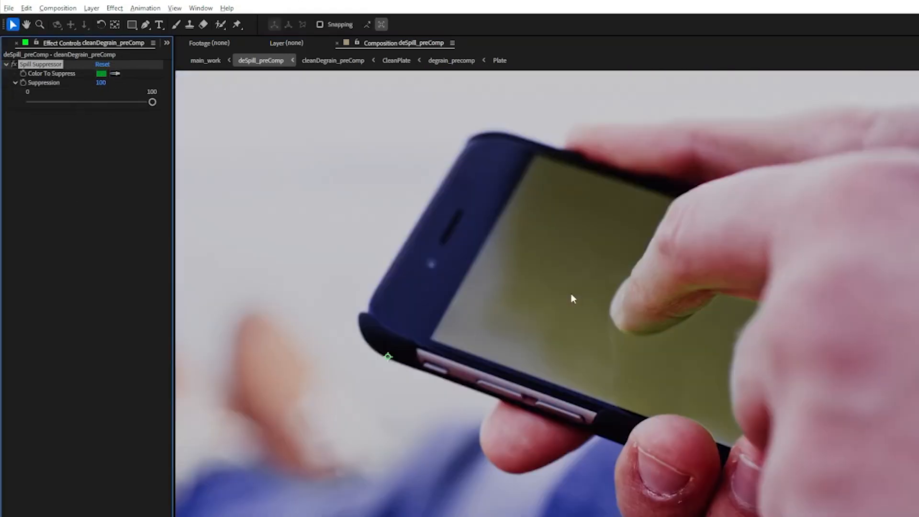
{"action": "scroll", "coordinate": [639, 288], "scroll_direction": "up", "scroll_amount": 4}
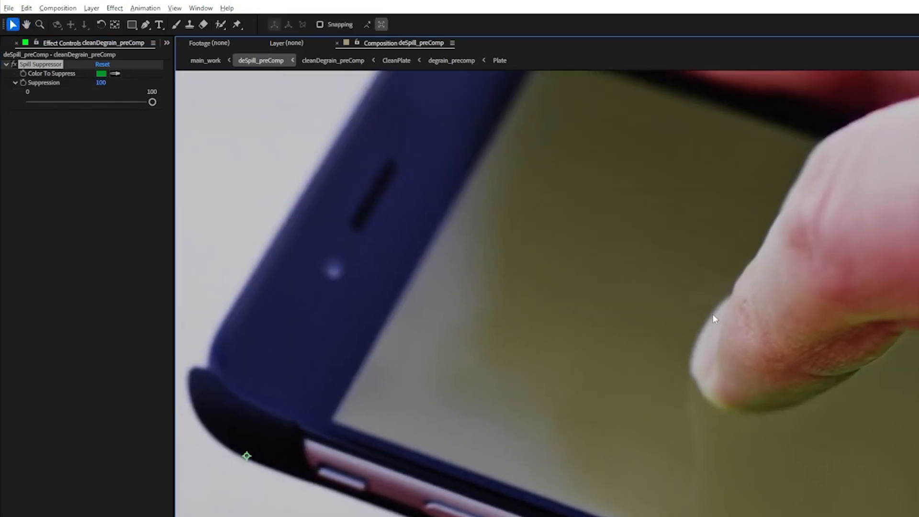
Turn off Spill Suppressor on the cleanDegrain_preComp layer and apply Advanced Spill Suppressor with the Ultra method instead
{"action": "scroll", "coordinate": [714, 319], "scroll_direction": "down", "scroll_amount": 3}
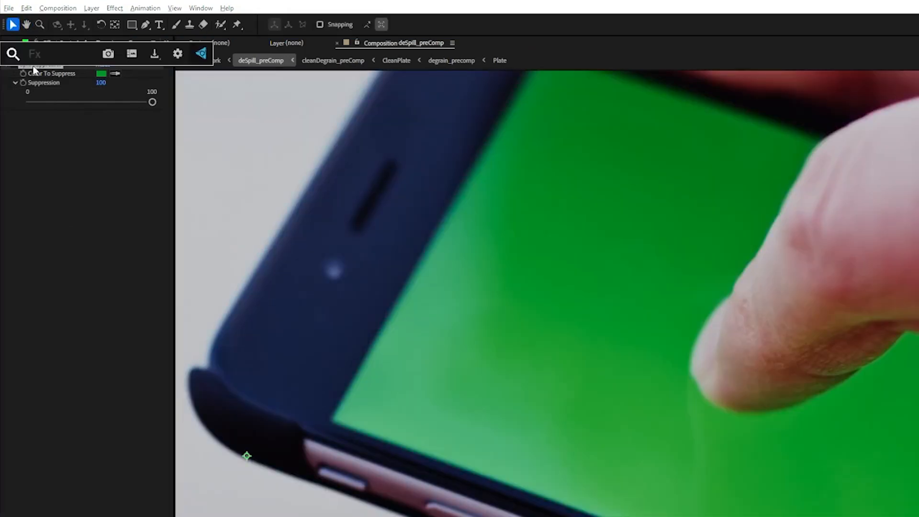
{"action": "type", "text": "spill"}
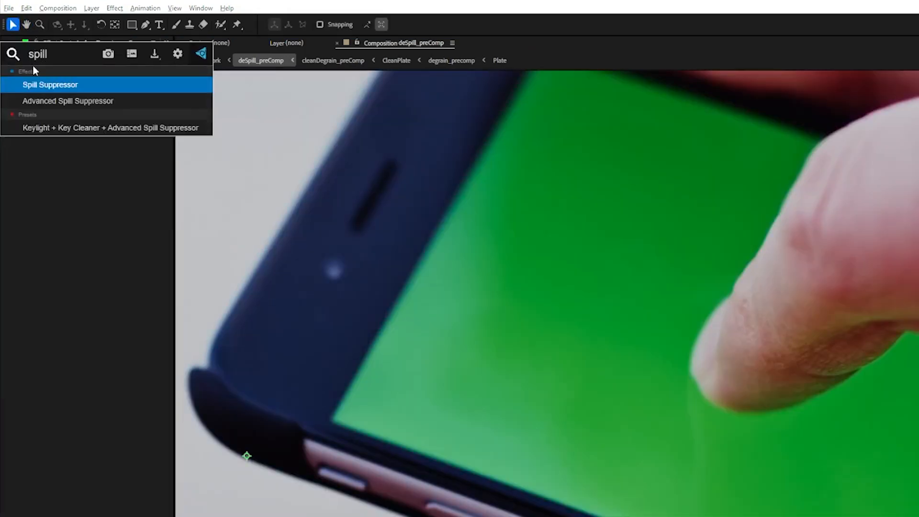
{"action": "key", "text": "Down"}
{"action": "key", "text": "Return"}
{"action": "left_click", "coordinate": [120, 123]}
{"action": "left_click", "coordinate": [123, 125]}
{"action": "left_click", "coordinate": [124, 125]}
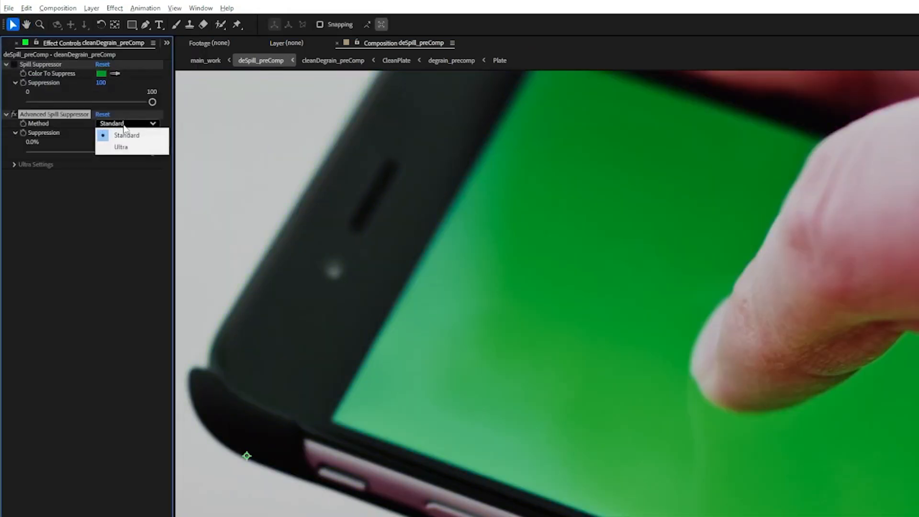
{"action": "left_click", "coordinate": [120, 147]}
{"action": "key", "text": "h"}
{"action": "left_click_drag", "start_coordinate": [655, 320], "coordinate": [538, 254]}
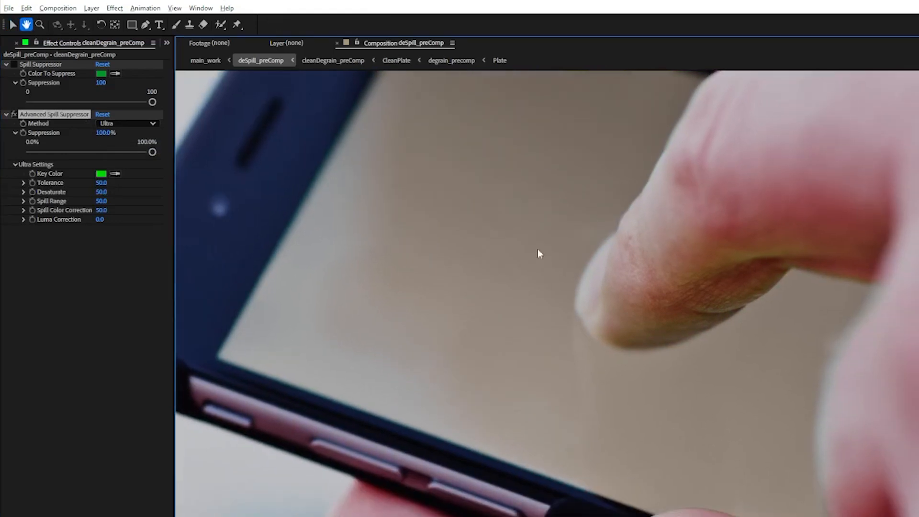
{"action": "key", "text": "v"}
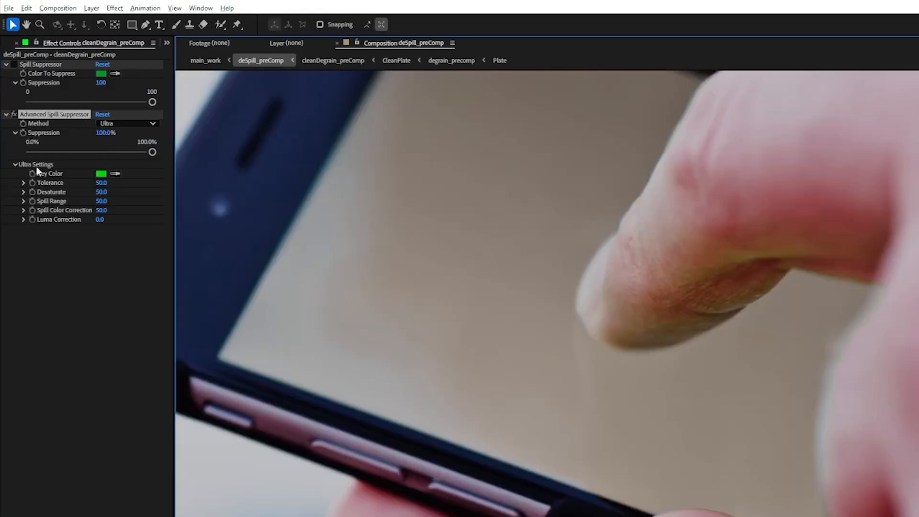
Compare the footage with Advanced Spill Suppressor off and on around the fingertips, phone buttons and bezel, leaving it enabled
{"action": "left_click", "coordinate": [15, 114]}
{"action": "left_click", "coordinate": [16, 114]}
{"action": "left_click", "coordinate": [15, 114]}
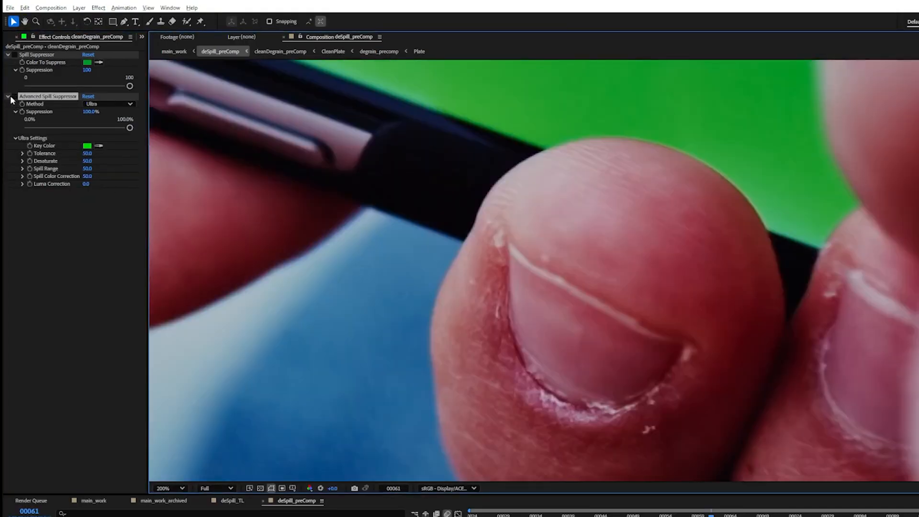
{"action": "left_click", "coordinate": [16, 97]}
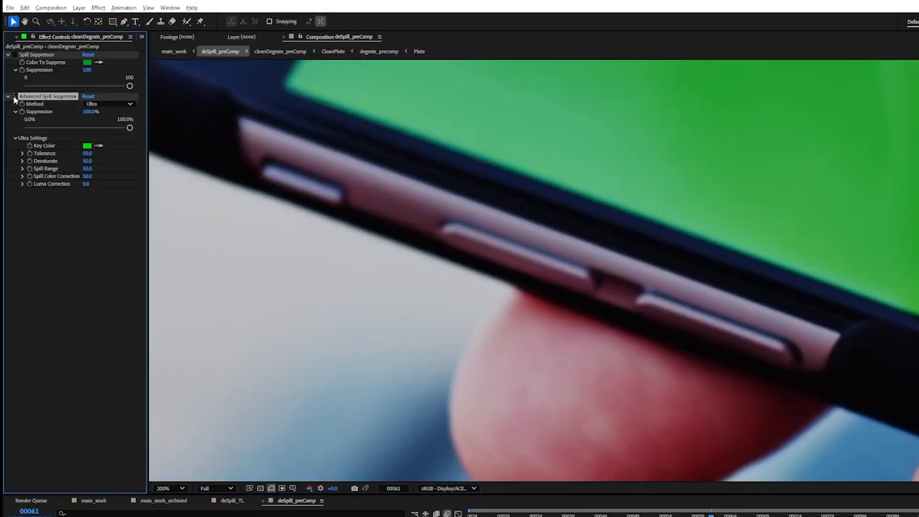
{"action": "left_click", "coordinate": [13, 95]}
{"action": "left_click", "coordinate": [13, 96]}
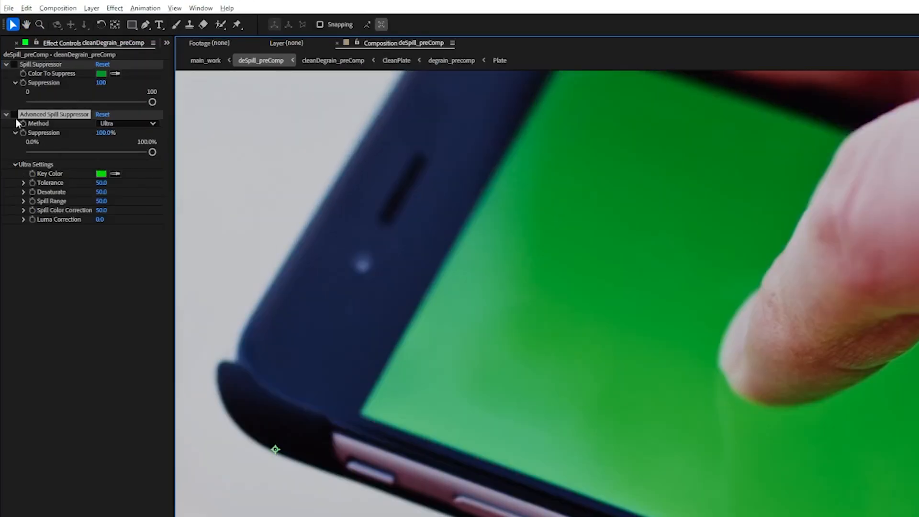
{"action": "left_click", "coordinate": [13, 98]}
{"action": "left_click", "coordinate": [15, 117]}
{"action": "left_click", "coordinate": [15, 117]}
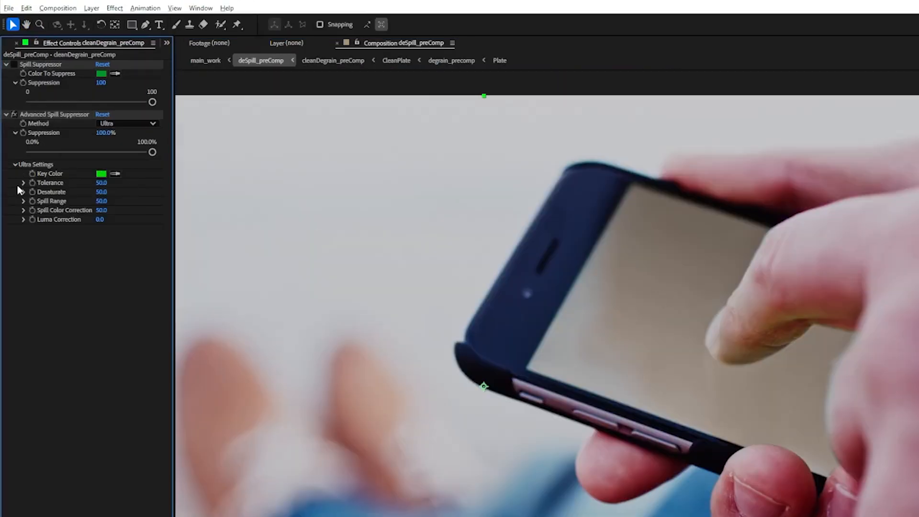
Expand the Tolerance, Spill Range, Spill Color Correction and Luma Correction controls in the Ultra Settings to inspect them
{"action": "left_click", "coordinate": [23, 183]}
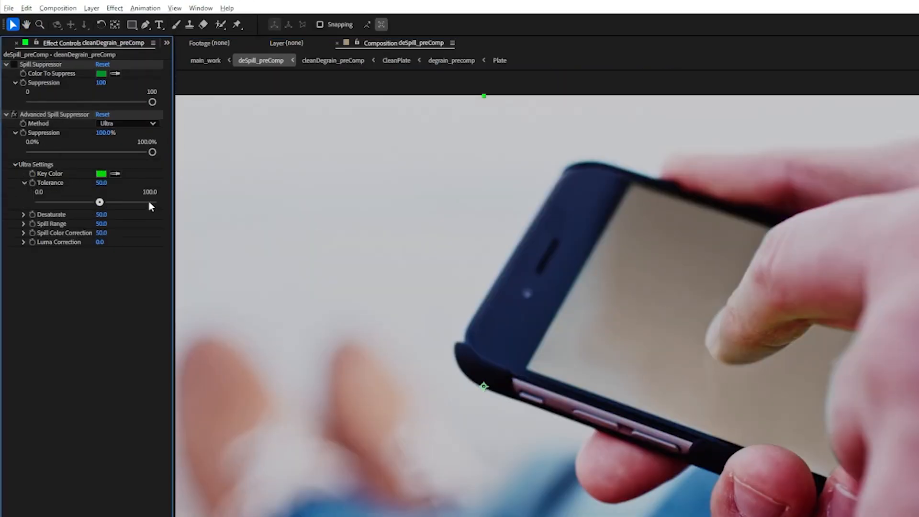
{"action": "left_click", "coordinate": [23, 233]}
{"action": "left_click", "coordinate": [23, 224]}
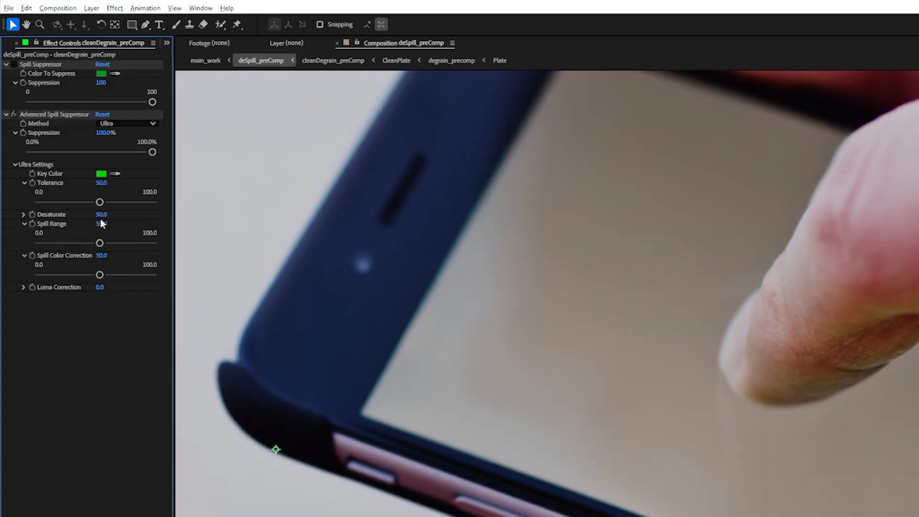
{"action": "left_click", "coordinate": [24, 289]}
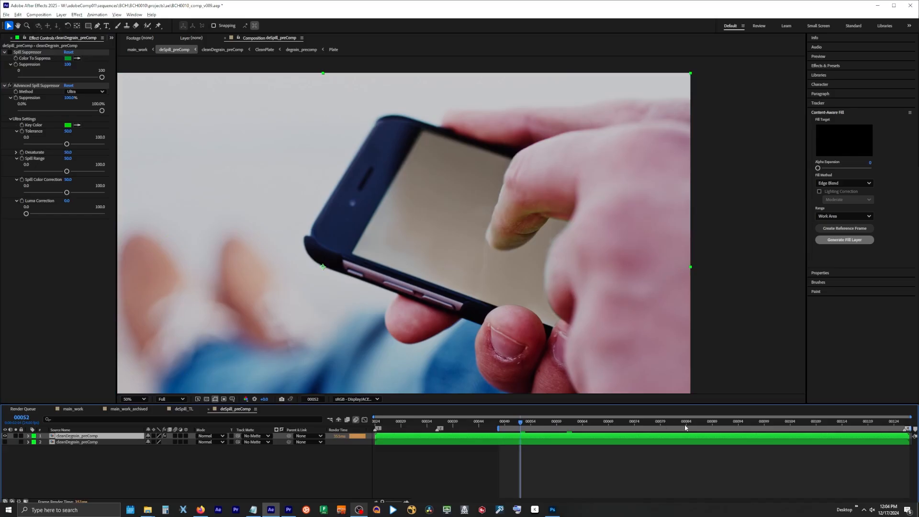
Apply FL Curves - Relative to the cleanDegrain_preComp layer and set it to change saturation based on hue
{"action": "left_click", "coordinate": [702, 424]}
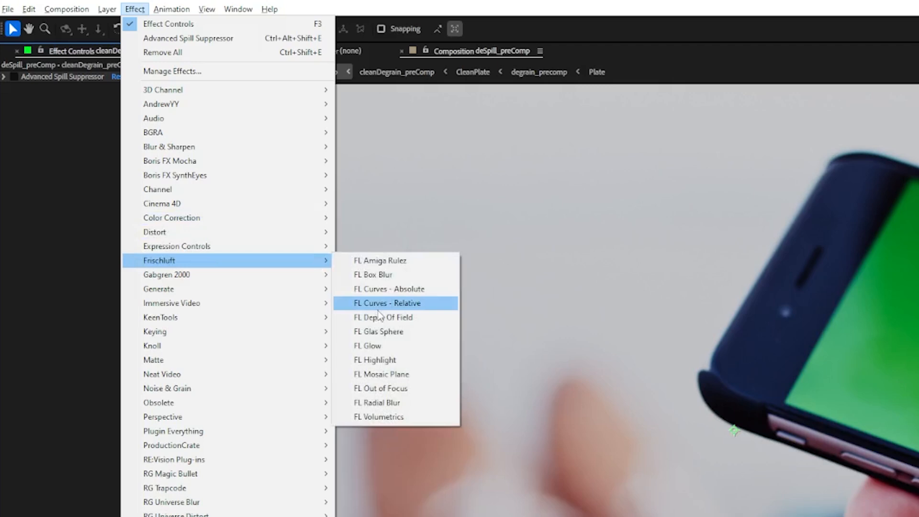
{"action": "left_click", "coordinate": [382, 304]}
{"action": "left_click_drag", "start_coordinate": [206, 255], "coordinate": [380, 256]}
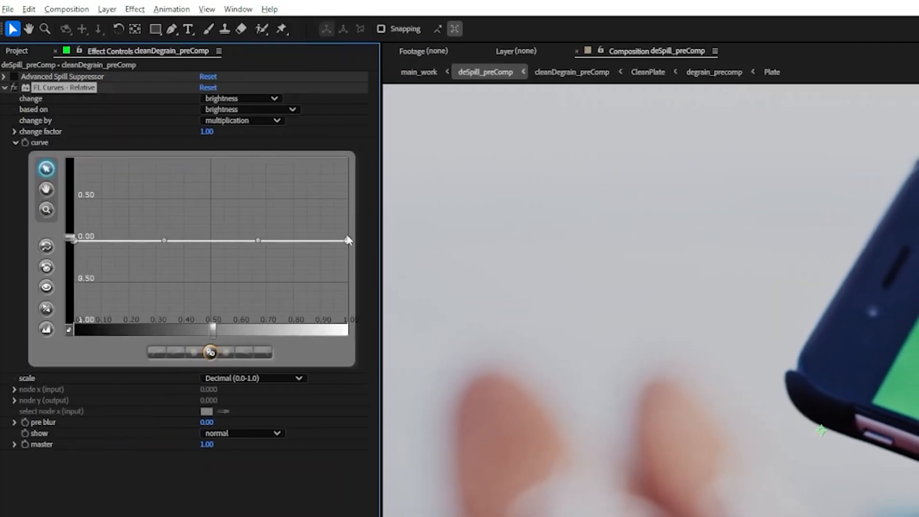
{"action": "left_click", "coordinate": [226, 97]}
{"action": "left_click", "coordinate": [231, 125]}
{"action": "left_click", "coordinate": [219, 109]}
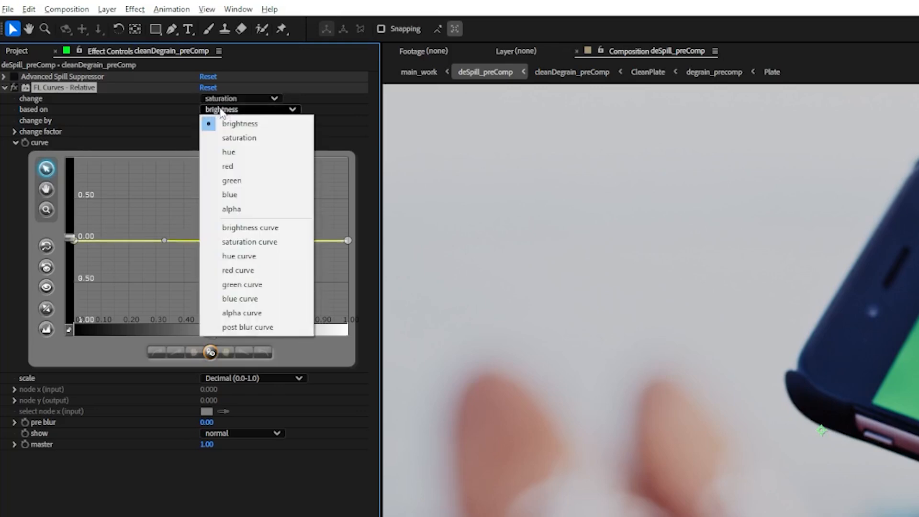
{"action": "left_click", "coordinate": [225, 153]}
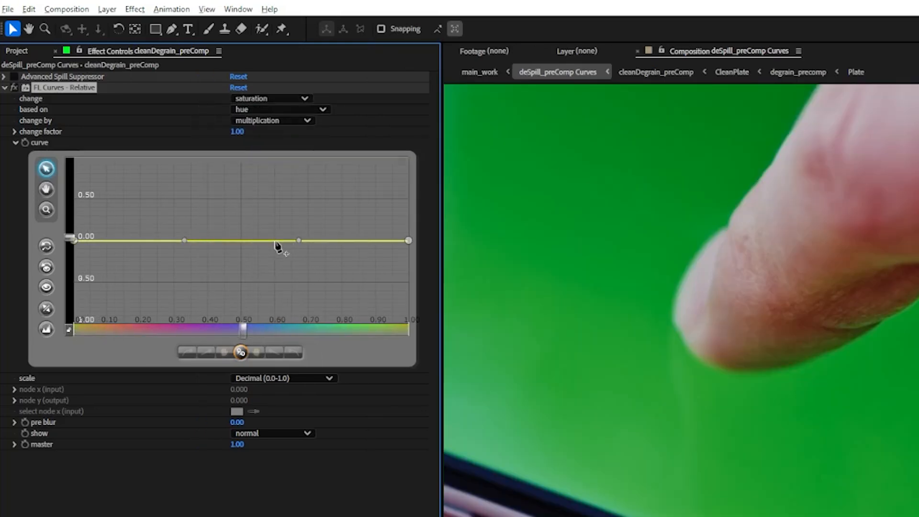
Add curve nodes near hue 0.60 and 0.81, and pull the green node and both curve ends down to about -1
{"action": "left_click", "coordinate": [276, 240]}
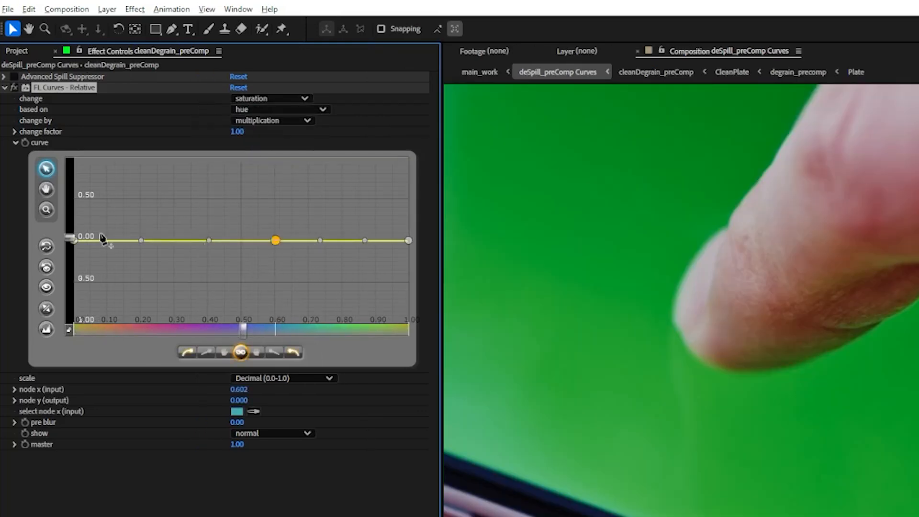
{"action": "left_click", "coordinate": [345, 241]}
{"action": "left_click_drag", "start_coordinate": [345, 241], "coordinate": [403, 322]}
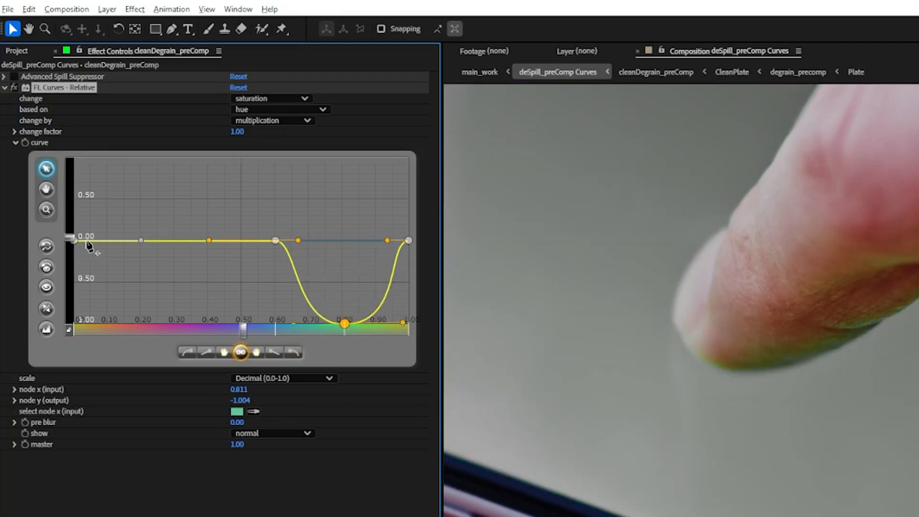
{"action": "left_click_drag", "start_coordinate": [74, 258], "coordinate": [75, 267]}
{"action": "left_click_drag", "start_coordinate": [409, 281], "coordinate": [410, 325]}
Soften the low-hue slope by moving its upper node to hue 0.079, raise the far curve end to about -0.65, and check the effect
{"action": "left_click", "coordinate": [78, 283]}
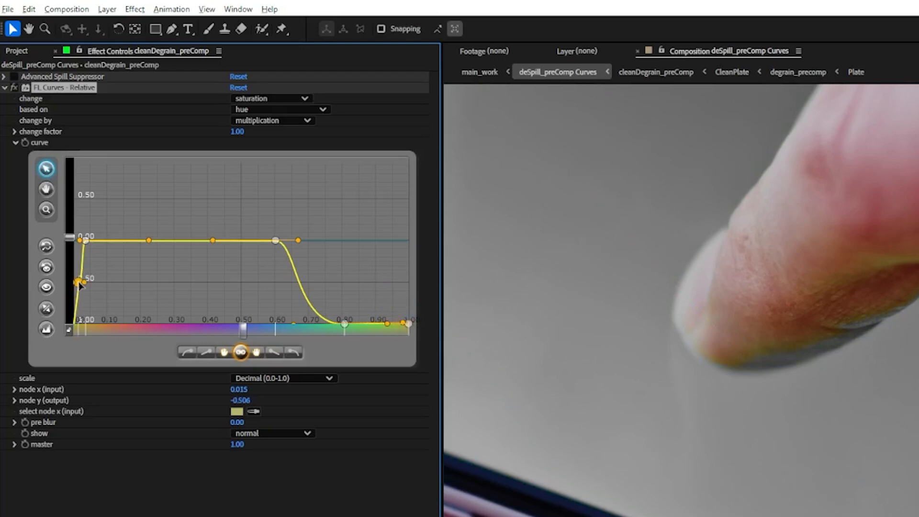
{"action": "left_click_drag", "start_coordinate": [86, 240], "coordinate": [100, 241]}
{"action": "left_click_drag", "start_coordinate": [79, 286], "coordinate": [78, 282]}
{"action": "left_click_drag", "start_coordinate": [409, 324], "coordinate": [409, 296]}
{"action": "left_click", "coordinate": [78, 283]}
{"action": "left_click", "coordinate": [100, 240]}
{"action": "left_click_drag", "start_coordinate": [164, 241], "coordinate": [159, 239]}
{"action": "left_click", "coordinate": [14, 87]}
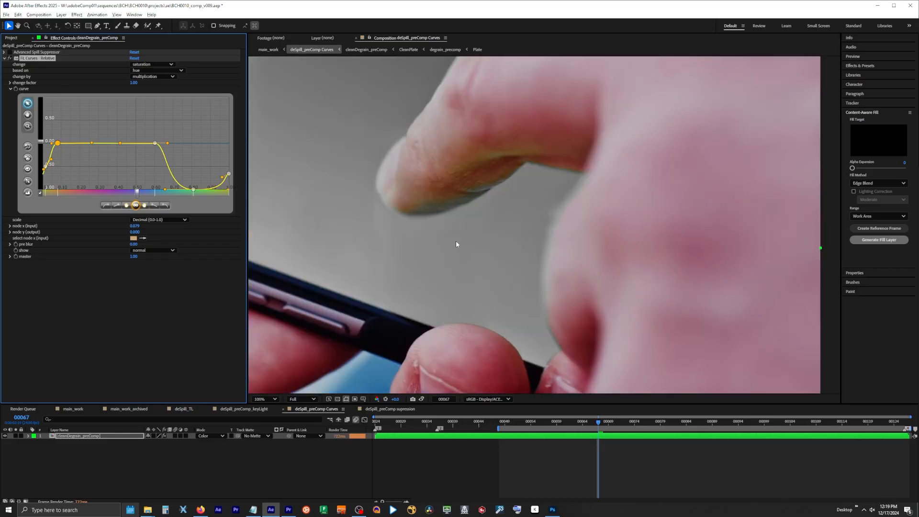
{"action": "scroll", "coordinate": [453, 243], "scroll_direction": "down", "scroll_amount": 4}
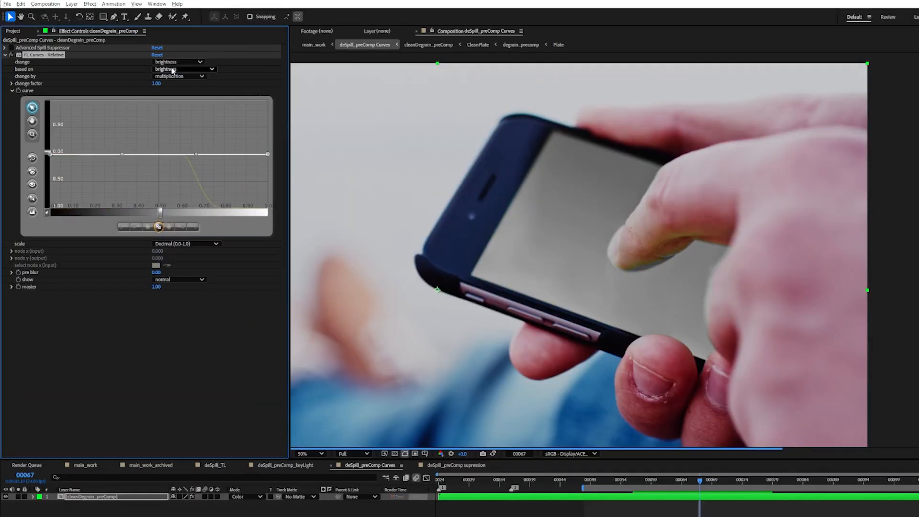
Switch FL Curves - Relative to change brightness based on hue and dip the curve slightly around the green hues near 0.83
{"action": "left_click", "coordinate": [158, 70]}
{"action": "left_click", "coordinate": [153, 77]}
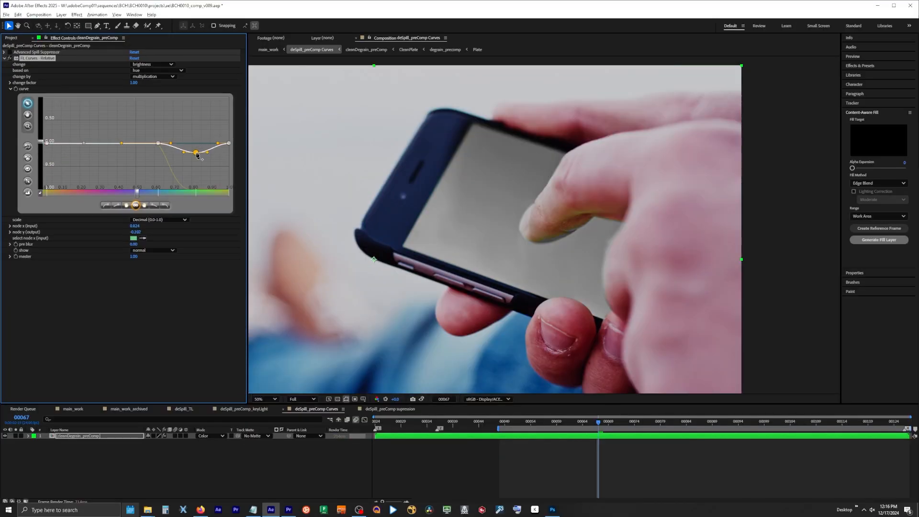
{"action": "mouse_move", "coordinate": [196, 154]}
{"action": "left_mouse_down"}
{"action": "mouse_move", "coordinate": [196, 207]}
{"action": "mouse_move", "coordinate": [197, 156]}
{"action": "left_mouse_up"}
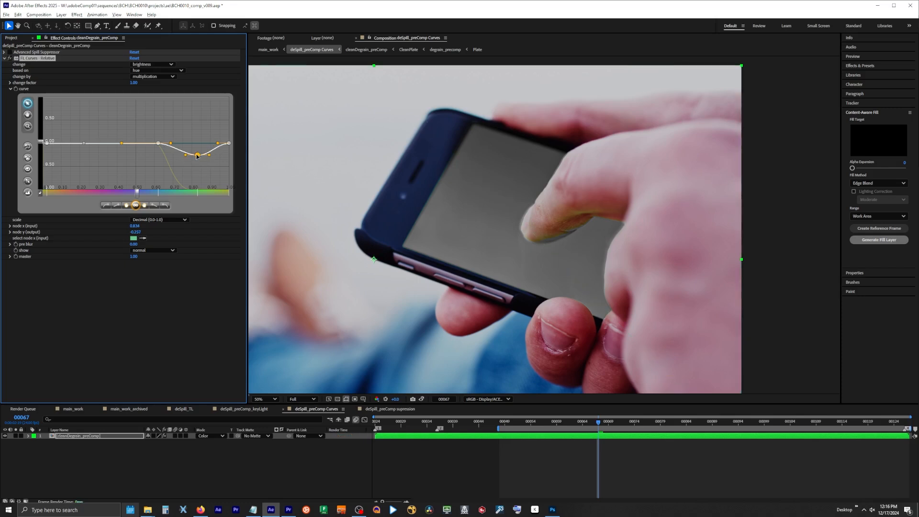
{"action": "left_click_drag", "start_coordinate": [197, 155], "coordinate": [193, 150]}
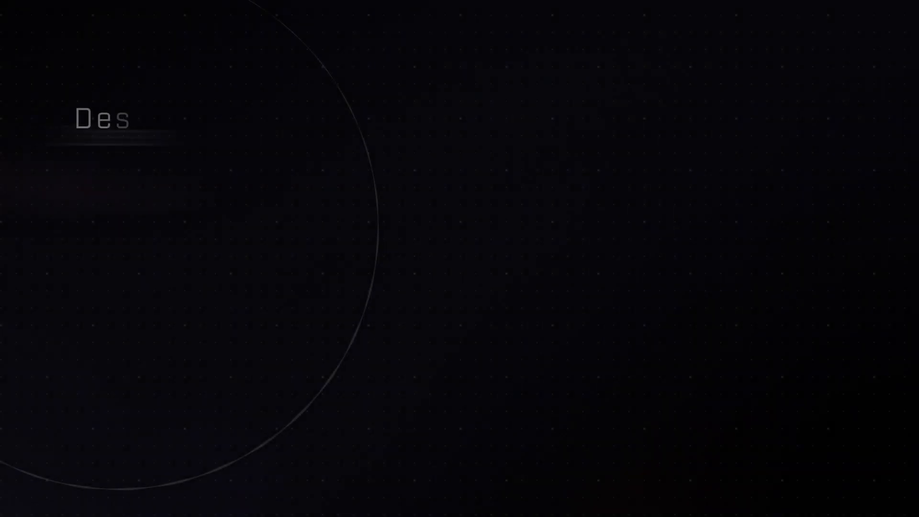
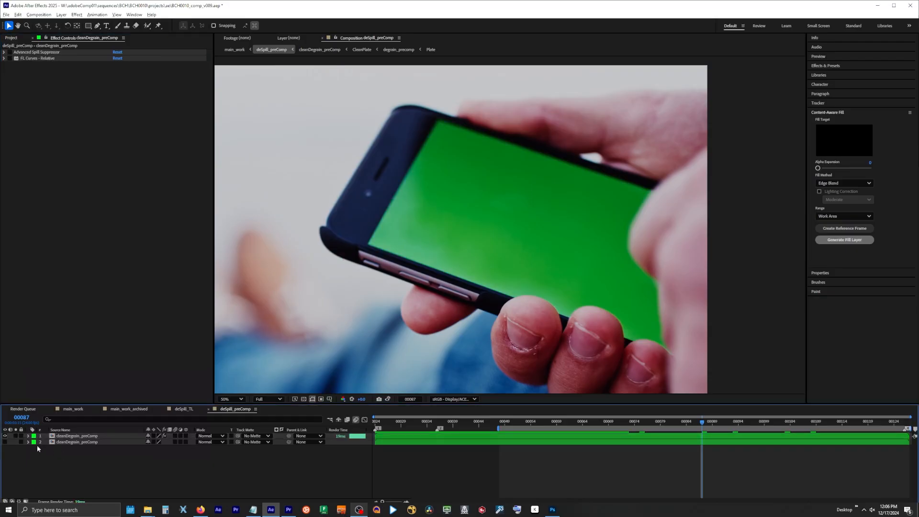
{"action": "left_click", "coordinate": [67, 436]}
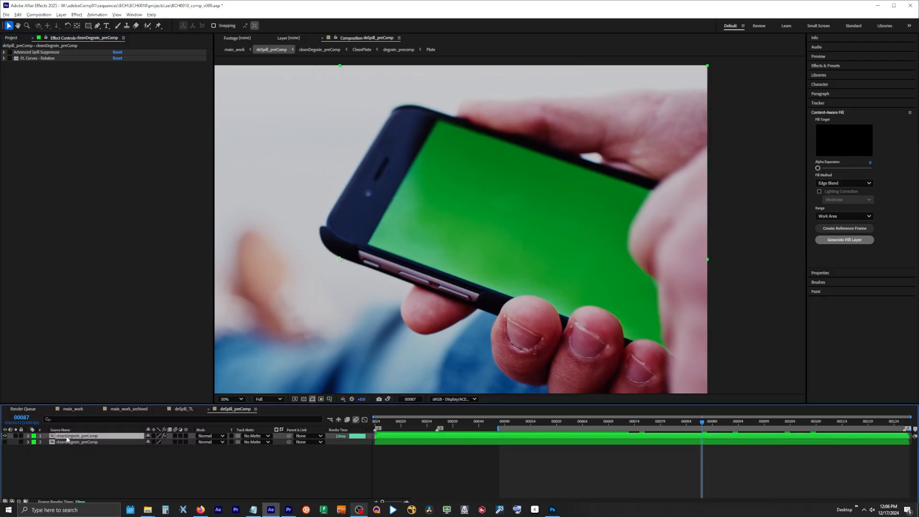
{"action": "left_click", "coordinate": [6, 442]}
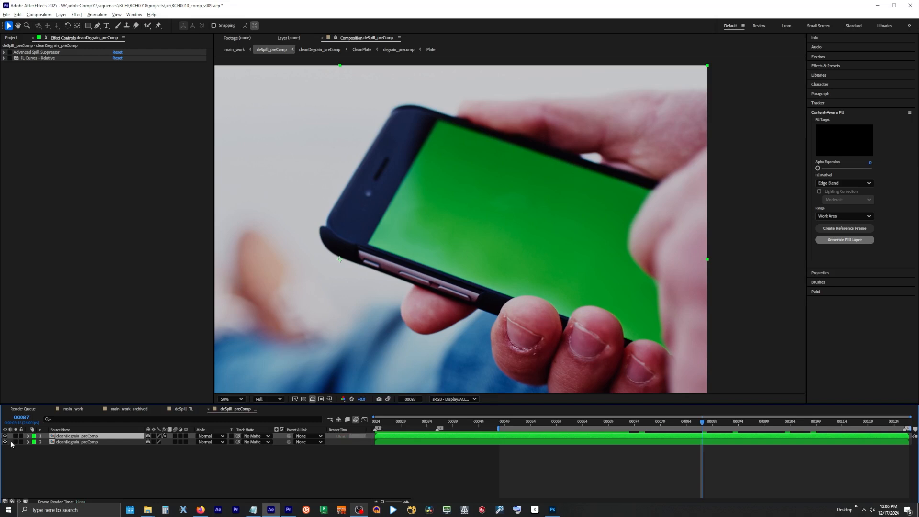
{"action": "right_click", "coordinate": [60, 457]}
{"action": "mouse_move", "coordinate": [85, 372]}
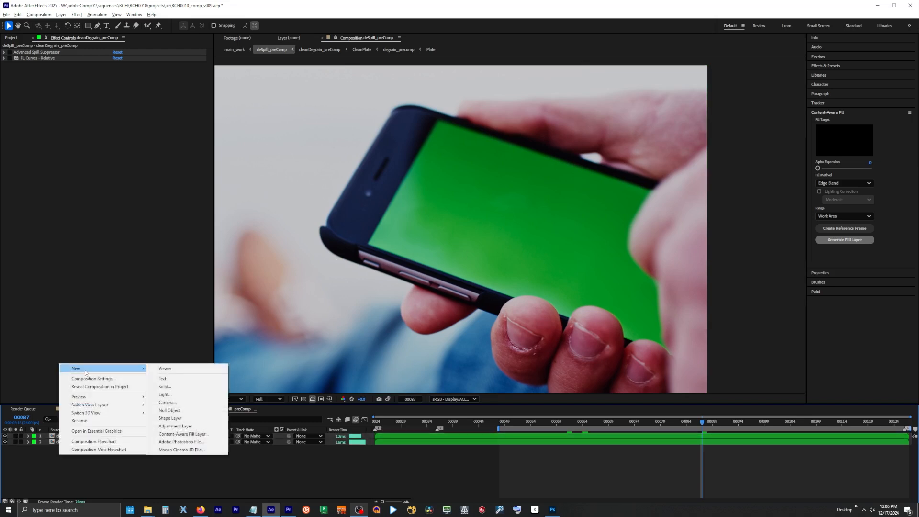
{"action": "left_click", "coordinate": [201, 428]}
{"action": "key", "text": "ctrl+z"}
{"action": "key", "text": "ctrl+z"}
Make the lower cleanDegrain_preComp layer visible and add an adjustment layer named Log above both layers
{"action": "left_click", "coordinate": [5, 442]}
{"action": "right_click", "coordinate": [60, 456]}
{"action": "mouse_move", "coordinate": [86, 368]}
{"action": "left_click", "coordinate": [201, 427]}
{"action": "key", "text": "Return"}
{"action": "type", "text": "Log"}
{"action": "key", "text": "Return"}
Apply OCIO Color Space Transform to the Log layer with its output colour space set to ARRI LogC3 (EI800)
{"action": "key", "text": "ctrl+space"}
{"action": "type", "text": "oc"}
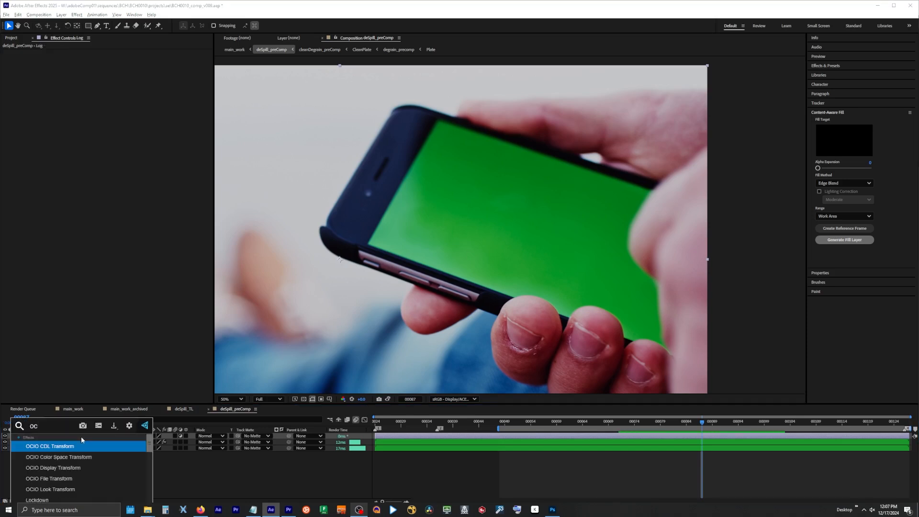
{"action": "key", "text": "Down"}
{"action": "key", "text": "Return"}
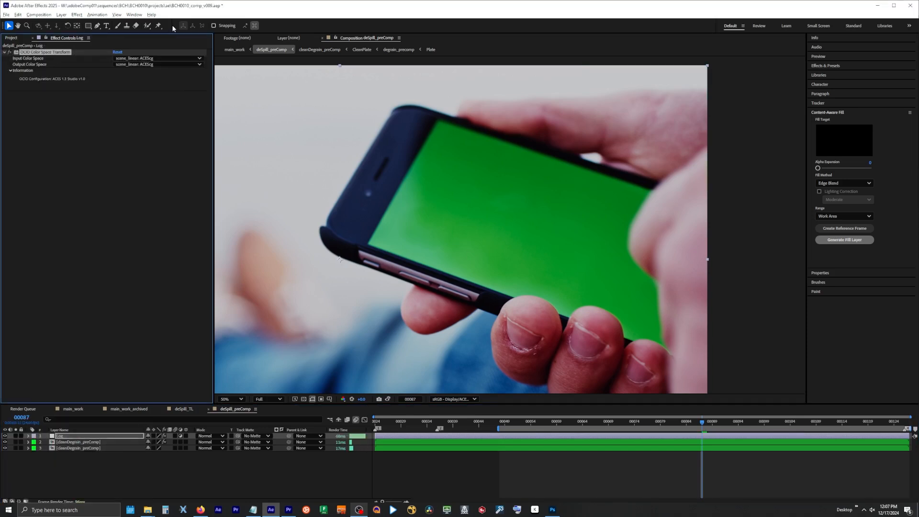
{"action": "left_click", "coordinate": [152, 65]}
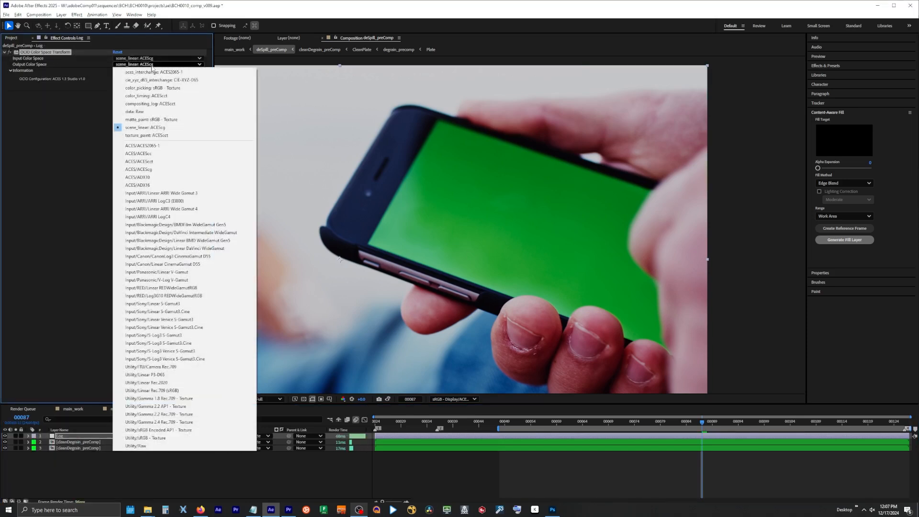
{"action": "left_click", "coordinate": [208, 201]}
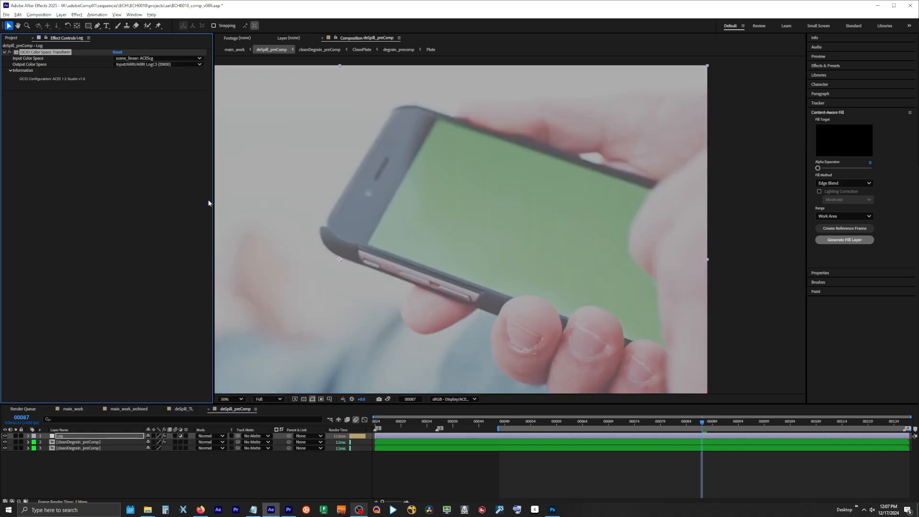
Apply Keylight with the Corrected Source view to the upper cleanDegrain_preComp layer and set the layer's blending mode to Color
{"action": "key", "text": "ctrl+Down"}
{"action": "key", "text": "ctrl+space"}
{"action": "type", "text": "keylight"}
{"action": "key", "text": "Return"}
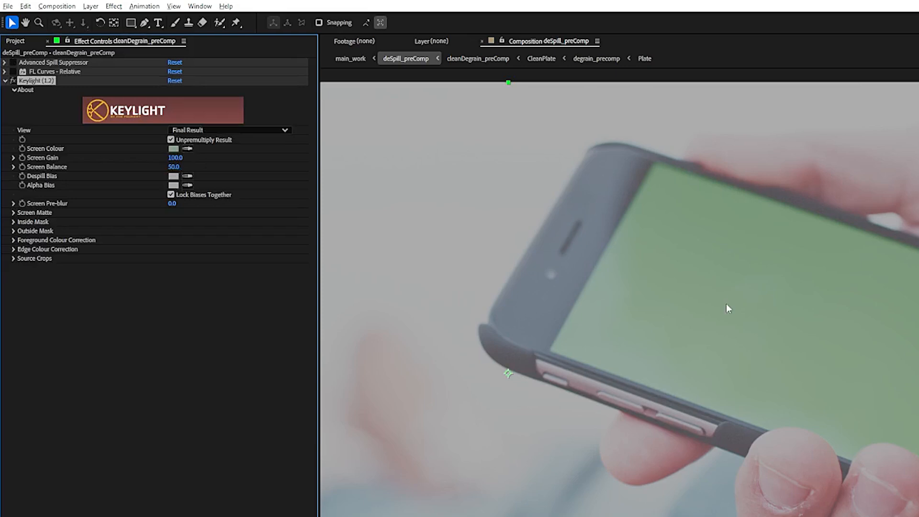
{"action": "left_click", "coordinate": [201, 130]}
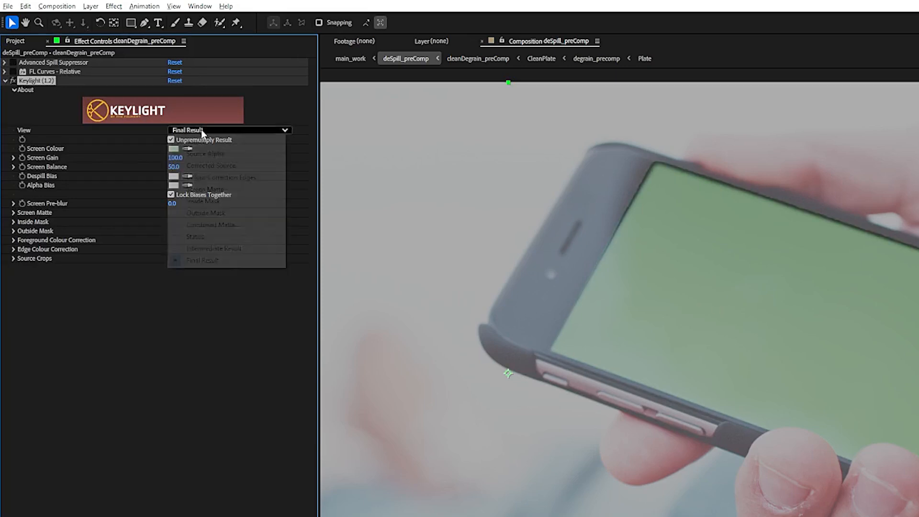
{"action": "left_click", "coordinate": [228, 168]}
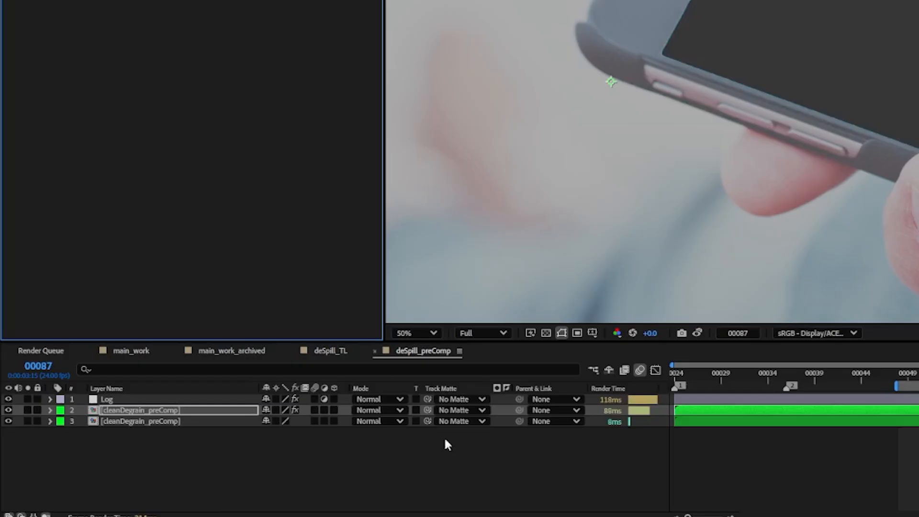
{"action": "left_click", "coordinate": [388, 411]}
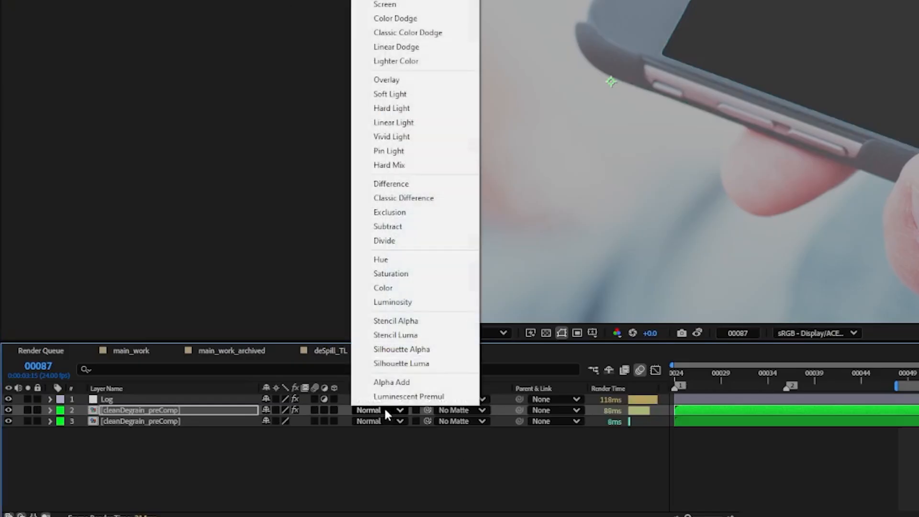
{"action": "left_click", "coordinate": [395, 291]}
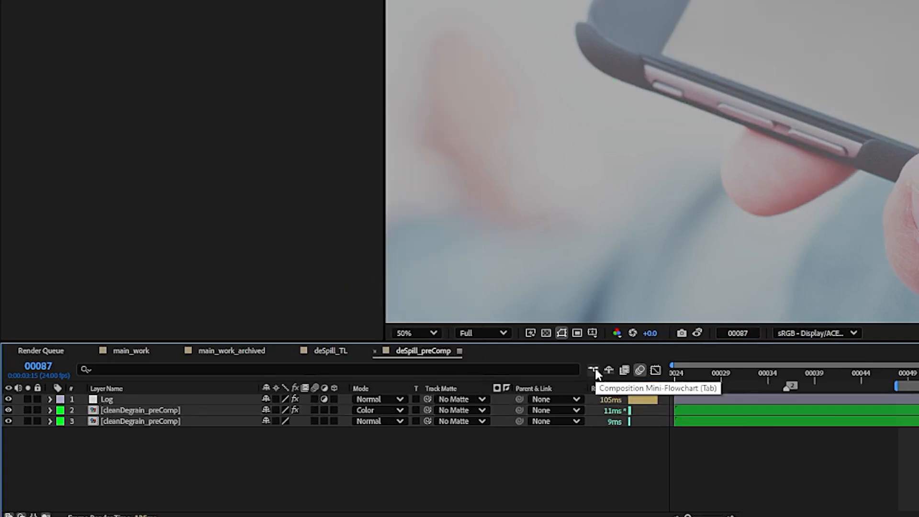
In main_work, apply OCIO Color Space Transform to deSpill_preComp with ARRI LogC3 (EI800) as input, and review the result at frame 01044
{"action": "left_click", "coordinate": [596, 375]}
{"action": "left_click", "coordinate": [517, 370]}
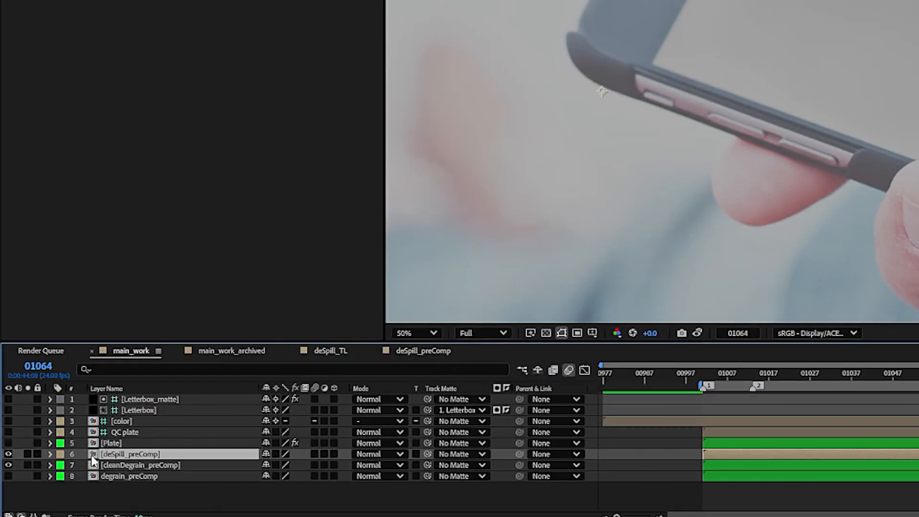
{"action": "key", "text": "ctrl+space"}
{"action": "type", "text": "op"}
{"action": "key", "text": "BackSpace"}
{"action": "type", "text": "c"}
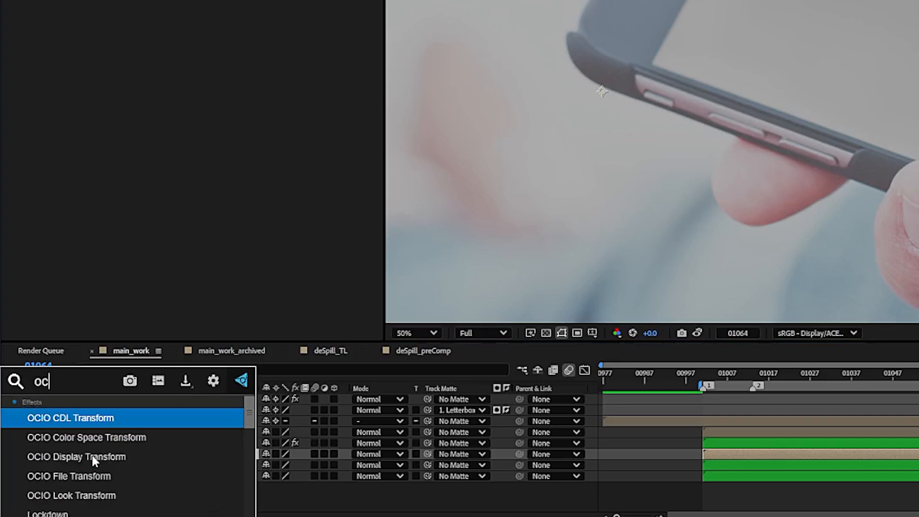
{"action": "key", "text": "Return"}
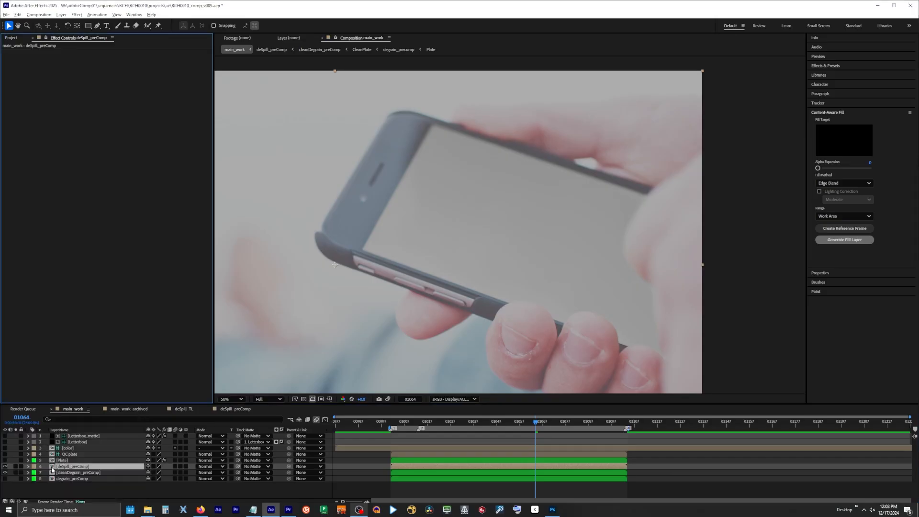
{"action": "left_click", "coordinate": [153, 58]}
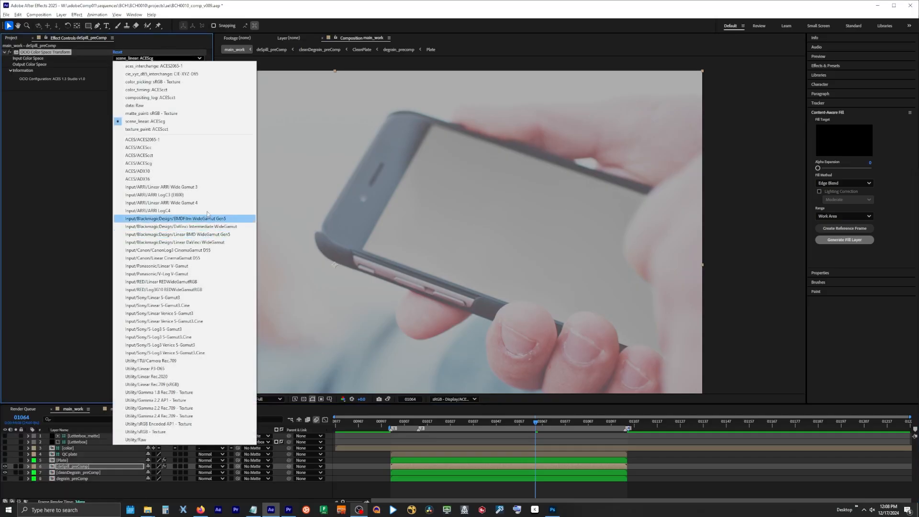
{"action": "left_click", "coordinate": [154, 195]}
{"action": "left_click", "coordinate": [4, 52]}
{"action": "left_click", "coordinate": [388, 399]}
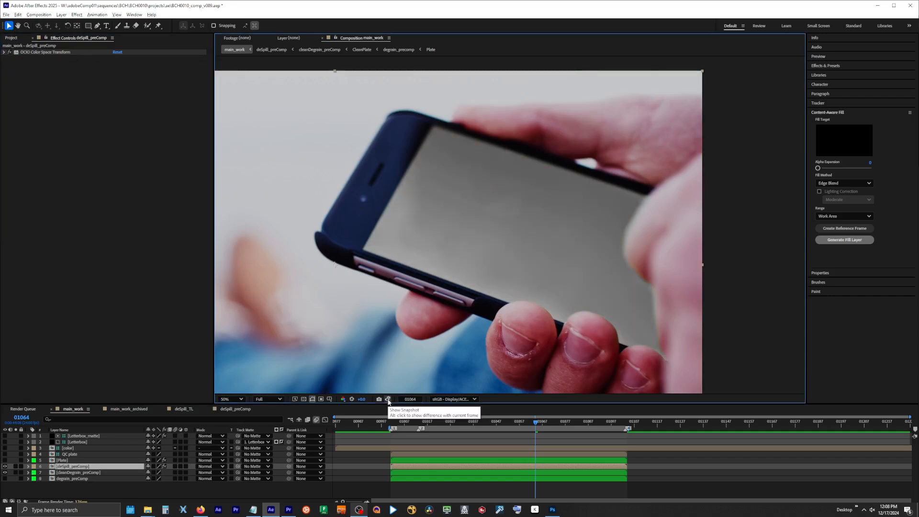
{"action": "left_click", "coordinate": [489, 427]}
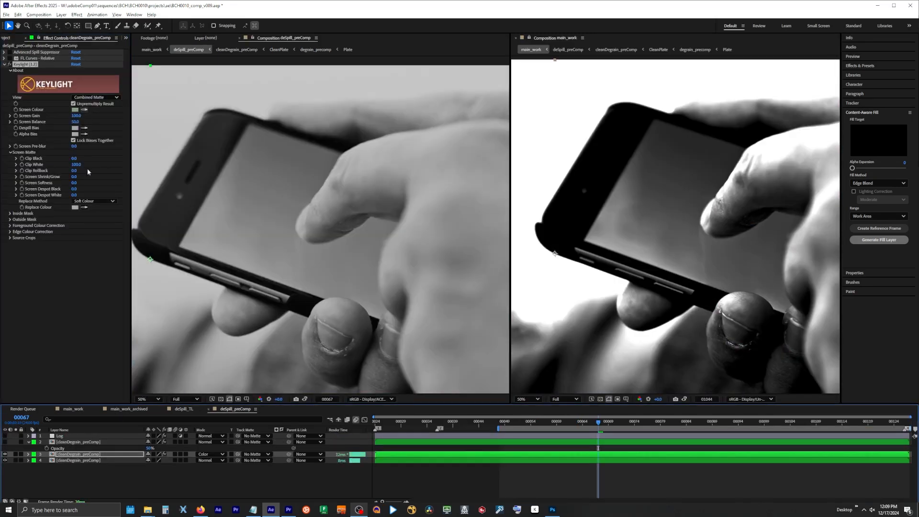
Set the keyed layer's blending mode to Normal to inspect its matte, and set Keylight's Clip White to 50
{"action": "left_click", "coordinate": [204, 455]}
{"action": "left_click", "coordinate": [213, 136]}
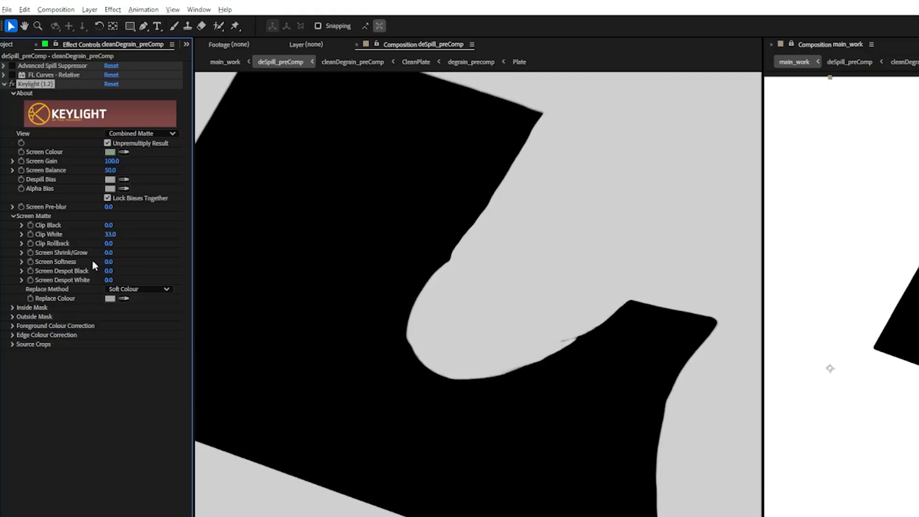
{"action": "left_click", "coordinate": [110, 235]}
{"action": "key", "text": "Return"}
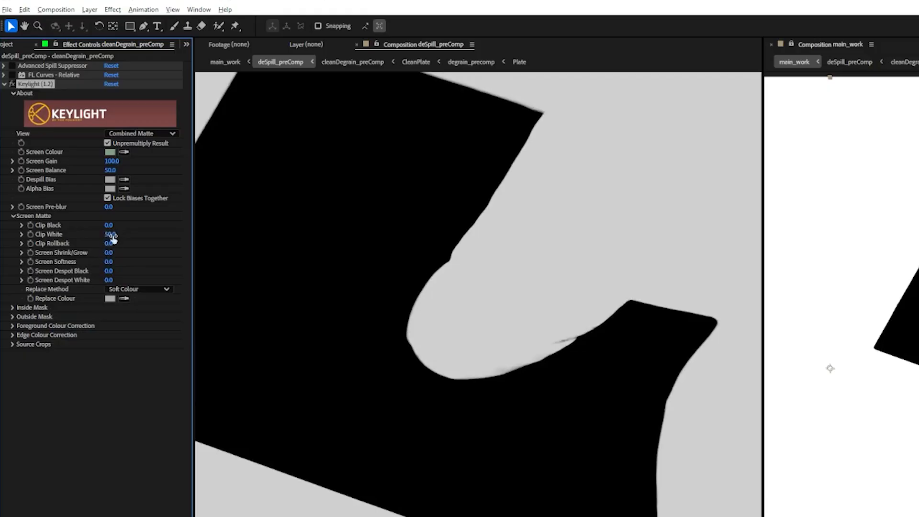
Set Keylight's Screen Despot Black to 5 and switch its view to Corrected Source
{"action": "left_click", "coordinate": [110, 271]}
{"action": "type", "text": "5"}
{"action": "key", "text": "Return"}
{"action": "key", "text": "comma"}
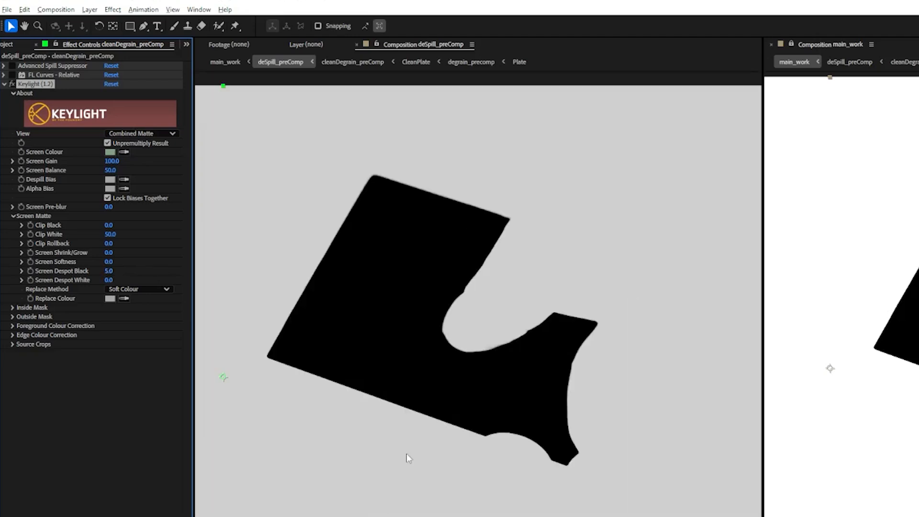
{"action": "left_click", "coordinate": [143, 133]}
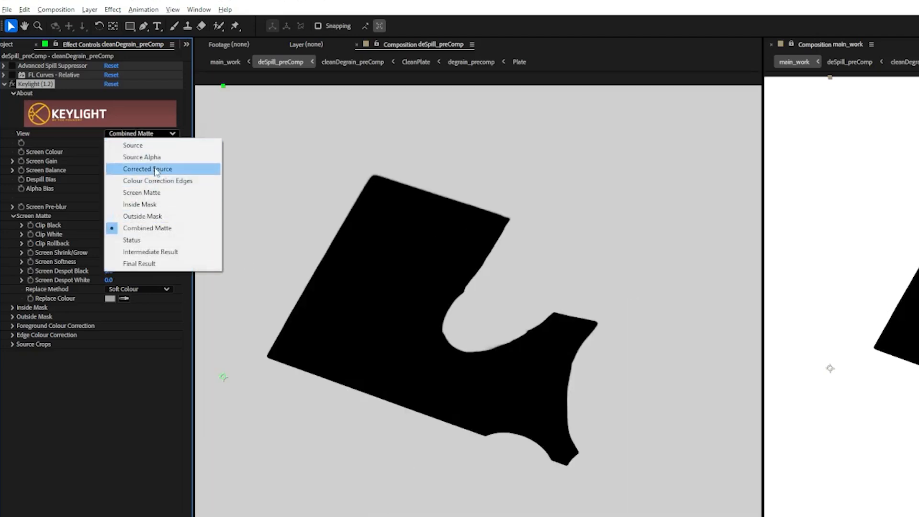
{"action": "left_click", "coordinate": [156, 172]}
Duplicate the keyed layer, set the copy to Normal blending, and remove its Advanced Spill Suppressor and FL Curves effects
{"action": "left_click", "coordinate": [69, 444]}
{"action": "key", "text": "ctrl+d"}
{"action": "left_click", "coordinate": [211, 442]}
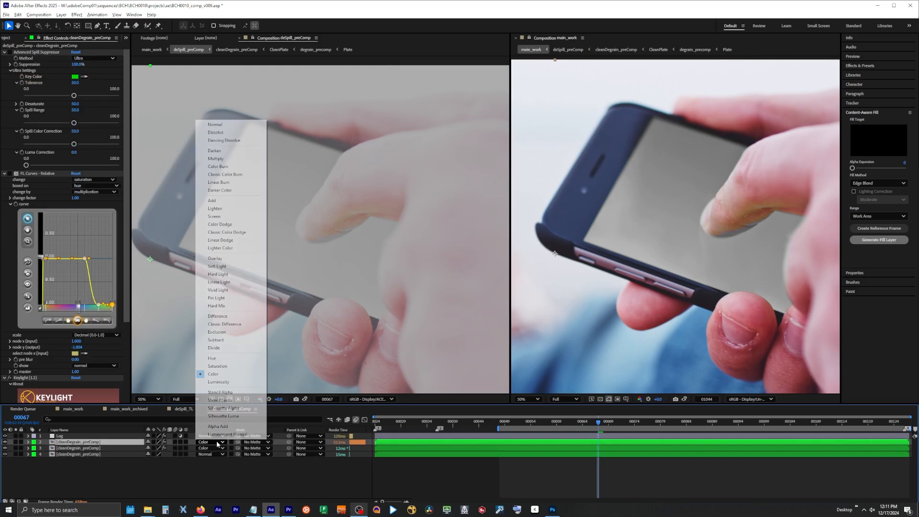
{"action": "left_click", "coordinate": [226, 125]}
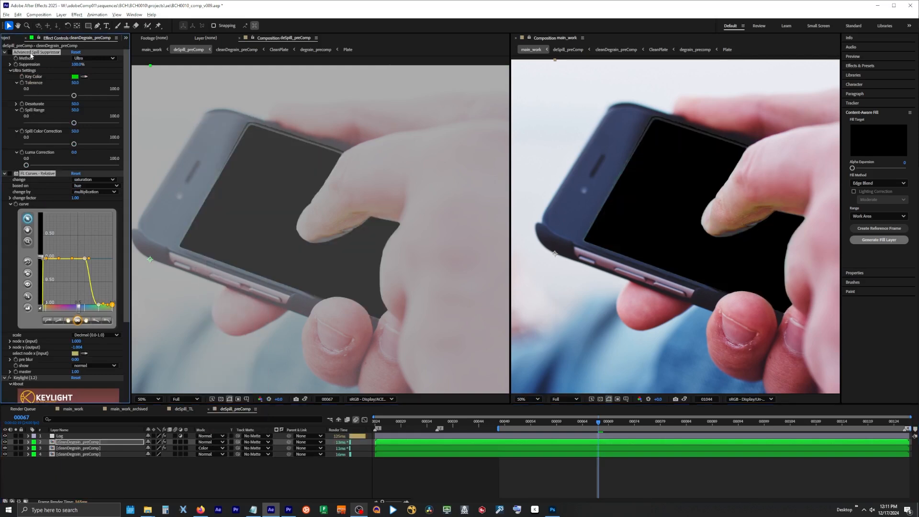
{"action": "scroll", "coordinate": [30, 55], "scroll_direction": "down", "scroll_amount": 10}
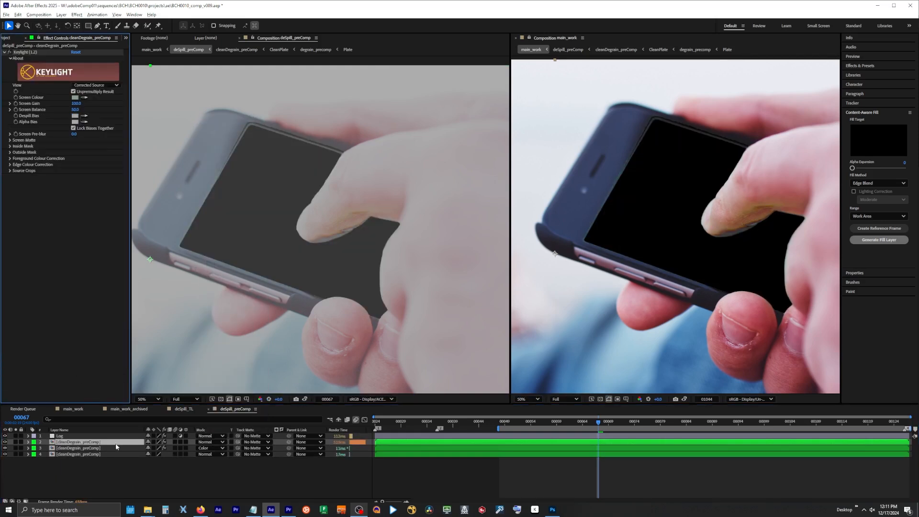
Try the duplicated layer at 20% opacity and compare the image with the layer on and off
{"action": "key", "text": "t"}
{"action": "left_click", "coordinate": [151, 449]}
{"action": "type", "text": "20"}
{"action": "key", "text": "Return"}
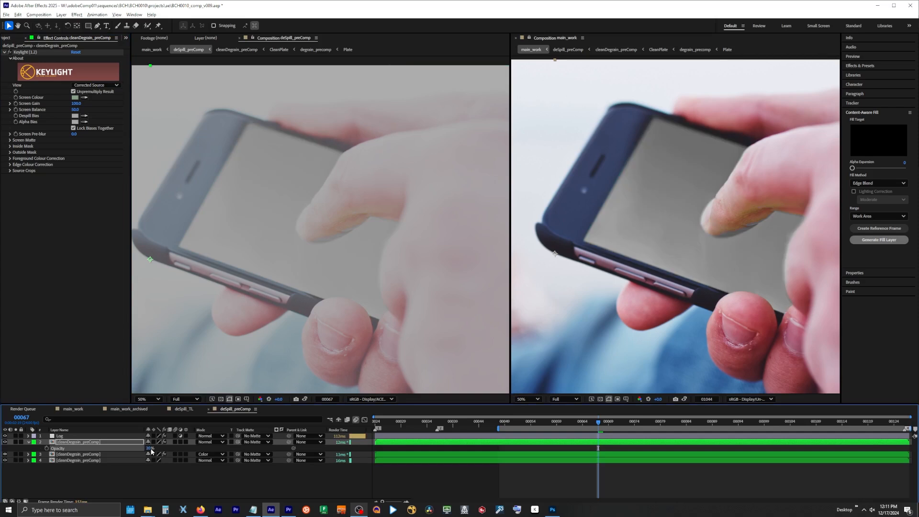
{"action": "left_click", "coordinate": [5, 442]}
{"action": "left_click", "coordinate": [6, 442]}
{"action": "left_click", "coordinate": [6, 442]}
{"action": "left_click", "coordinate": [5, 442]}
{"action": "left_click", "coordinate": [6, 443]}
{"action": "left_click", "coordinate": [6, 442]}
Try the duplicated layer at 50% opacity and compare the image with the layer on and off
{"action": "left_click", "coordinate": [150, 448]}
{"action": "type", "text": "50"}
{"action": "key", "text": "Return"}
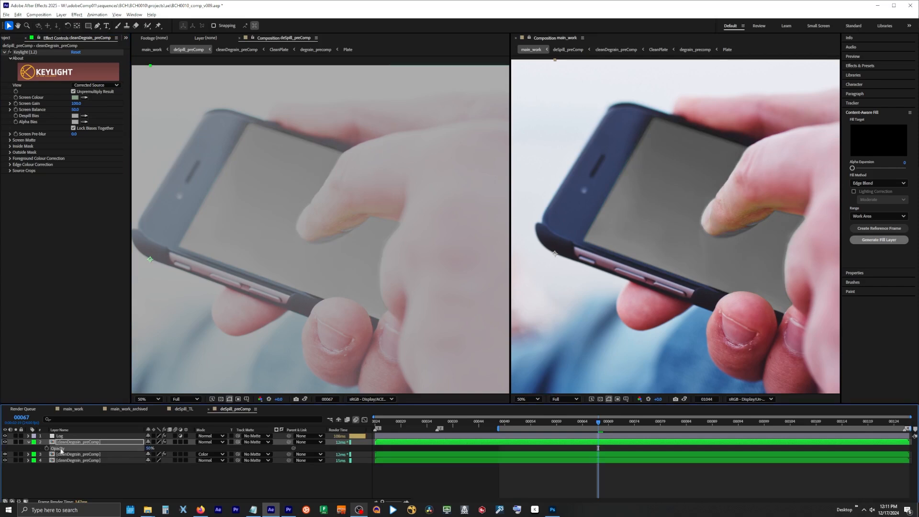
{"action": "left_click", "coordinate": [5, 443]}
{"action": "left_click", "coordinate": [5, 442]}
{"action": "left_click", "coordinate": [6, 443]}
{"action": "left_click", "coordinate": [6, 442]}
{"action": "left_click", "coordinate": [5, 443]}
{"action": "left_click", "coordinate": [5, 442]}
Set the duplicated layer's opacity to 25% and rename the layer darken Screen
{"action": "left_click", "coordinate": [150, 448]}
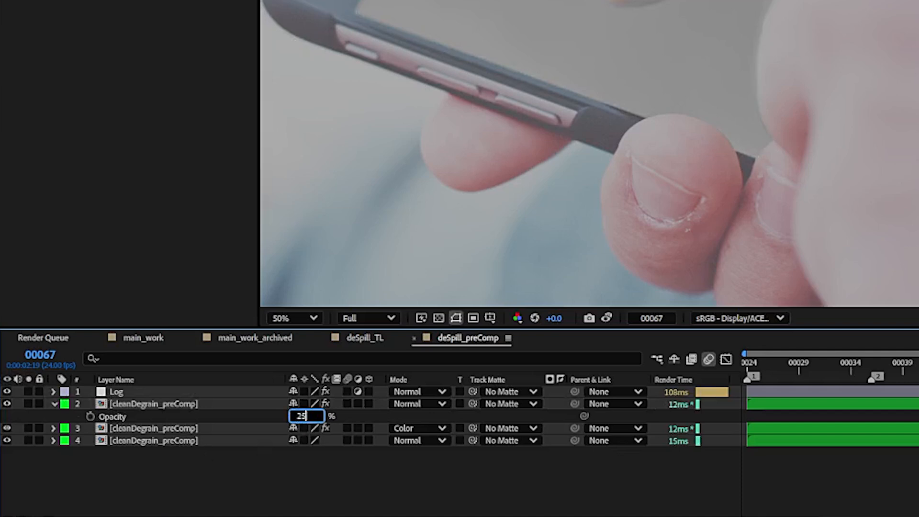
{"action": "key", "text": "Return"}
{"action": "key", "text": "Return"}
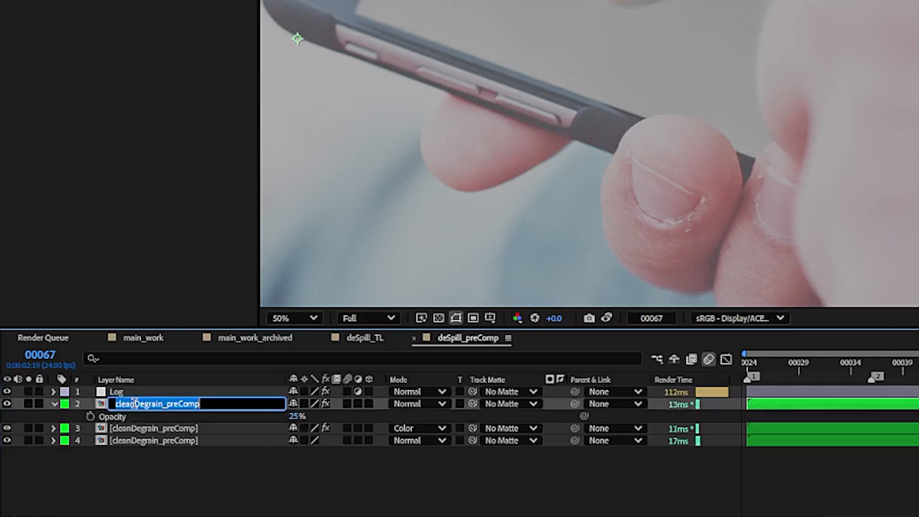
{"action": "type", "text": "darken Scree"}
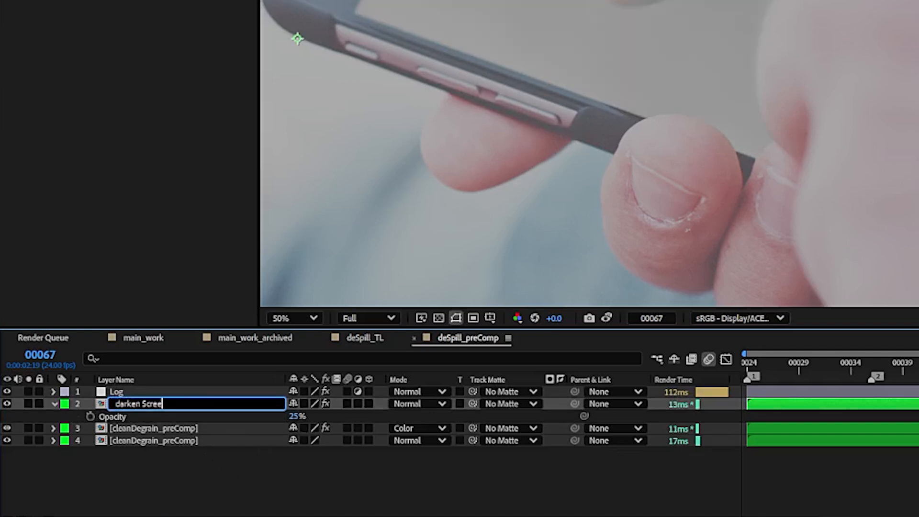
{"action": "key", "text": "Return"}
{"action": "left_click", "coordinate": [54, 404]}
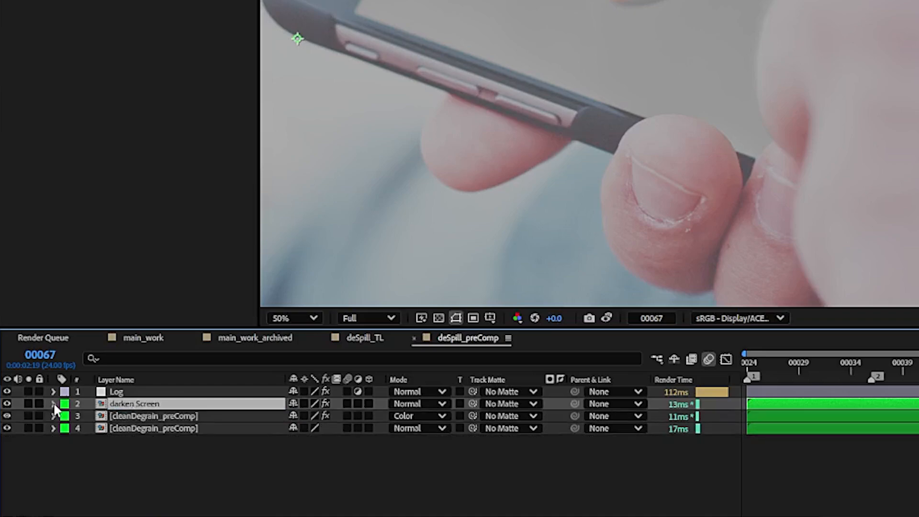
{"action": "left_click", "coordinate": [79, 448]}
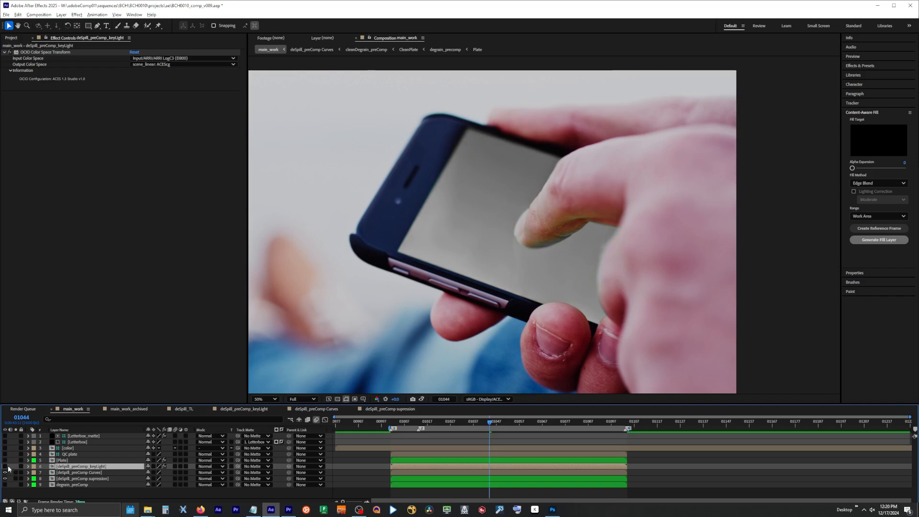
In main_work, move the deSpill_preComp supression layer above the deSpill_preComp_keyLight layer and lower its opacity
{"action": "left_click_drag", "start_coordinate": [77, 478], "coordinate": [67, 463]}
{"action": "key", "text": "t"}
{"action": "left_click", "coordinate": [150, 472]}
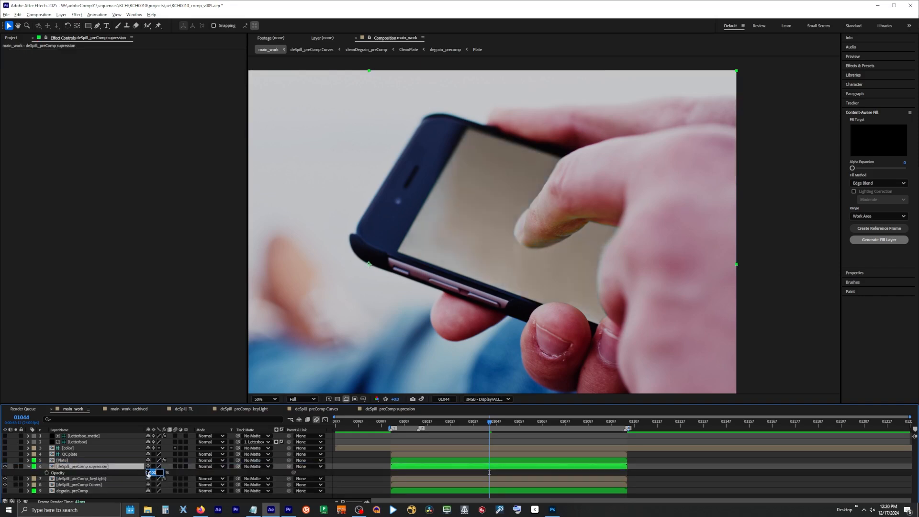
{"action": "key", "text": "Return"}
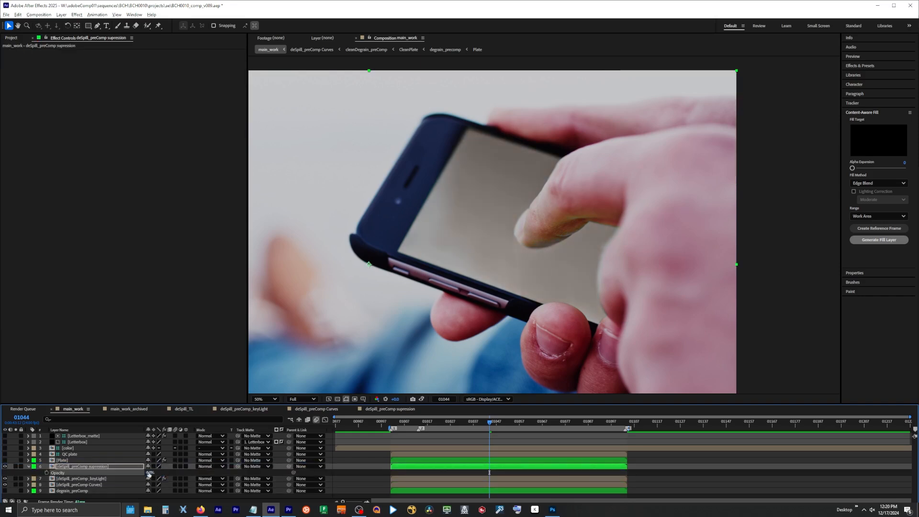
{"action": "scroll", "coordinate": [398, 281], "scroll_direction": "down", "scroll_amount": 2}
{"action": "scroll", "coordinate": [398, 281], "scroll_direction": "up", "scroll_amount": 2}
{"action": "key", "text": "t"}
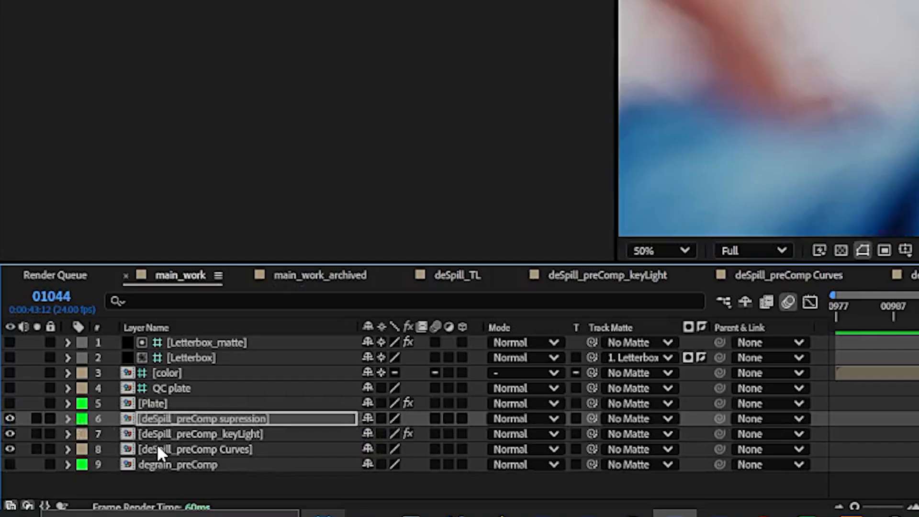
Precompose the supression, keyLight and Curves despill layers into a composition named deSpill Comp and open it
{"action": "left_click", "coordinate": [158, 448]}
{"action": "left_click", "coordinate": [172, 419], "text": "shift"}
{"action": "key", "text": "ctrl+shift+c"}
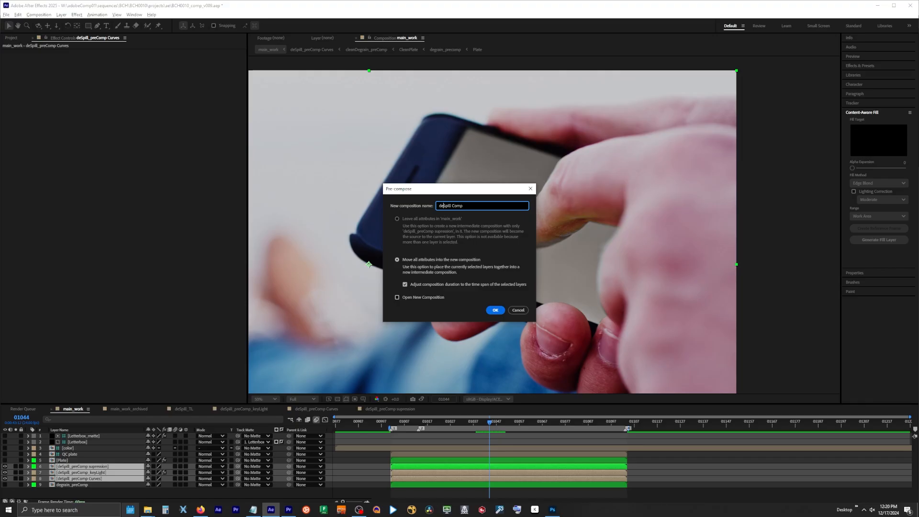
{"action": "left_click", "coordinate": [503, 311]}
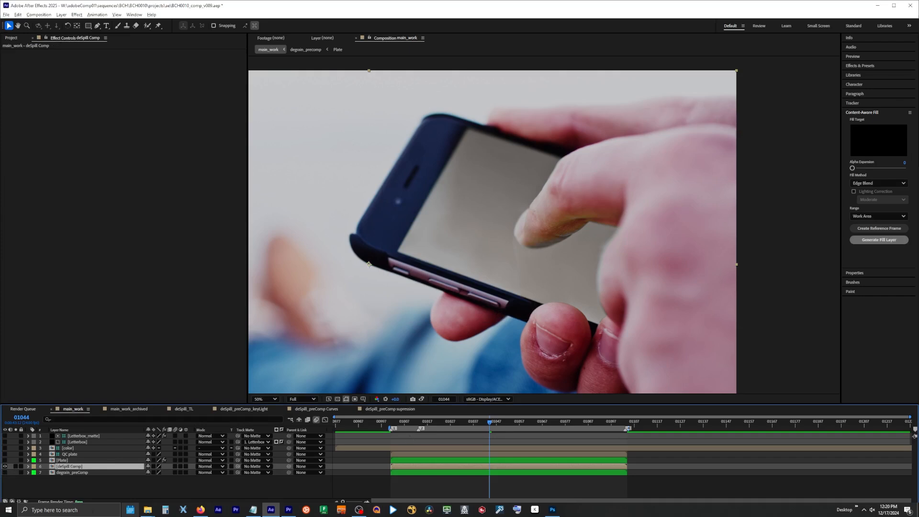
{"action": "double_click", "coordinate": [64, 467]}
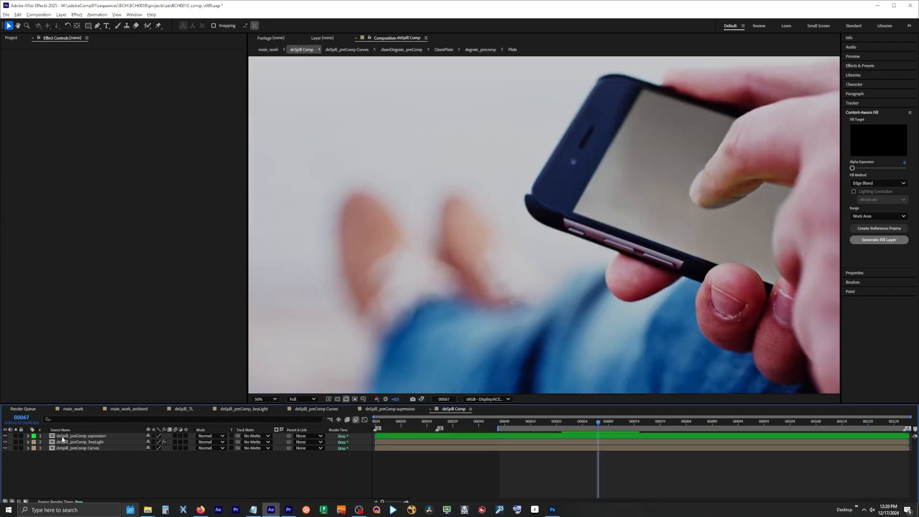
Copy the Plate layer from main_work to the top of deSpill Comp and make it a guide layer
{"action": "left_click", "coordinate": [329, 419]}
{"action": "left_click", "coordinate": [284, 418]}
{"action": "left_click", "coordinate": [71, 449]}
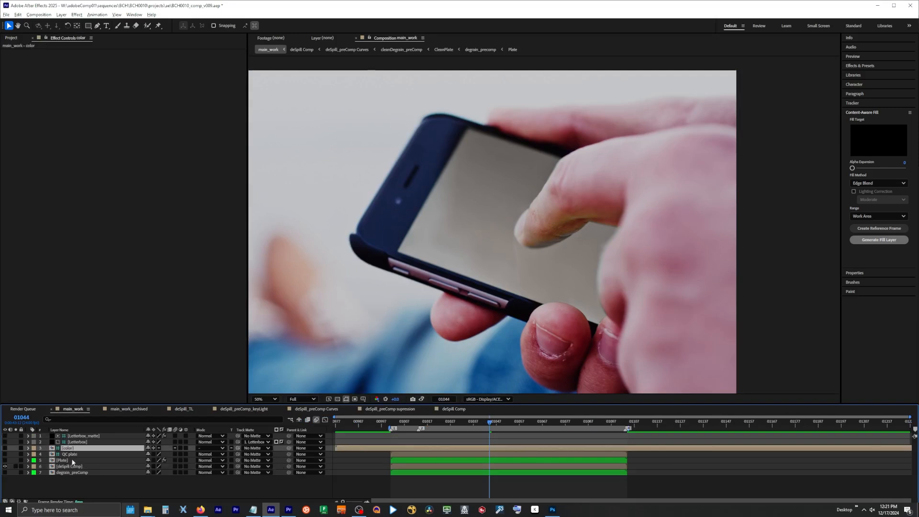
{"action": "left_click", "coordinate": [69, 461]}
{"action": "double_click", "coordinate": [69, 467]}
{"action": "right_click", "coordinate": [63, 435]}
{"action": "left_click", "coordinate": [86, 285]}
{"action": "left_click", "coordinate": [60, 467]}
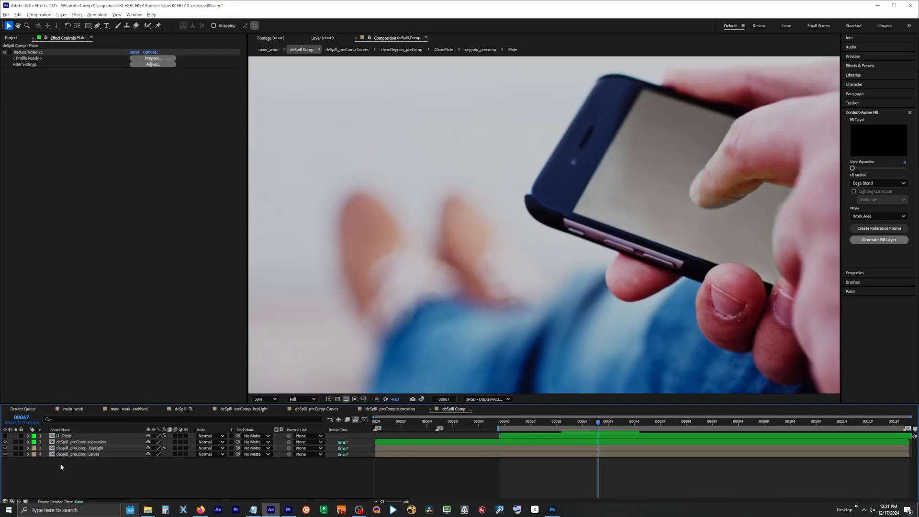
Extend the Plate guide layer back to the start of deSpill Comp and compare the image with it on and off
{"action": "left_click", "coordinate": [5, 436]}
{"action": "left_click", "coordinate": [5, 437]}
{"action": "left_click", "coordinate": [416, 436]}
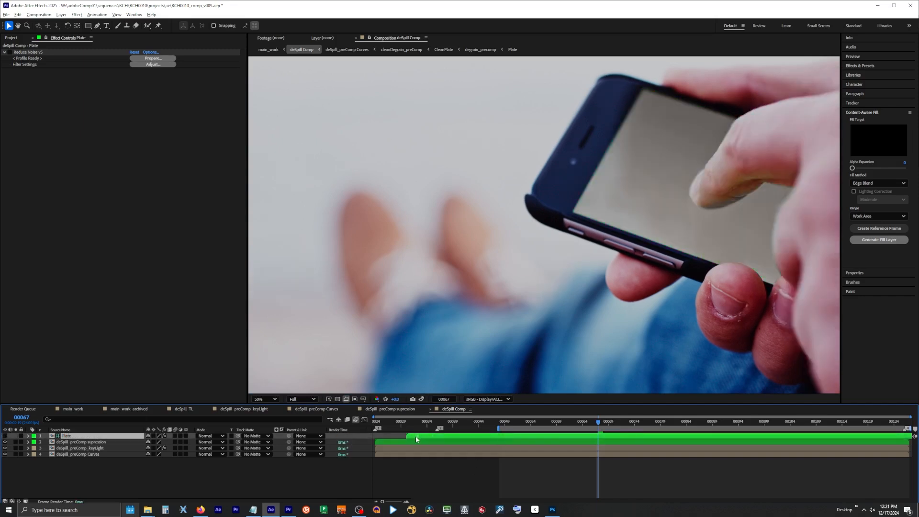
{"action": "left_click", "coordinate": [5, 437]}
{"action": "left_click", "coordinate": [5, 437]}
Return to main_work, toggle degrain_preComp's visibility to compare it with the layer below, and check the blue channel
{"action": "left_click", "coordinate": [330, 420]}
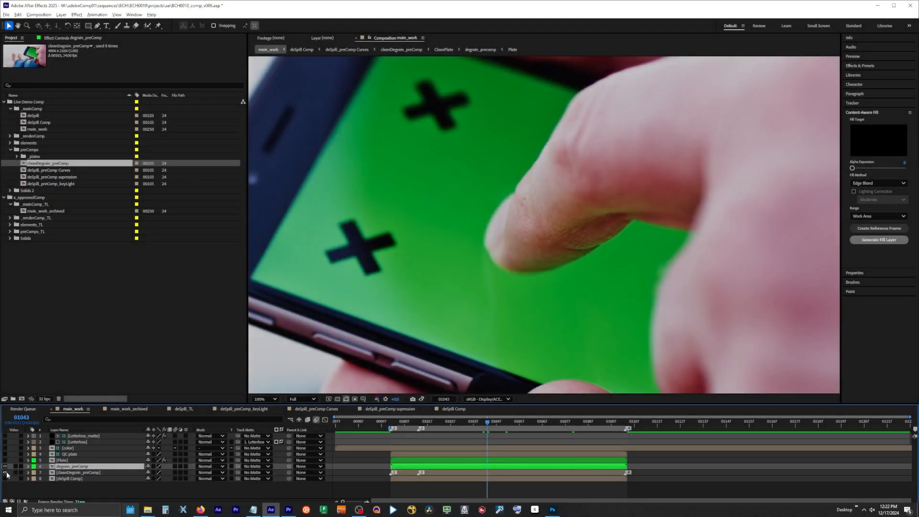
{"action": "left_click", "coordinate": [5, 467]}
{"action": "key", "text": "alt+3"}
{"action": "key", "text": "alt+3"}
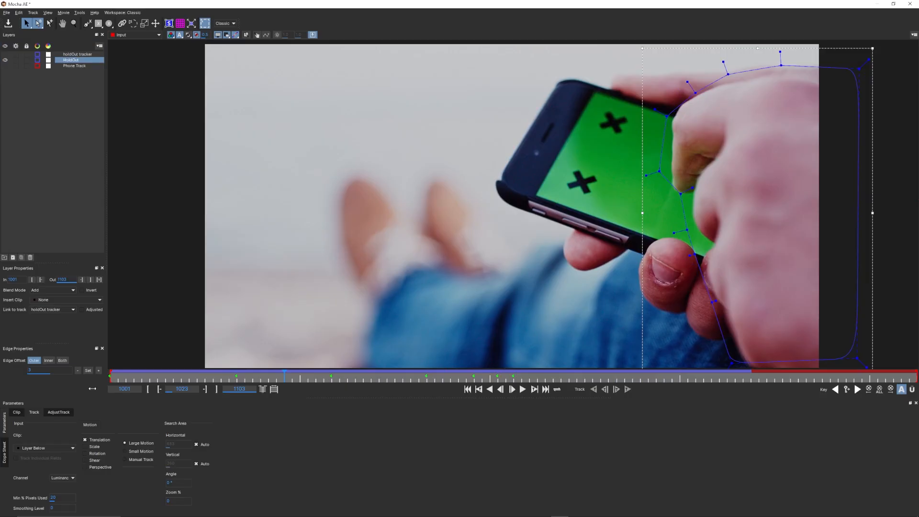
In Mocha AE, scrub forward through the clip to examine the HoldOut spline's motion
{"action": "left_click_drag", "start_coordinate": [338, 378], "coordinate": [788, 389]}
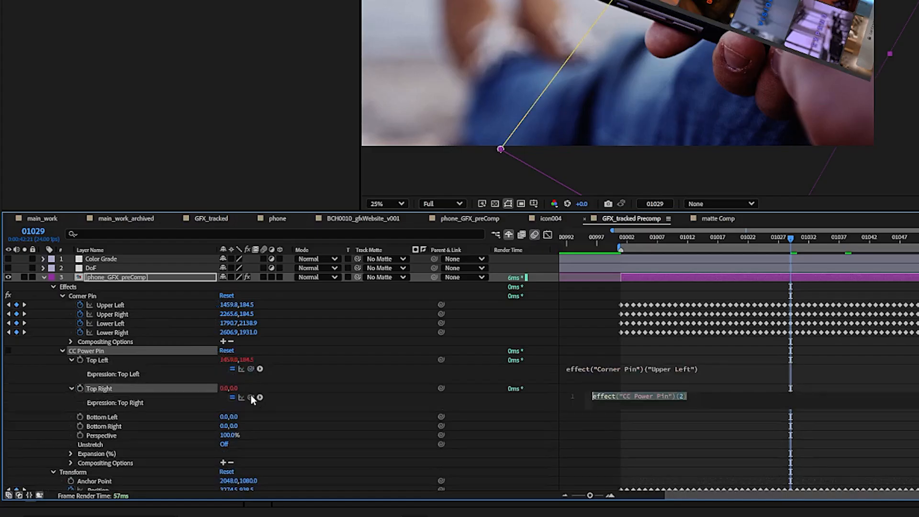
In After Effects, link CC Power Pin's Top Right, Bottom Left and Bottom Right to the Corner Pin's Upper Right, Lower Left and Lower Right with expressions
{"action": "left_click_drag", "start_coordinate": [251, 398], "coordinate": [121, 315]}
{"action": "left_click", "coordinate": [105, 418]}
{"action": "left_click", "coordinate": [80, 417], "text": "alt"}
{"action": "left_click_drag", "start_coordinate": [250, 426], "coordinate": [121, 325]}
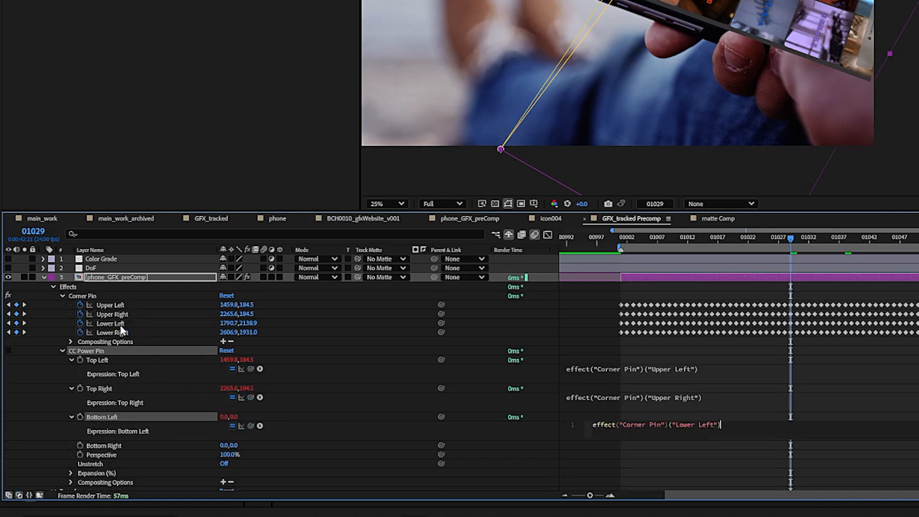
{"action": "left_click", "coordinate": [81, 446], "text": "alt"}
{"action": "left_click_drag", "start_coordinate": [251, 454], "coordinate": [123, 332]}
Append a plus-value term to the Top Left expression and paste it onto the Top Right, Bottom Left and Bottom Right expressions
{"action": "left_click", "coordinate": [713, 368]}
{"action": "type", "text": "+va"}
{"action": "key", "text": "ctrl+c"}
{"action": "left_click", "coordinate": [736, 396]}
{"action": "left_click", "coordinate": [737, 397]}
{"action": "key", "text": "ctrl+v"}
{"action": "left_click", "coordinate": [738, 426]}
{"action": "left_click", "coordinate": [739, 425]}
{"action": "key", "text": "ctrl+v"}
{"action": "left_click", "coordinate": [732, 452]}
{"action": "left_click", "coordinate": [732, 452]}
{"action": "key", "text": "ctrl+v"}
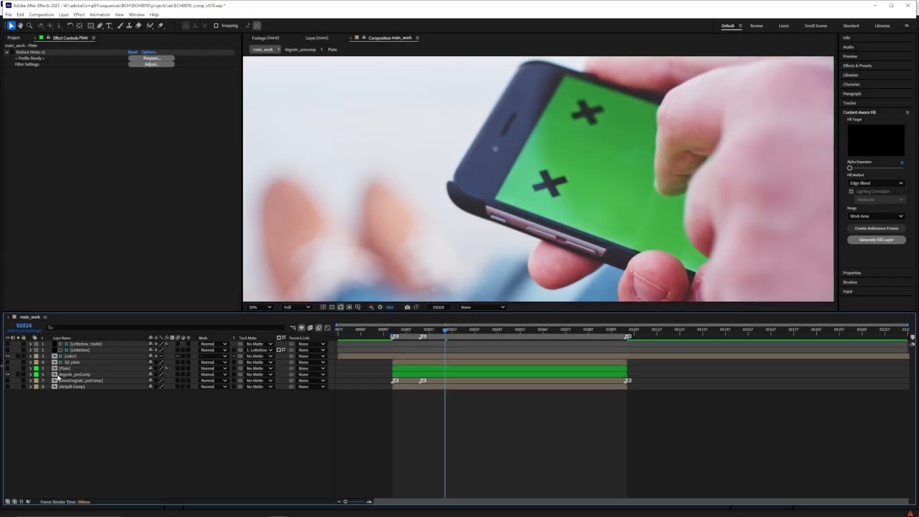
In main_work, duplicate degrain_preComp, move the copy to the bottom of the layer stack and rename it mochaTracking
{"action": "left_click", "coordinate": [57, 375]}
{"action": "key", "text": "ctrl+d"}
{"action": "left_click_drag", "start_coordinate": [63, 374], "coordinate": [72, 392]}
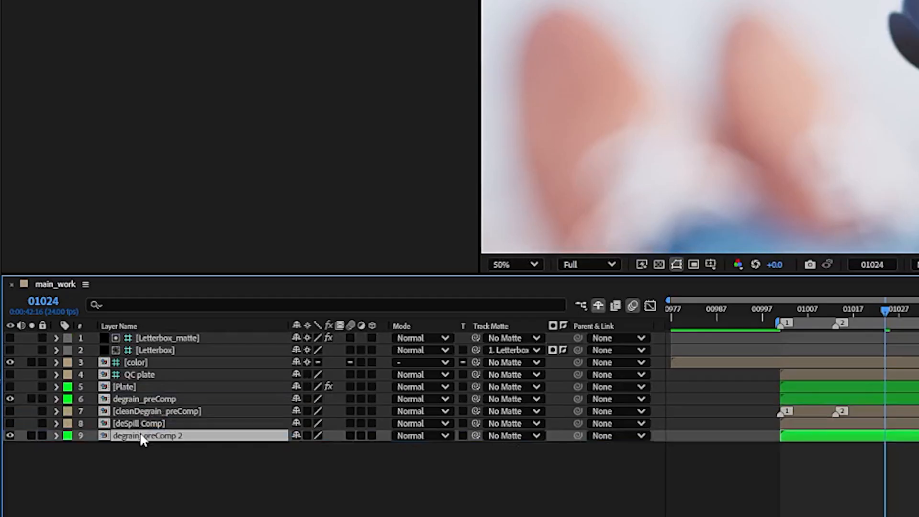
{"action": "key", "text": "Return"}
{"action": "type", "text": "mochaTr"}
{"action": "type", "text": "acking"}
{"action": "key", "text": "Return"}
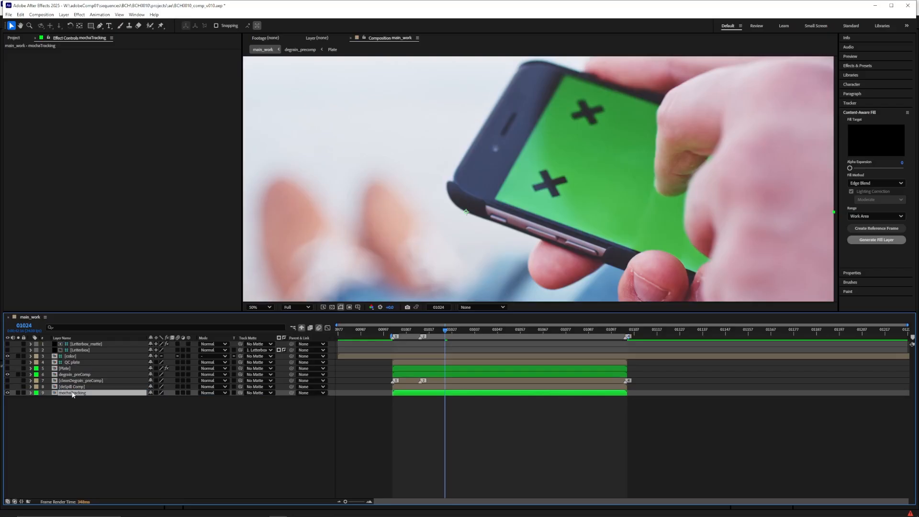
Apply the Mocha AE effect to the mochaTracking layer and launch Mocha
{"action": "left_click", "coordinate": [100, 14]}
{"action": "left_click", "coordinate": [120, 157]}
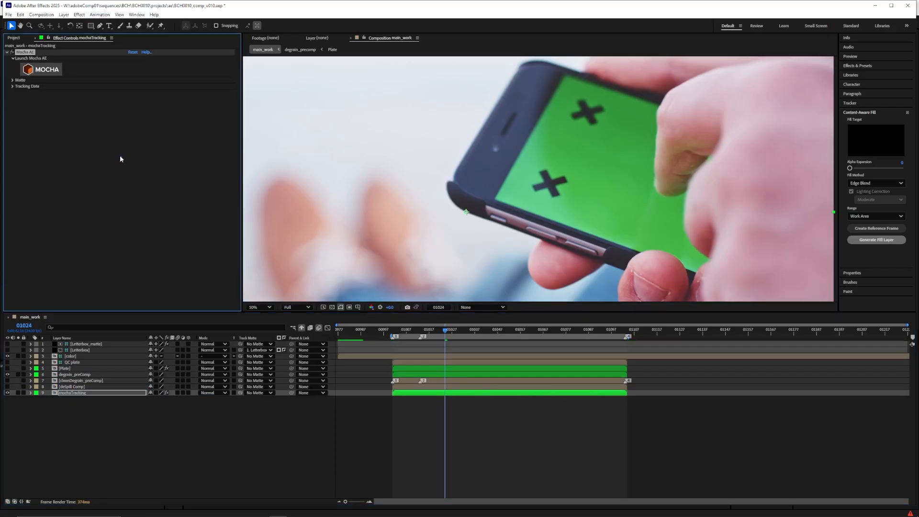
{"action": "left_click", "coordinate": [46, 67]}
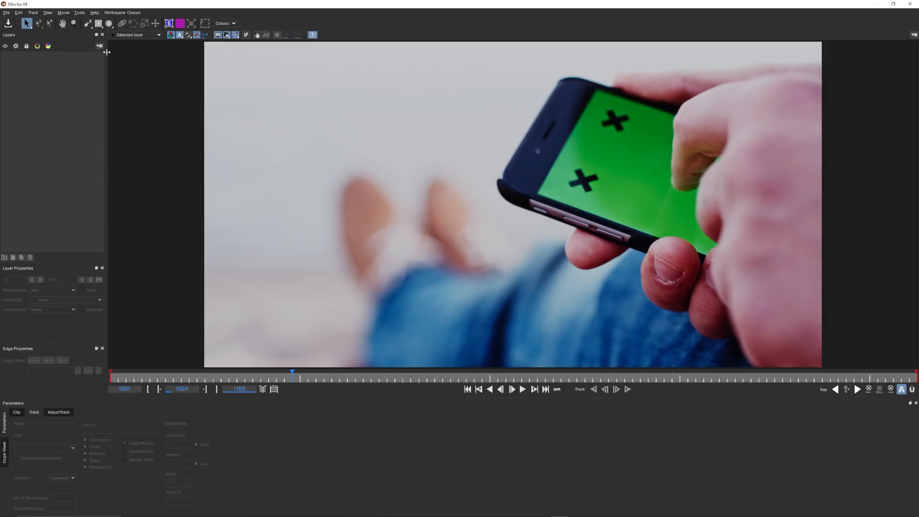
Draw a spline around the phone's green screen, extending past the frame edge, and pull its upper-left corner outward
{"action": "left_click", "coordinate": [88, 24]}
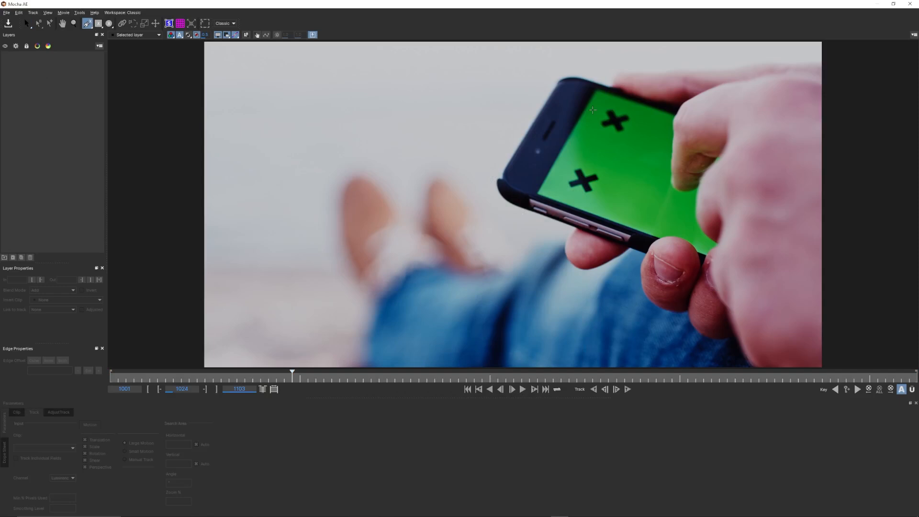
{"action": "left_click", "coordinate": [601, 86]}
{"action": "left_click", "coordinate": [831, 306]}
{"action": "left_click", "coordinate": [858, 156]}
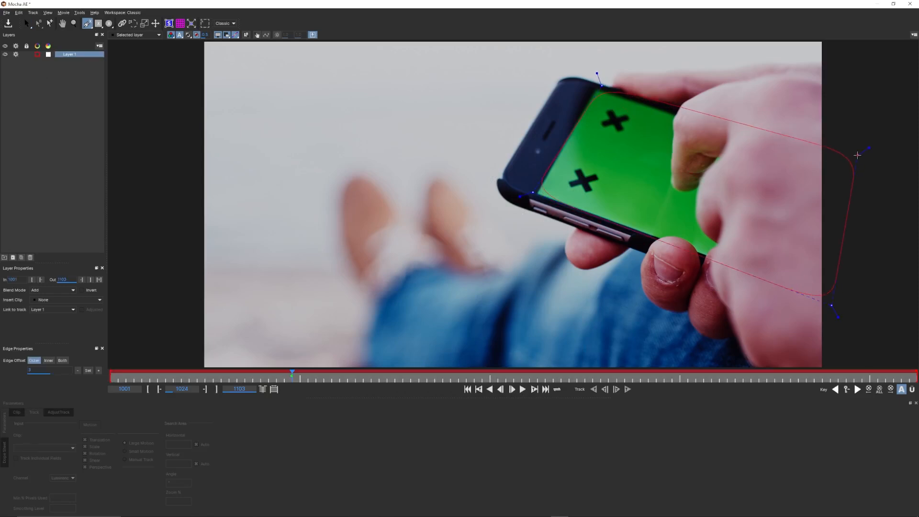
{"action": "right_click", "coordinate": [857, 156]}
{"action": "left_click_drag", "start_coordinate": [601, 86], "coordinate": [589, 79]}
Track the phone spline backward and forward through the clip and play it in reverse to check the track
{"action": "left_click", "coordinate": [593, 389]}
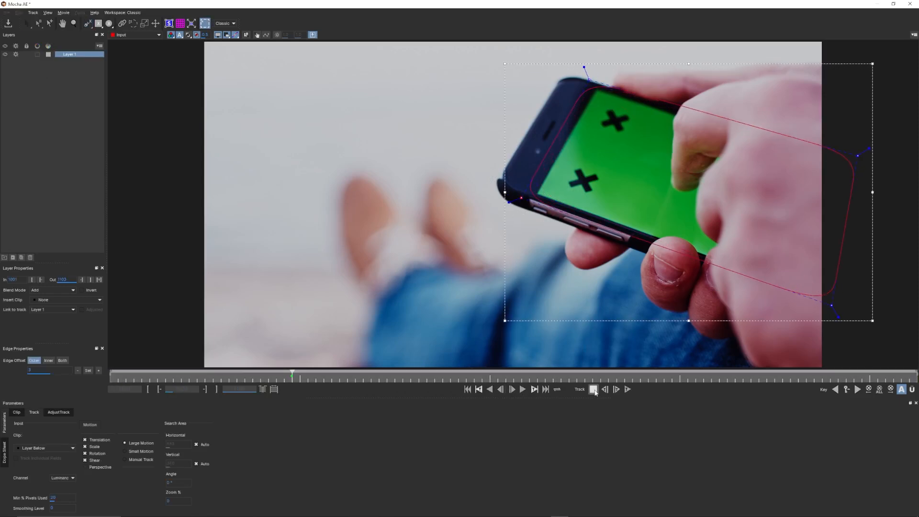
{"action": "key", "text": "t"}
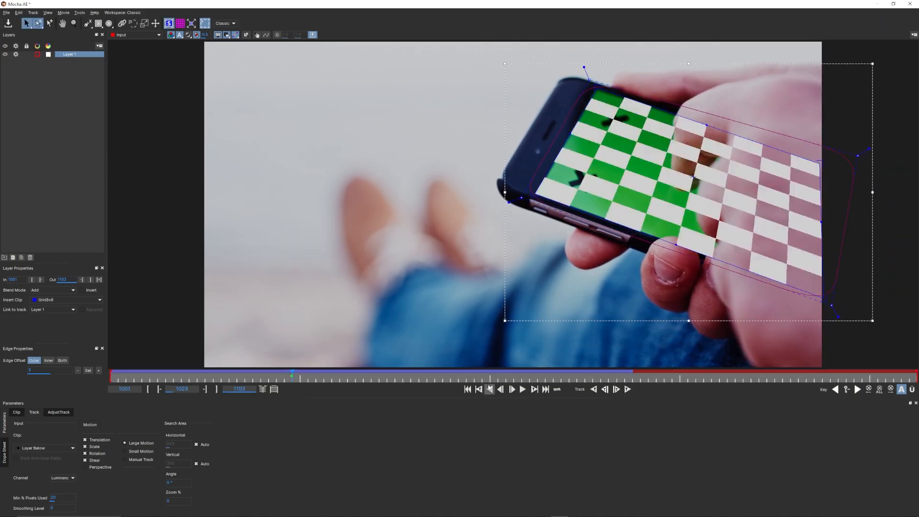
{"action": "left_click", "coordinate": [489, 389]}
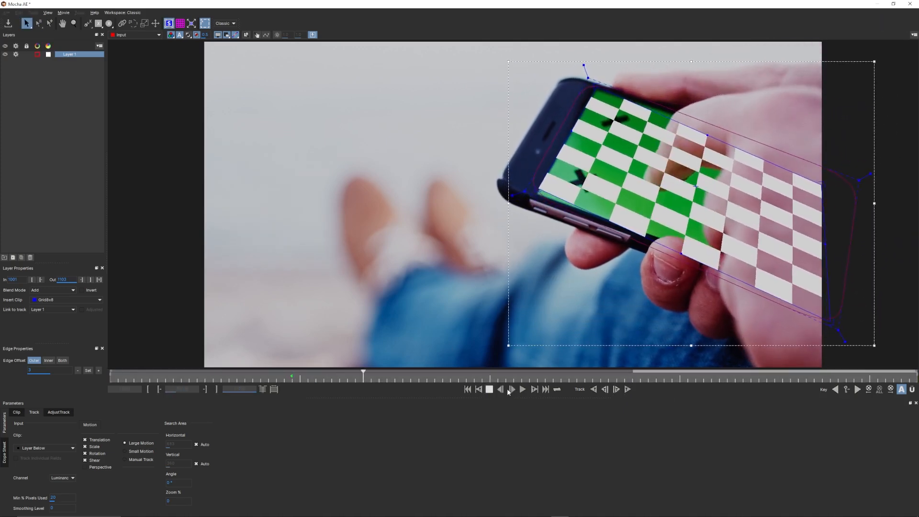
{"action": "left_click", "coordinate": [488, 390]}
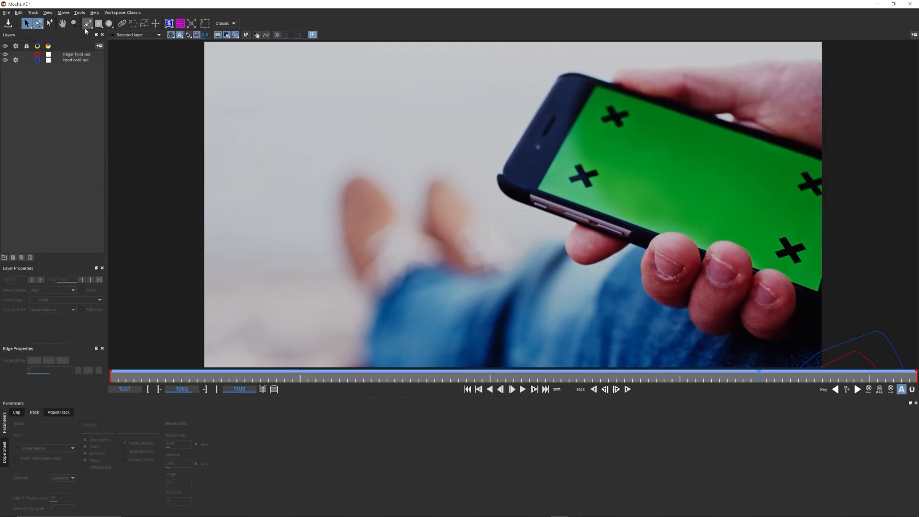
At frame 1083, draw a new spline around the whole phone outline, extending past the frame edge
{"action": "left_click", "coordinate": [550, 84]}
{"action": "left_click", "coordinate": [500, 168]}
{"action": "left_click", "coordinate": [495, 184]}
{"action": "left_click", "coordinate": [514, 203]}
{"action": "left_click", "coordinate": [690, 261]}
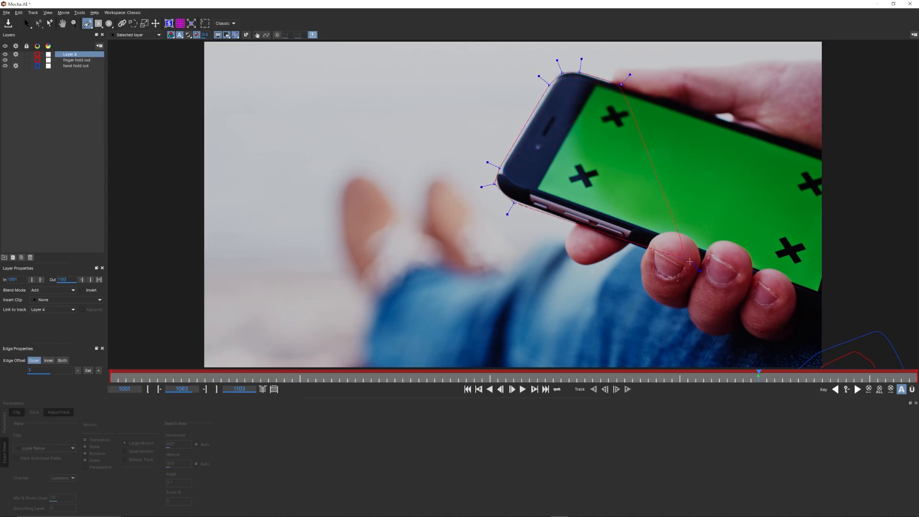
{"action": "right_click", "coordinate": [853, 163]}
Refine the phone spline by sharpening its off-frame corners and moving its points slightly outside the phone's edge
{"action": "left_click_drag", "start_coordinate": [864, 157], "coordinate": [872, 151]}
{"action": "mouse_move", "coordinate": [853, 163]}
{"action": "left_mouse_down"}
{"action": "mouse_move", "coordinate": [856, 170]}
{"action": "mouse_move", "coordinate": [859, 155]}
{"action": "left_mouse_up"}
{"action": "left_click_drag", "start_coordinate": [832, 310], "coordinate": [836, 317]}
{"action": "left_click_drag", "start_coordinate": [826, 298], "coordinate": [825, 302]}
{"action": "left_click_drag", "start_coordinate": [495, 184], "coordinate": [491, 186]}
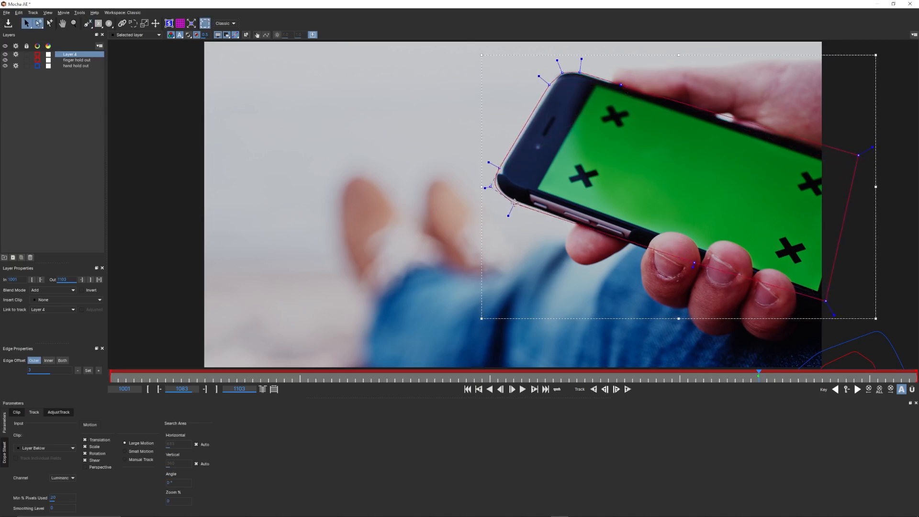
{"action": "left_click_drag", "start_coordinate": [622, 84], "coordinate": [623, 77]}
Move the new phone layer below the finger and hand hold outs and rename it phone tracker
{"action": "left_click_drag", "start_coordinate": [70, 54], "coordinate": [71, 70]}
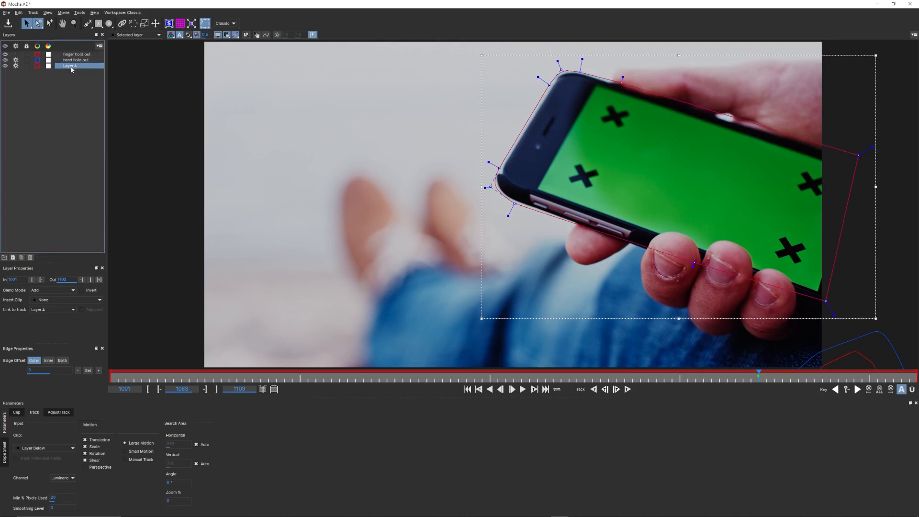
{"action": "double_click", "coordinate": [70, 67]}
{"action": "type", "text": "phone tracker"}
{"action": "key", "text": "Return"}
Review the hand hold out layer's blend mode options, keep it on Add, and select the phone tracker layer
{"action": "left_click", "coordinate": [72, 60]}
{"action": "left_click", "coordinate": [45, 290]}
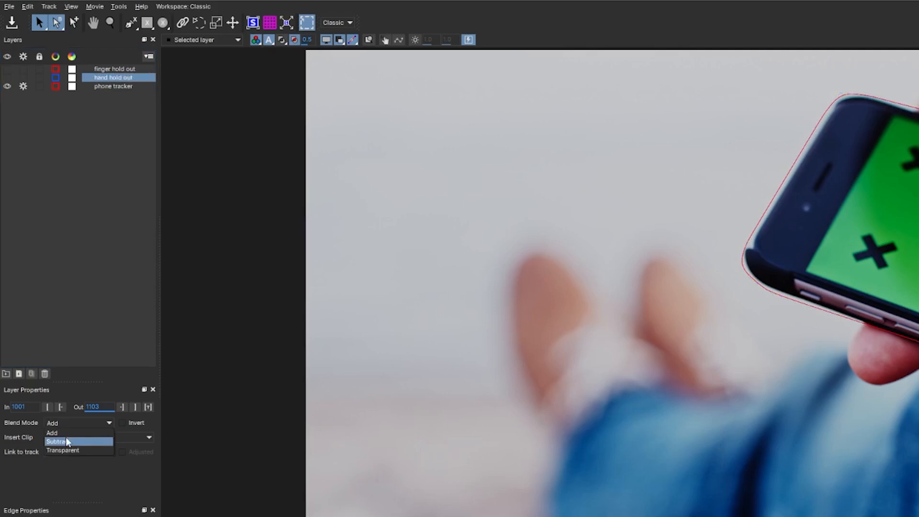
{"action": "left_click", "coordinate": [66, 432]}
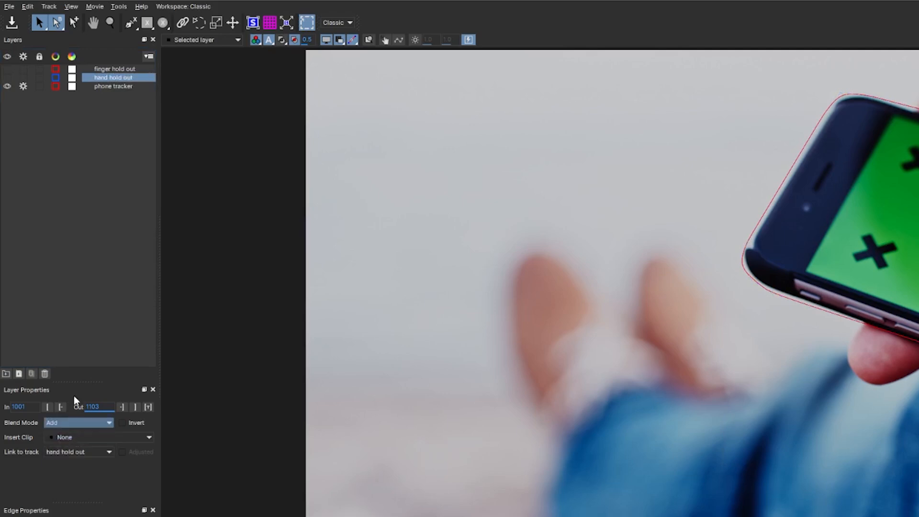
{"action": "left_click", "coordinate": [106, 87]}
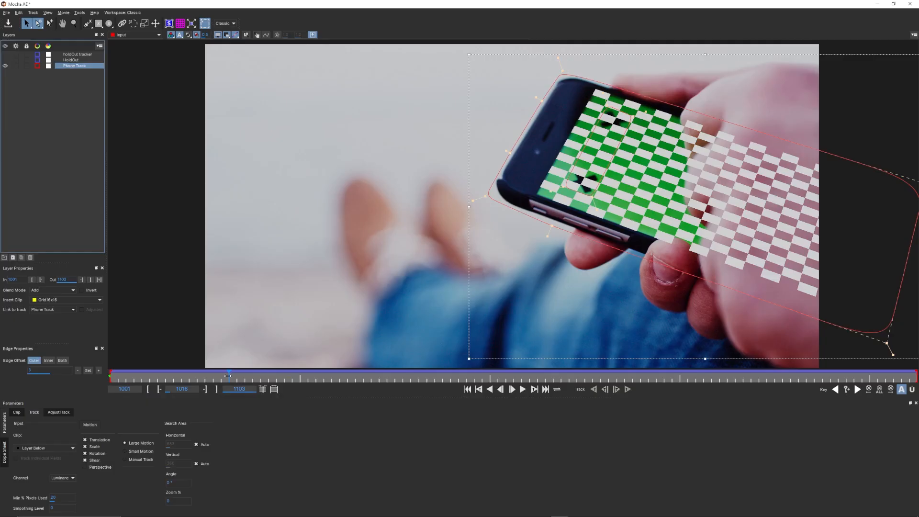
Show only the HoldOut spline and scrub the clip to examine how it follows the hand
{"action": "left_click_drag", "start_coordinate": [228, 376], "coordinate": [467, 373]}
{"action": "left_click", "coordinate": [67, 60]}
{"action": "left_click", "coordinate": [6, 65]}
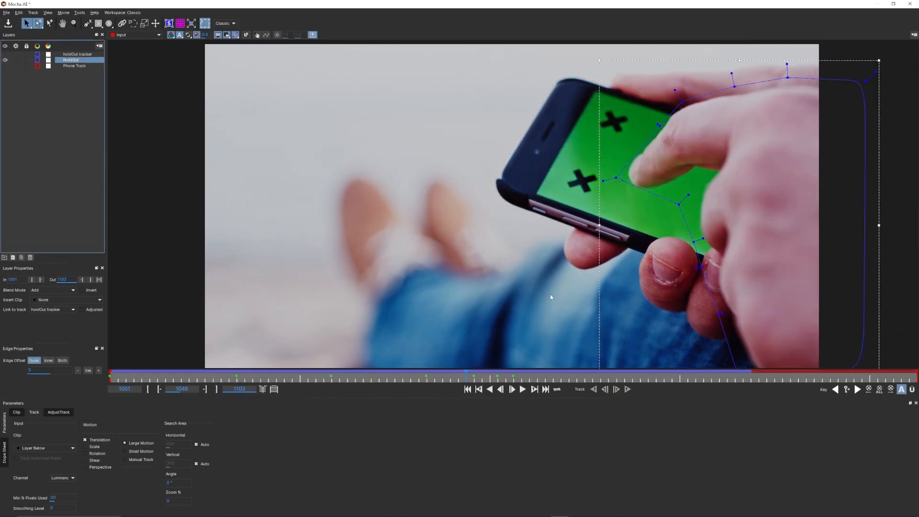
{"action": "left_click_drag", "start_coordinate": [465, 377], "coordinate": [166, 378]}
Hide HoldOut, show and select the Phone Track layer, and review its insert clip choices
{"action": "left_click", "coordinate": [74, 65]}
{"action": "left_click", "coordinate": [5, 60]}
{"action": "left_click", "coordinate": [5, 66]}
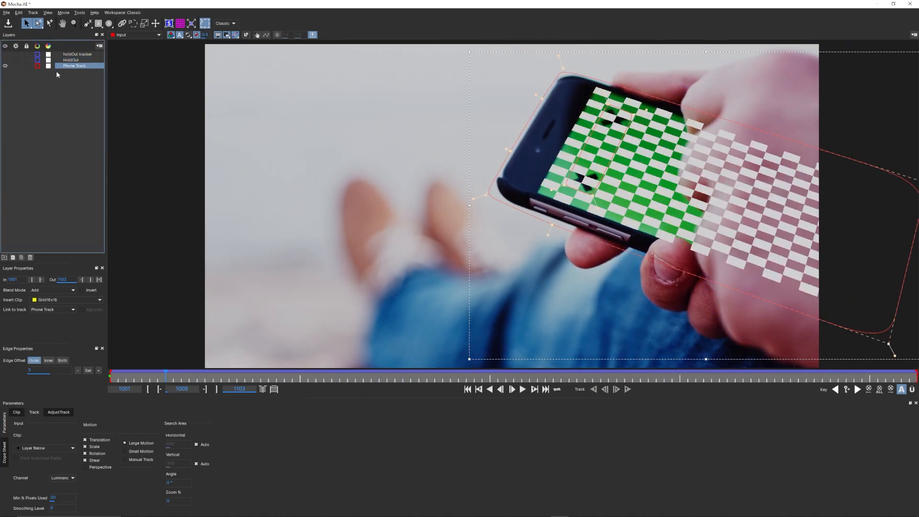
{"action": "left_click", "coordinate": [55, 302]}
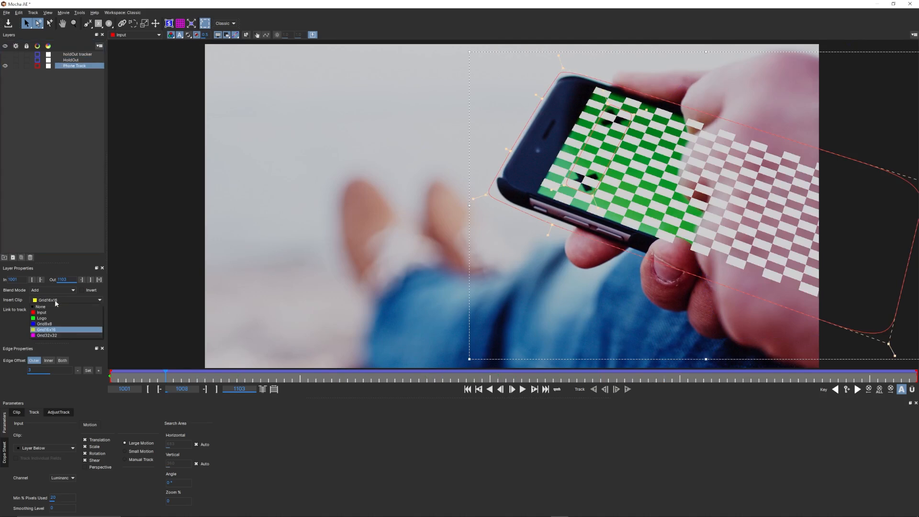
{"action": "left_click", "coordinate": [54, 309]}
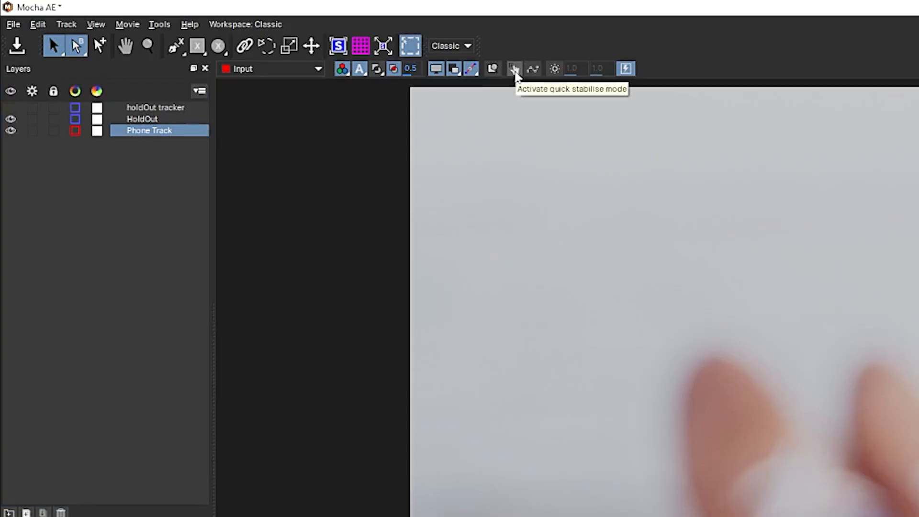
Activate quick stabilise mode, turn off the overlays, and play the clip to check the grid insert against the phone screen
{"action": "left_click", "coordinate": [515, 69]}
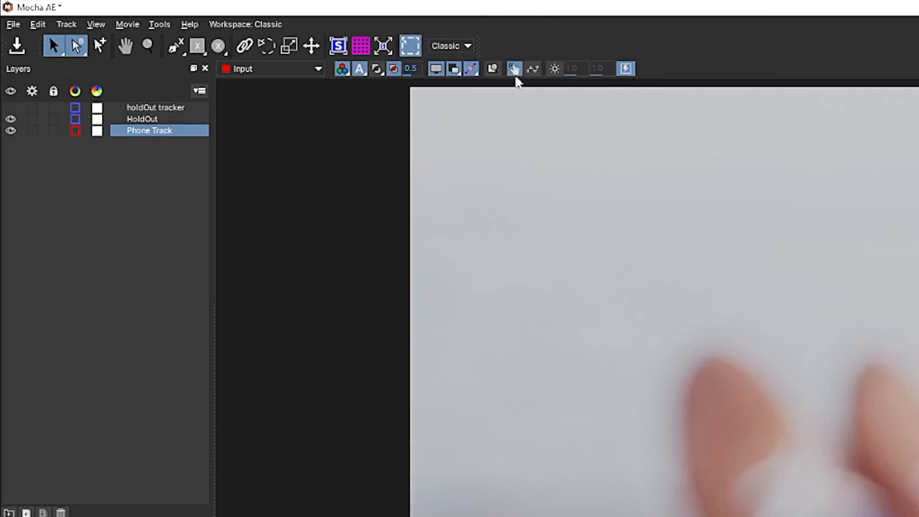
{"action": "left_click", "coordinate": [436, 70]}
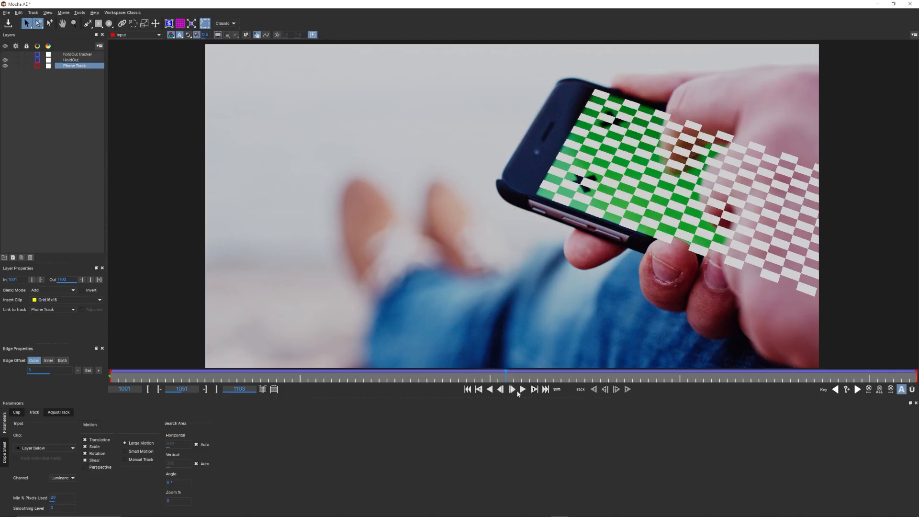
{"action": "left_click", "coordinate": [522, 389]}
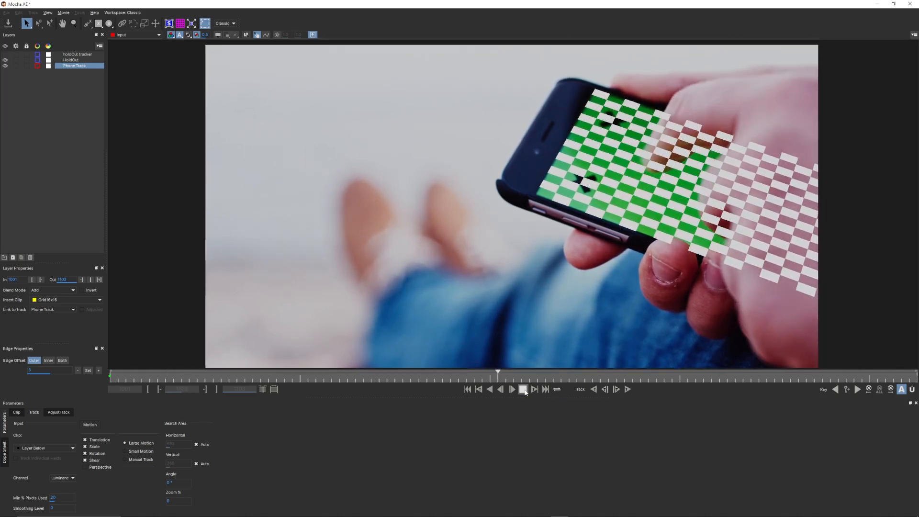
{"action": "left_click", "coordinate": [525, 390]}
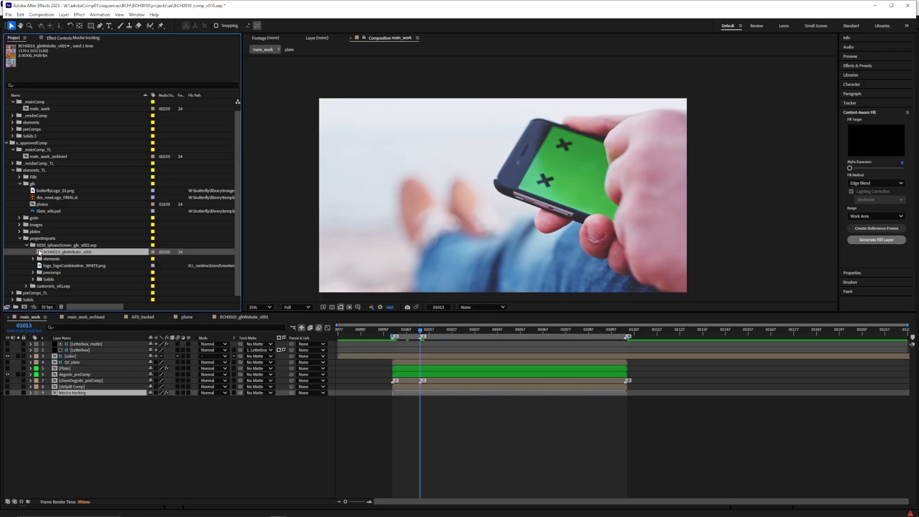
In After Effects, add BCH0010_gfxWebsite_v001 to main_work above degrain_preComp, open it to review its scroll animation, and return to main_work
{"action": "left_click_drag", "start_coordinate": [40, 253], "coordinate": [93, 376]}
{"action": "double_click", "coordinate": [92, 375]}
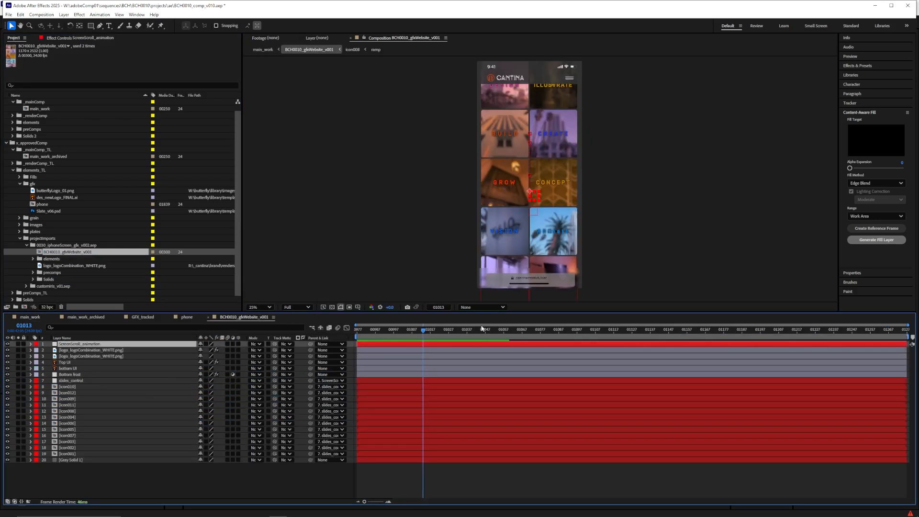
{"action": "mouse_move", "coordinate": [367, 334]}
{"action": "left_mouse_down"}
{"action": "mouse_move", "coordinate": [507, 334]}
{"action": "mouse_move", "coordinate": [361, 343]}
{"action": "left_mouse_up"}
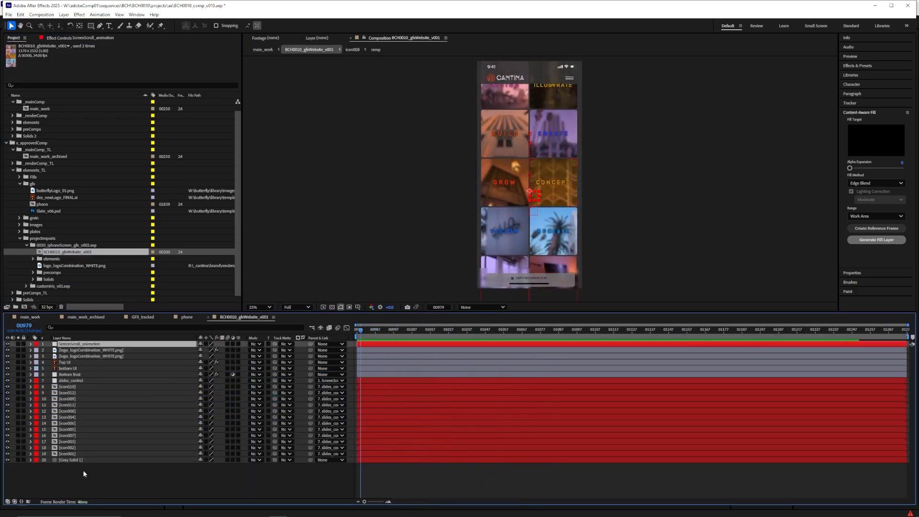
{"action": "left_click", "coordinate": [83, 471]}
{"action": "left_click", "coordinate": [311, 329]}
{"action": "left_click", "coordinate": [253, 322]}
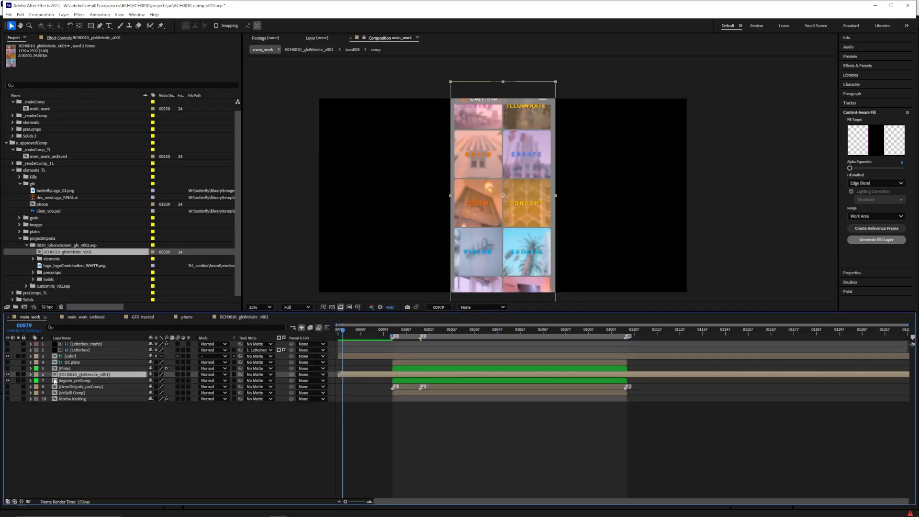
Hide BCH0010_gfxWebsite_v001 in main_work and pre-compose it as phone_preComp, moving all attributes into the new composition
{"action": "left_click", "coordinate": [7, 375]}
{"action": "key", "text": "space"}
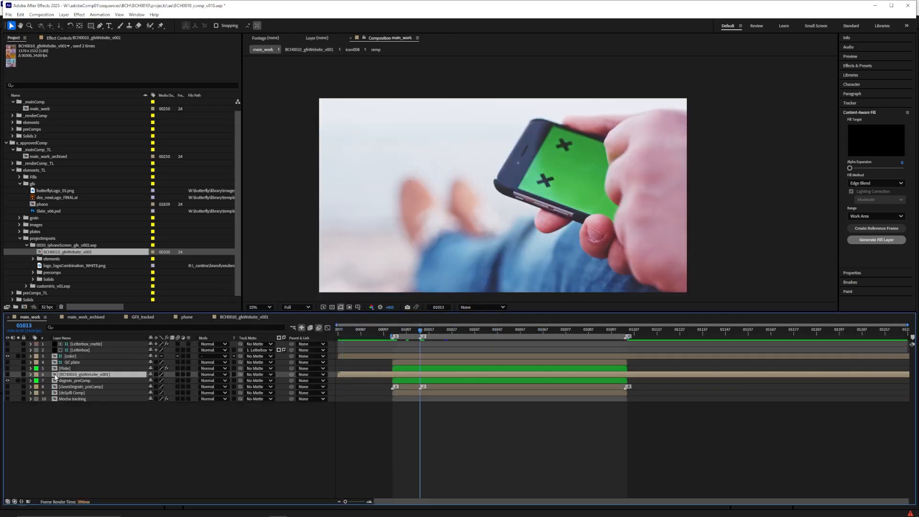
{"action": "key", "text": "ctrl+shift+c"}
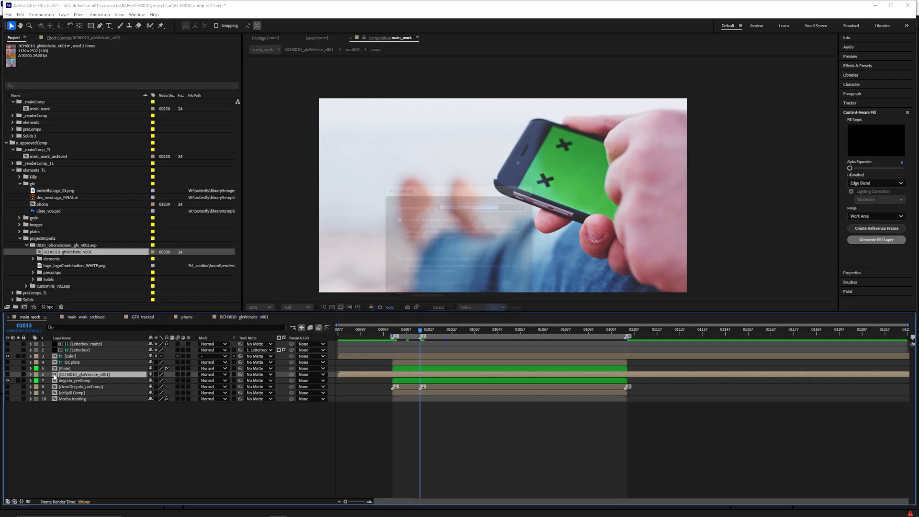
{"action": "left_click", "coordinate": [398, 260]}
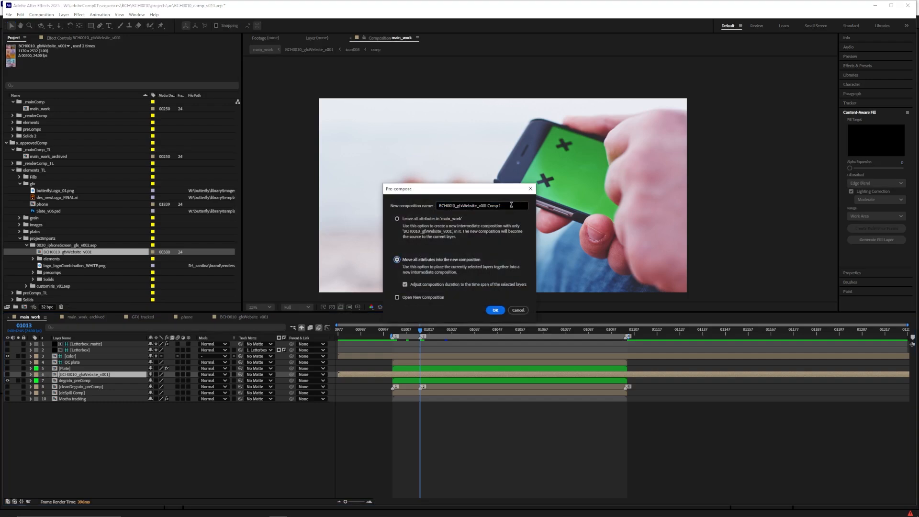
{"action": "type", "text": "phone_preComp"}
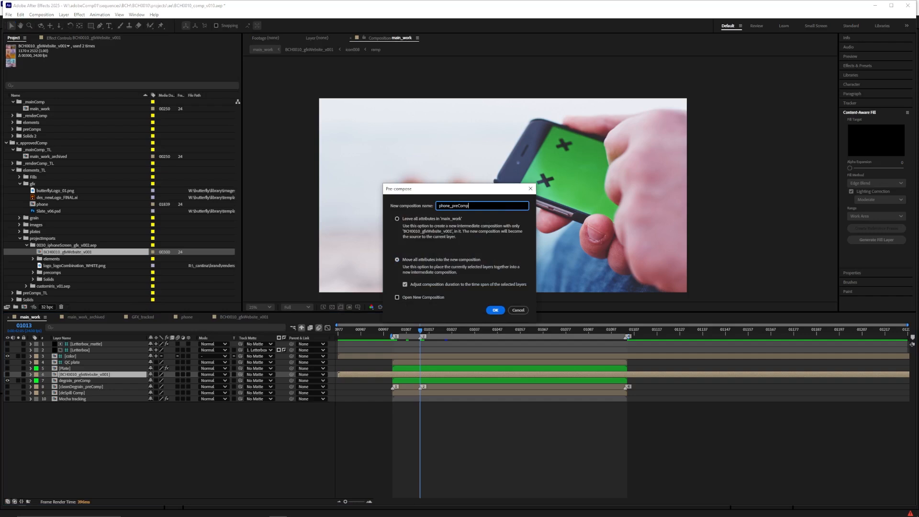
{"action": "key", "text": "Return"}
Show the phone_preComp layer in main_work, open it, and apply Fit to Comp to the website graphics layer
{"action": "left_click", "coordinate": [395, 332]}
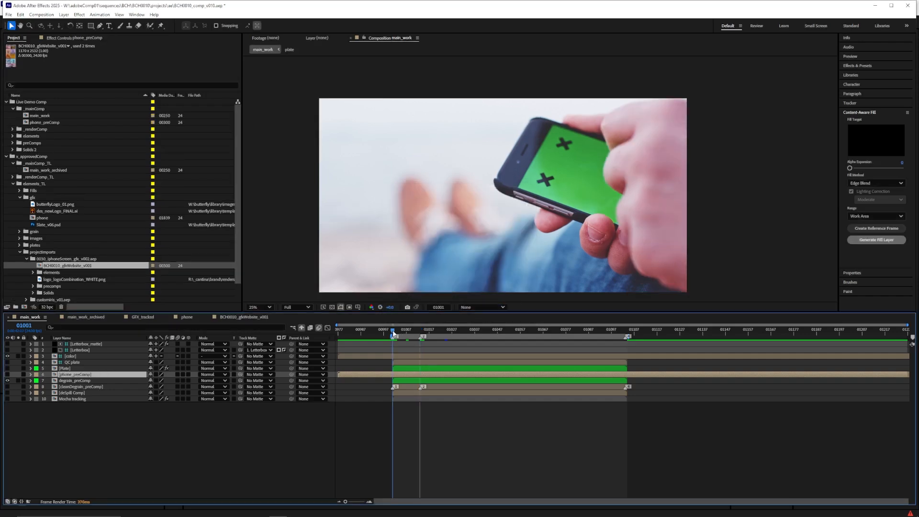
{"action": "left_click", "coordinate": [448, 331]}
{"action": "left_click", "coordinate": [7, 374]}
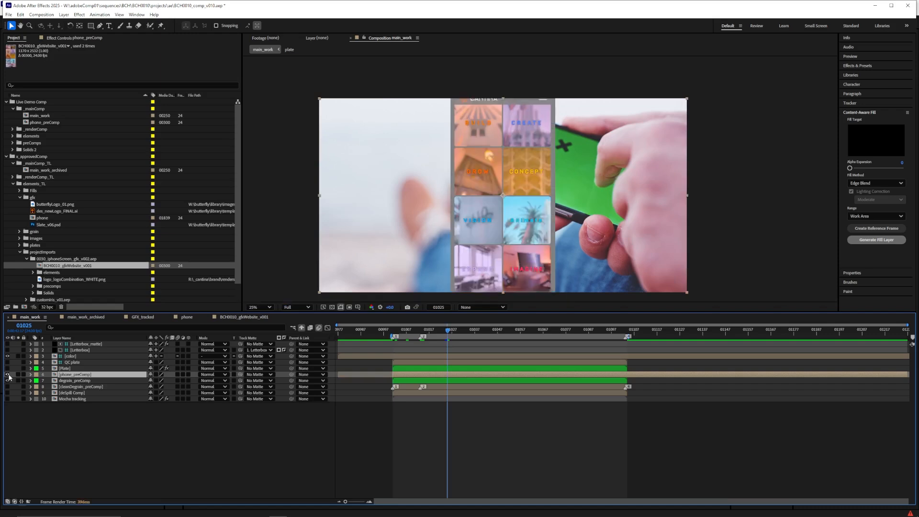
{"action": "double_click", "coordinate": [55, 375]}
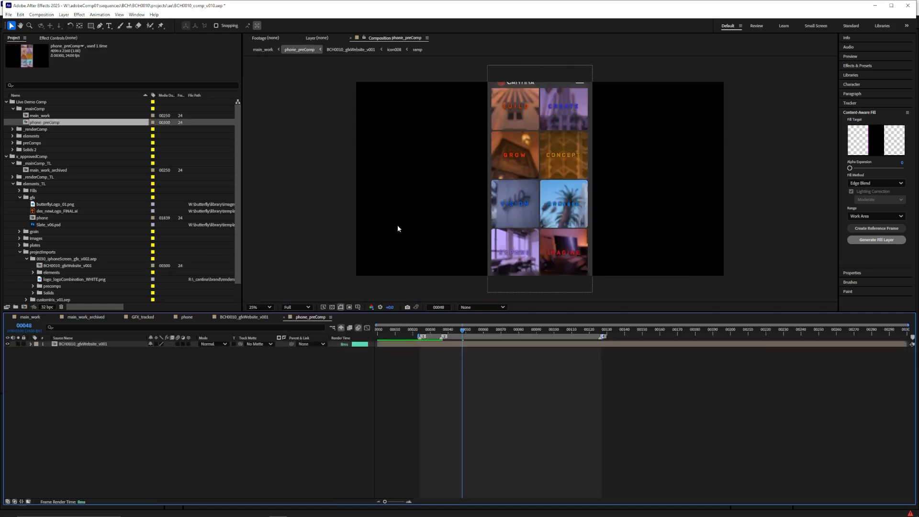
{"action": "left_click", "coordinate": [83, 344]}
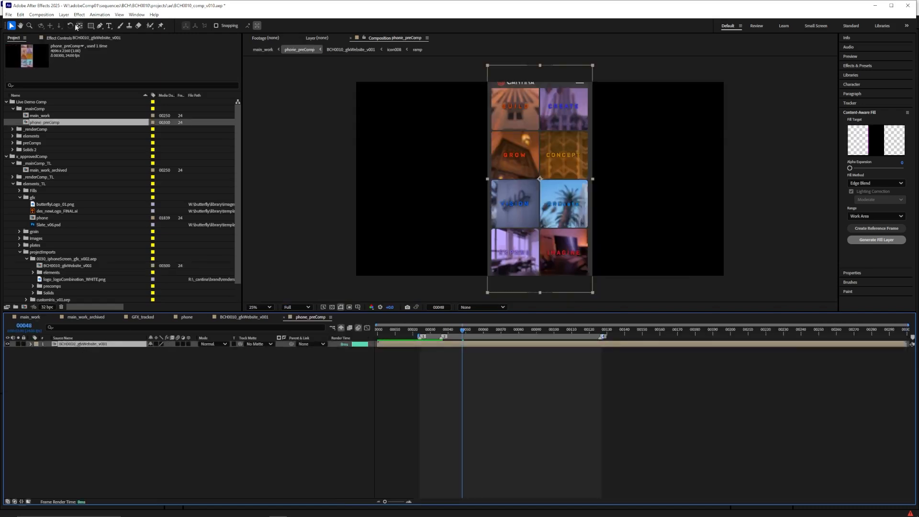
{"action": "left_click", "coordinate": [63, 15]}
{"action": "mouse_move", "coordinate": [79, 98]}
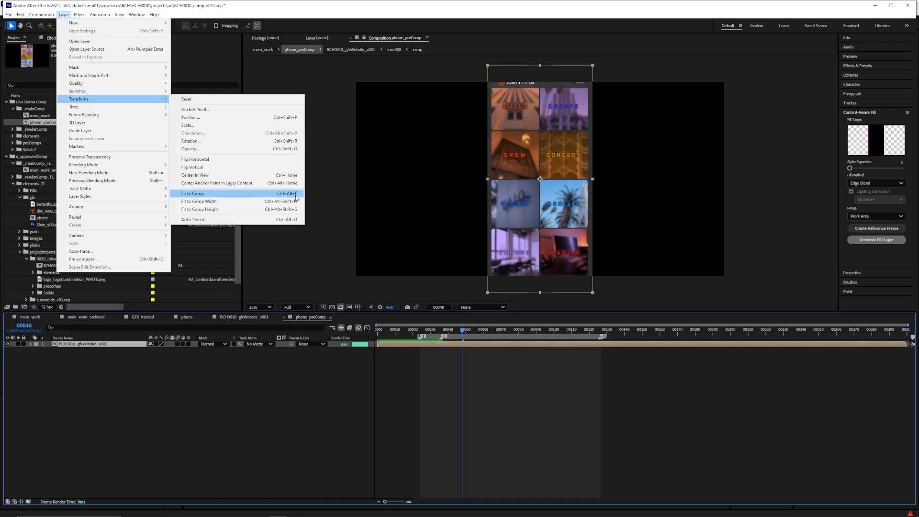
{"action": "left_click", "coordinate": [584, 367]}
Return to main_work and create track data from the Phone Track layer in the Mocha AE effect on Mocha tracking
{"action": "left_click", "coordinate": [332, 328]}
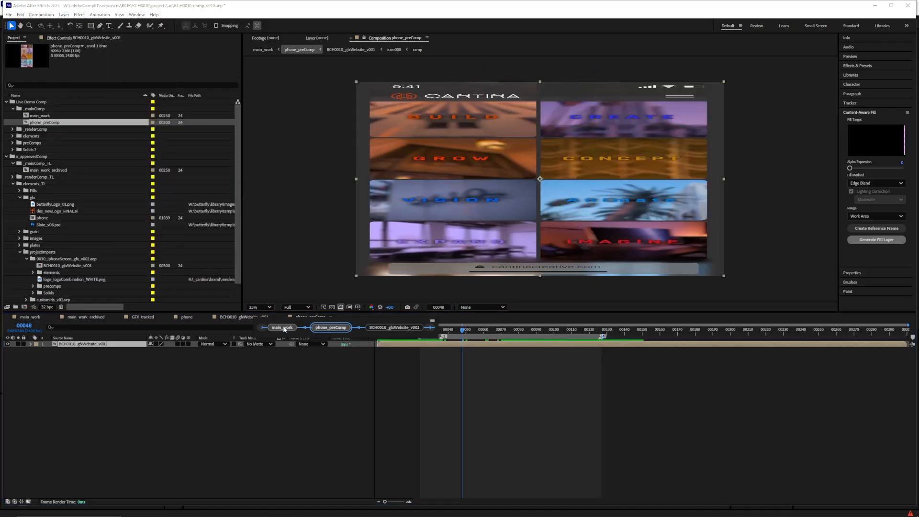
{"action": "left_click", "coordinate": [282, 328]}
{"action": "left_click", "coordinate": [67, 399]}
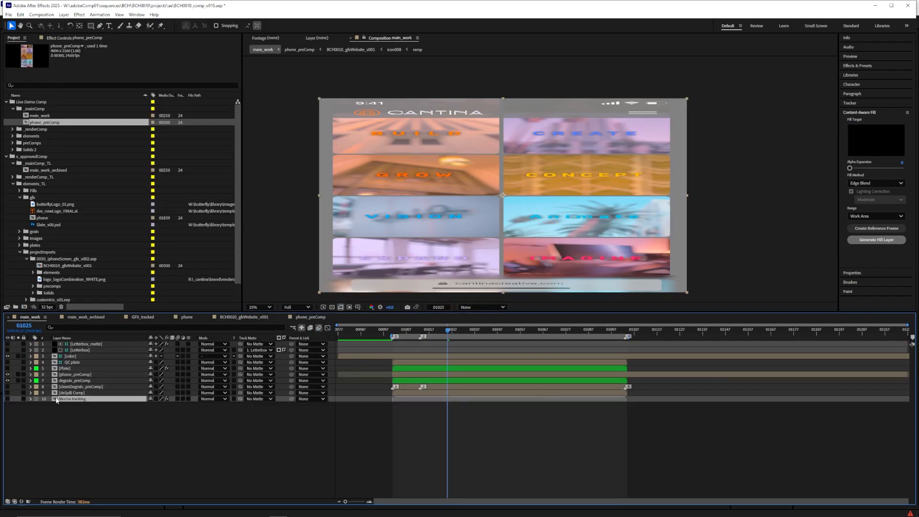
{"action": "key", "text": "F3"}
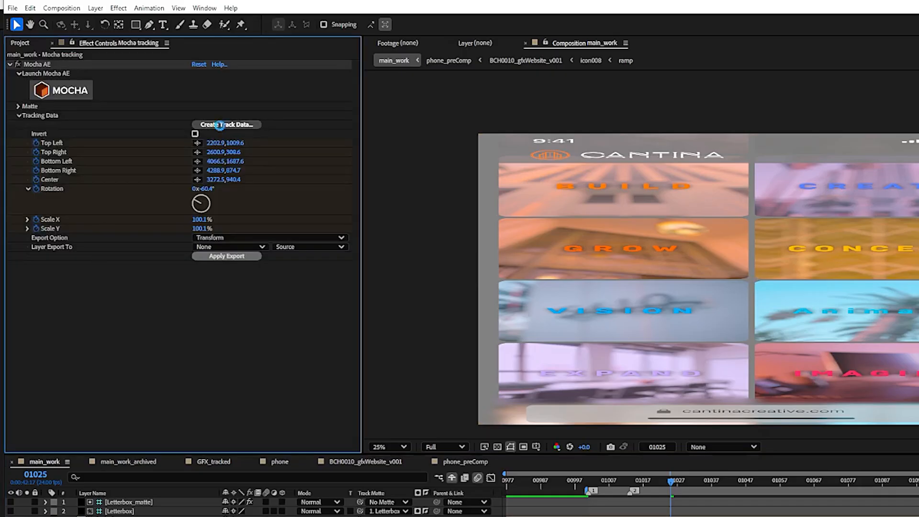
{"action": "left_click", "coordinate": [219, 125]}
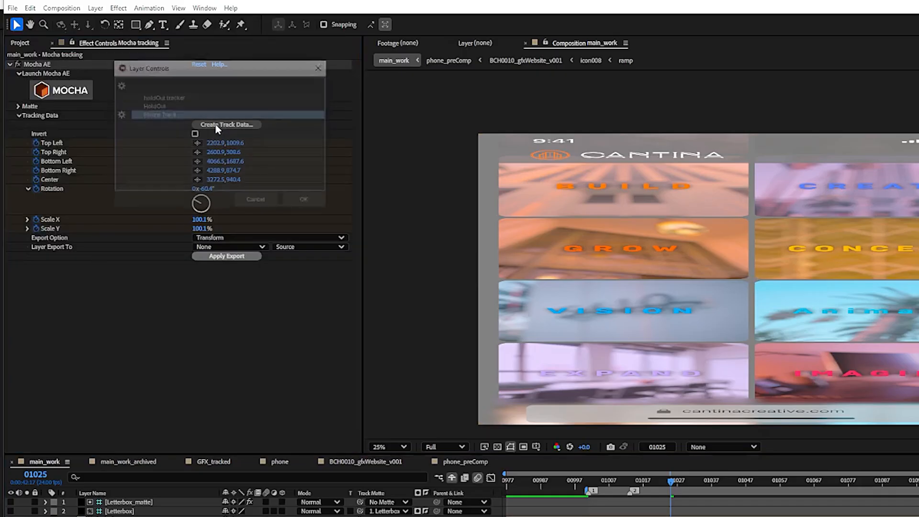
{"action": "left_click", "coordinate": [154, 110]}
{"action": "left_click", "coordinate": [307, 199]}
Export the tracking data to phone_preComp as Corner Pin (Support Motion Blur) and scrub the shot to check the insert
{"action": "left_click", "coordinate": [215, 238]}
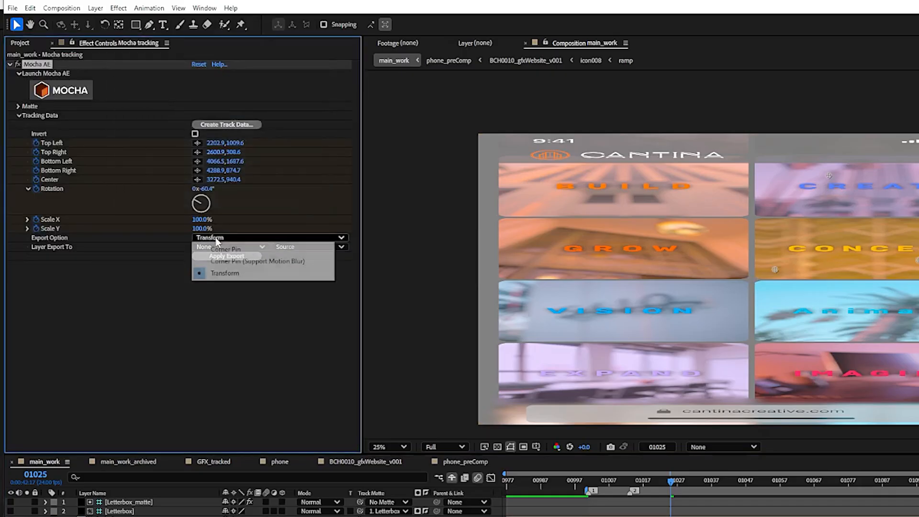
{"action": "left_click", "coordinate": [225, 261]}
{"action": "left_click", "coordinate": [217, 248]}
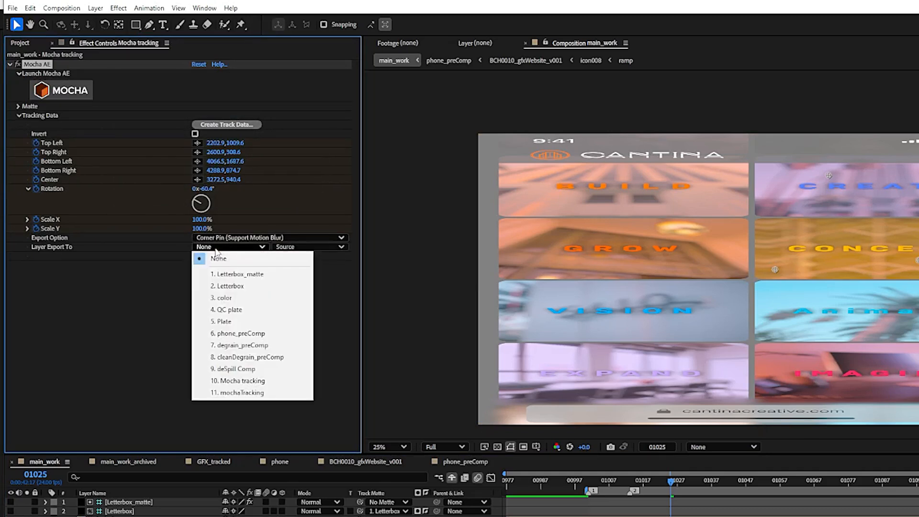
{"action": "left_click", "coordinate": [285, 336]}
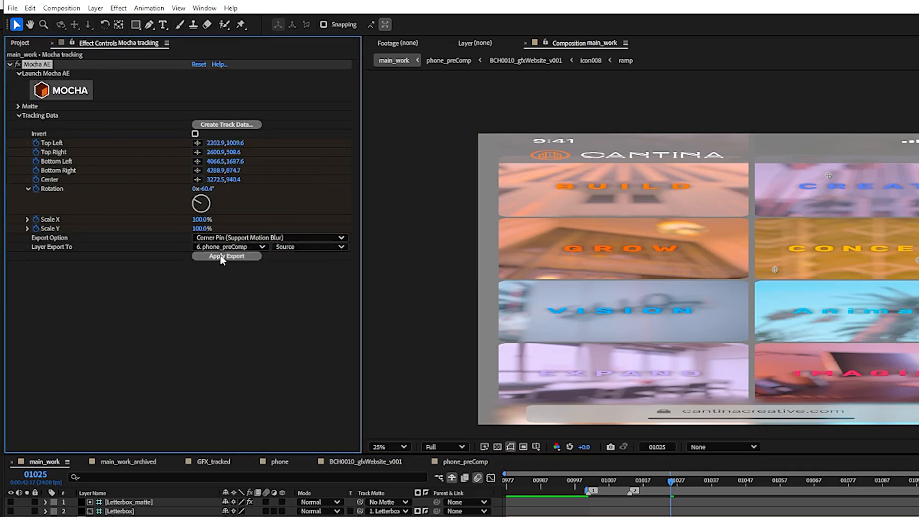
{"action": "left_click", "coordinate": [221, 257]}
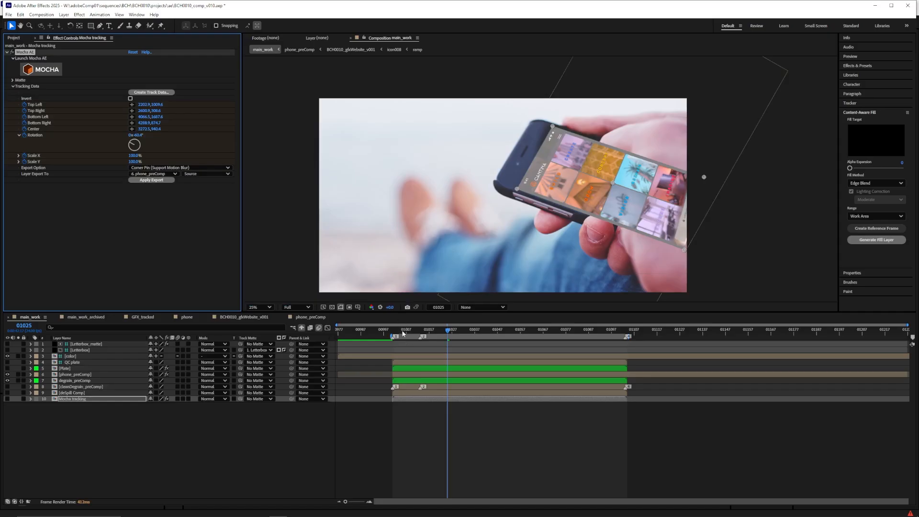
{"action": "left_click_drag", "start_coordinate": [402, 334], "coordinate": [612, 334]}
Open phone_preComp and add a solid named checkerBoard that matches the comp size
{"action": "left_click", "coordinate": [299, 50]}
{"action": "left_click", "coordinate": [64, 14]}
{"action": "mouse_move", "coordinate": [143, 23]}
{"action": "left_click", "coordinate": [267, 31]}
{"action": "type", "text": "checkerBoard"}
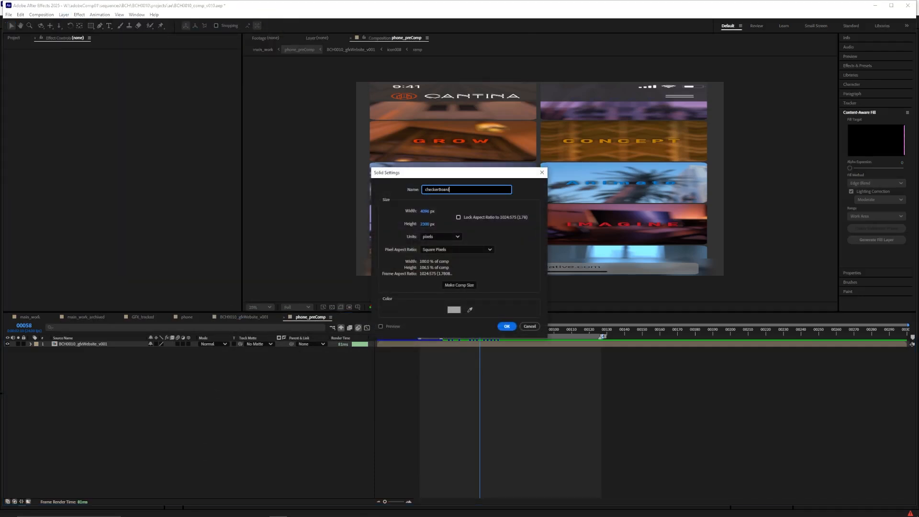
{"action": "key", "text": "Return"}
{"action": "left_click", "coordinate": [63, 14]}
{"action": "left_click", "coordinate": [79, 32]}
{"action": "left_click", "coordinate": [457, 276]}
{"action": "key", "text": "Return"}
Apply the Checkerboard effect to the checkerBoard solid with width 200 and colour ff0000
{"action": "key", "text": "ctrl+space"}
{"action": "type", "text": "check"}
{"action": "key", "text": "Return"}
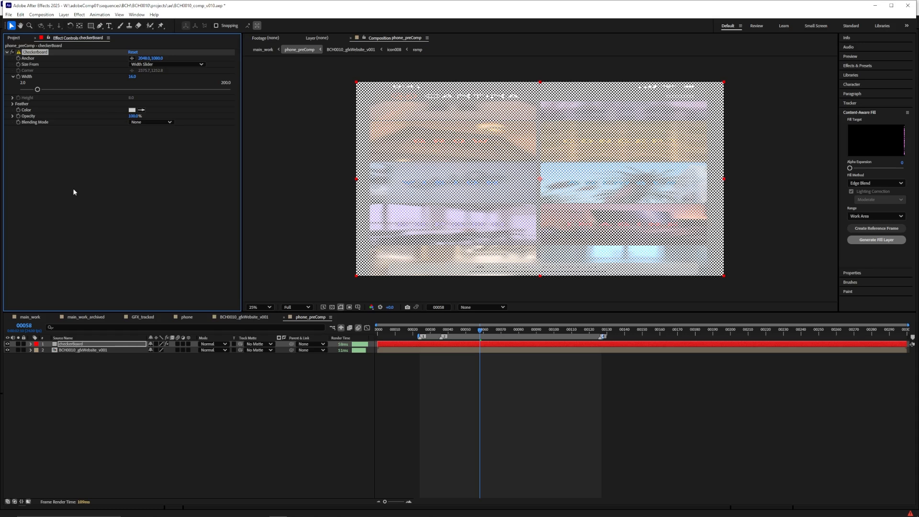
{"action": "left_click_drag", "start_coordinate": [47, 90], "coordinate": [230, 91]}
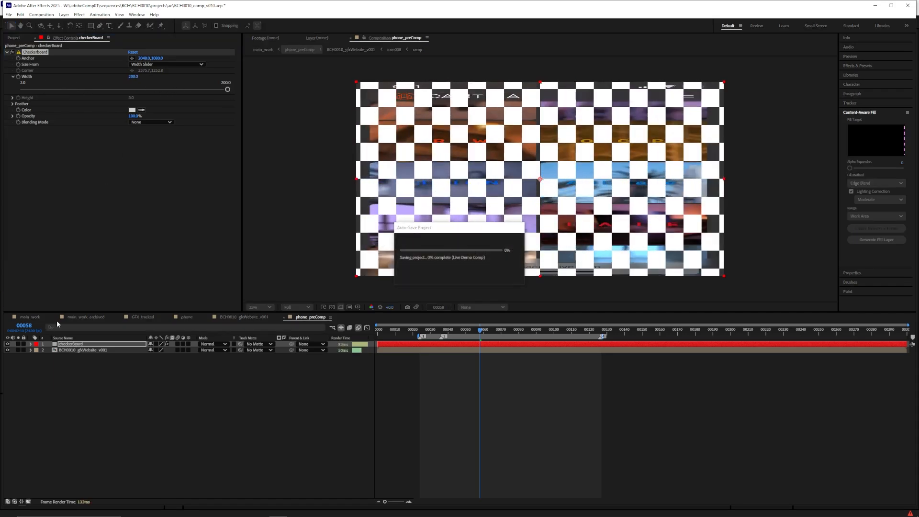
{"action": "left_click", "coordinate": [132, 110]}
{"action": "type", "text": "ff0000"}
{"action": "key", "text": "Return"}
Hide the website graphics layer and play main_work to examine how the checkerboard sticks to the phone screen
{"action": "left_click", "coordinate": [7, 350]}
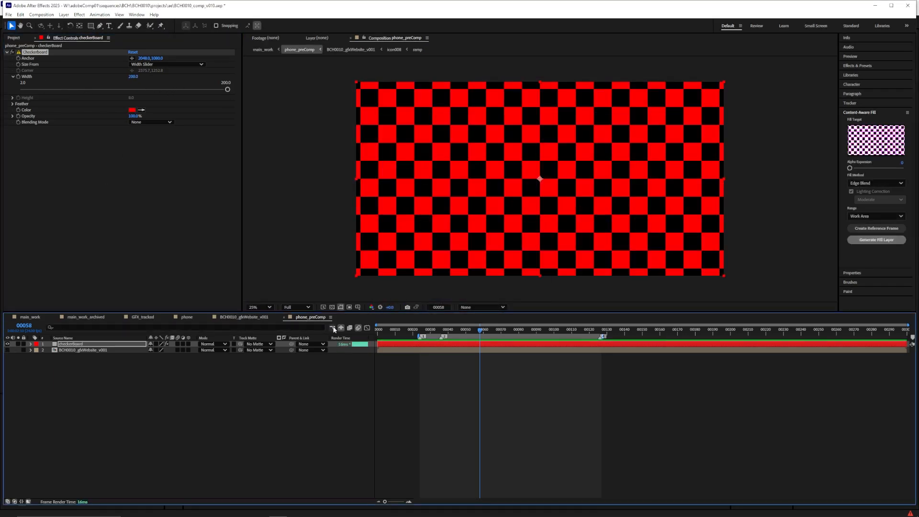
{"action": "left_click", "coordinate": [29, 316]}
{"action": "key", "text": "space"}
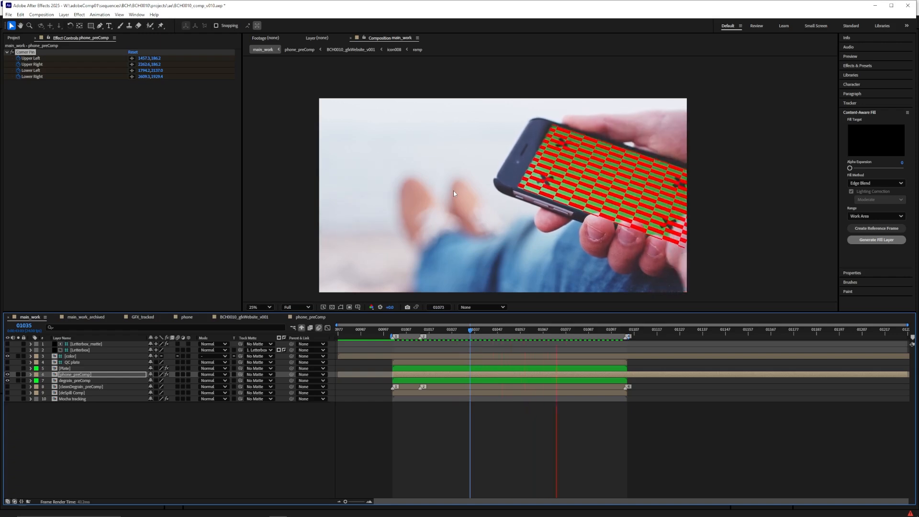
Pre-compose phone_preComp as GFX_tracked Precomp with all attributes moved, and give the new layer a Purple label
{"action": "key", "text": "ctrl+shift+c"}
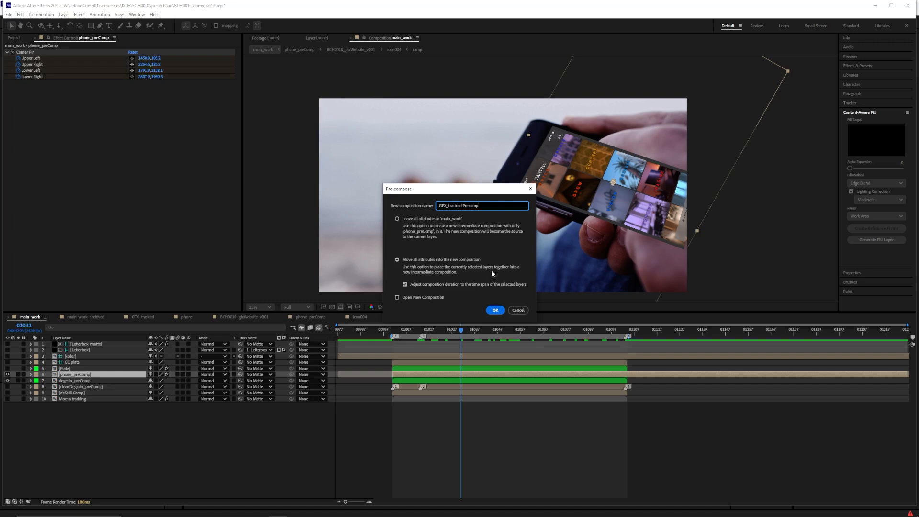
{"action": "left_click", "coordinate": [488, 315]}
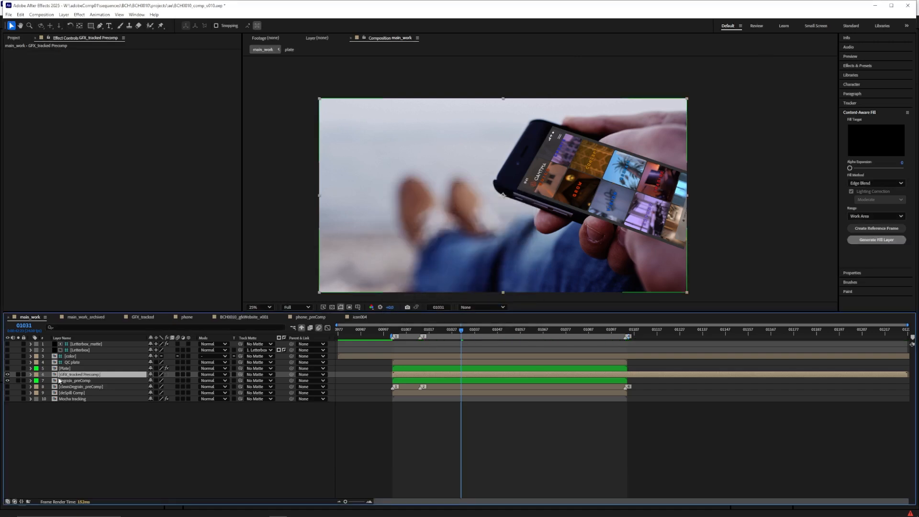
{"action": "left_click", "coordinate": [36, 375]}
{"action": "left_click", "coordinate": [67, 320]}
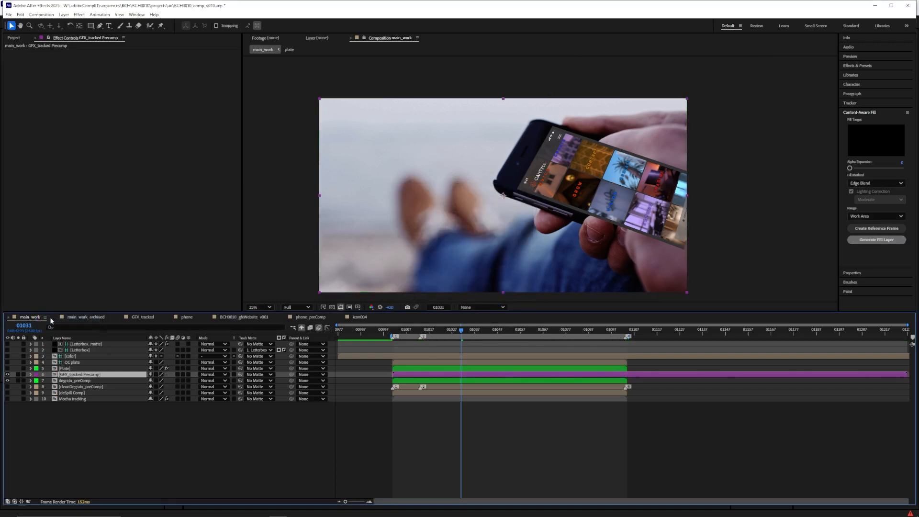
Select the QC plate layer in main_work, and label phone_GFX_preComp Purple inside GFX_tracked Precomp
{"action": "left_click", "coordinate": [62, 368]}
{"action": "left_click", "coordinate": [71, 363]}
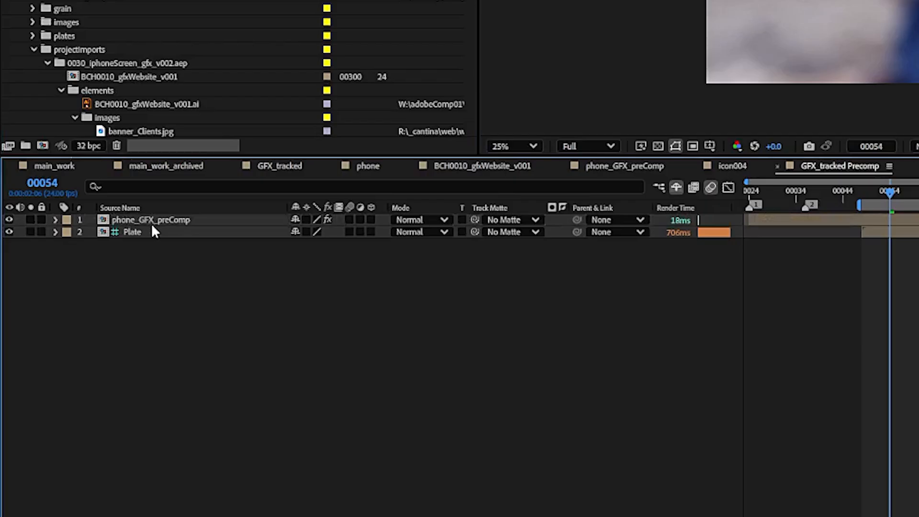
{"action": "left_click", "coordinate": [67, 230]}
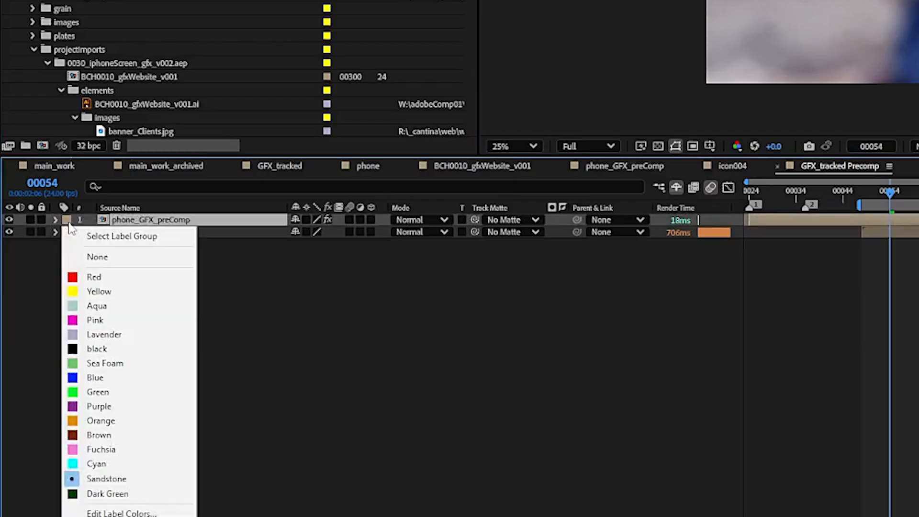
{"action": "left_click", "coordinate": [104, 411]}
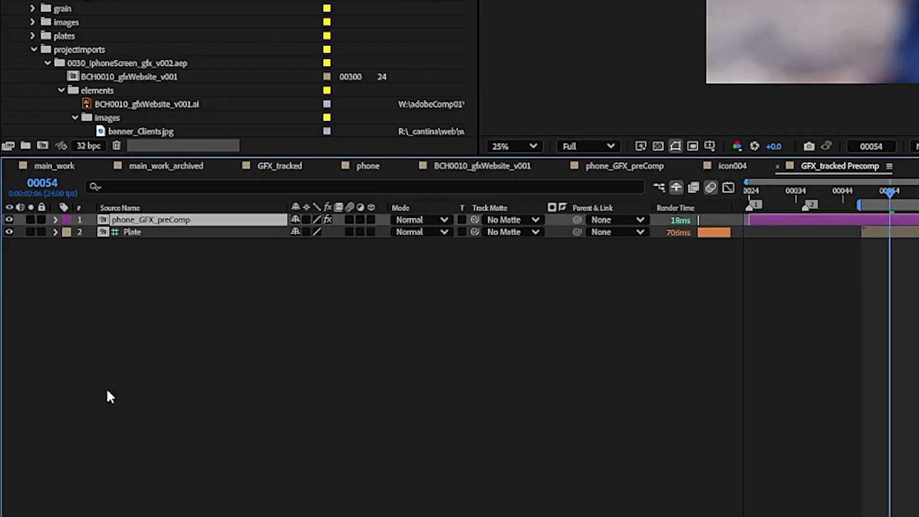
Add an adjustment layer in GFX_tracked Precomp, duplicate it, and rename the top copy Color Grade
{"action": "right_click", "coordinate": [125, 282]}
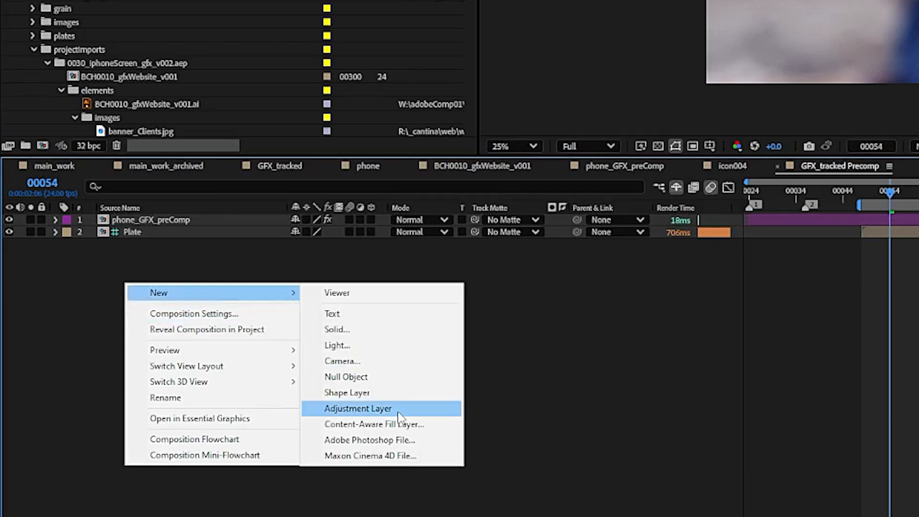
{"action": "left_click", "coordinate": [400, 415]}
{"action": "key", "text": "ctrl+d"}
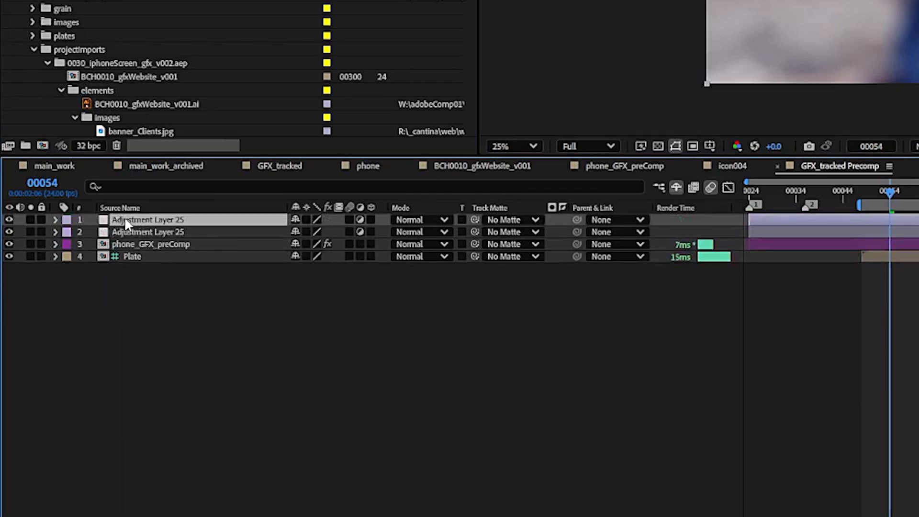
{"action": "key", "text": "Return"}
{"action": "type", "text": "Color"}
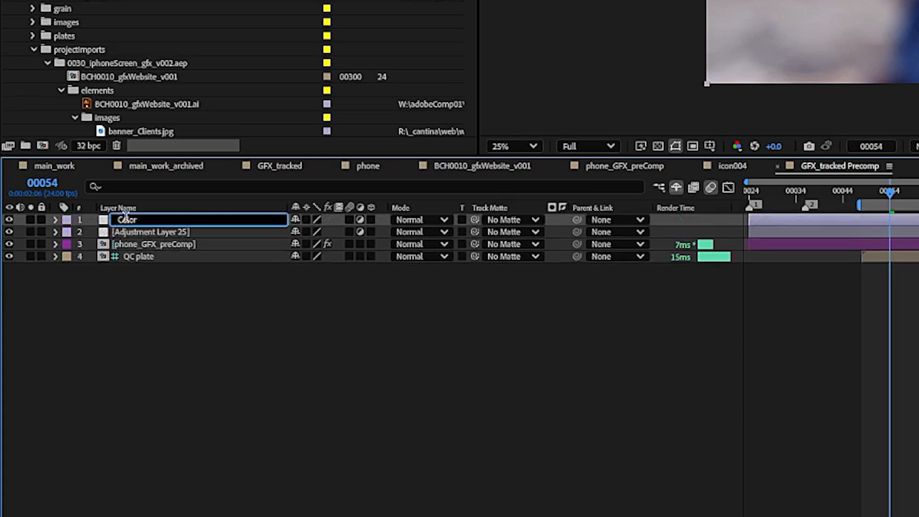
{"action": "type", "text": " Grade"}
Rename the adjustment layer directly above phone_GFX_preComp as DoF
{"action": "left_click", "coordinate": [127, 234]}
{"action": "key", "text": "Return"}
{"action": "type", "text": "Do"}
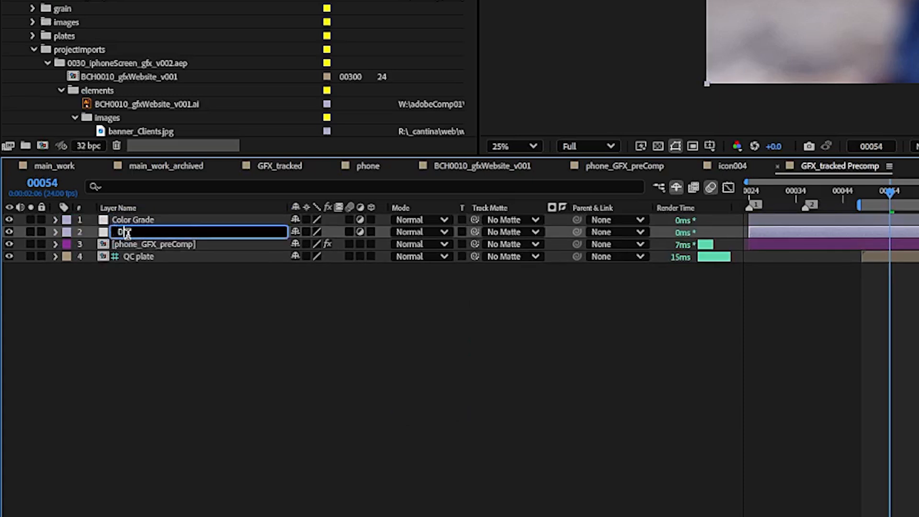
{"action": "type", "text": "F"}
{"action": "key", "text": "Return"}
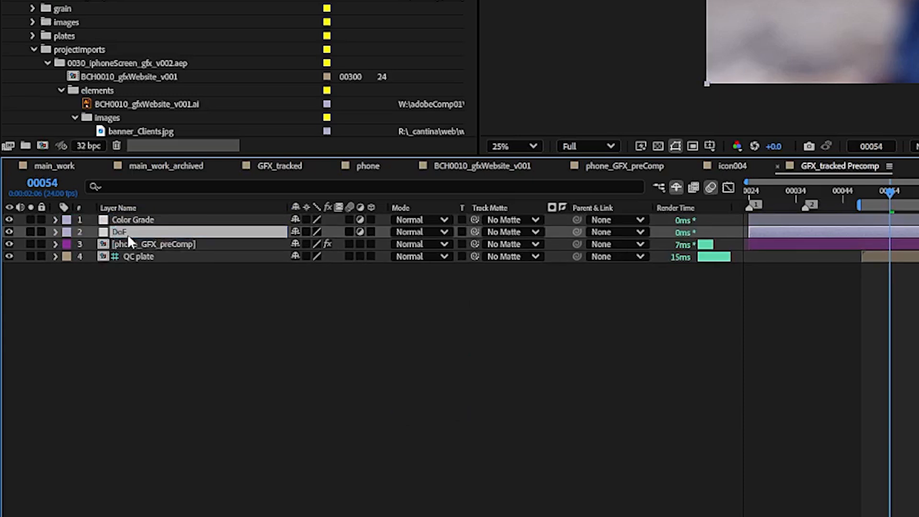
{"action": "left_click", "coordinate": [148, 294]}
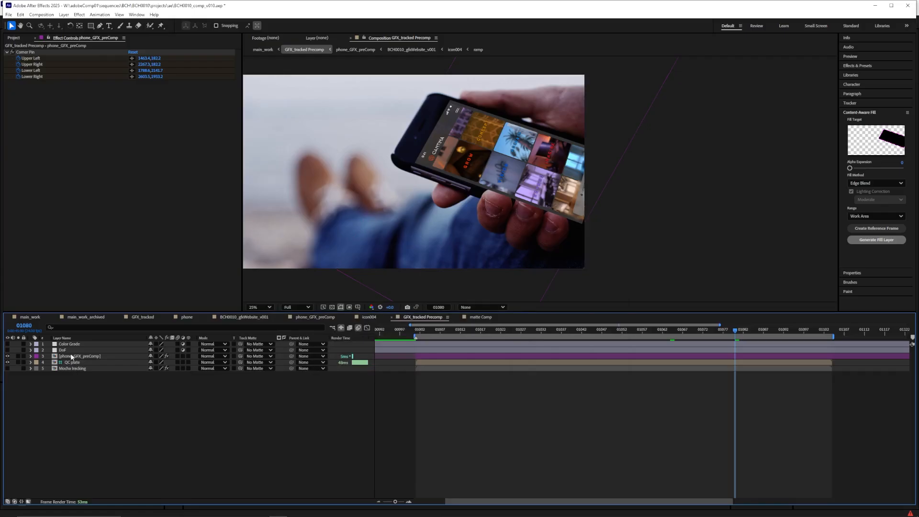
Select the Corner Pin effect on phone_GFX_preComp and scrub back to about frame 1029 to examine the tracked corners
{"action": "left_click", "coordinate": [71, 357]}
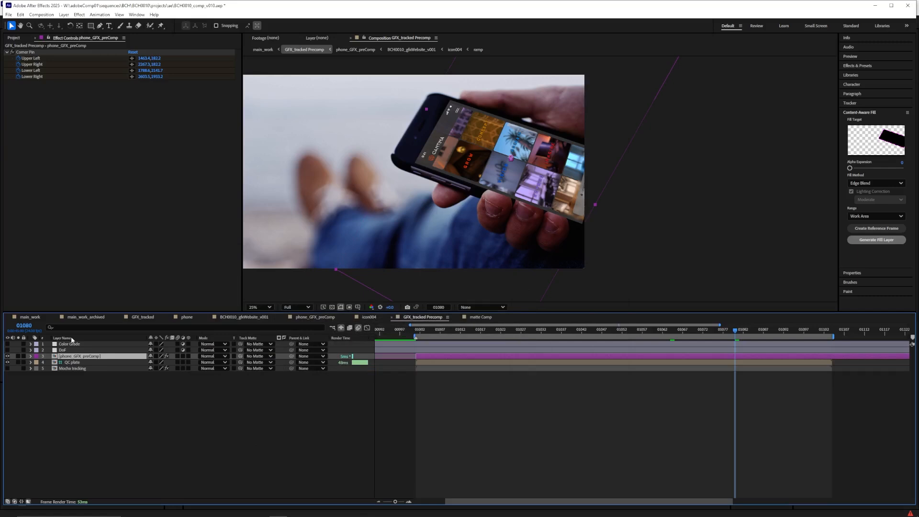
{"action": "left_click", "coordinate": [31, 54]}
{"action": "left_click_drag", "start_coordinate": [693, 332], "coordinate": [529, 336]}
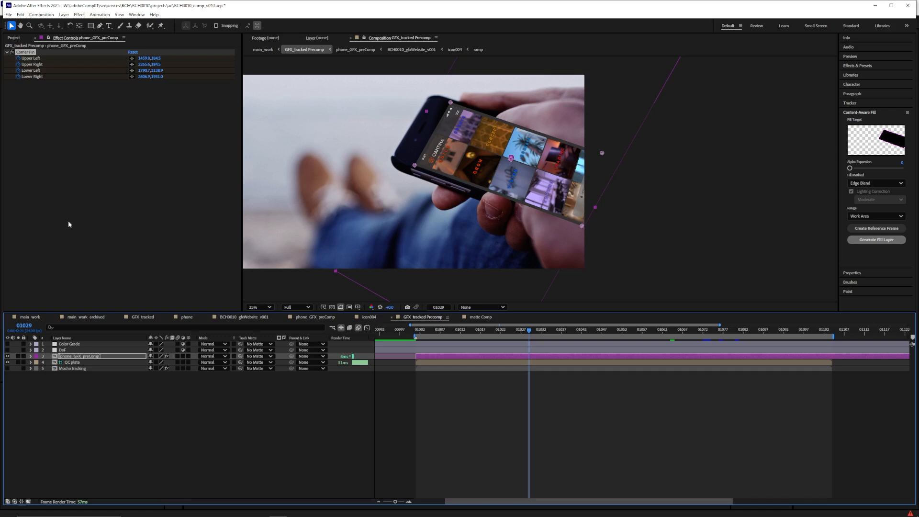
Select the Mocha tracking layer in GFX_tracked Precomp and launch Mocha AE from its effect
{"action": "key", "text": "F3"}
{"action": "left_click", "coordinate": [73, 368]}
{"action": "left_click", "coordinate": [41, 69]}
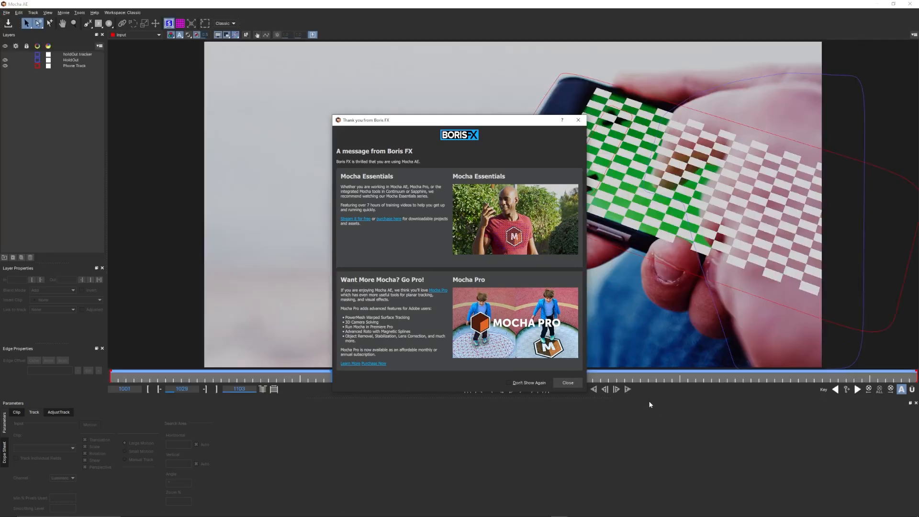
{"action": "left_click", "coordinate": [570, 384]}
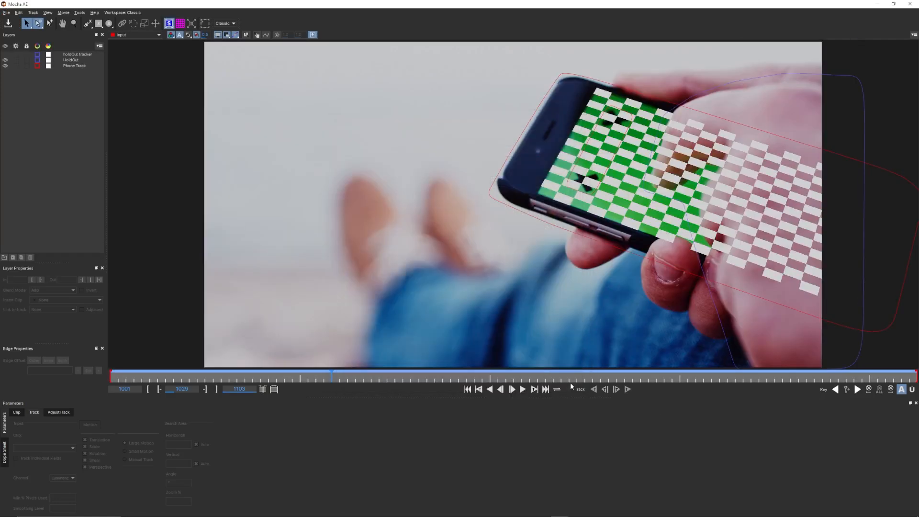
Set the Phone Track layer's insert clip to None and check the bare track at about frame 1062
{"action": "left_click", "coordinate": [68, 67]}
{"action": "left_click", "coordinate": [65, 414]}
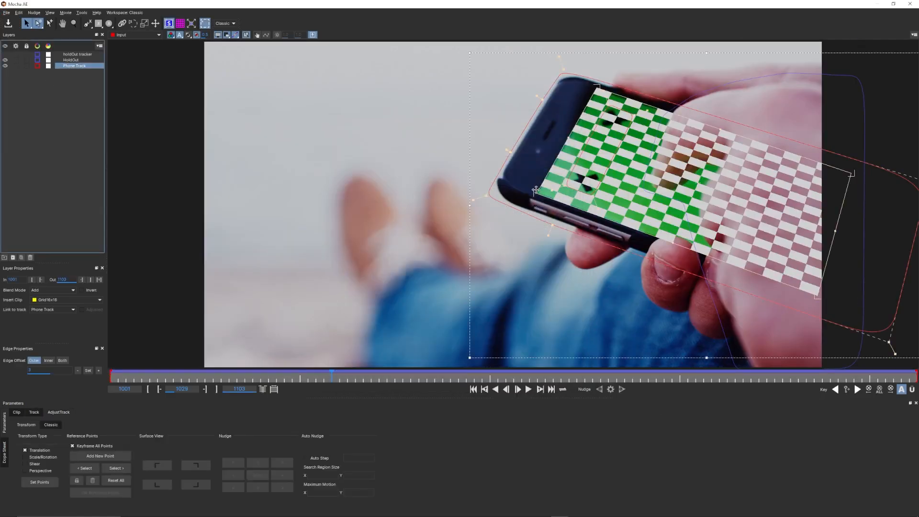
{"action": "left_click", "coordinate": [48, 302]}
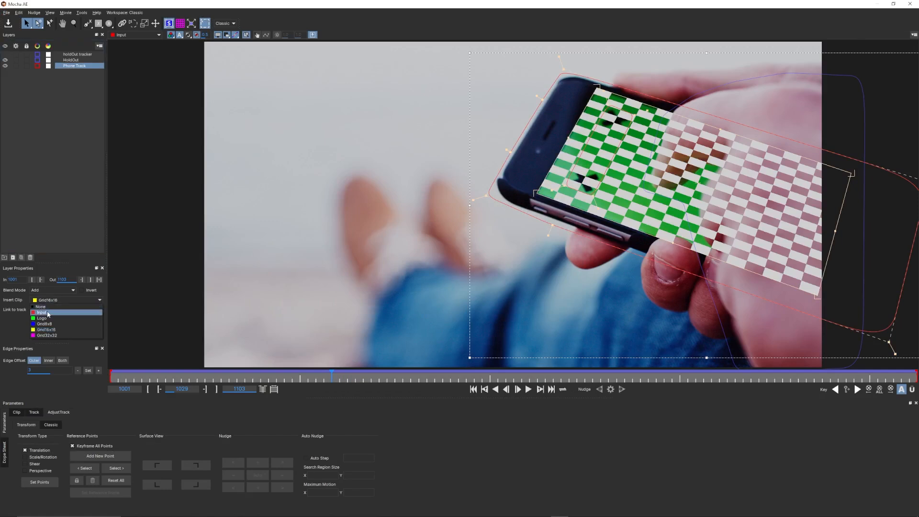
{"action": "left_click", "coordinate": [50, 310]}
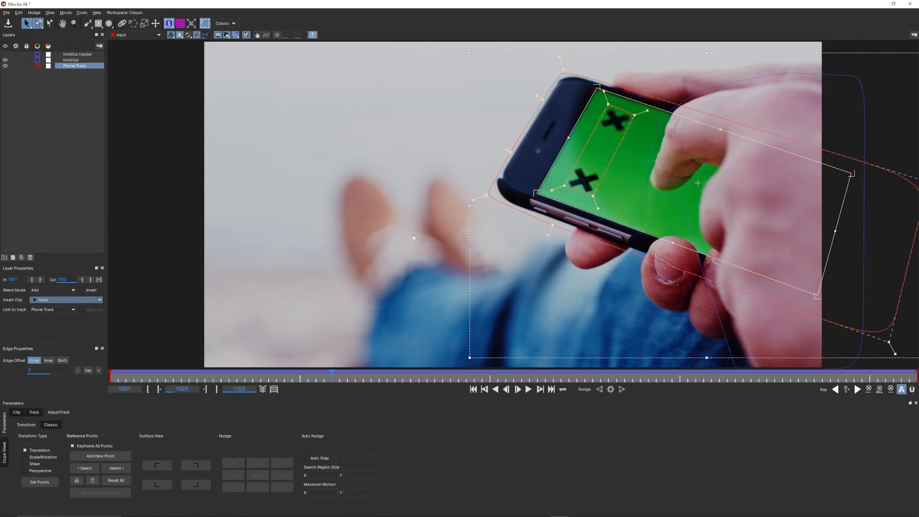
{"action": "left_click", "coordinate": [592, 380]}
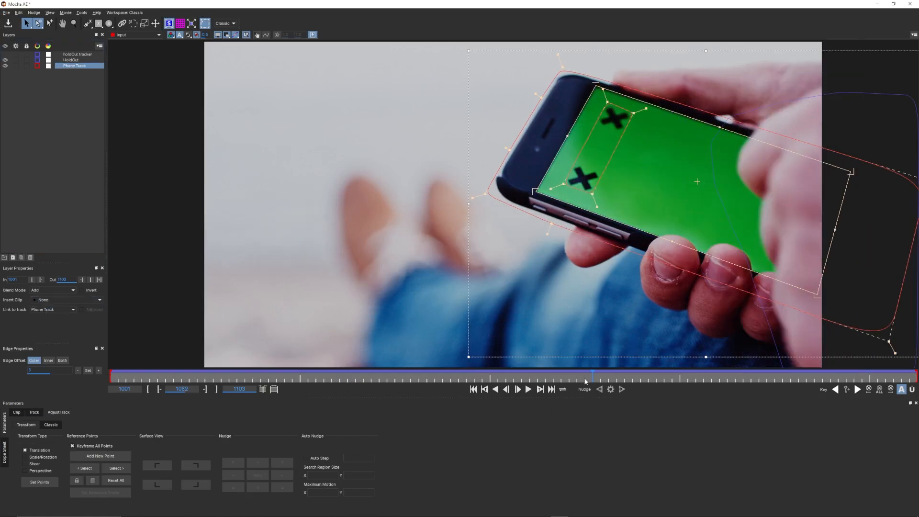
Save the Mocha AE project, close it and return to After Effects
{"action": "left_click", "coordinate": [7, 13]}
{"action": "left_click", "coordinate": [14, 30]}
{"action": "left_click", "coordinate": [909, 4]}
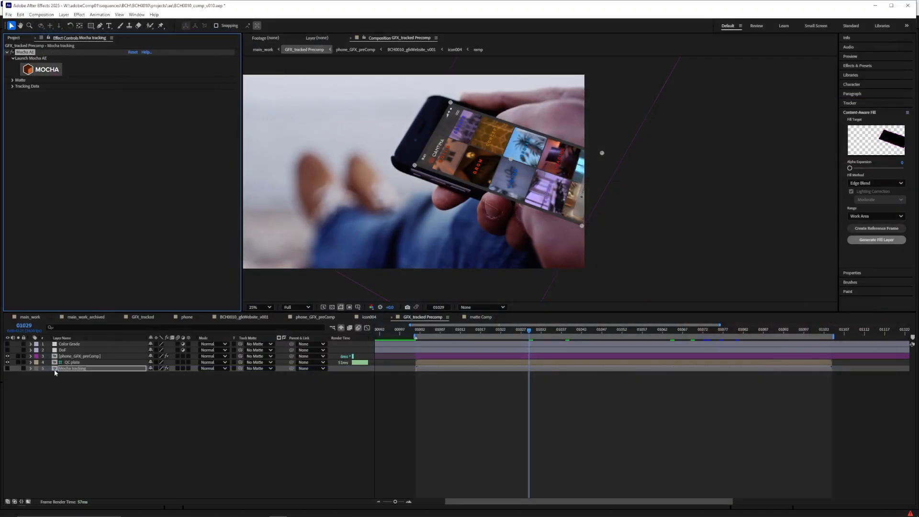
Apply the CC Power Pin effect to the phone_GFX_preComp layer
{"action": "left_click", "coordinate": [64, 357]}
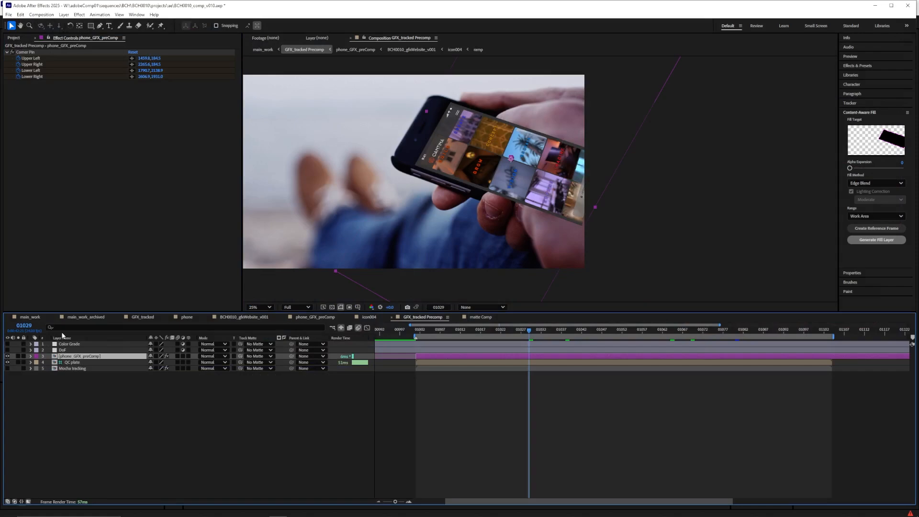
{"action": "key", "text": "ctrl+space"}
{"action": "type", "text": "pin"}
{"action": "key", "text": "Return"}
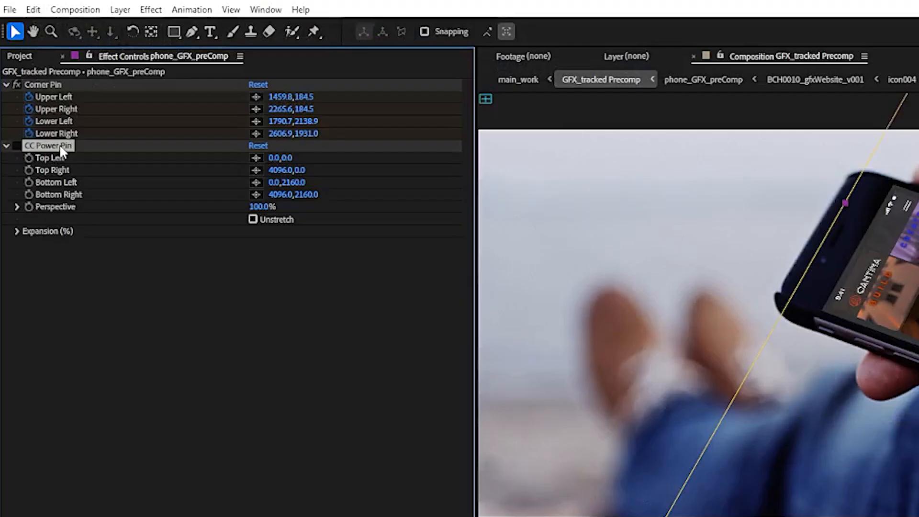
Set CC Power Pin's Top Right, Bottom Left and Bottom Right coordinates to 0,0
{"action": "left_click", "coordinate": [283, 170]}
{"action": "type", "text": "0"}
{"action": "left_click", "coordinate": [297, 183]}
{"action": "type", "text": "0"}
{"action": "left_click", "coordinate": [311, 195]}
{"action": "type", "text": "0"}
{"action": "left_click", "coordinate": [278, 194]}
{"action": "type", "text": "0"}
{"action": "left_click", "coordinate": [274, 301]}
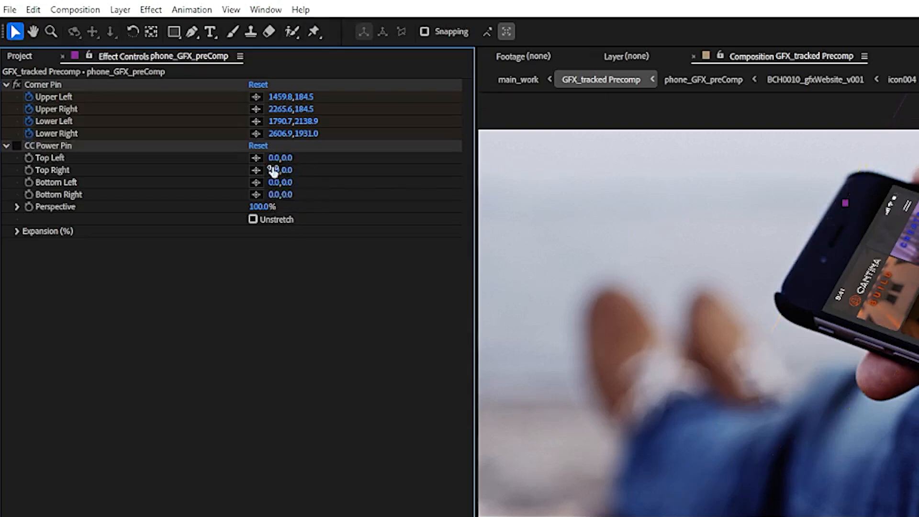
Link CC Power Pin's Top Left and Top Right by expression to Corner Pin's Upper Left and Upper Right
{"action": "left_click", "coordinate": [57, 146]}
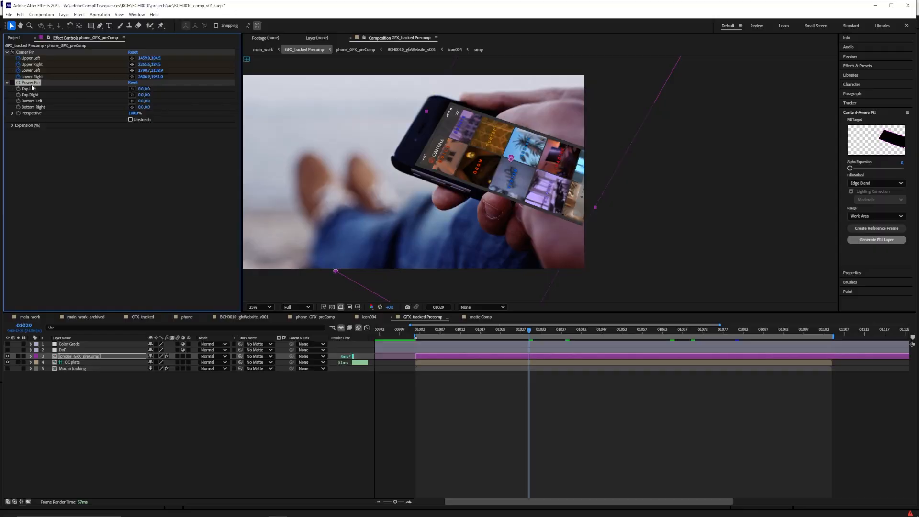
{"action": "left_click", "coordinate": [31, 357]}
{"action": "left_click", "coordinate": [43, 405]}
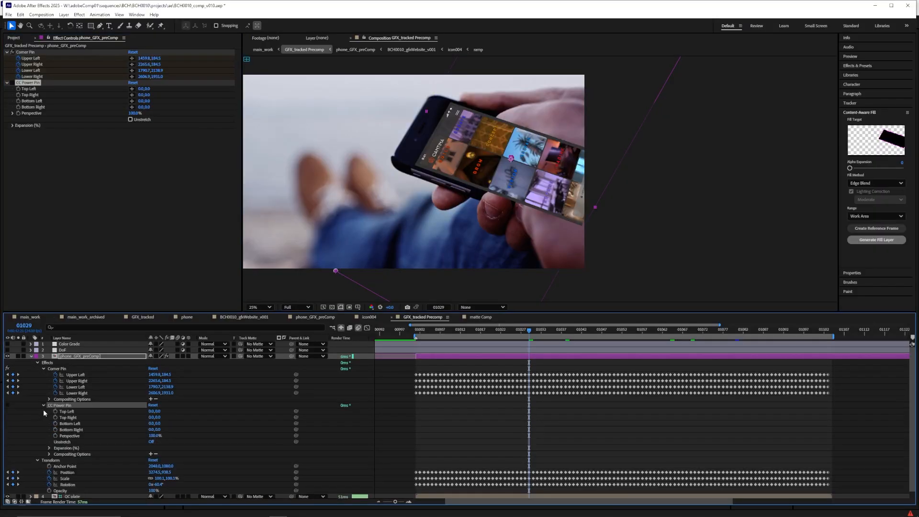
{"action": "left_click", "coordinate": [55, 412], "text": "alt"}
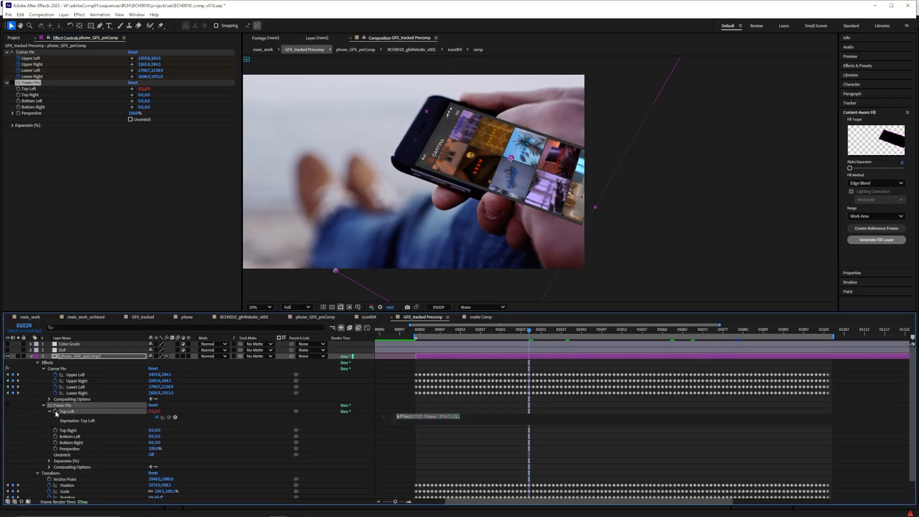
{"action": "left_click_drag", "start_coordinate": [170, 419], "coordinate": [84, 377]}
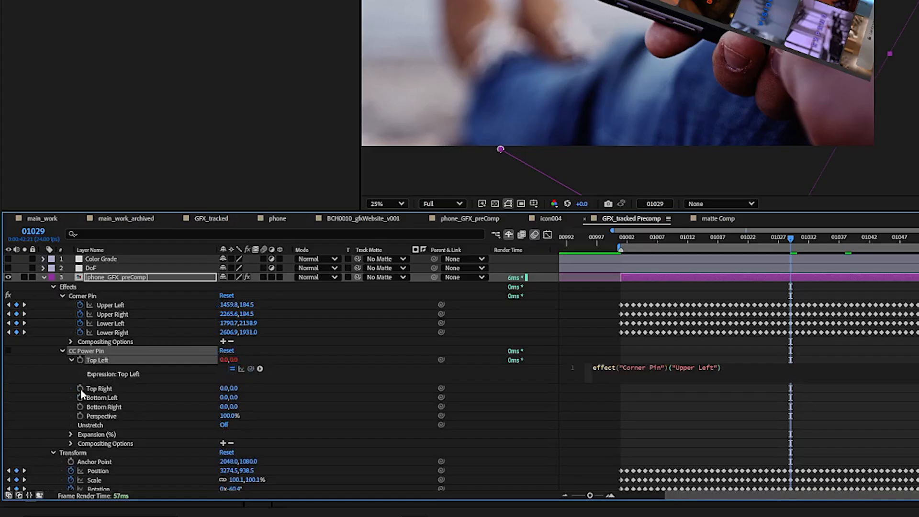
{"action": "left_click", "coordinate": [55, 431], "text": "alt"}
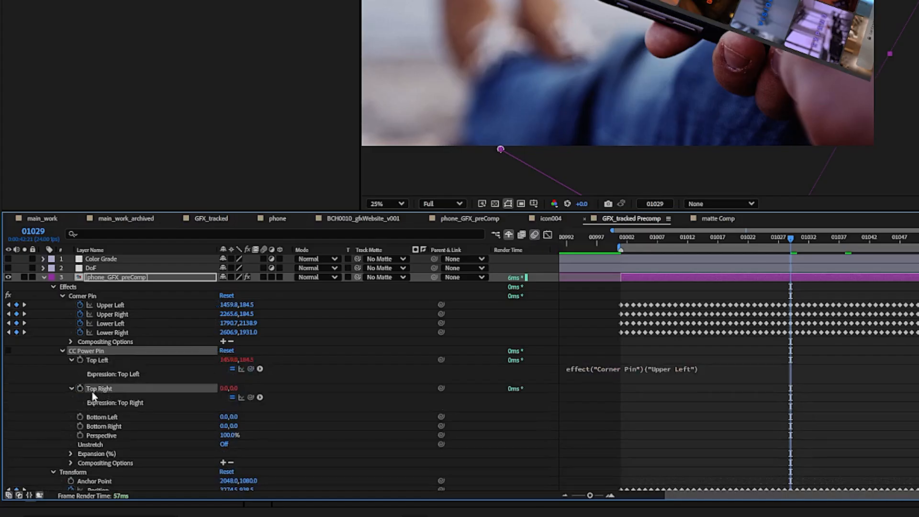
{"action": "left_click_drag", "start_coordinate": [251, 397], "coordinate": [124, 314]}
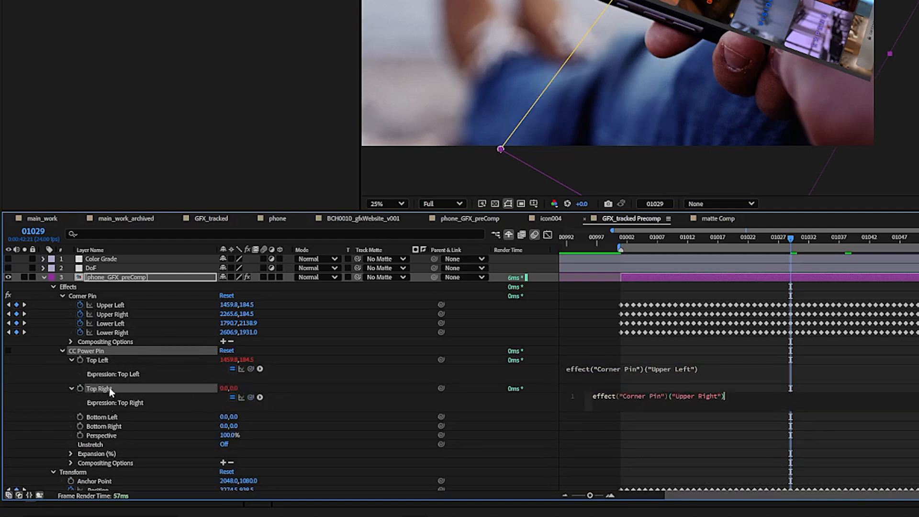
Link CC Power Pin's Bottom Left and Bottom Right by expression to Corner Pin's Lower Left and Lower Right
{"action": "left_click", "coordinate": [107, 420]}
{"action": "left_click", "coordinate": [80, 416], "text": "alt"}
{"action": "left_click_drag", "start_coordinate": [250, 424], "coordinate": [124, 324]}
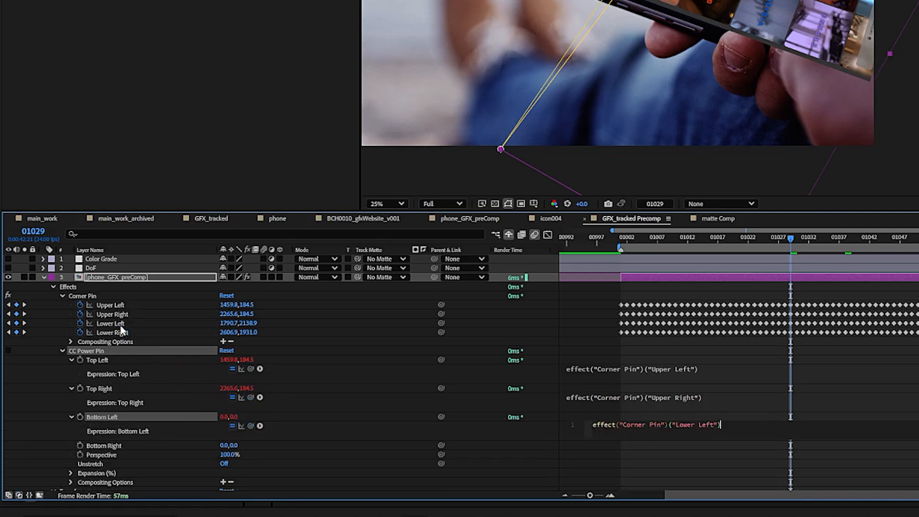
{"action": "left_click", "coordinate": [84, 447]}
{"action": "left_click", "coordinate": [80, 446], "text": "alt"}
{"action": "left_click_drag", "start_coordinate": [250, 455], "coordinate": [124, 334]}
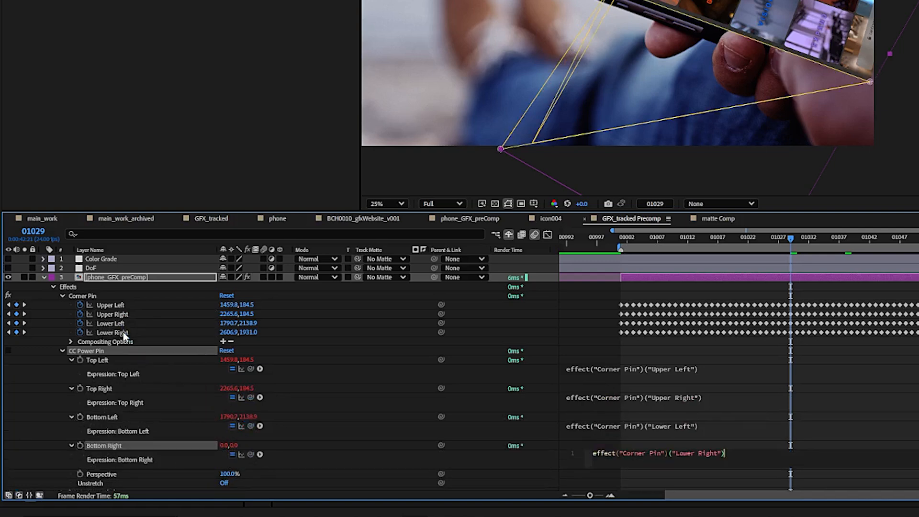
Append +value to the Top Left and Top Right expressions of CC Power Pin
{"action": "left_click", "coordinate": [777, 368]}
{"action": "left_click", "coordinate": [737, 367]}
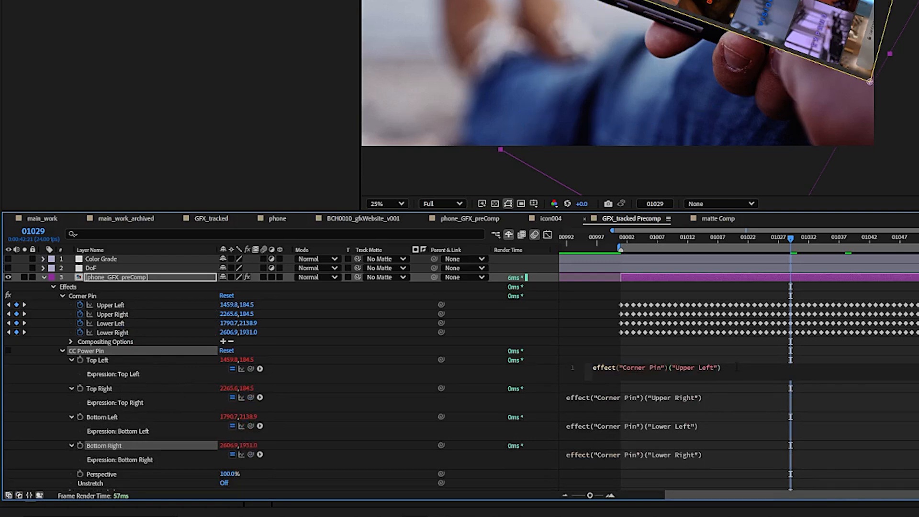
{"action": "type", "text": "+value"}
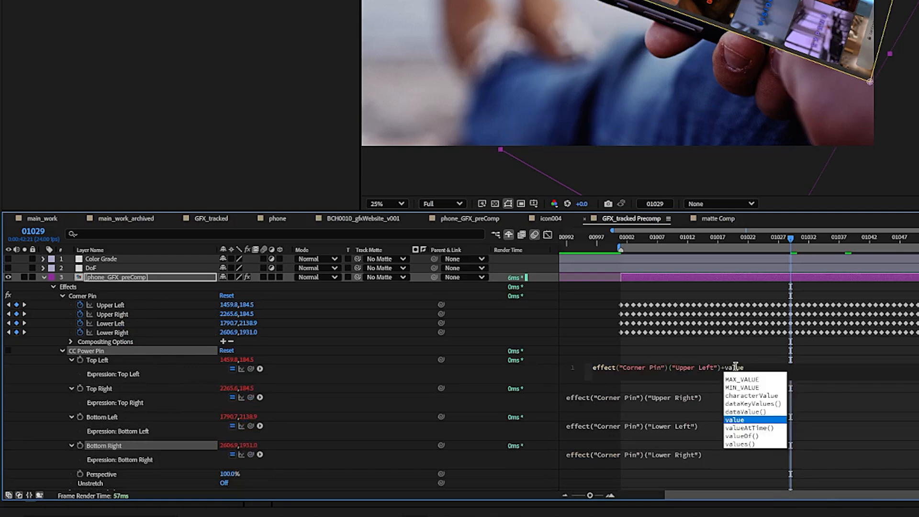
{"action": "key", "text": "Escape"}
{"action": "key", "text": "shift+Left"}
{"action": "key", "text": "shift+Left"}
{"action": "key", "text": "shift+Left"}
{"action": "key", "text": "shift+Left"}
{"action": "key", "text": "shift+Left"}
{"action": "key", "text": "shift+Left"}
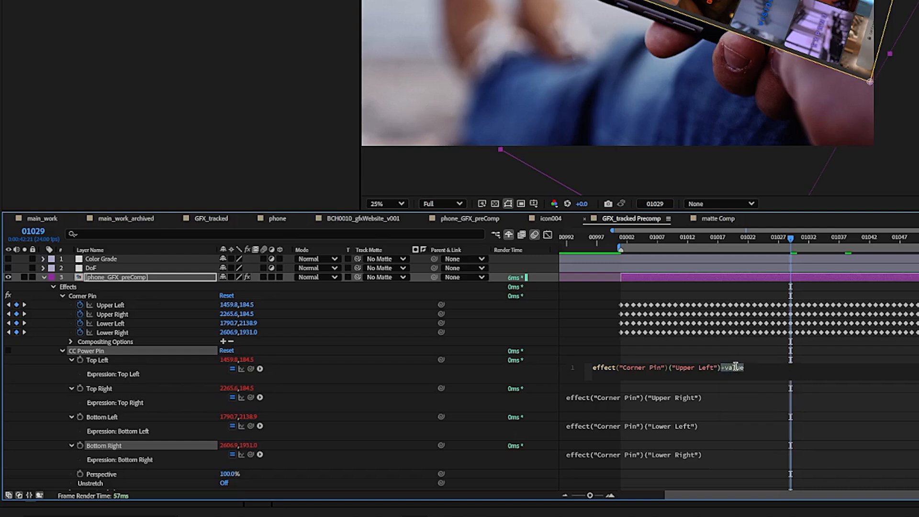
{"action": "left_click", "coordinate": [737, 396]}
{"action": "left_click", "coordinate": [737, 396]}
{"action": "type", "text": "+value"}
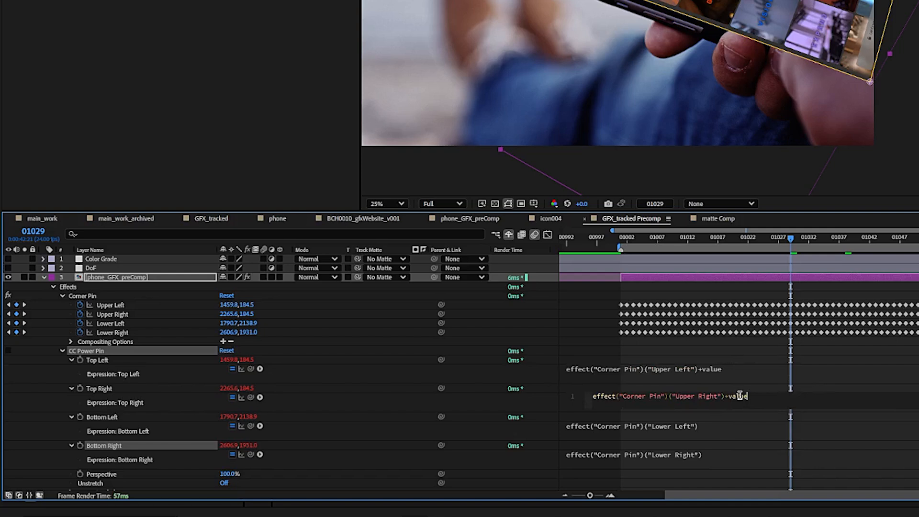
Append +value to the Bottom Left and Bottom Right expressions of CC Power Pin and commit them
{"action": "left_click", "coordinate": [741, 391]}
{"action": "left_click", "coordinate": [723, 426]}
{"action": "left_click", "coordinate": [723, 425]}
{"action": "type", "text": "+value"}
{"action": "left_click", "coordinate": [728, 429]}
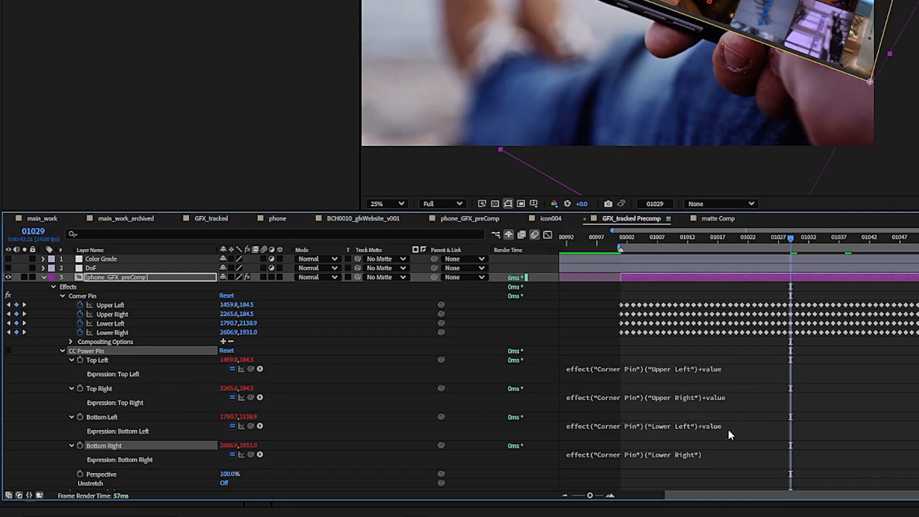
{"action": "left_click", "coordinate": [722, 453]}
{"action": "left_click", "coordinate": [733, 452]}
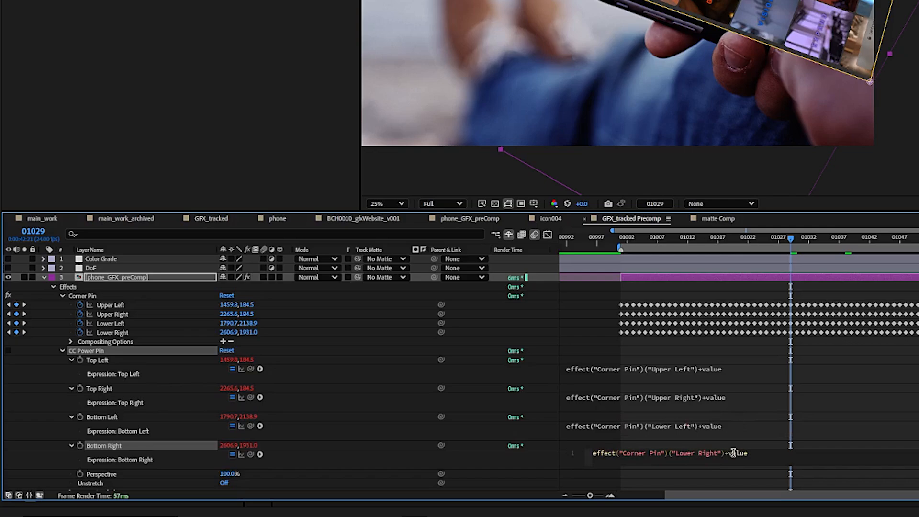
{"action": "key", "text": "KP_Enter"}
{"action": "left_click", "coordinate": [634, 424]}
{"action": "left_click", "coordinate": [737, 425]}
{"action": "key", "text": "KP_Enter"}
{"action": "left_click", "coordinate": [483, 477]}
{"action": "left_click", "coordinate": [486, 475]}
{"action": "type", "text": "+value"}
{"action": "key", "text": "KP_Enter"}
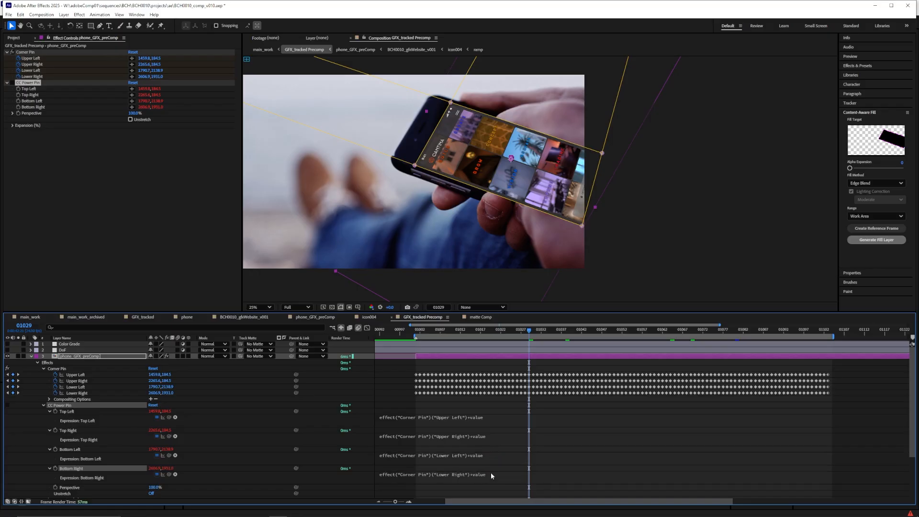
Disable the Corner Pin effect on phone_GFX_preComp and enable CC Power Pin in its place
{"action": "left_click", "coordinate": [62, 357]}
{"action": "left_click", "coordinate": [27, 82]}
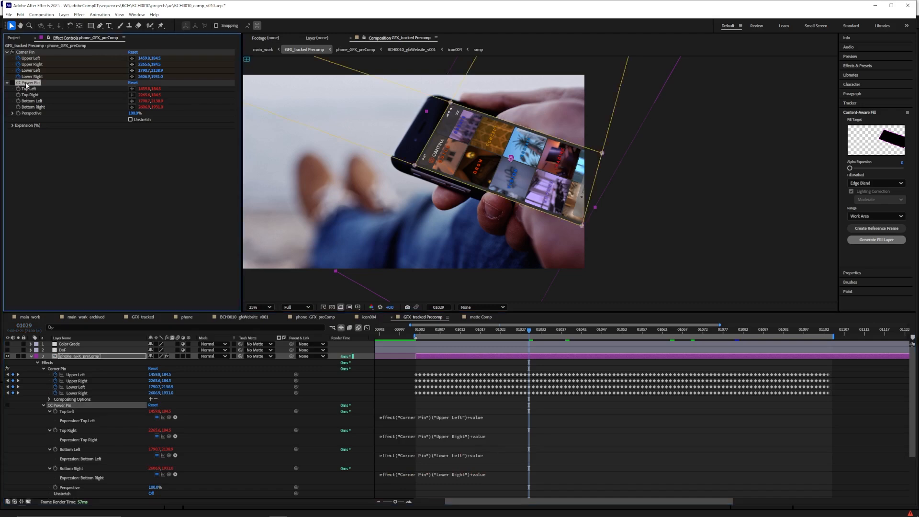
{"action": "left_click", "coordinate": [154, 411]}
{"action": "left_click", "coordinate": [158, 430]}
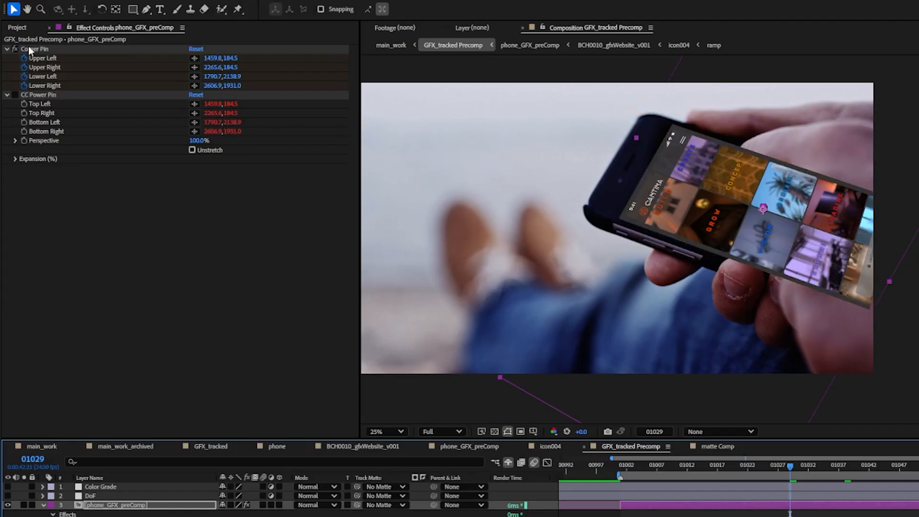
{"action": "left_click", "coordinate": [15, 48]}
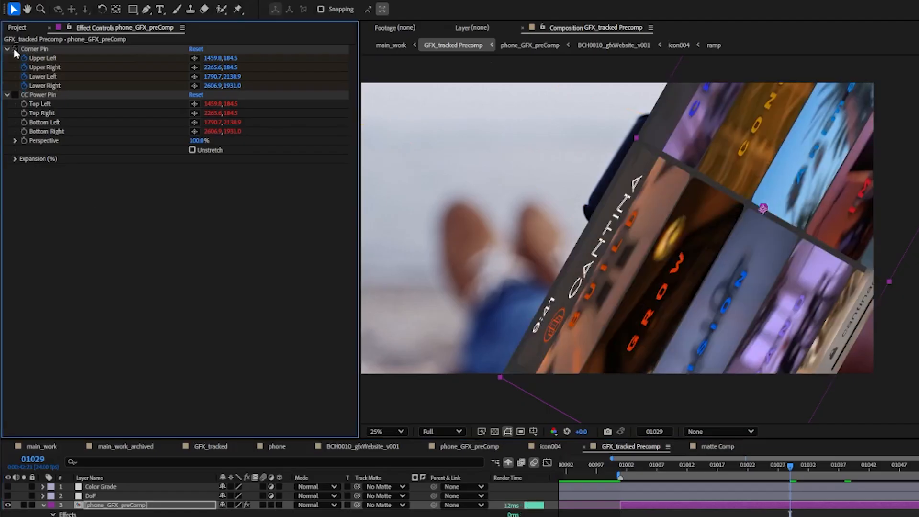
{"action": "left_click", "coordinate": [15, 95]}
{"action": "left_click", "coordinate": [42, 96]}
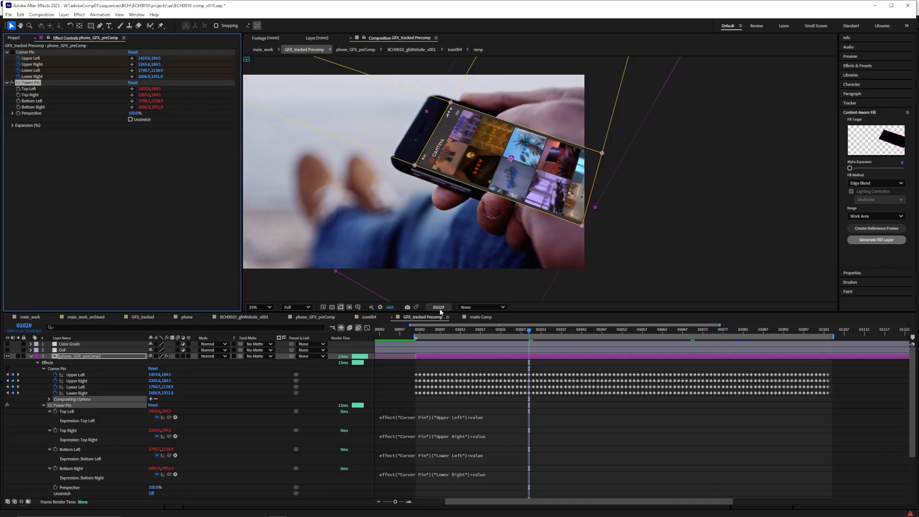
Enable keyframing on all four CC Power Pin corners at about frame 1045
{"action": "left_click_drag", "start_coordinate": [791, 466], "coordinate": [889, 470]}
{"action": "left_click", "coordinate": [55, 411]}
{"action": "left_click", "coordinate": [55, 430]}
{"action": "left_click", "coordinate": [55, 449]}
{"action": "left_click", "coordinate": [55, 469]}
Try pulling CC Power Pin's Top Left corner outward at frame 1053 and Top Right at about frame 1062, then review the motion
{"action": "left_click_drag", "start_coordinate": [593, 331], "coordinate": [622, 334]}
{"action": "left_click_drag", "start_coordinate": [415, 165], "coordinate": [401, 172]}
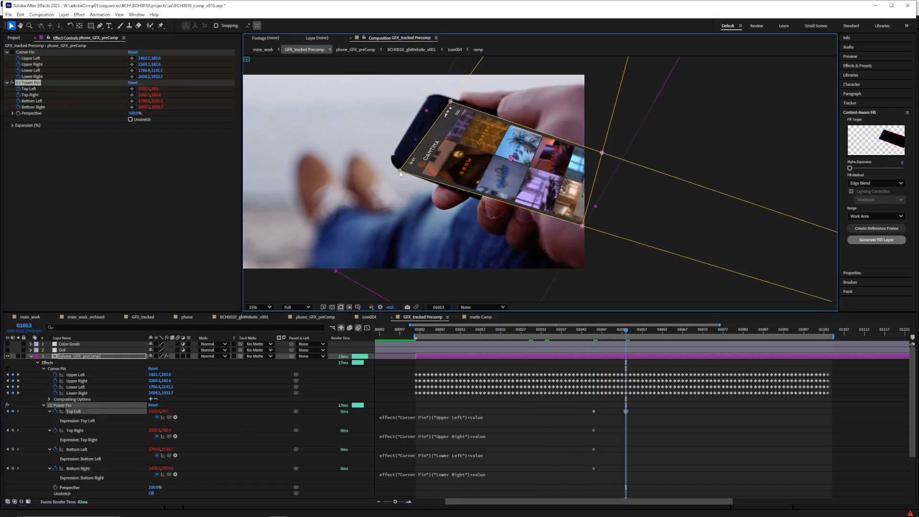
{"action": "left_click_drag", "start_coordinate": [627, 331], "coordinate": [648, 334]}
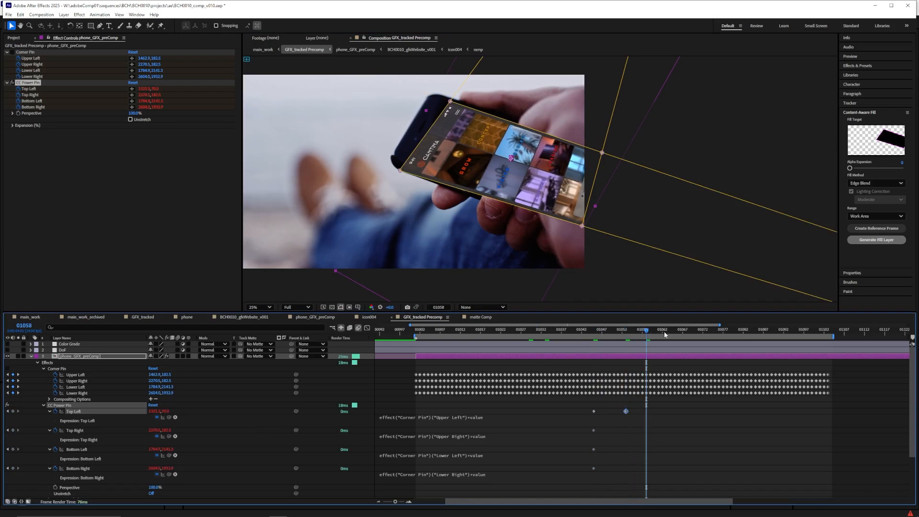
{"action": "left_click", "coordinate": [663, 334]}
{"action": "left_click_drag", "start_coordinate": [449, 101], "coordinate": [433, 95]}
{"action": "left_click", "coordinate": [688, 332]}
{"action": "left_click_drag", "start_coordinate": [688, 332], "coordinate": [742, 331]}
Try nudging CC Power Pin's Top Left corner slightly at frames 1026 and 1008, then scrub through the correction
{"action": "left_click", "coordinate": [616, 332]}
{"action": "left_click_drag", "start_coordinate": [615, 333], "coordinate": [518, 330]}
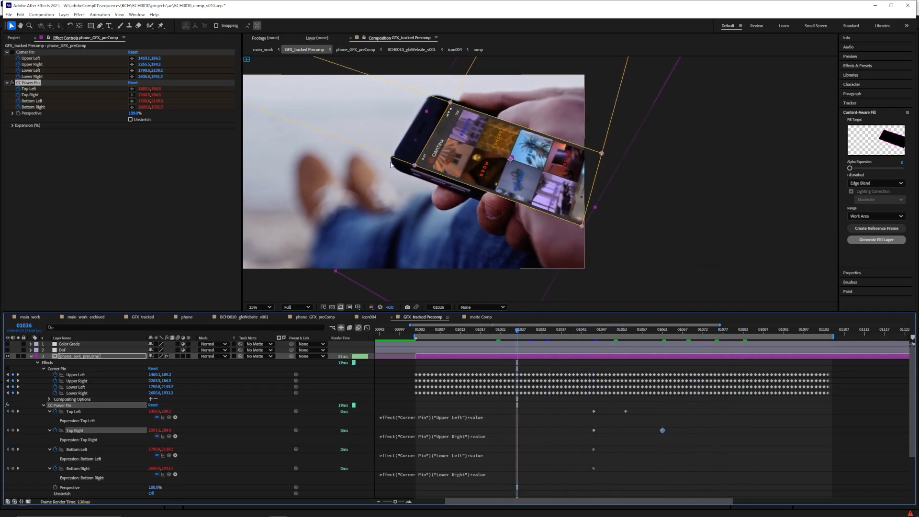
{"action": "left_click_drag", "start_coordinate": [414, 165], "coordinate": [416, 166]}
{"action": "left_click_drag", "start_coordinate": [516, 332], "coordinate": [444, 334]}
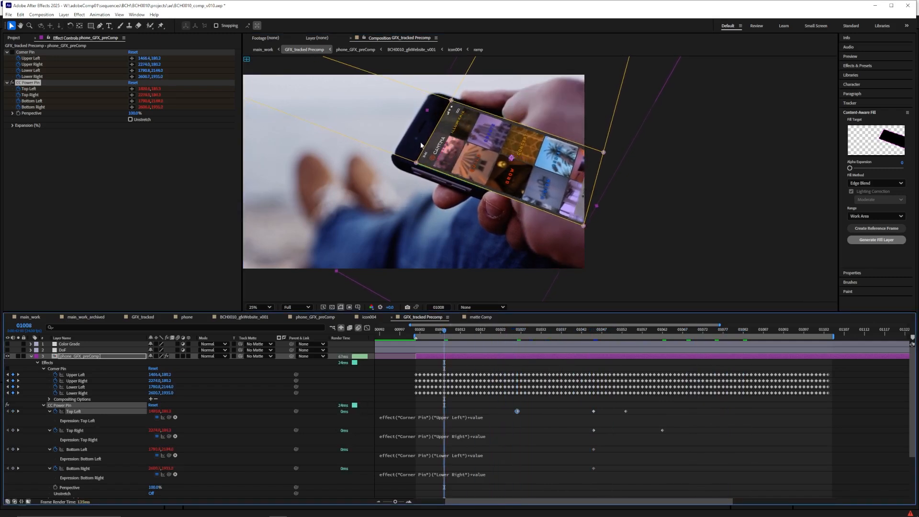
{"action": "left_click_drag", "start_coordinate": [415, 164], "coordinate": [415, 166]}
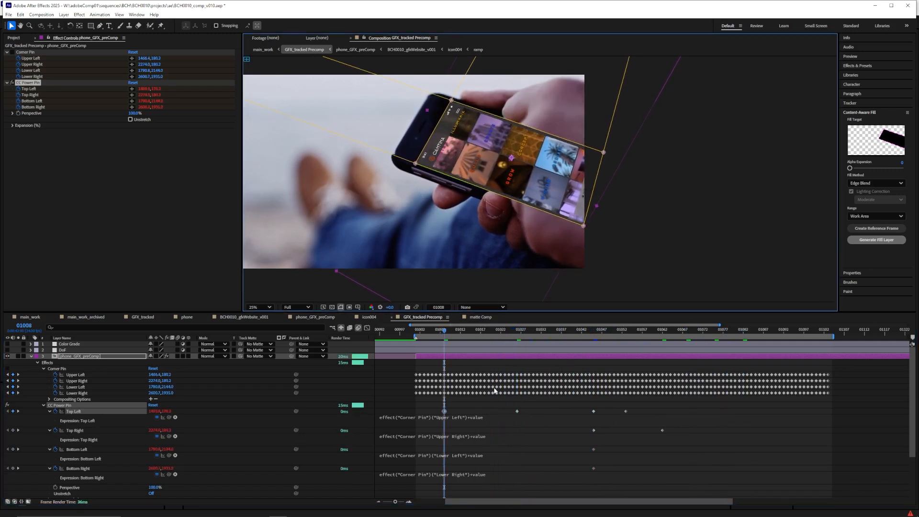
{"action": "left_click_drag", "start_coordinate": [461, 328], "coordinate": [626, 330]}
{"action": "left_click_drag", "start_coordinate": [573, 341], "coordinate": [508, 343]}
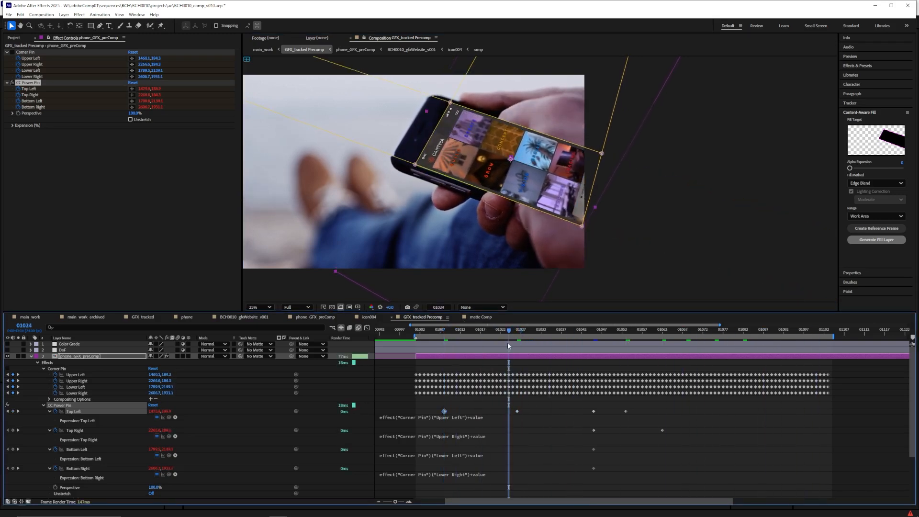
Delete the test corner keyframes, keeping only those at about frame 1045, and return to that frame
{"action": "key", "text": "Delete"}
{"action": "left_click", "coordinate": [517, 411]}
{"action": "key", "text": "Delete"}
{"action": "left_click_drag", "start_coordinate": [606, 401], "coordinate": [683, 439]}
{"action": "key", "text": "Delete"}
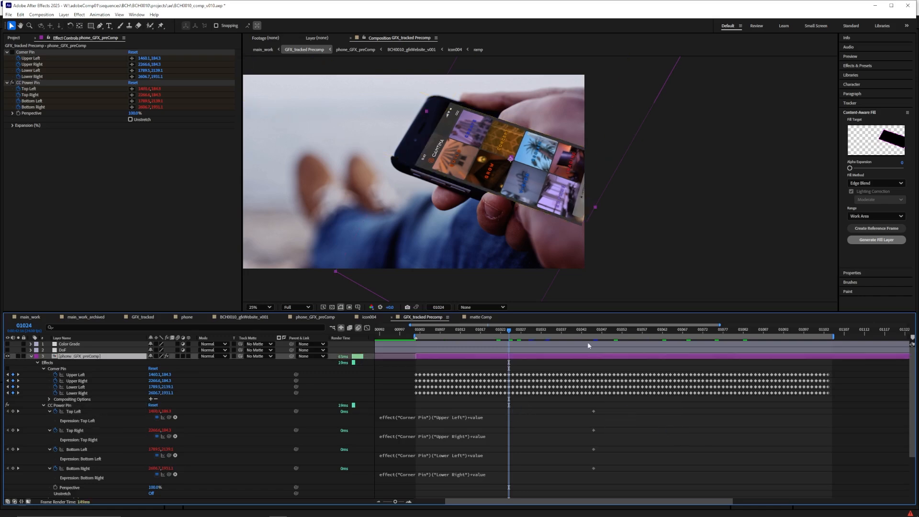
{"action": "left_click", "coordinate": [593, 330]}
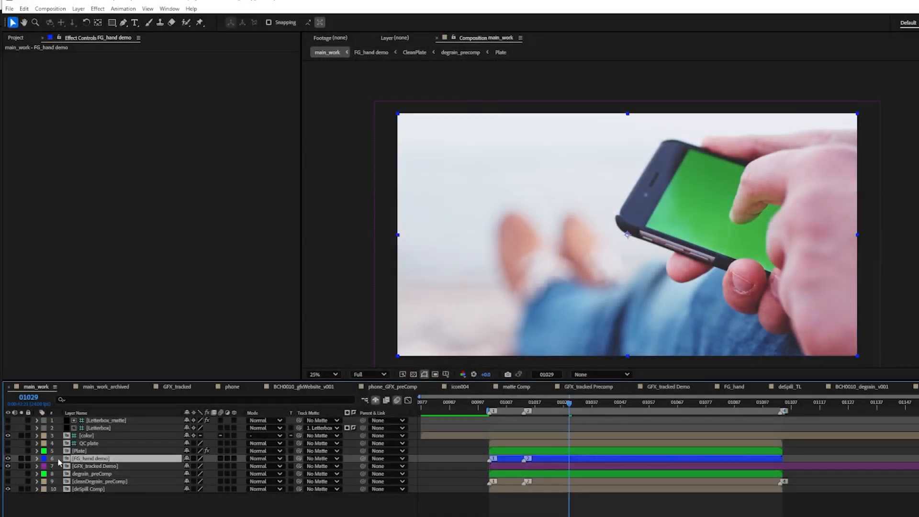
Open the FG_hand demo precomp and enable Keylight on its key layer
{"action": "left_click", "coordinate": [21, 459]}
{"action": "left_click", "coordinate": [21, 459]}
{"action": "double_click", "coordinate": [67, 459]}
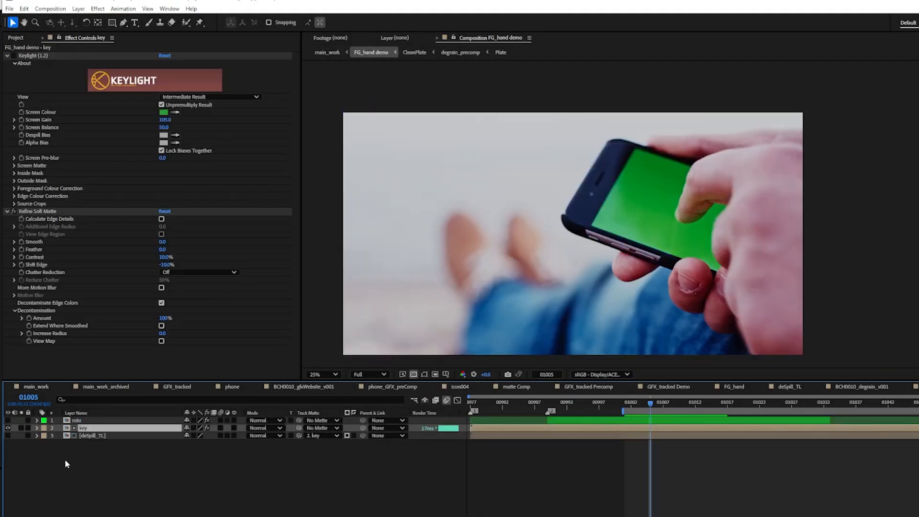
{"action": "left_click", "coordinate": [122, 411]}
{"action": "left_click", "coordinate": [98, 453]}
{"action": "left_click", "coordinate": [85, 430]}
{"action": "left_click", "coordinate": [36, 56]}
{"action": "left_click", "coordinate": [14, 55]}
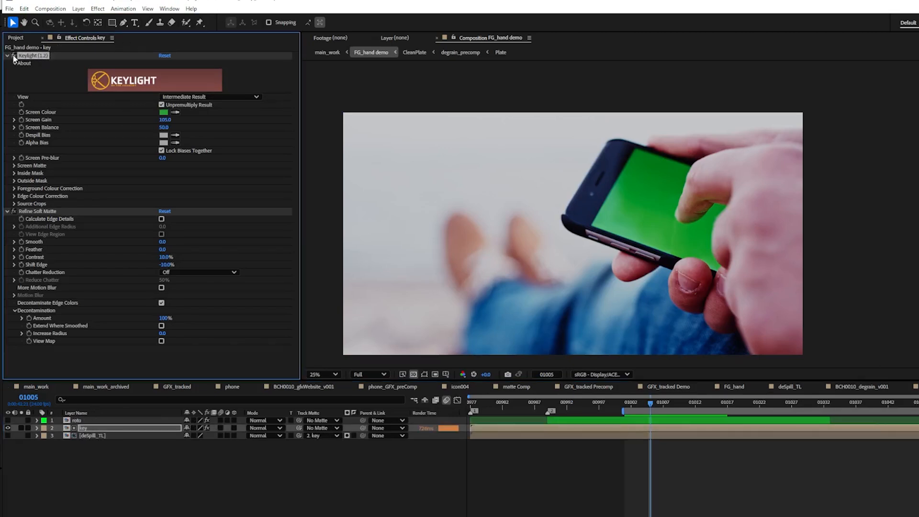
Inspect the keyed phone screen and finger edges with the viewer exposure raised, and reset the exposure
{"action": "scroll", "coordinate": [711, 216], "scroll_direction": "up", "scroll_amount": 2}
{"action": "left_click_drag", "start_coordinate": [711, 215], "coordinate": [685, 217]}
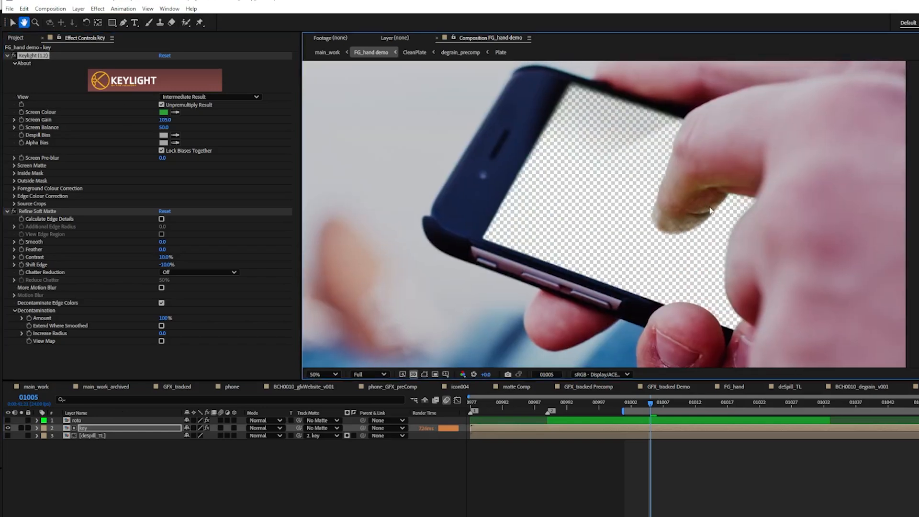
{"action": "left_click_drag", "start_coordinate": [487, 375], "coordinate": [348, 373]}
{"action": "left_click", "coordinate": [474, 374]}
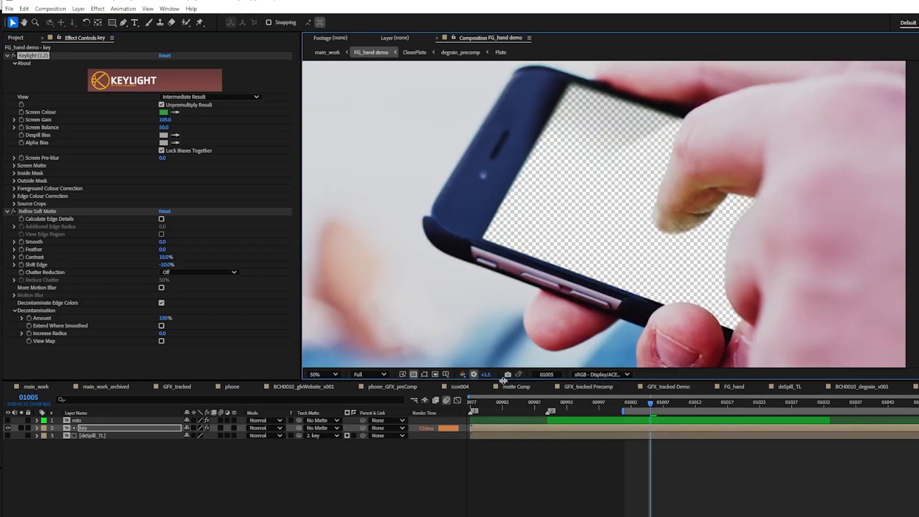
{"action": "scroll", "coordinate": [523, 296], "scroll_direction": "down", "scroll_amount": 2}
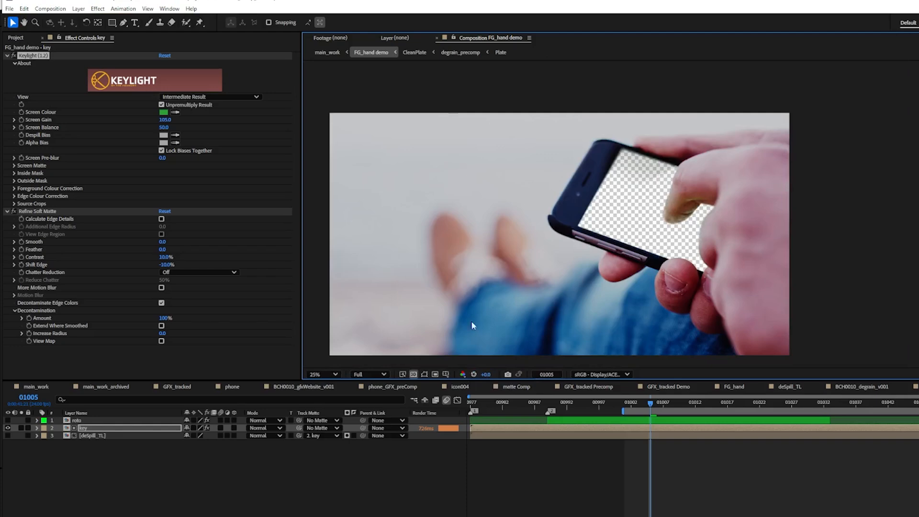
Open the roto layer's Mocha project and scrub through the fingerRoto shape to review its tracked motion
{"action": "left_click", "coordinate": [76, 420]}
{"action": "left_click", "coordinate": [55, 82]}
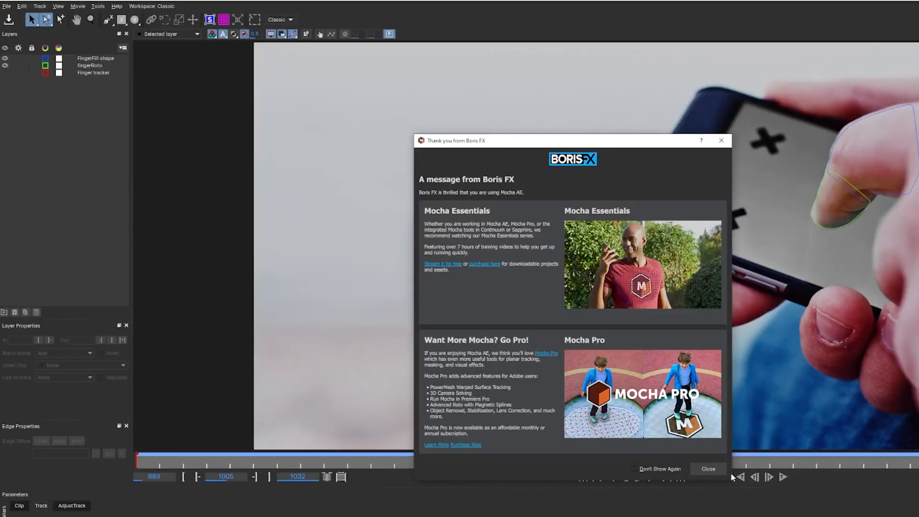
{"action": "key", "text": "Escape"}
{"action": "left_click", "coordinate": [93, 72]}
{"action": "left_click", "coordinate": [87, 67]}
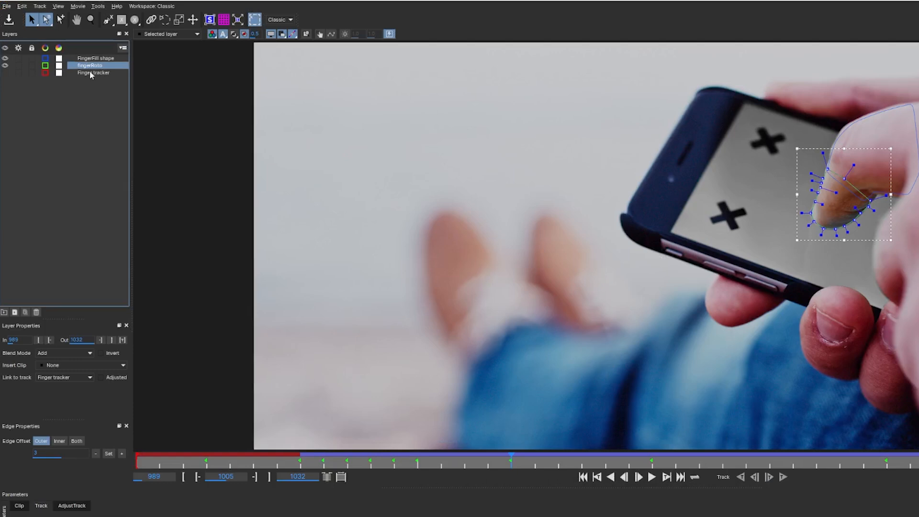
{"action": "left_click_drag", "start_coordinate": [510, 462], "coordinate": [756, 463]}
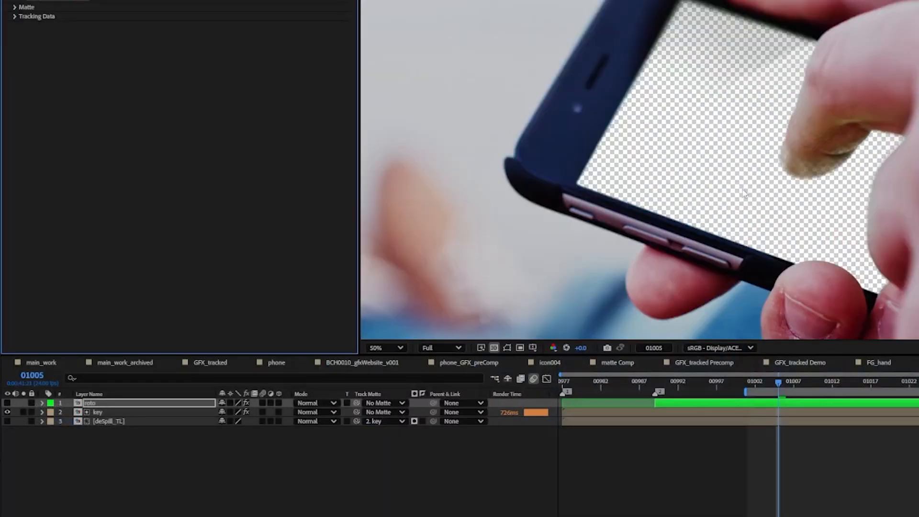
Show the roto layer over the key to compare the fingertip edge, and hide it again
{"action": "scroll", "coordinate": [677, 201], "scroll_direction": "up", "scroll_amount": 2}
{"action": "left_click", "coordinate": [7, 403]}
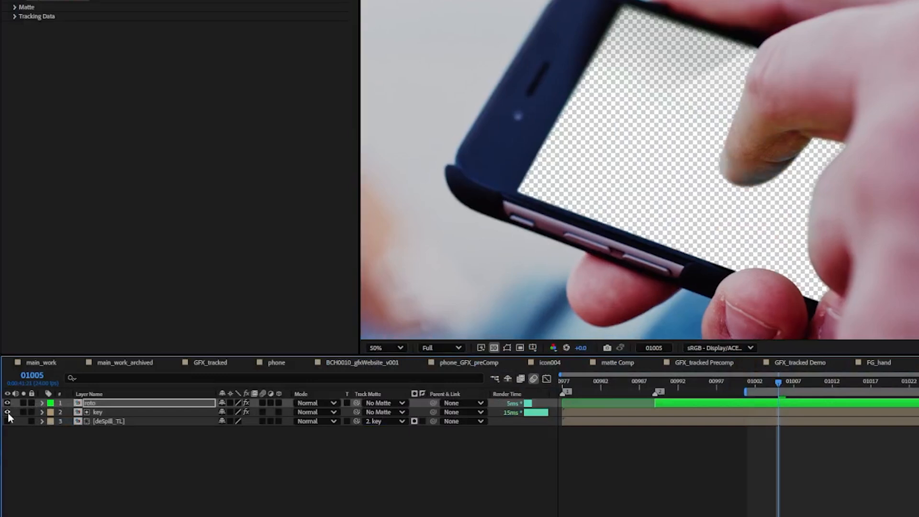
{"action": "left_click", "coordinate": [78, 411]}
{"action": "left_click", "coordinate": [7, 403]}
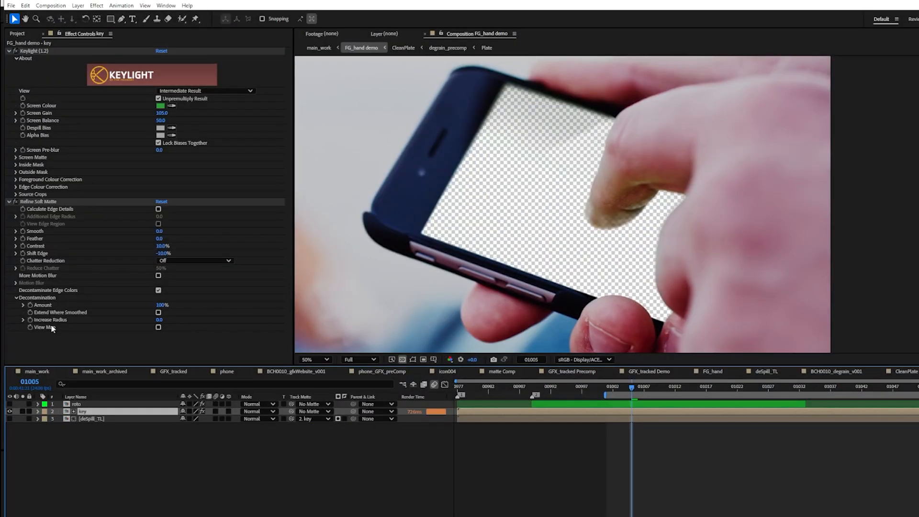
Hide the key layer and show the matted deSpill_TL layer together with the roto layer
{"action": "left_click", "coordinate": [9, 412]}
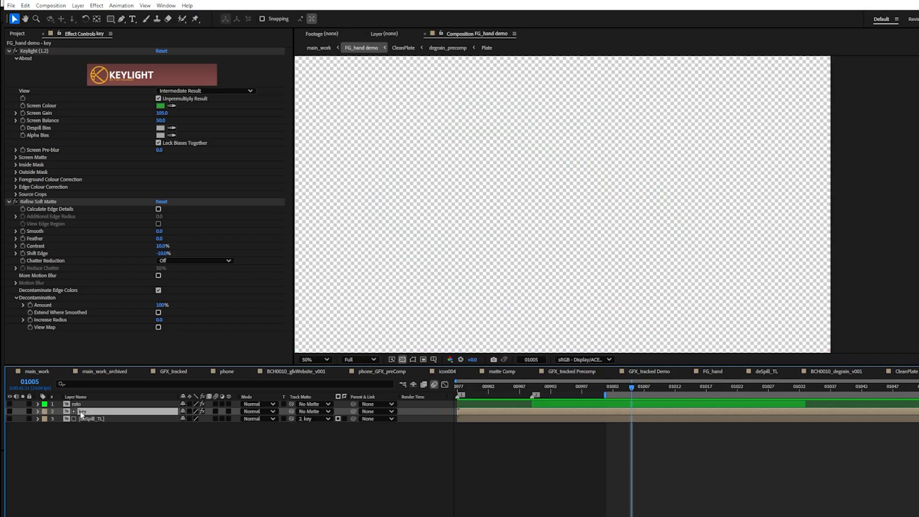
{"action": "left_click", "coordinate": [92, 419]}
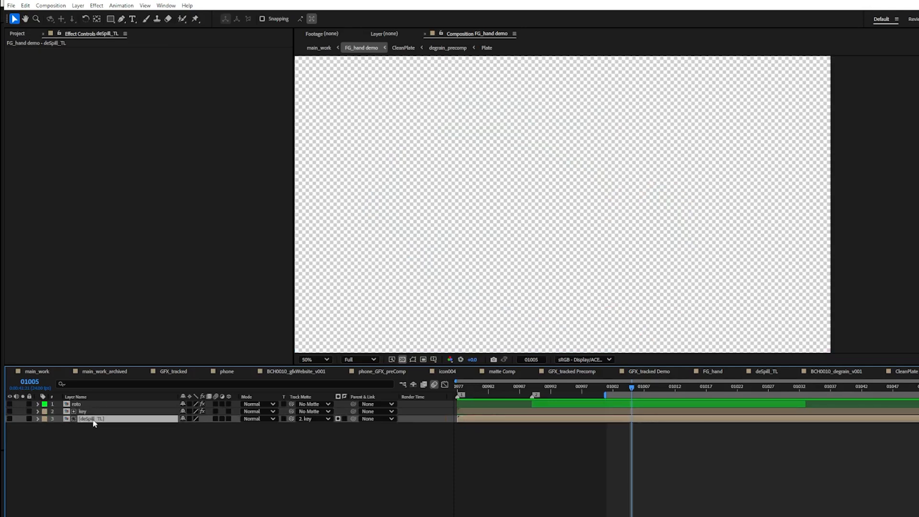
{"action": "left_click", "coordinate": [9, 419]}
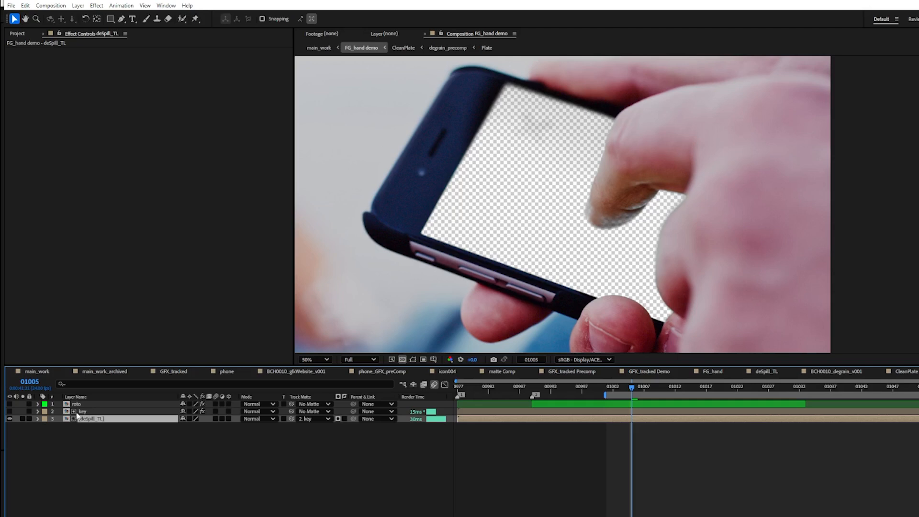
{"action": "left_click", "coordinate": [10, 404]}
{"action": "scroll", "coordinate": [455, 248], "scroll_direction": "down", "scroll_amount": 4}
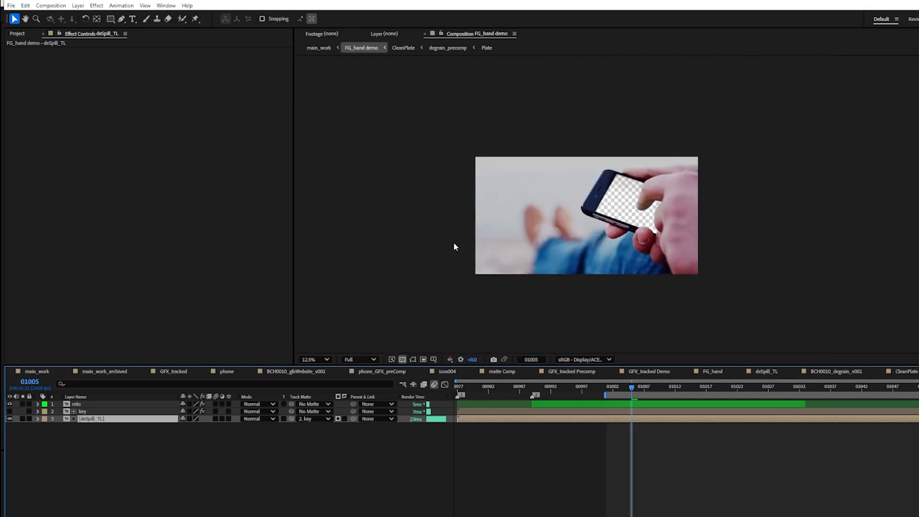
Return to main_work and apply Levels and Hue/Saturation to the GFX_tracked Demo layer
{"action": "left_click", "coordinate": [406, 384]}
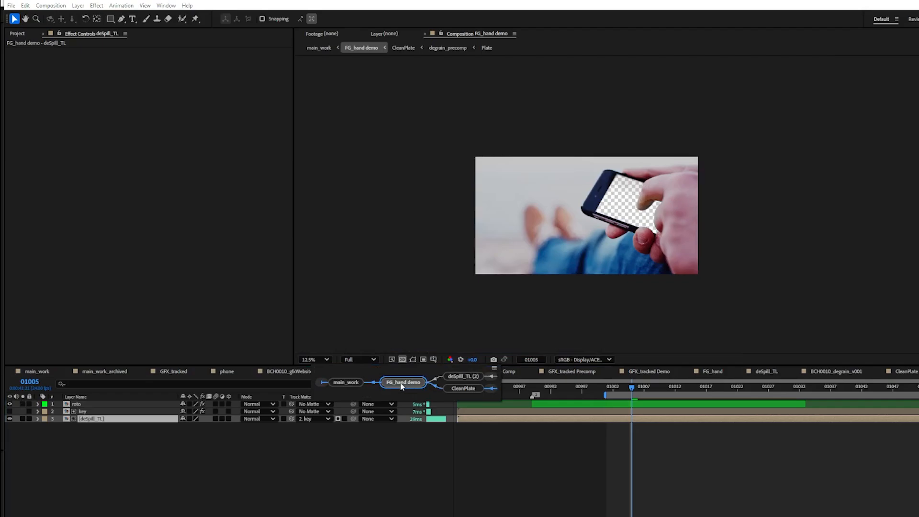
{"action": "left_click", "coordinate": [358, 382]}
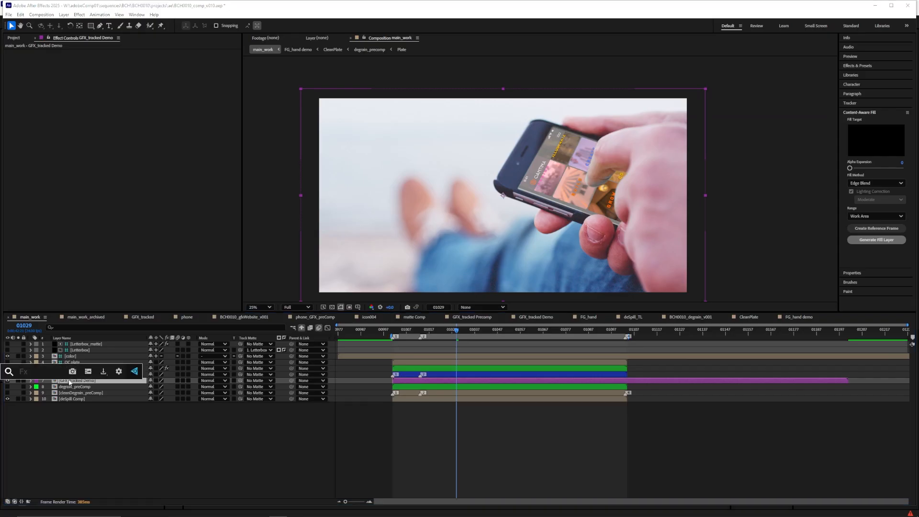
{"action": "type", "text": "levels"}
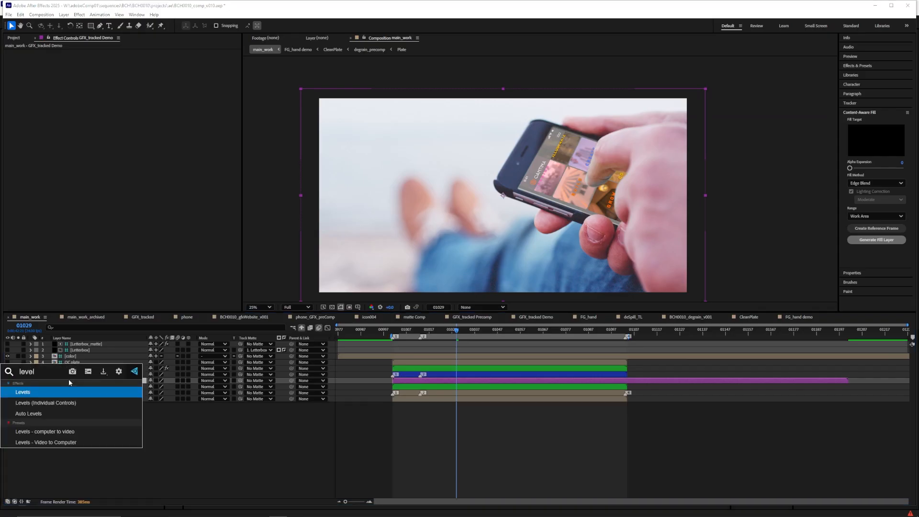
{"action": "key", "text": "Return"}
{"action": "type", "text": "hue"}
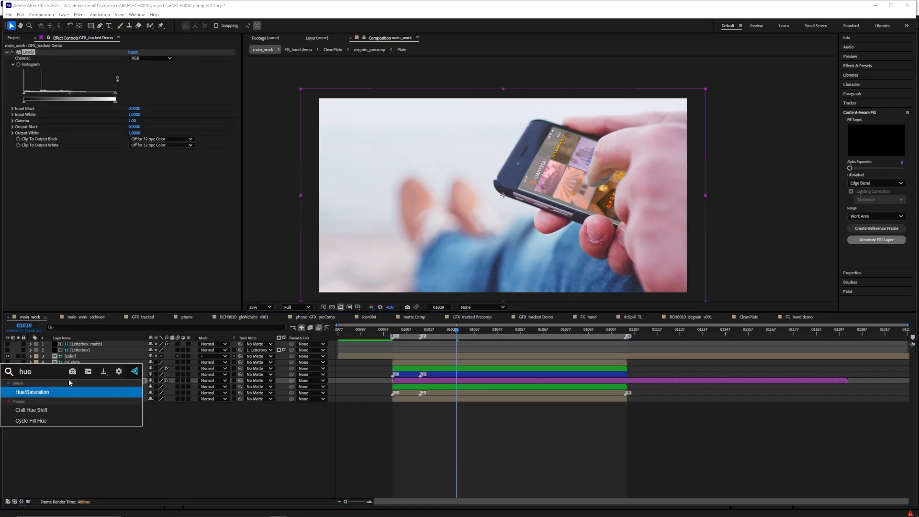
{"action": "key", "text": "Return"}
Set the graphics' Levels input white to about 0.73 and gamma to about 0.44, and master saturation to about -20
{"action": "left_click_drag", "start_coordinate": [116, 95], "coordinate": [73, 95]}
{"action": "left_click_drag", "start_coordinate": [130, 207], "coordinate": [120, 207]}
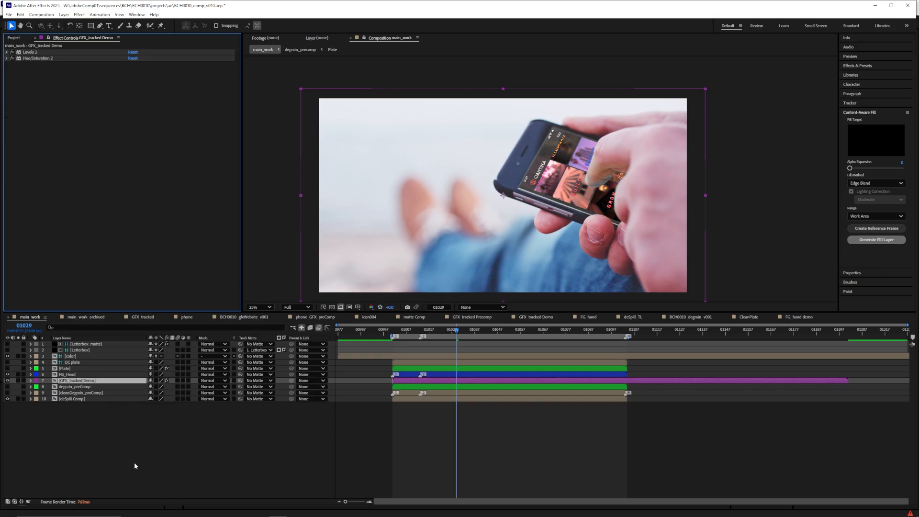
{"action": "left_click", "coordinate": [134, 465]}
Try opacities of 50, 80 and 90% on the GFX_tracked Demo layer, and settle on 85%
{"action": "left_click", "coordinate": [72, 382]}
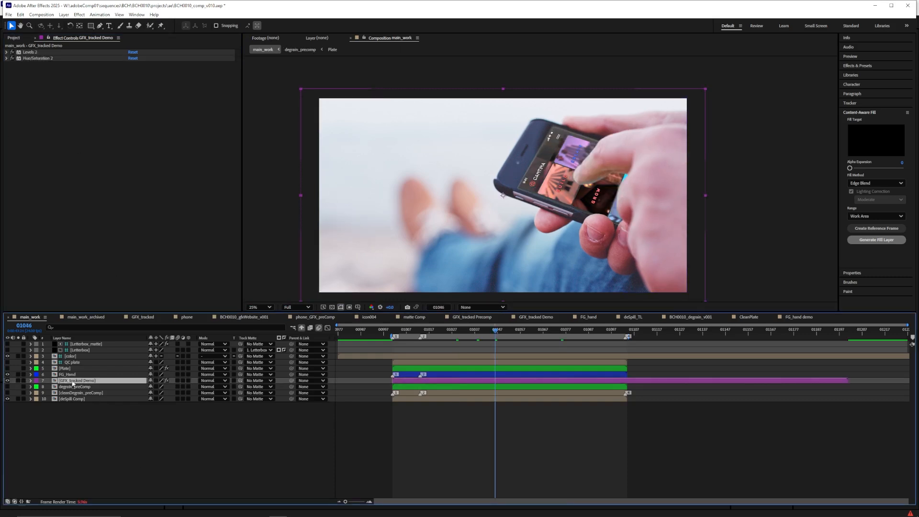
{"action": "key", "text": "t"}
{"action": "left_click", "coordinate": [155, 387]}
{"action": "type", "text": "50"}
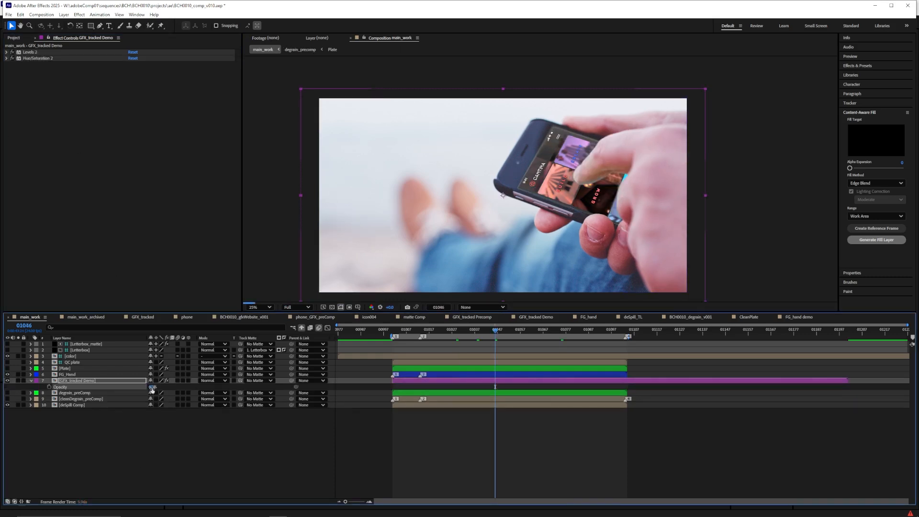
{"action": "key", "text": "Return"}
{"action": "type", "text": "80"}
{"action": "key", "text": "Return"}
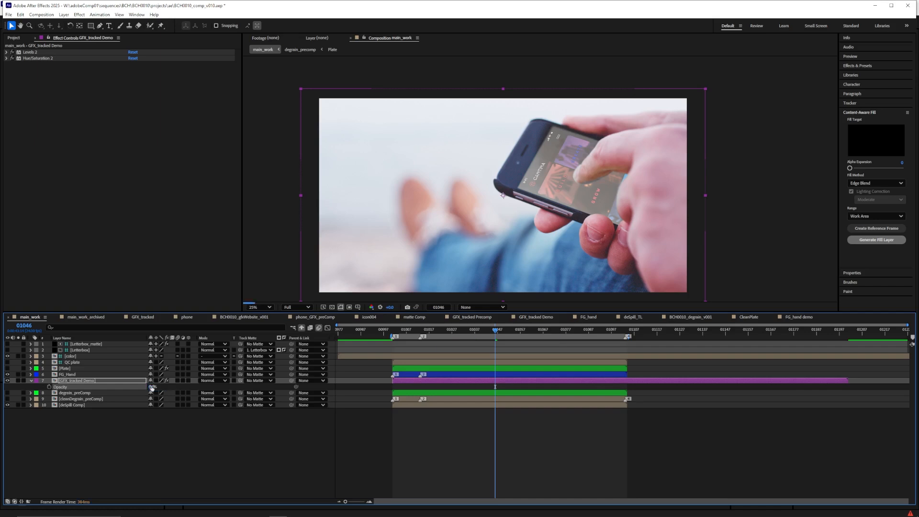
{"action": "left_click", "coordinate": [151, 387]}
{"action": "type", "text": "90"}
{"action": "key", "text": "Return"}
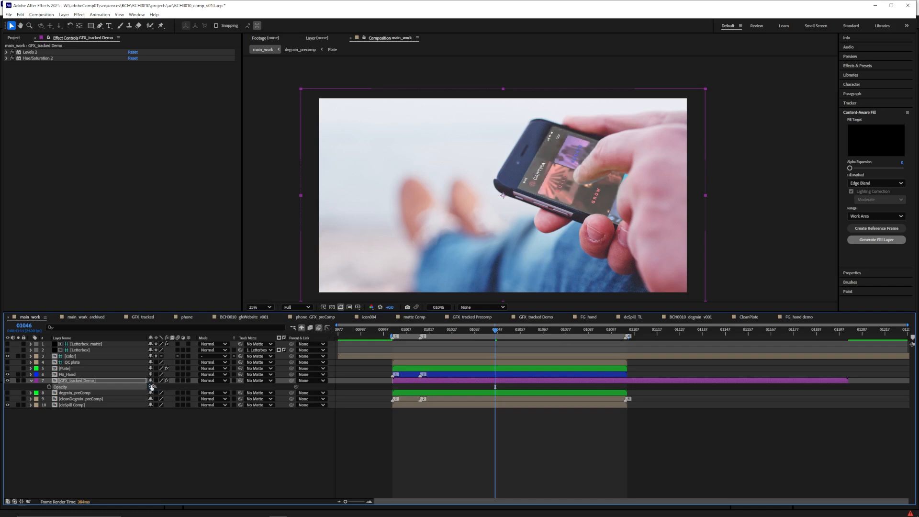
{"action": "left_click", "coordinate": [151, 387]}
{"action": "type", "text": "90"}
{"action": "key", "text": "Return"}
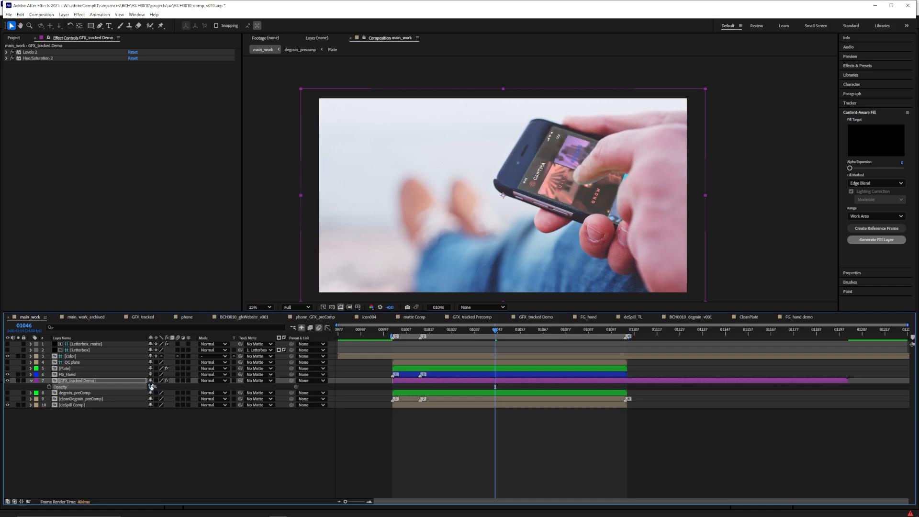
{"action": "left_click", "coordinate": [151, 387]}
{"action": "type", "text": "85"}
{"action": "key", "text": "Return"}
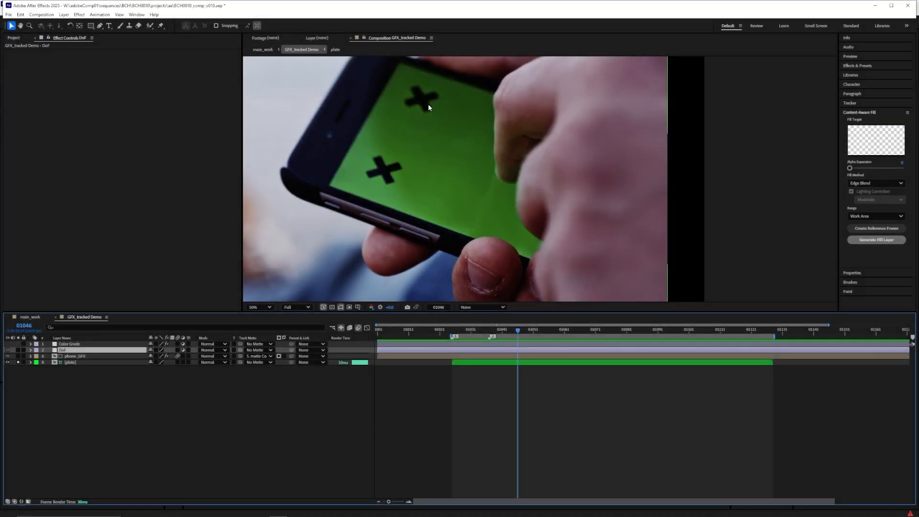
Turn off the plate's solo in GFX_tracked Demo and apply FL Depth Of Field to the DoF layer
{"action": "left_click", "coordinate": [17, 362]}
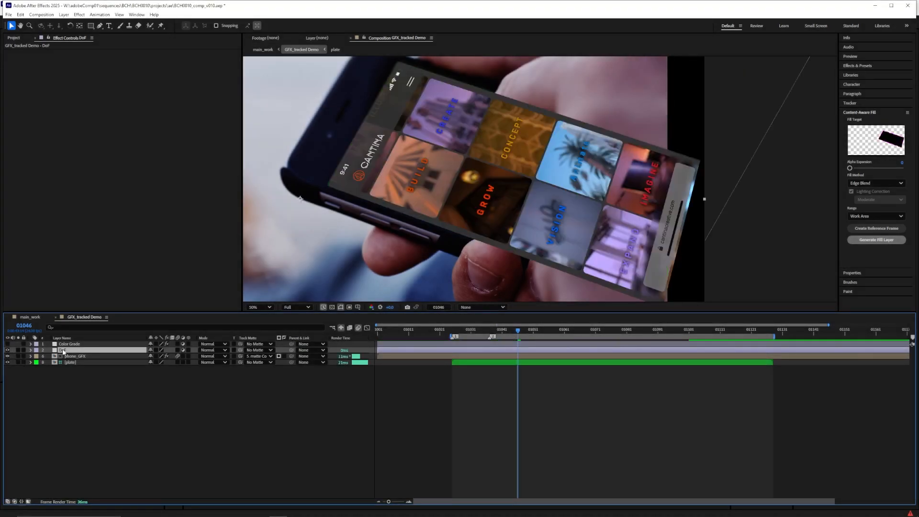
{"action": "key", "text": "ctrl+space"}
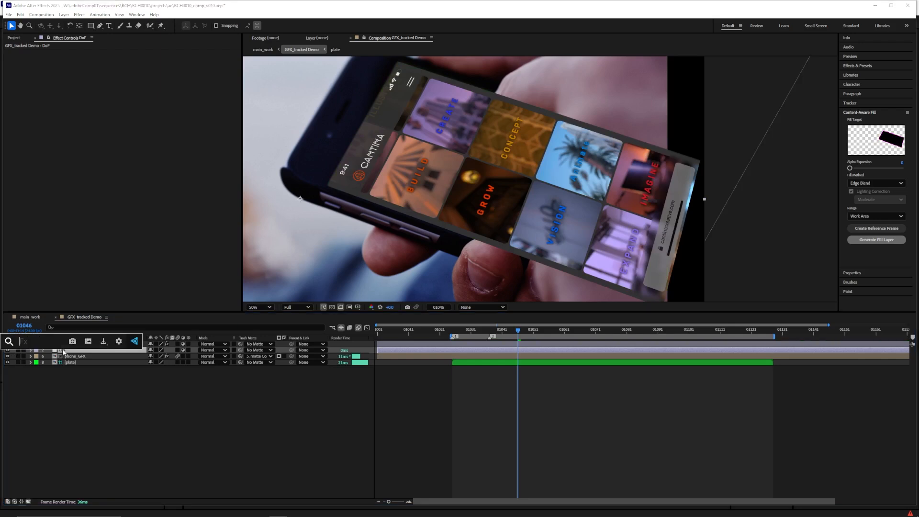
{"action": "type", "text": "dep"}
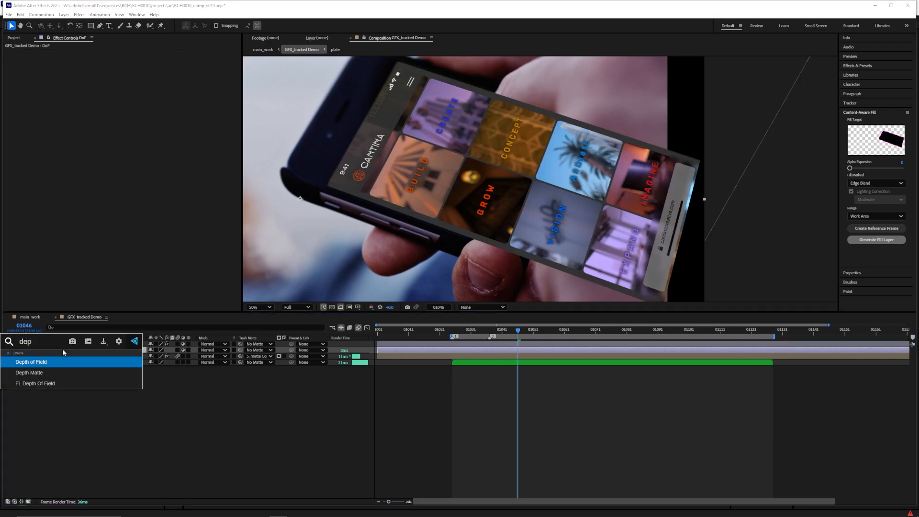
{"action": "left_click", "coordinate": [53, 384]}
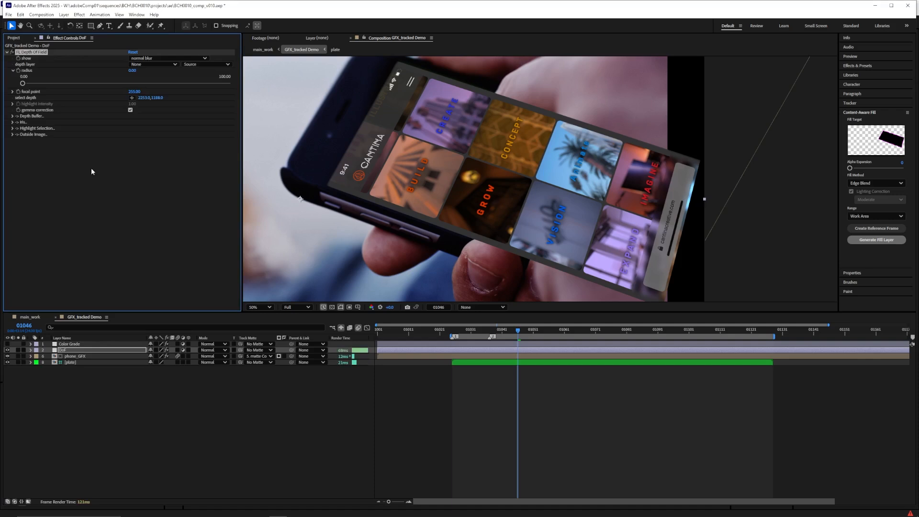
Try a radius of 50 in FL Depth Of Field, and reset the effect
{"action": "type", "text": "50"}
{"action": "key", "text": "Return"}
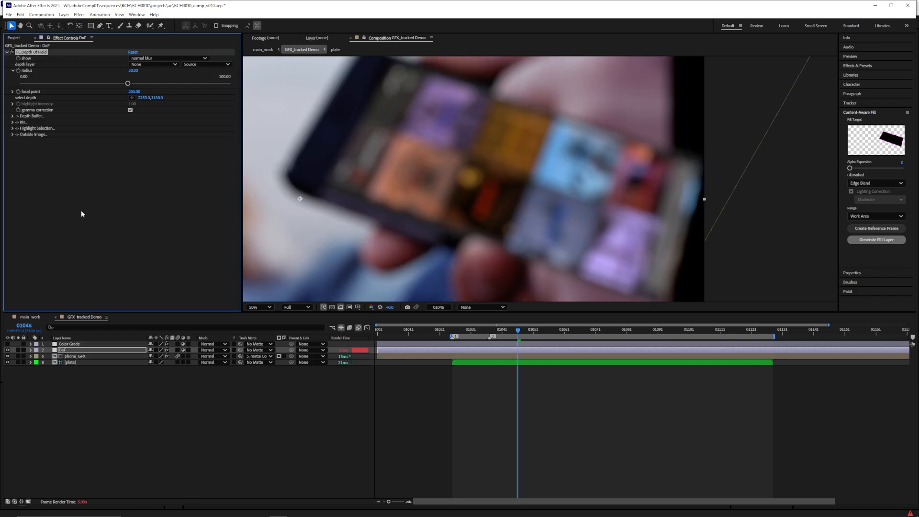
{"action": "left_click", "coordinate": [133, 52]}
Create a comp-sized light gray solid named depthMap in the GFX_tracked Demo comp
{"action": "right_click", "coordinate": [76, 387]}
{"action": "mouse_move", "coordinate": [98, 393]}
{"action": "left_click", "coordinate": [201, 418]}
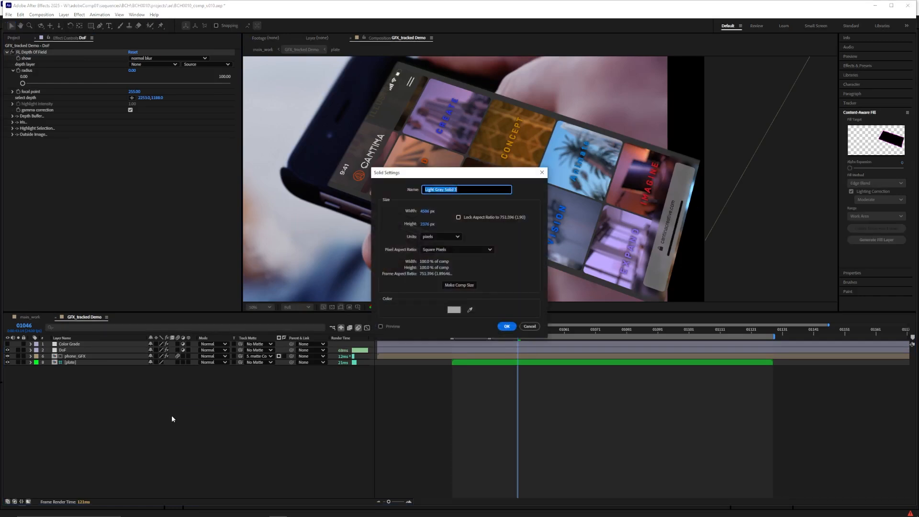
{"action": "type", "text": "depthMap"}
{"action": "key", "text": "Return"}
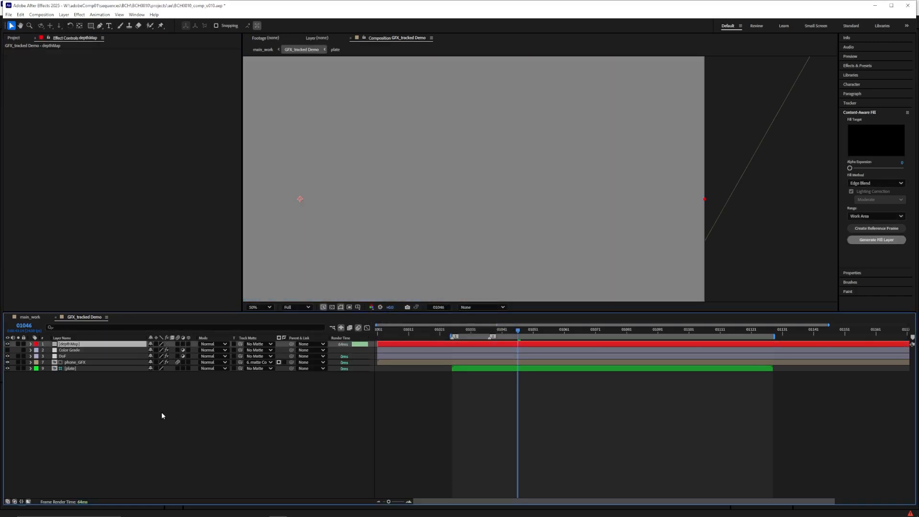
Apply Gradient Ramp to the depthMap solid
{"action": "key", "text": "ctrl+space"}
{"action": "type", "text": "ramp"}
{"action": "key", "text": "Return"}
{"action": "scroll", "coordinate": [471, 213], "scroll_direction": "down", "scroll_amount": 1}
{"action": "left_click_drag", "start_coordinate": [449, 193], "coordinate": [572, 182]}
Check the phone's angle on the plate and place the ramp's start at about 3456, 472 and end at about 2748, 1984
{"action": "left_click", "coordinate": [18, 369]}
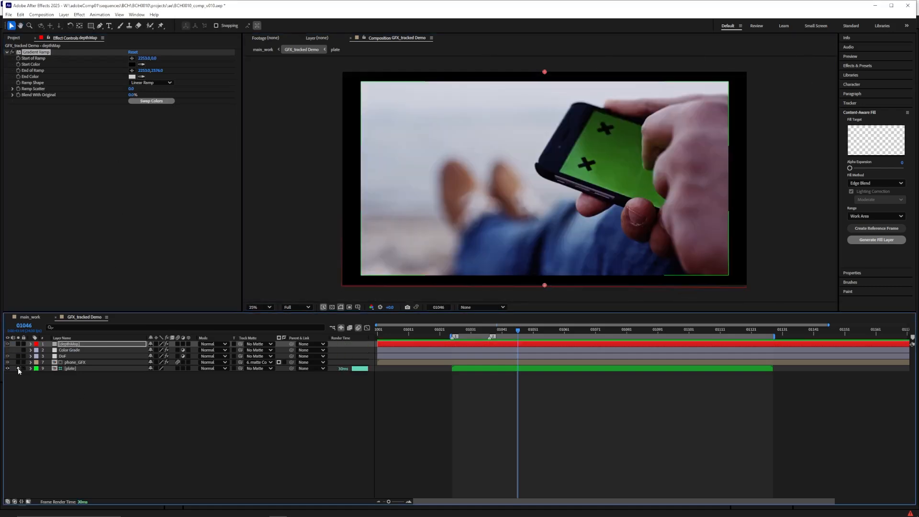
{"action": "left_click", "coordinate": [18, 369]}
{"action": "left_click", "coordinate": [132, 58]}
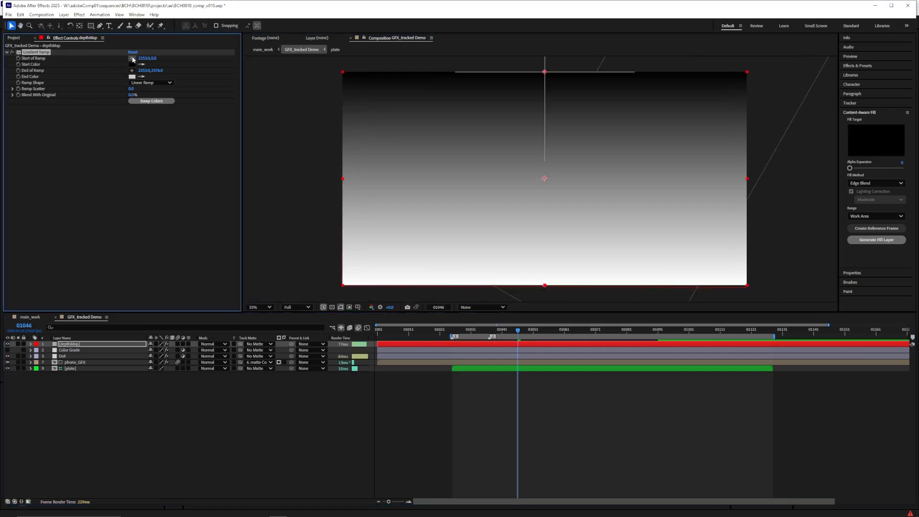
{"action": "left_click", "coordinate": [647, 95]}
{"action": "left_click", "coordinate": [132, 70]}
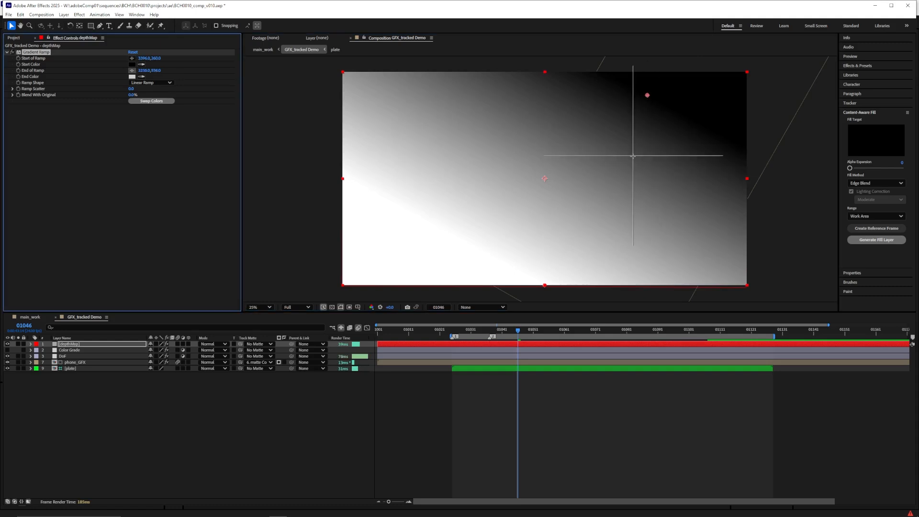
{"action": "left_click", "coordinate": [633, 168]}
{"action": "left_click_drag", "start_coordinate": [634, 170], "coordinate": [605, 235]}
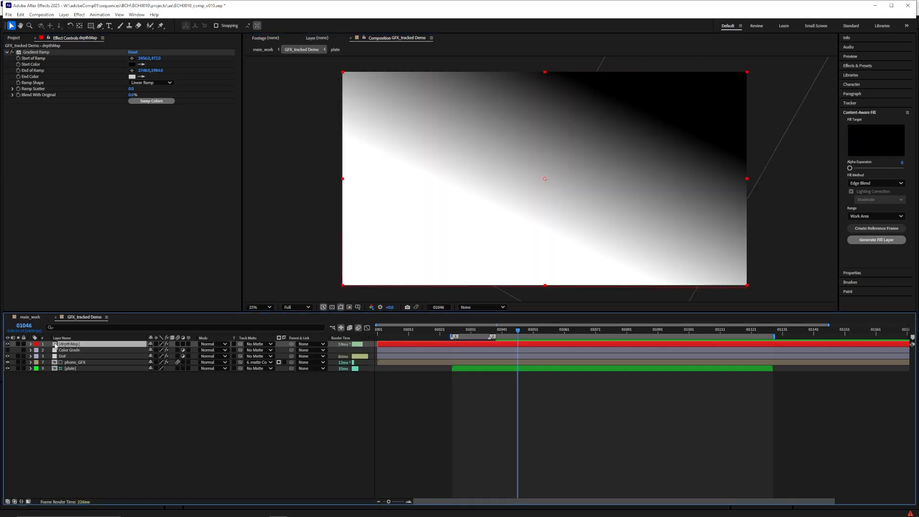
Precompose the depthMap solid as depthMap preComp and place it directly above the plate layer
{"action": "key", "text": "ctrl+shift+c"}
{"action": "left_click_drag", "start_coordinate": [458, 206], "coordinate": [480, 205]}
{"action": "type", "text": "preComp"}
{"action": "key", "text": "Return"}
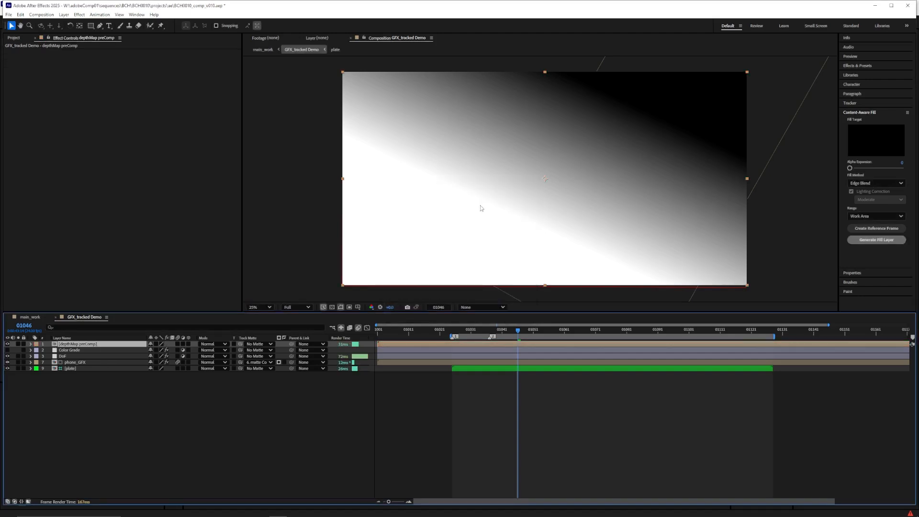
{"action": "left_click_drag", "start_coordinate": [67, 344], "coordinate": [68, 366]}
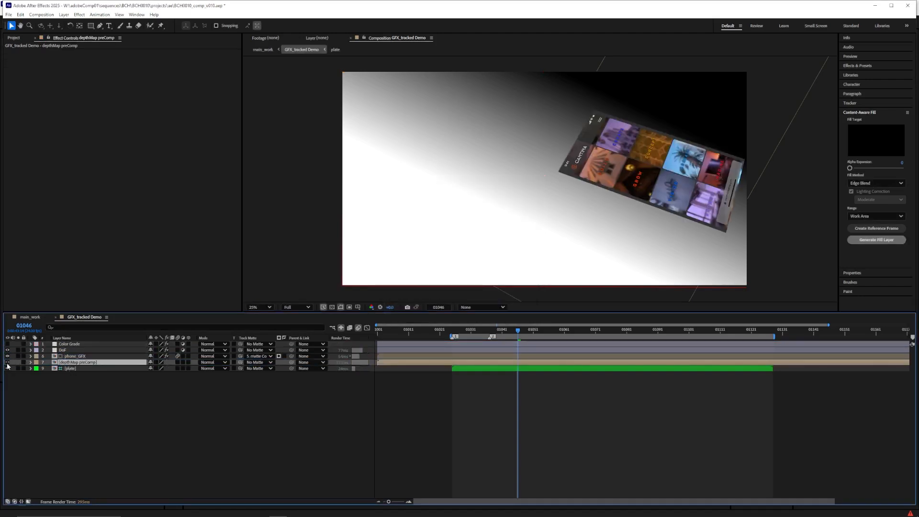
Use depthMap preComp as the depth layer for FL Depth Of Field on the DoF layer, with a radius of 50
{"action": "left_click", "coordinate": [63, 350]}
{"action": "left_click", "coordinate": [153, 64]}
{"action": "left_click", "coordinate": [183, 132]}
{"action": "left_click", "coordinate": [134, 71]}
{"action": "type", "text": "50"}
{"action": "key", "text": "Return"}
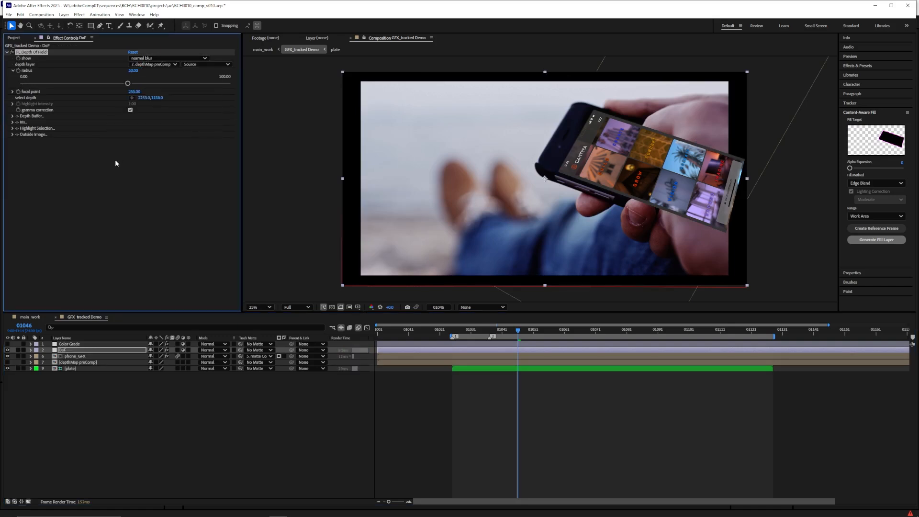
{"action": "scroll", "coordinate": [639, 163], "scroll_direction": "up", "scroll_amount": 2}
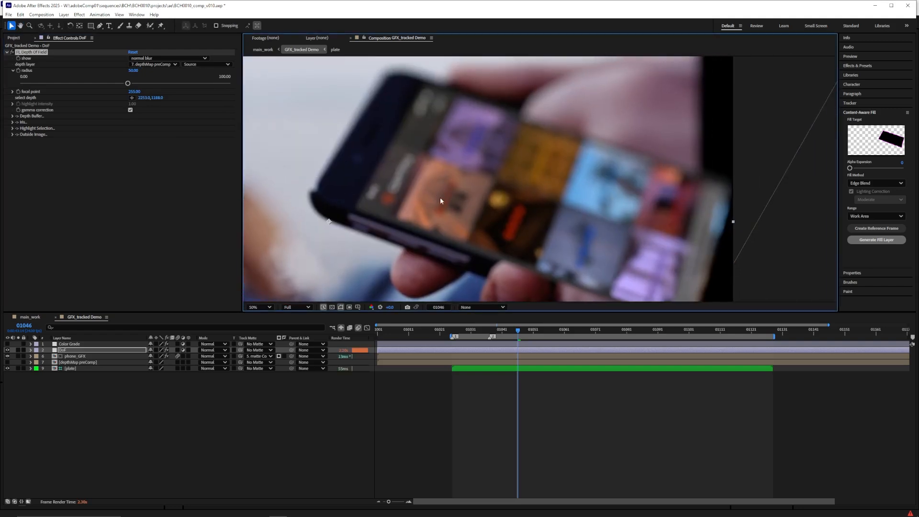
Try moving the Gradient Ramp's end in depthMap preComp to about 3268, 980, and return to GFX_tracked Demo
{"action": "double_click", "coordinate": [78, 363]}
{"action": "left_click", "coordinate": [69, 344]}
{"action": "left_click", "coordinate": [132, 71]}
{"action": "key", "text": "Escape"}
{"action": "scroll", "coordinate": [558, 197], "scroll_direction": "down", "scroll_amount": 2}
{"action": "left_click", "coordinate": [132, 70]}
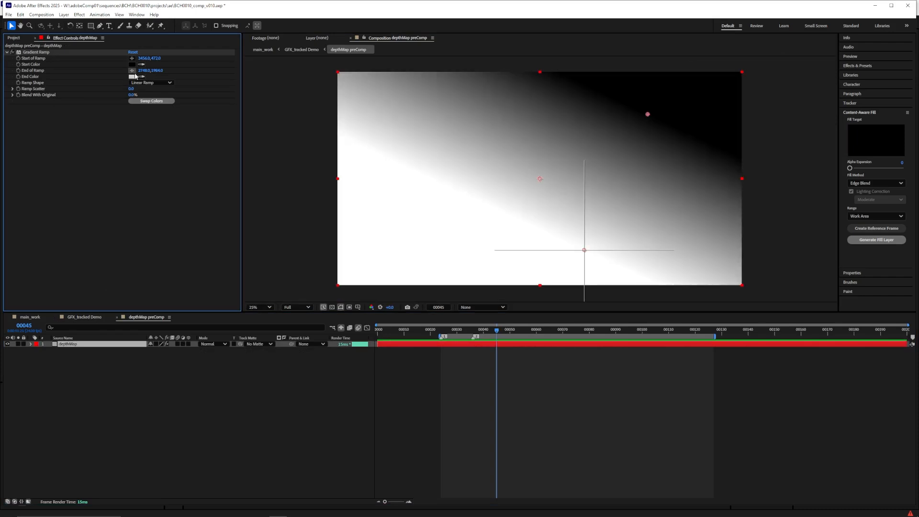
{"action": "left_click", "coordinate": [628, 158]}
{"action": "left_click_drag", "start_coordinate": [628, 158], "coordinate": [631, 160]}
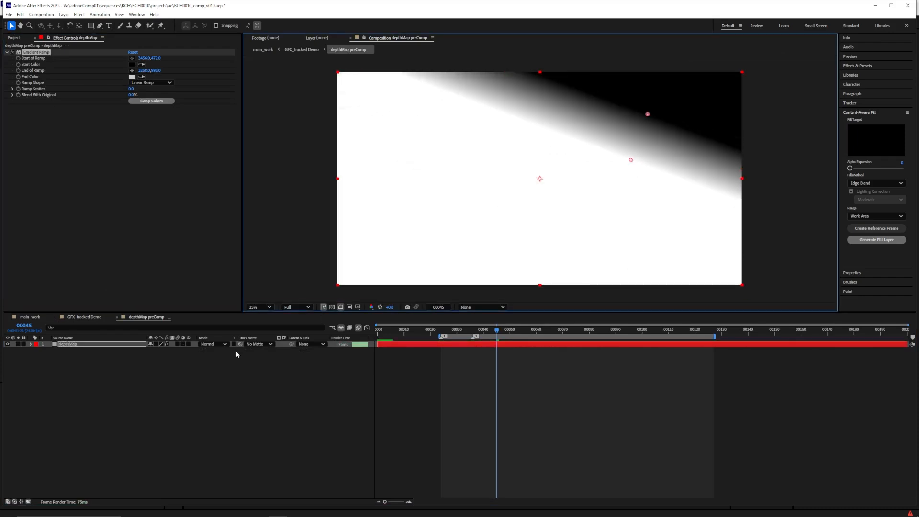
{"action": "left_click", "coordinate": [84, 317]}
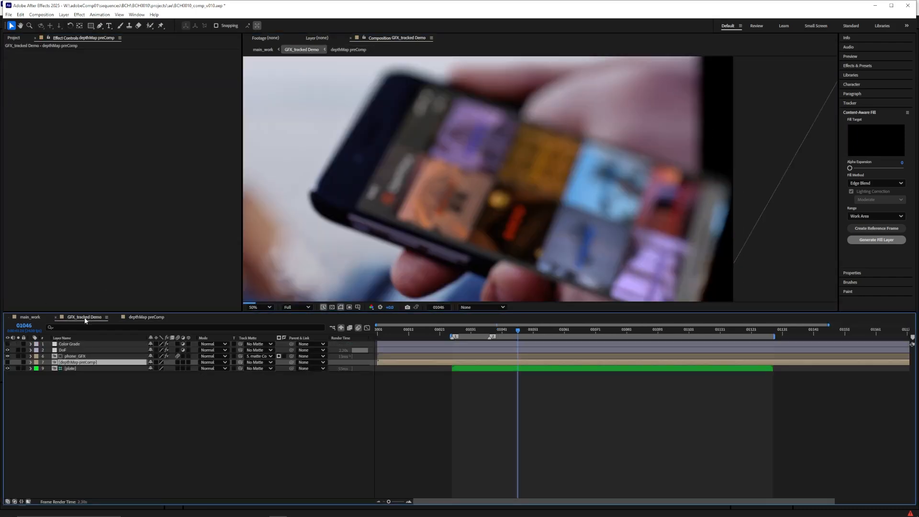
Hide the plate layer and move the ramp's end in depthMap preComp to about 2968, 2084
{"action": "left_click", "coordinate": [7, 368]}
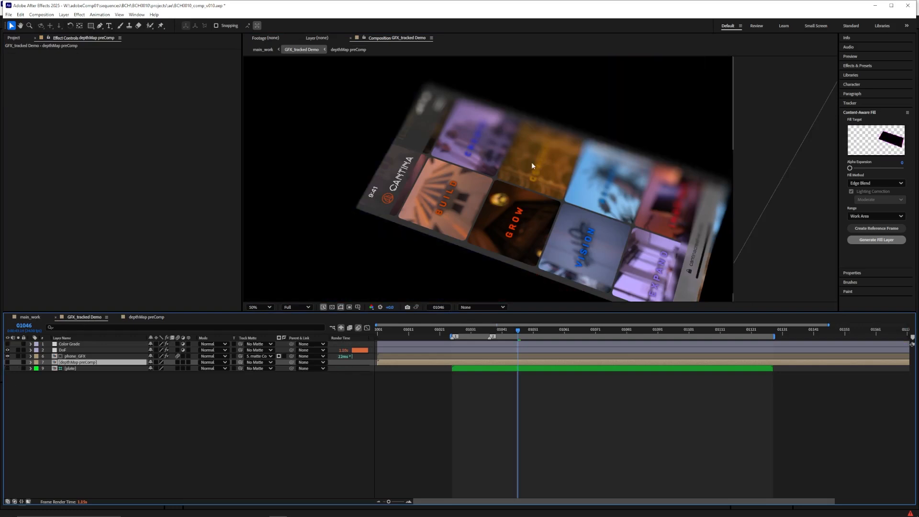
{"action": "double_click", "coordinate": [72, 363]}
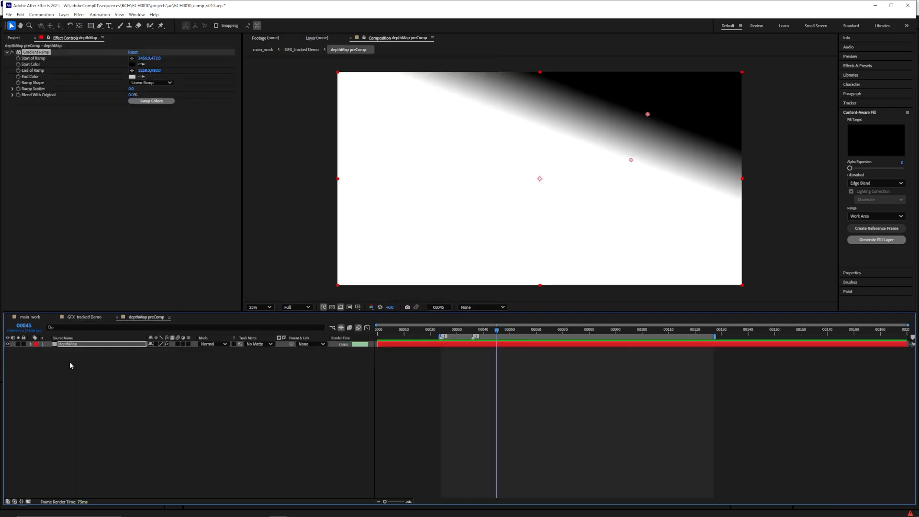
{"action": "left_click_drag", "start_coordinate": [630, 160], "coordinate": [601, 263]}
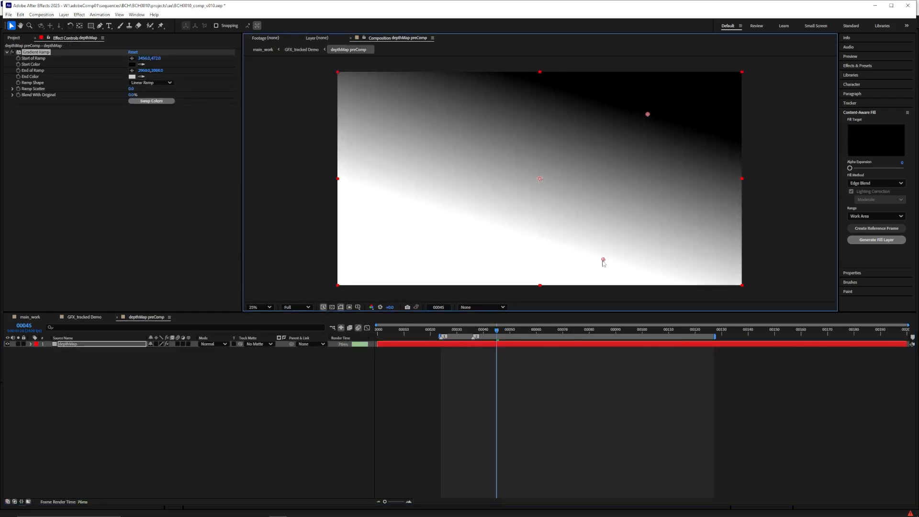
{"action": "left_click", "coordinate": [85, 317]}
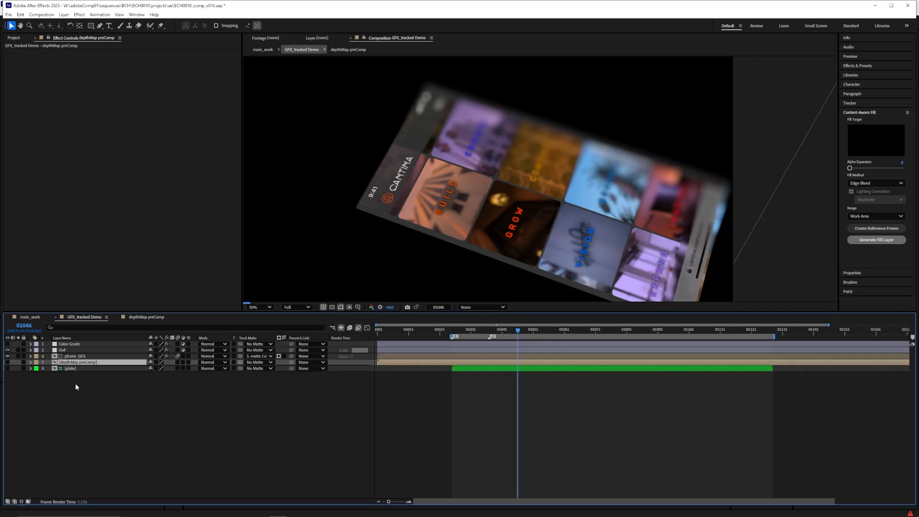
Set the DoF layer's blur radius to 10 and inspect the phone screen up close in main_work
{"action": "left_click", "coordinate": [69, 350]}
{"action": "left_click", "coordinate": [134, 71]}
{"action": "type", "text": "10"}
{"action": "key", "text": "Return"}
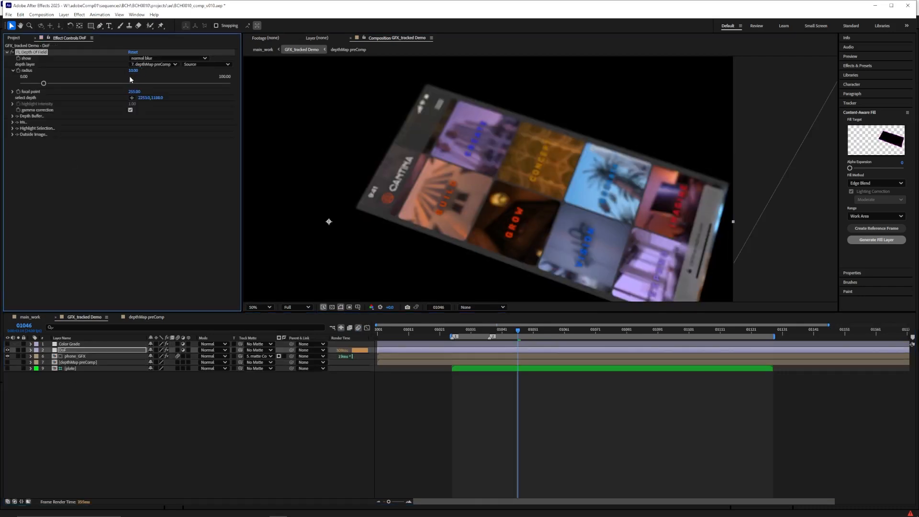
{"action": "left_click", "coordinate": [284, 326]}
{"action": "key", "text": "shift+comma"}
{"action": "scroll", "coordinate": [616, 197], "scroll_direction": "up", "scroll_amount": 2}
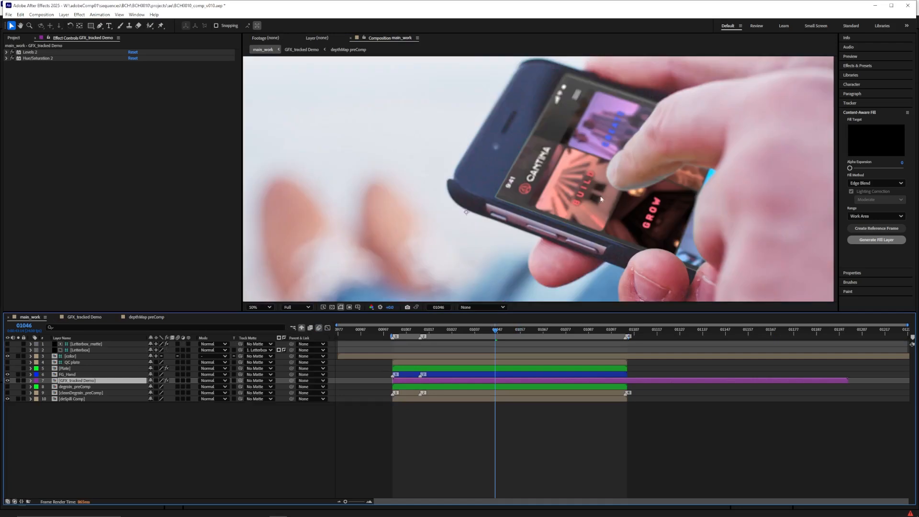
{"action": "left_click_drag", "start_coordinate": [616, 197], "coordinate": [525, 187]}
{"action": "key", "text": "v"}
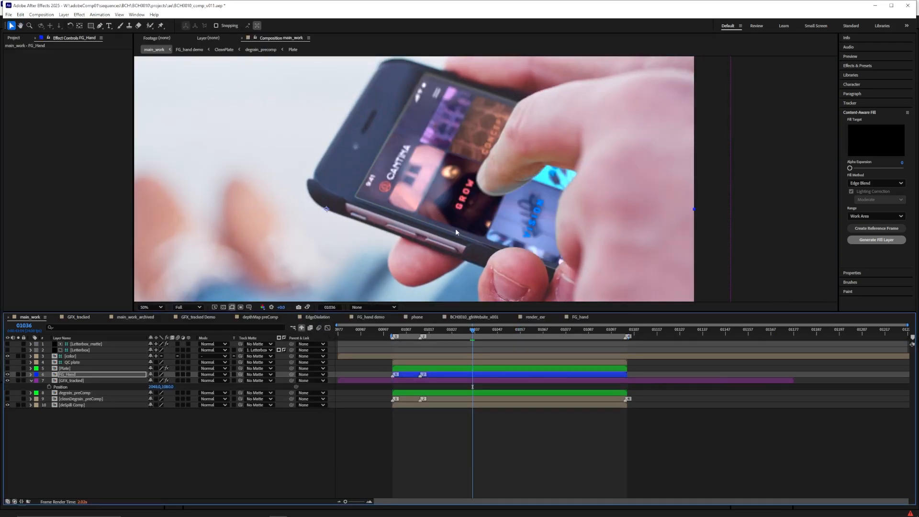
Add a second composition viewer that keeps main_work in sight, and open the FG_Hand precomp in the first viewer
{"action": "left_click", "coordinate": [193, 57]}
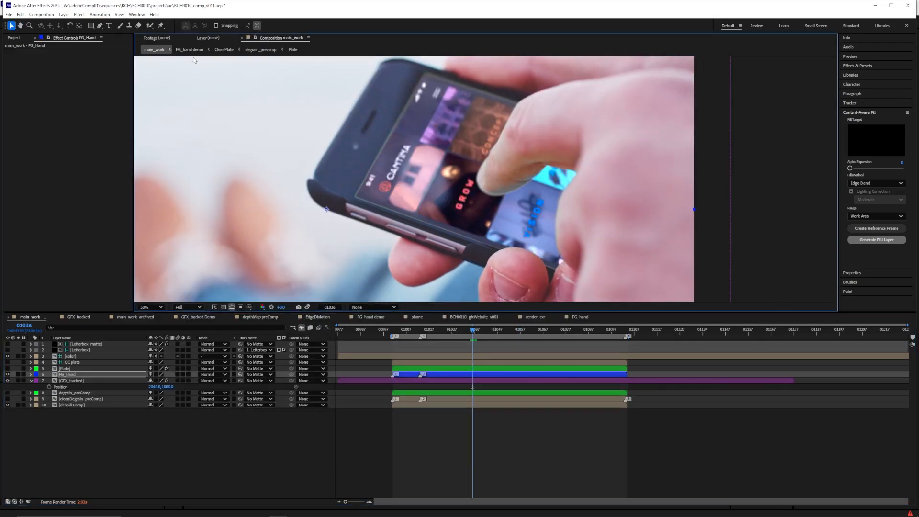
{"action": "left_click", "coordinate": [123, 15]}
{"action": "left_click", "coordinate": [123, 24]}
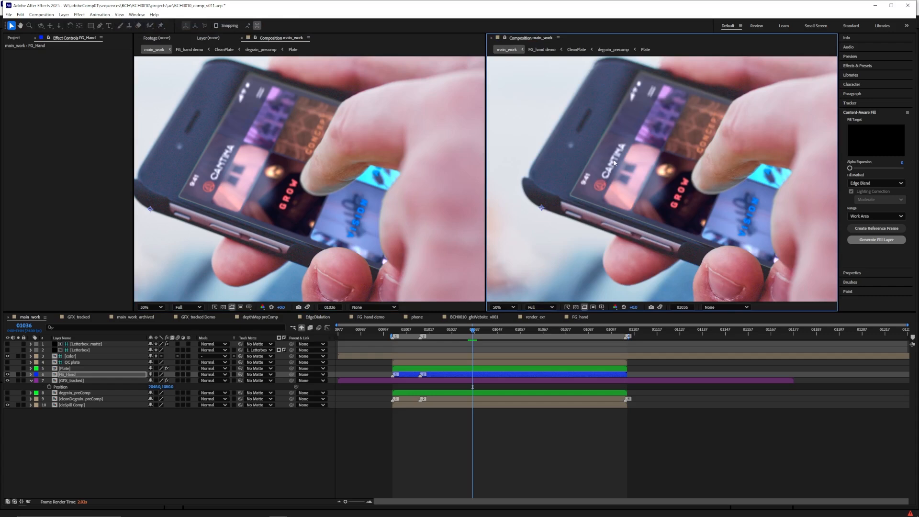
{"action": "double_click", "coordinate": [64, 375]}
Draw a closed mask loosely around the upper hand and thumb on the key layer, extending past the frame's edge
{"action": "left_click", "coordinate": [99, 25]}
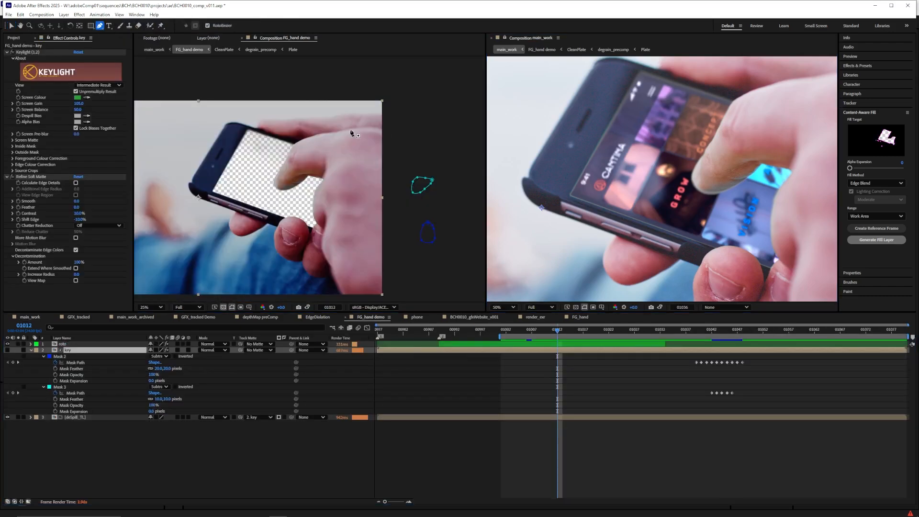
{"action": "left_click", "coordinate": [370, 128]}
{"action": "left_click", "coordinate": [329, 129]}
{"action": "left_click", "coordinate": [284, 142]}
{"action": "left_click", "coordinate": [266, 164]}
{"action": "left_click", "coordinate": [267, 215]}
{"action": "left_click", "coordinate": [286, 222]}
{"action": "left_click", "coordinate": [331, 237]}
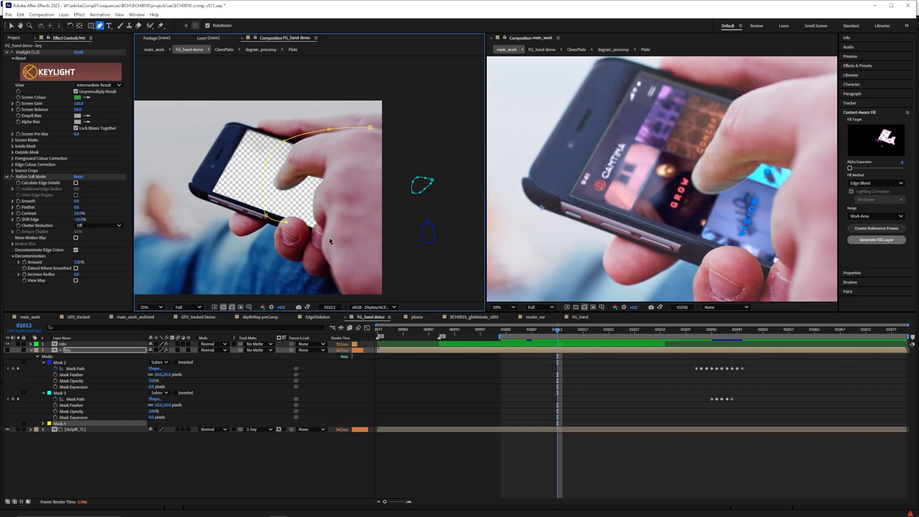
{"action": "left_click", "coordinate": [362, 253]}
{"action": "left_click", "coordinate": [396, 259]}
{"action": "left_click", "coordinate": [396, 123]}
{"action": "left_click", "coordinate": [370, 127]}
Move the new hand mask above the key layer's other masks and change its outline color to magenta
{"action": "left_click_drag", "start_coordinate": [60, 423], "coordinate": [67, 364]}
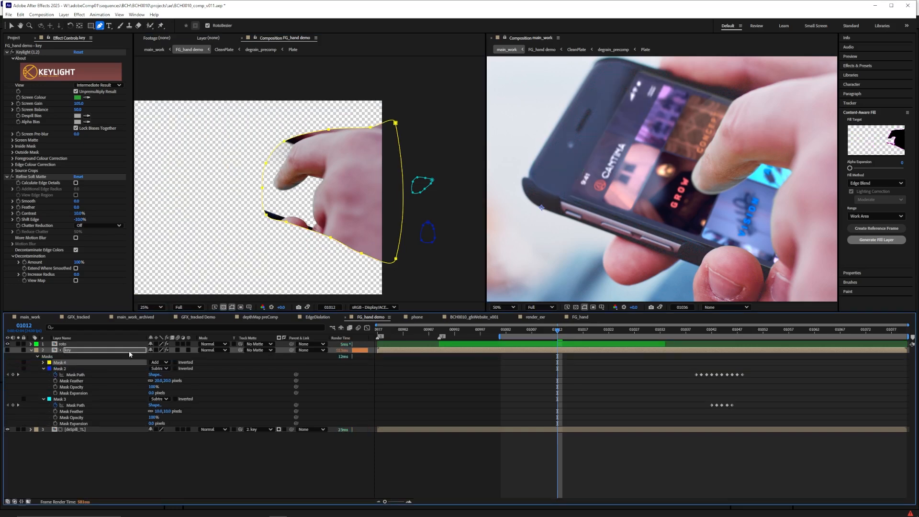
{"action": "left_click", "coordinate": [49, 363]}
{"action": "left_click", "coordinate": [456, 213]}
{"action": "left_click", "coordinate": [530, 213]}
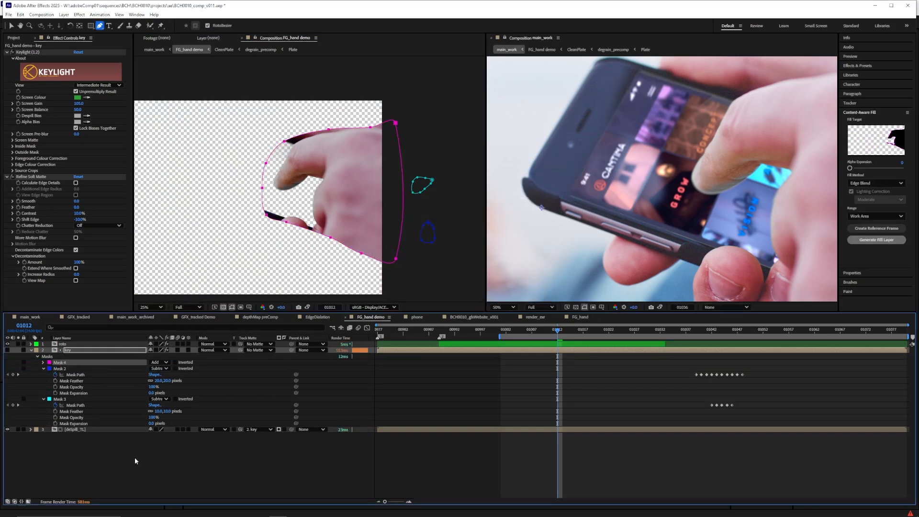
Set the new hand mask's feather to 50 pixels
{"action": "key", "text": "m"}
{"action": "key", "text": "m"}
{"action": "left_click", "coordinate": [157, 369]}
{"action": "key", "text": "Return"}
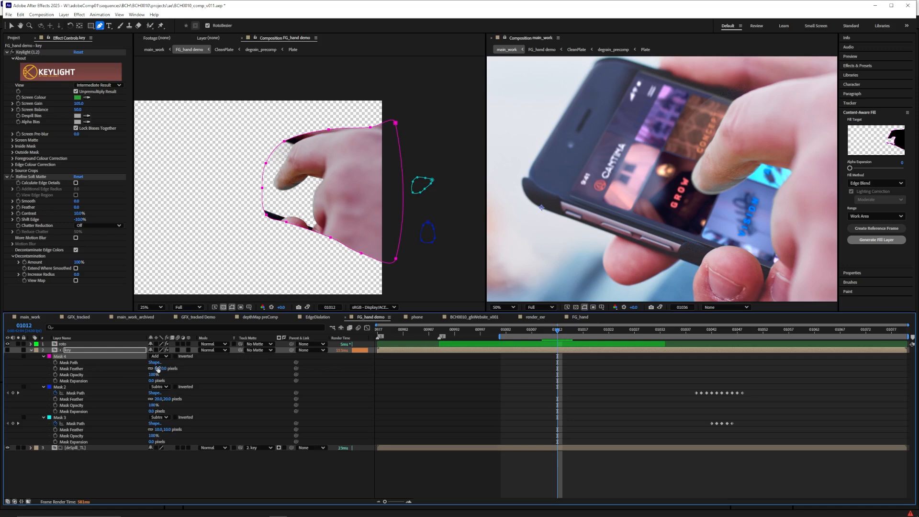
{"action": "left_click", "coordinate": [157, 369]}
{"action": "type", "text": "50"}
{"action": "key", "text": "Return"}
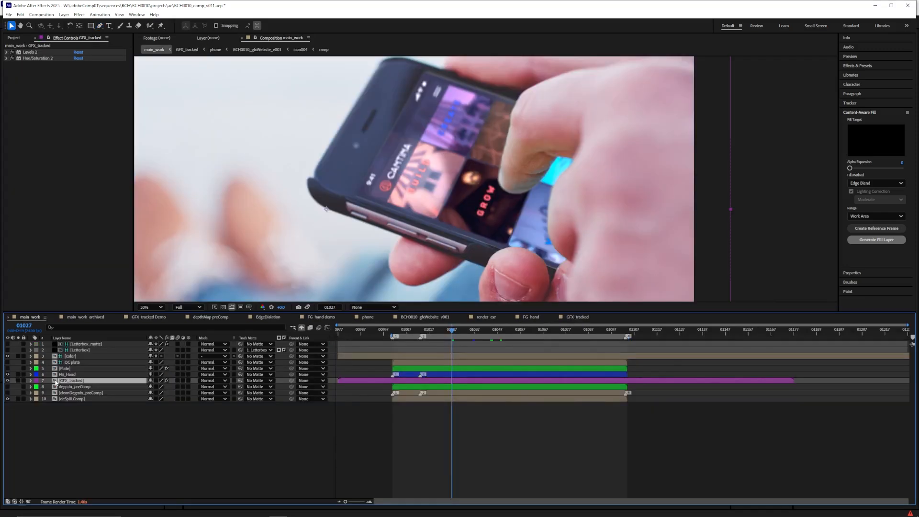
Duplicate the GFX_tracked layer twice in main_work and precompose two of the copies as Edge_matte
{"action": "key", "text": "ctrl+d"}
{"action": "key", "text": "ctrl+d"}
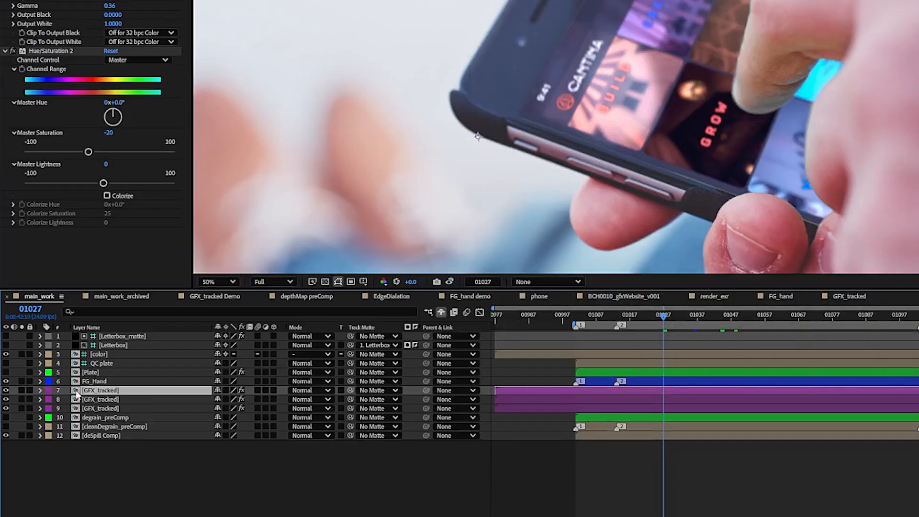
{"action": "left_click", "coordinate": [55, 387], "text": "shift"}
{"action": "key", "text": "ctrl+shift+c"}
{"action": "type", "text": "Edge_matte"}
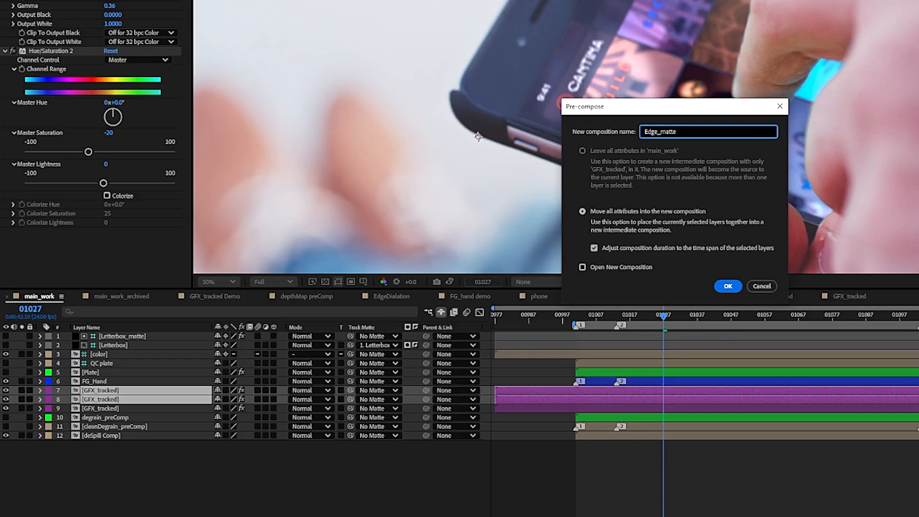
{"action": "key", "text": "Return"}
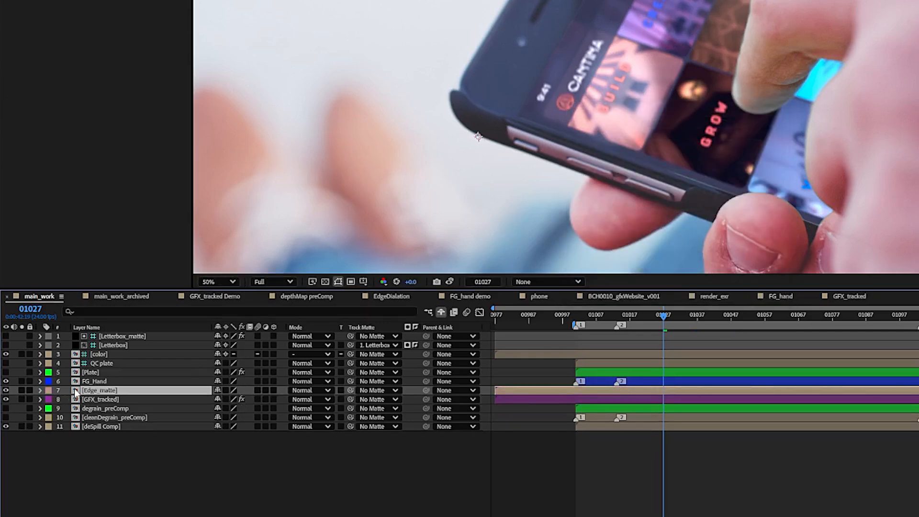
In Edge_matte, show the transparency grid, and replace the upper GFX_tracked layer's Levels and Hue/Saturation with Minimax
{"action": "double_click", "coordinate": [75, 390]}
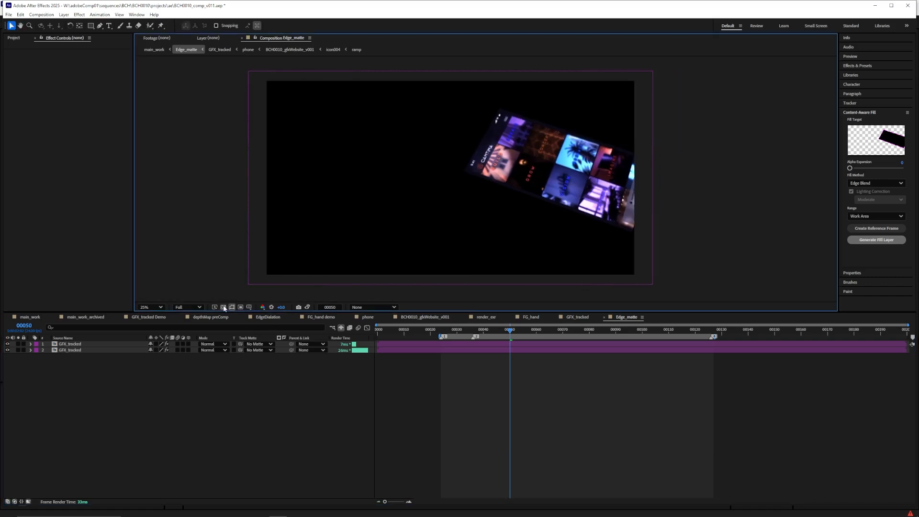
{"action": "left_click", "coordinate": [325, 281]}
{"action": "left_click", "coordinate": [104, 336]}
{"action": "key", "text": "ctrl+space"}
{"action": "type", "text": "mini"}
{"action": "key", "text": "Return"}
{"action": "left_click", "coordinate": [35, 152]}
{"action": "left_click", "coordinate": [31, 53], "text": "shift"}
{"action": "key", "text": "Delete"}
Set Minimax to the Minimum operation on Alpha and Color with a radius of 12, checking the upper layer by itself
{"action": "left_click_drag", "start_coordinate": [77, 64], "coordinate": [88, 64]}
{"action": "left_click", "coordinate": [89, 58]}
{"action": "left_click", "coordinate": [89, 66]}
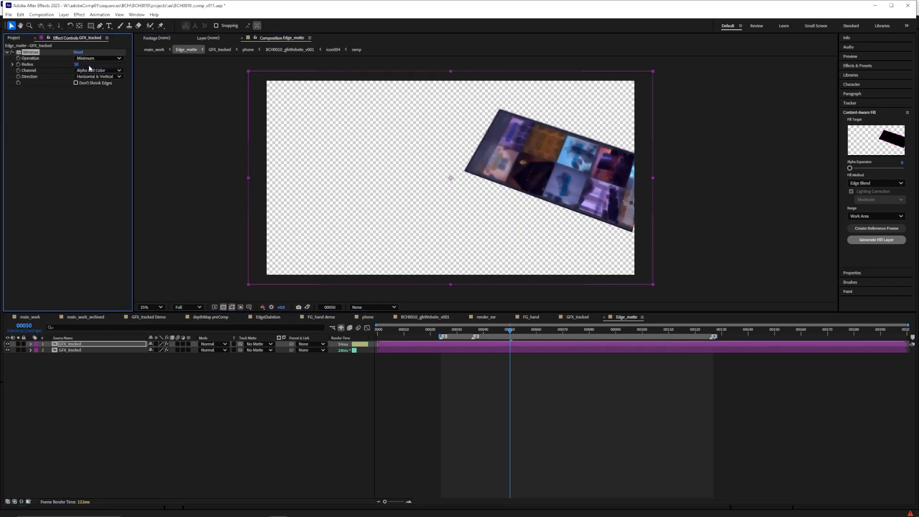
{"action": "left_click", "coordinate": [7, 350]}
{"action": "left_click", "coordinate": [12, 52]}
{"action": "left_click", "coordinate": [12, 52]}
{"action": "left_click", "coordinate": [76, 64]}
{"action": "key", "text": "Return"}
Hide the upper GFX_tracked layer, show the lower one, and use the upper as the lower layer's track matte
{"action": "left_click", "coordinate": [8, 343]}
{"action": "left_click", "coordinate": [7, 350]}
{"action": "left_click", "coordinate": [69, 350]}
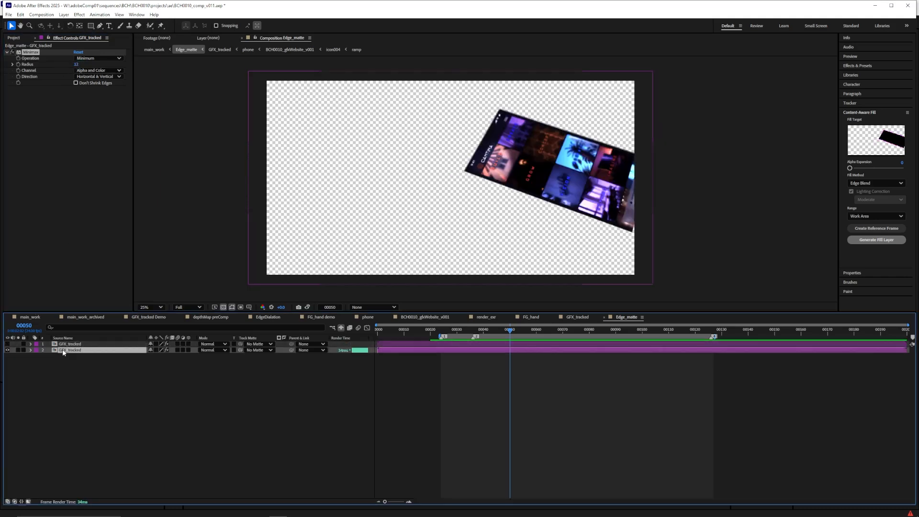
{"action": "left_click", "coordinate": [259, 350]}
{"action": "left_click", "coordinate": [269, 368]}
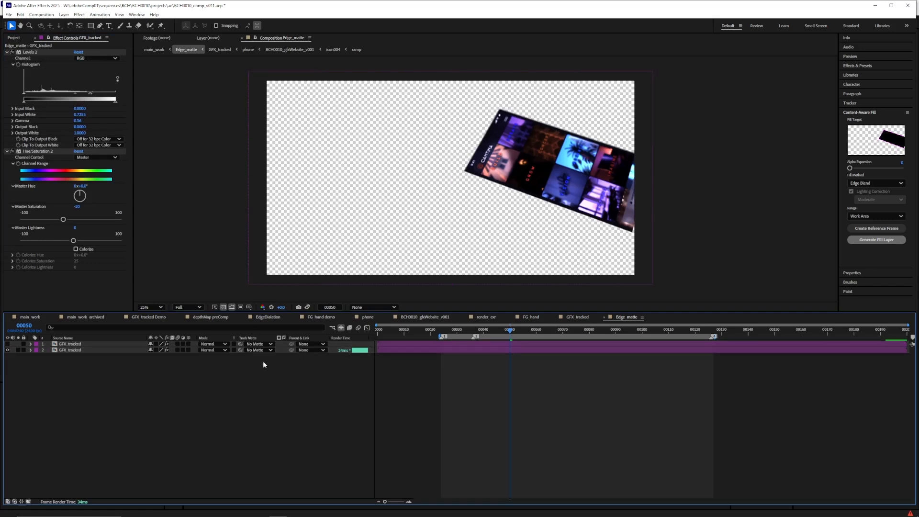
Apply Levels to the lower GFX_tracked layer and set its input white to about 0.2275
{"action": "key", "text": "ctrl+space"}
{"action": "type", "text": "le"}
{"action": "key", "text": "Return"}
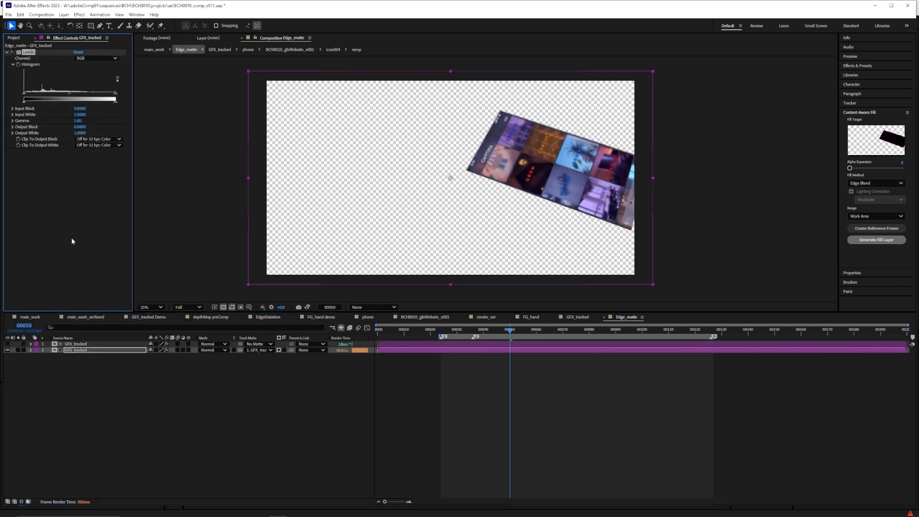
{"action": "left_click_drag", "start_coordinate": [116, 95], "coordinate": [44, 96]}
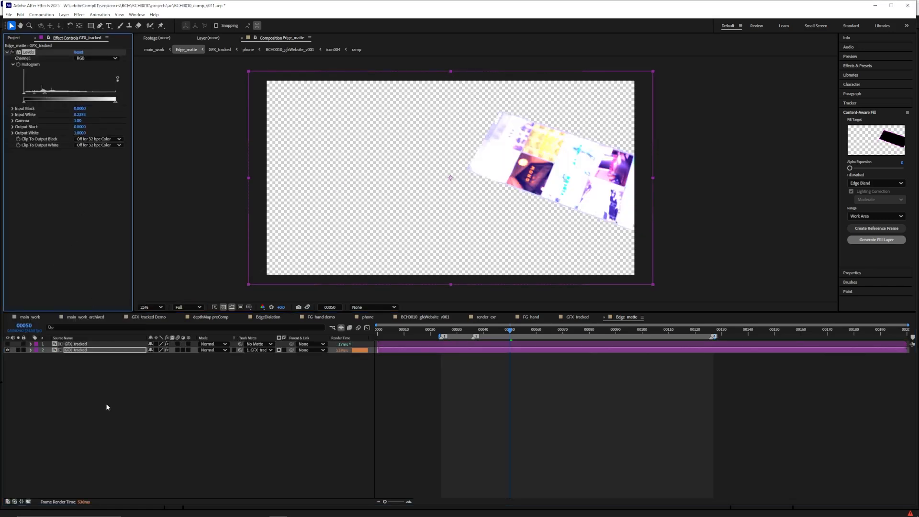
Invert the lower layer's track matte and raise its Levels input white slightly with the transparency grid turned off
{"action": "left_click", "coordinate": [278, 350]}
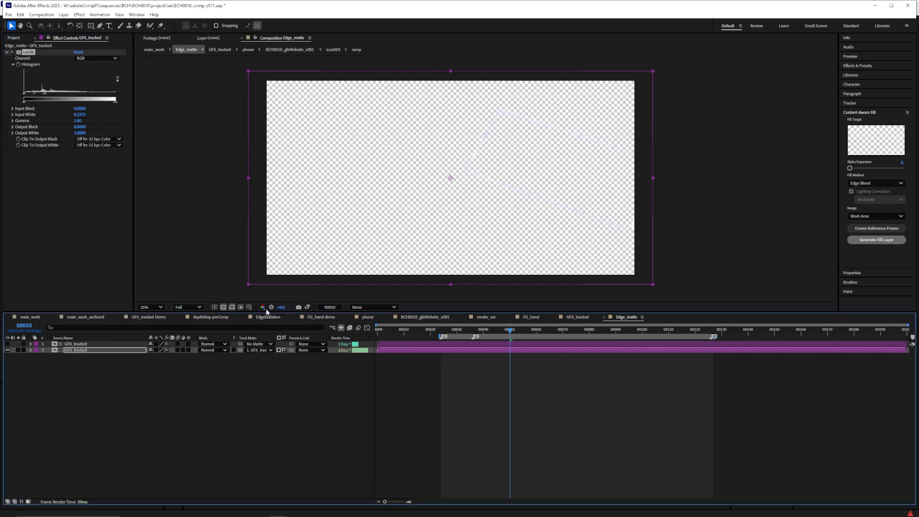
{"action": "left_click", "coordinate": [223, 307]}
{"action": "left_click_drag", "start_coordinate": [44, 96], "coordinate": [51, 96]}
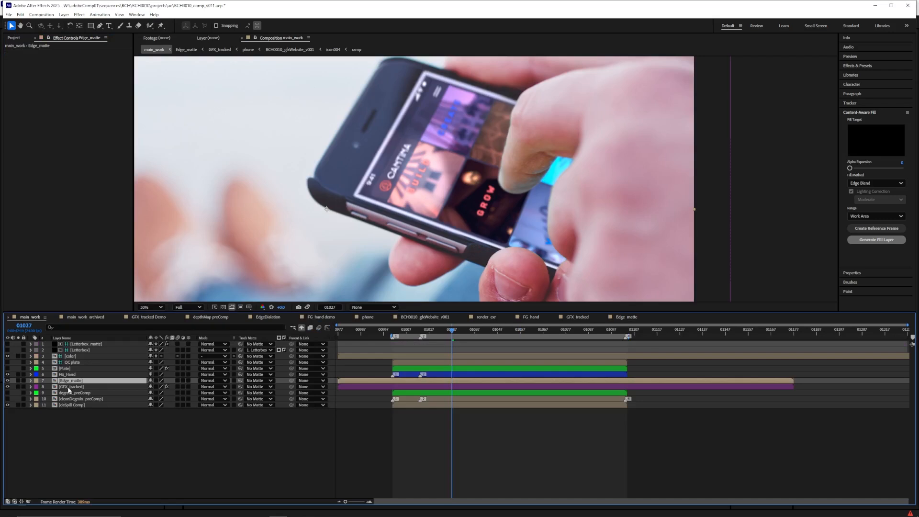
Add an adjustment layer named edgeGrade between Edge_matte and GFX_tracked in main_work, and hide Edge_matte
{"action": "left_click", "coordinate": [63, 14]}
{"action": "left_click", "coordinate": [210, 72]}
{"action": "key", "text": "Return"}
{"action": "type", "text": "edgeGrade"}
{"action": "key", "text": "Return"}
{"action": "left_click", "coordinate": [7, 381]}
Apply Levels to edgeGrade with a slightly lowered gamma, using Edge_matte as its track matte
{"action": "key", "text": "ctrl+space"}
{"action": "type", "text": "level"}
{"action": "key", "text": "Return"}
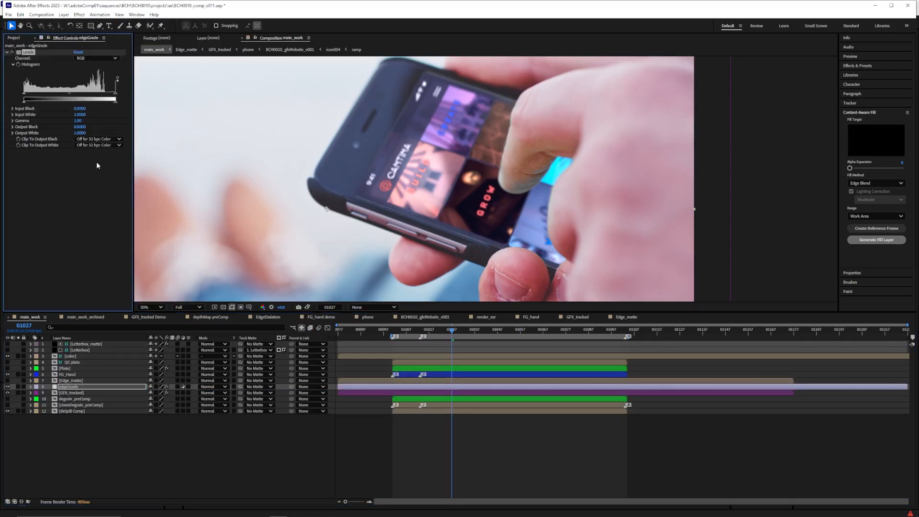
{"action": "left_click", "coordinate": [257, 387]}
{"action": "left_click", "coordinate": [271, 452]}
{"action": "mouse_move", "coordinate": [70, 99]}
{"action": "left_mouse_down"}
{"action": "mouse_move", "coordinate": [102, 95]}
{"action": "mouse_move", "coordinate": [74, 99]}
{"action": "left_mouse_up"}
Apply Fast Box Blur with a radius of 3 to the Edge_matte layer and toggle edgeGrade to compare the result
{"action": "left_click", "coordinate": [70, 380]}
{"action": "key", "text": "ctrl+space"}
{"action": "type", "text": "fast"}
{"action": "key", "text": "Return"}
{"action": "left_click", "coordinate": [77, 58]}
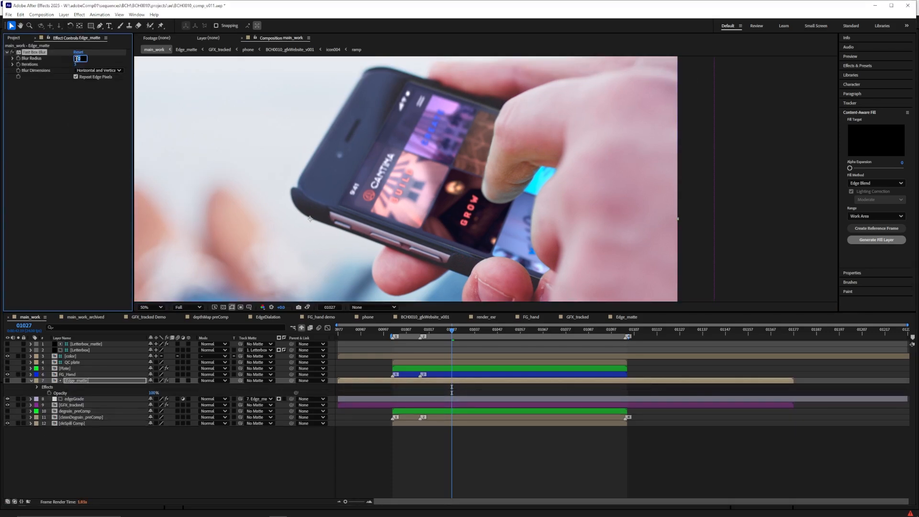
{"action": "type", "text": "3."}
{"action": "key", "text": "Return"}
{"action": "key", "text": "slash"}
{"action": "left_click", "coordinate": [8, 399]}
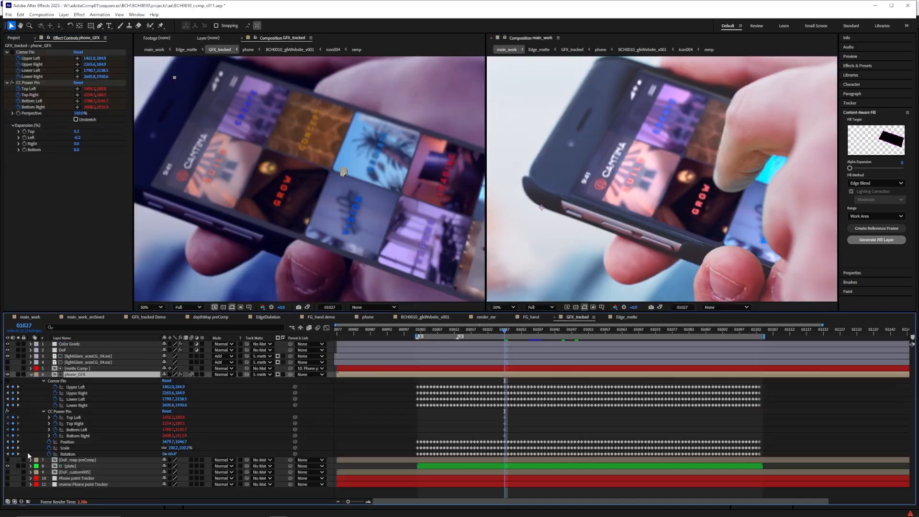
Nudge the CC Power Pin corners of phone_GFX in GFX_tracked so the graphic fits the phone's screen edges at frame 01027
{"action": "left_click_drag", "start_coordinate": [197, 89], "coordinate": [199, 88]}
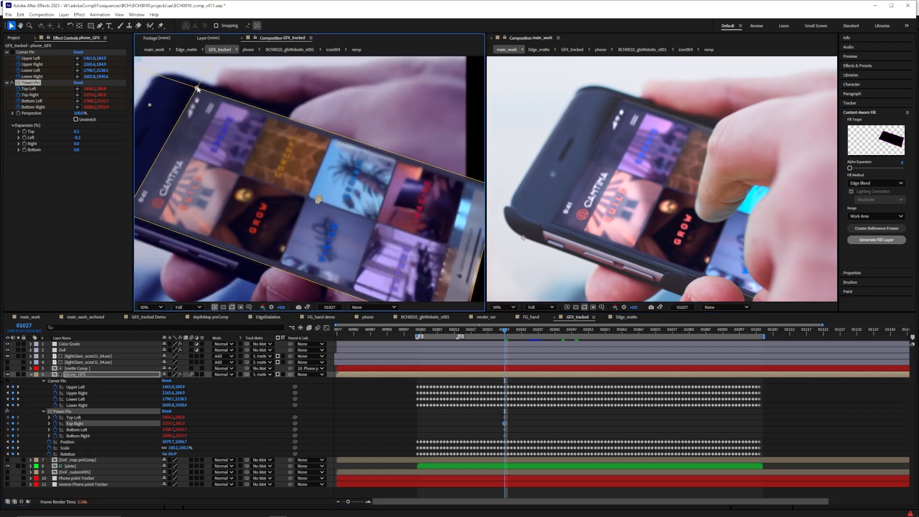
{"action": "left_click_drag", "start_coordinate": [467, 186], "coordinate": [448, 192]}
{"action": "key", "text": "ctrl+z"}
{"action": "left_click_drag", "start_coordinate": [152, 91], "coordinate": [153, 89]}
{"action": "key", "text": "ctrl+z"}
{"action": "left_click_drag", "start_coordinate": [453, 191], "coordinate": [453, 190]}
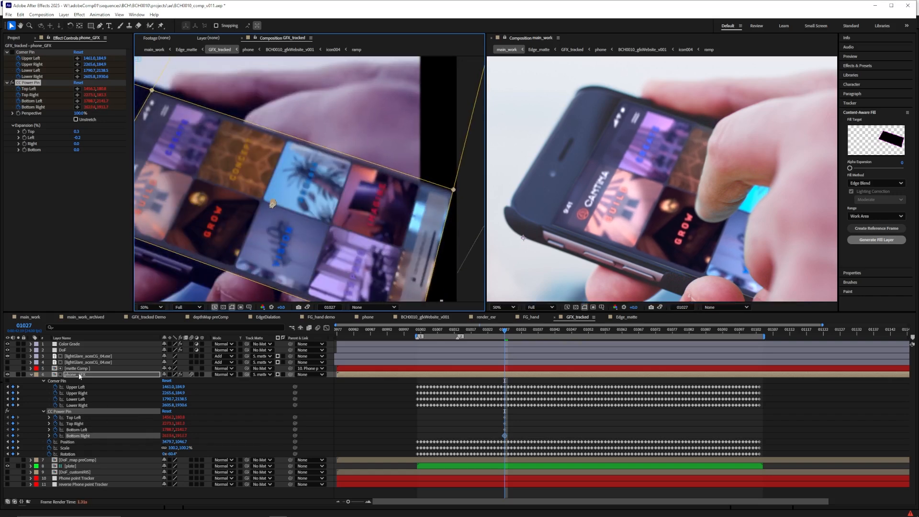
Darken the background solid, Gray Solid 1, in the BCH0010_gfxWebsite_v001 comp to the colour 202020
{"action": "double_click", "coordinate": [79, 375]}
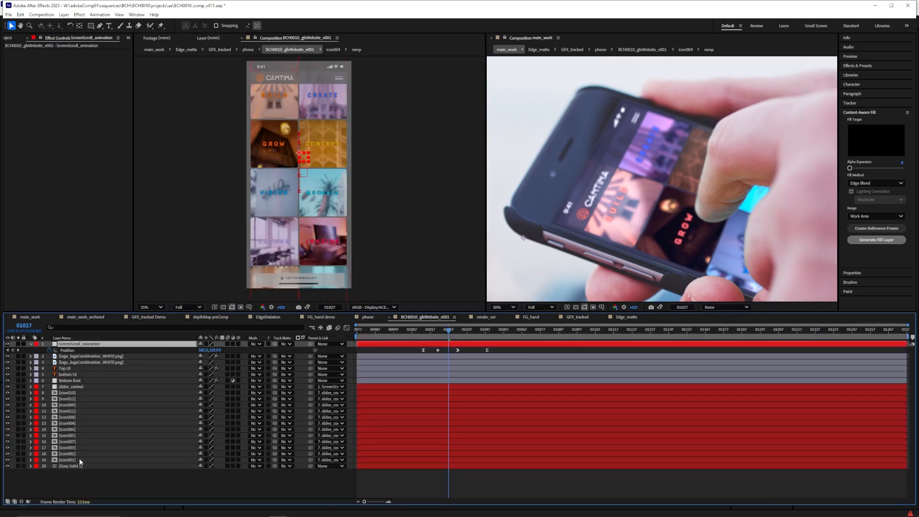
{"action": "left_click", "coordinate": [70, 466]}
{"action": "left_click", "coordinate": [63, 14]}
{"action": "left_click", "coordinate": [86, 29]}
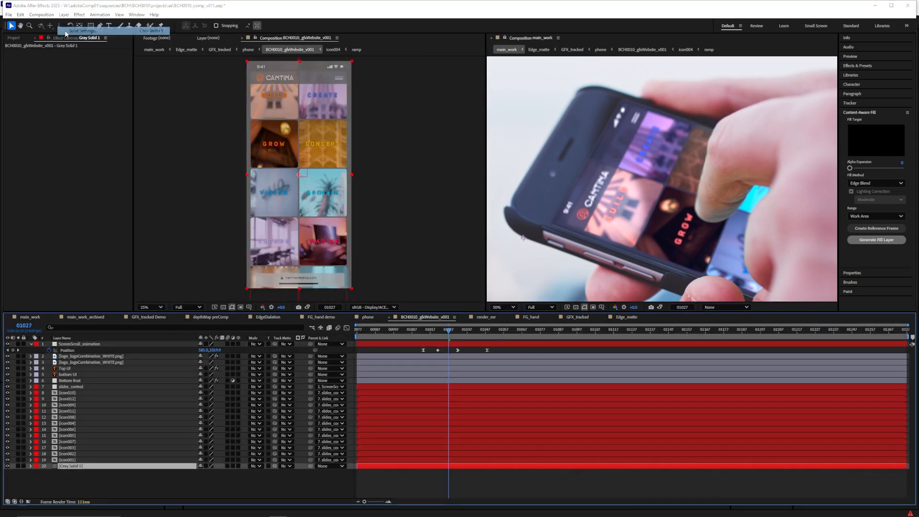
{"action": "left_click", "coordinate": [468, 302]}
{"action": "left_click_drag", "start_coordinate": [420, 297], "coordinate": [373, 292]}
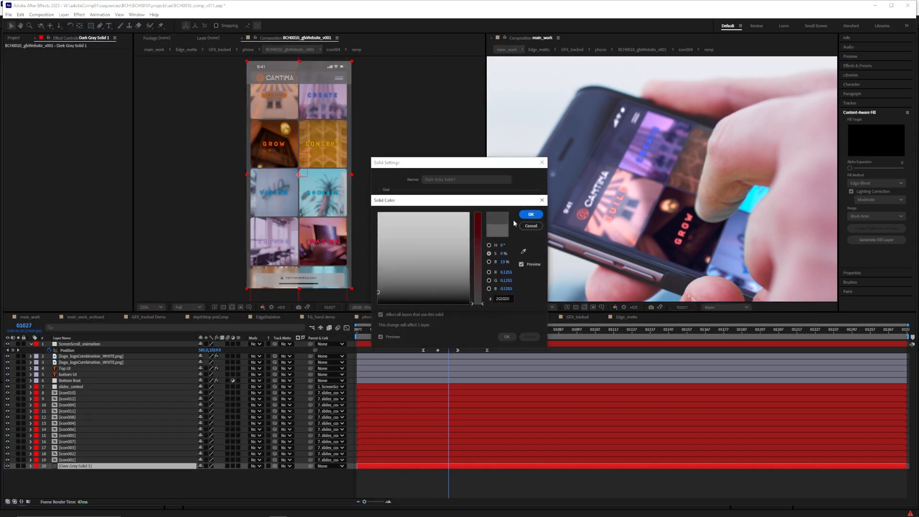
{"action": "left_click", "coordinate": [531, 214]}
{"action": "left_click", "coordinate": [506, 337]}
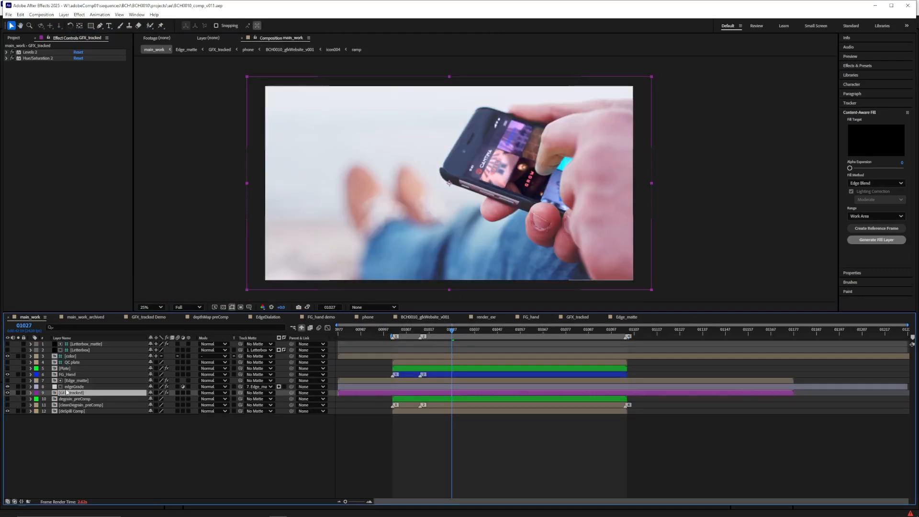
Move the deSpill Comp layer above FG_Hand in main_work, rename it mixBack and set its opacity to 50%
{"action": "left_click_drag", "start_coordinate": [70, 411], "coordinate": [83, 373]}
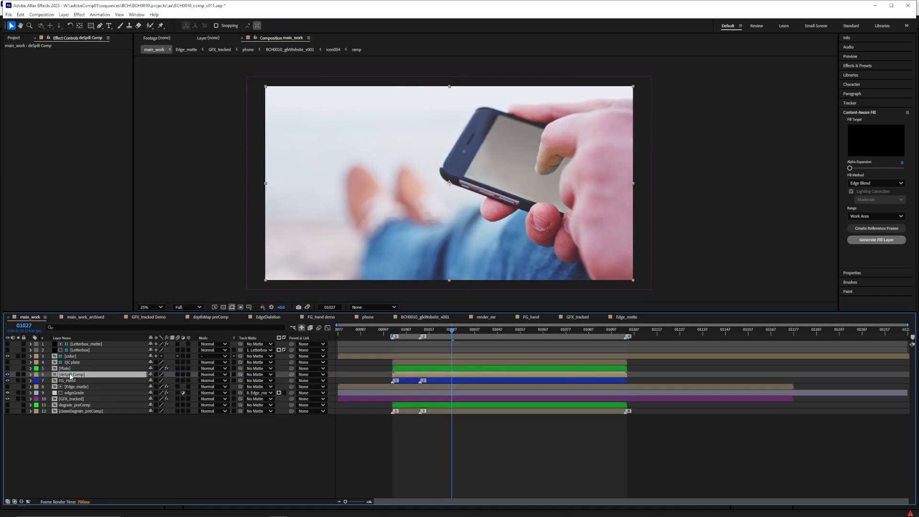
{"action": "key", "text": "Return"}
{"action": "type", "text": "mixBack"}
{"action": "key", "text": "Return"}
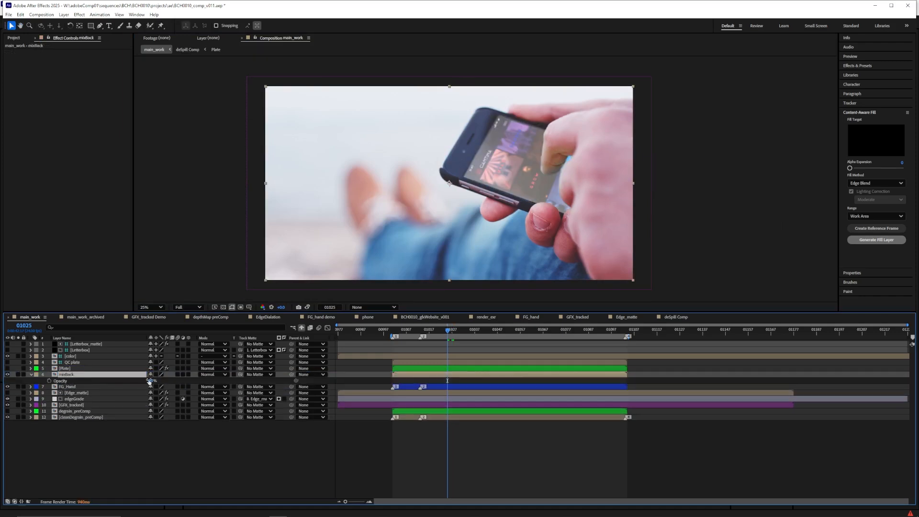
{"action": "scroll", "coordinate": [407, 235], "scroll_direction": "up", "scroll_amount": 2}
{"action": "left_click_drag", "start_coordinate": [431, 230], "coordinate": [328, 229]}
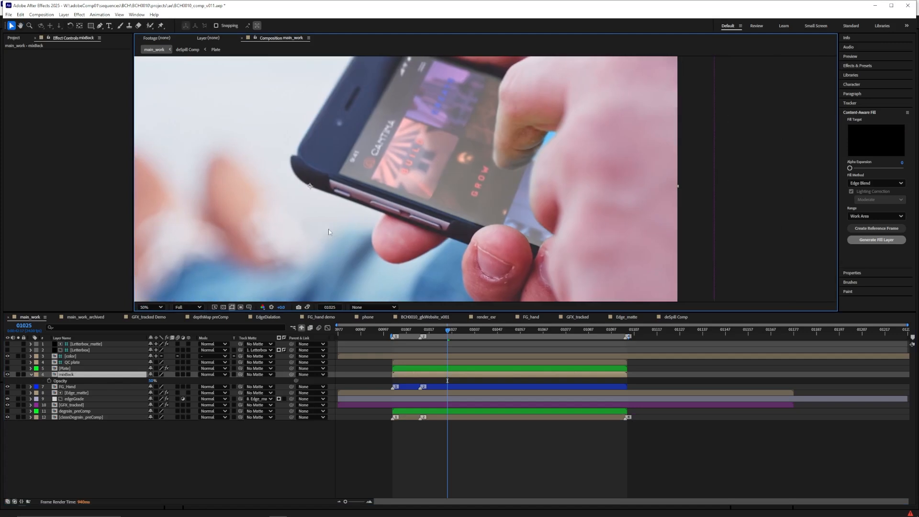
Lower the mixBack layer's opacity to 15% while comparing the composite with it shown and hidden at frame 01026
{"action": "scroll", "coordinate": [328, 229], "scroll_direction": "down", "scroll_amount": 2}
{"action": "left_click", "coordinate": [152, 381]}
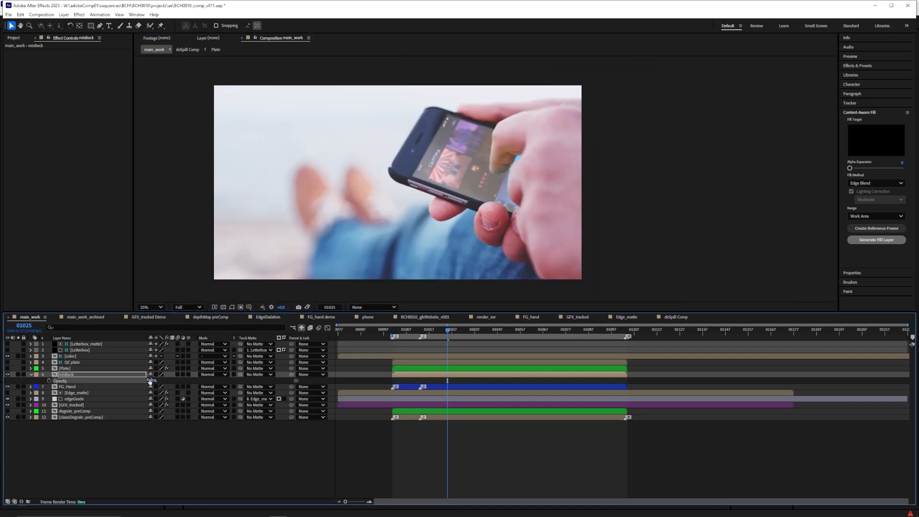
{"action": "key", "text": "Page_Down"}
{"action": "left_click", "coordinate": [152, 380]}
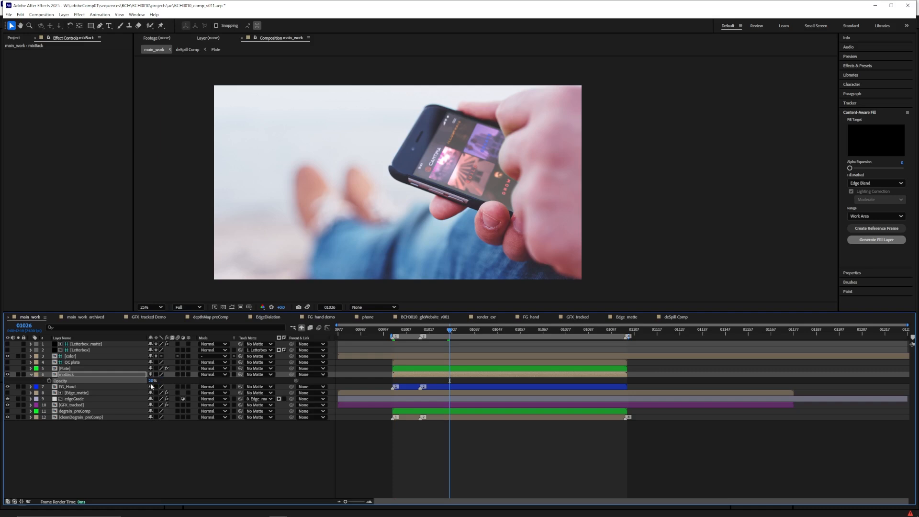
{"action": "left_click", "coordinate": [7, 374]}
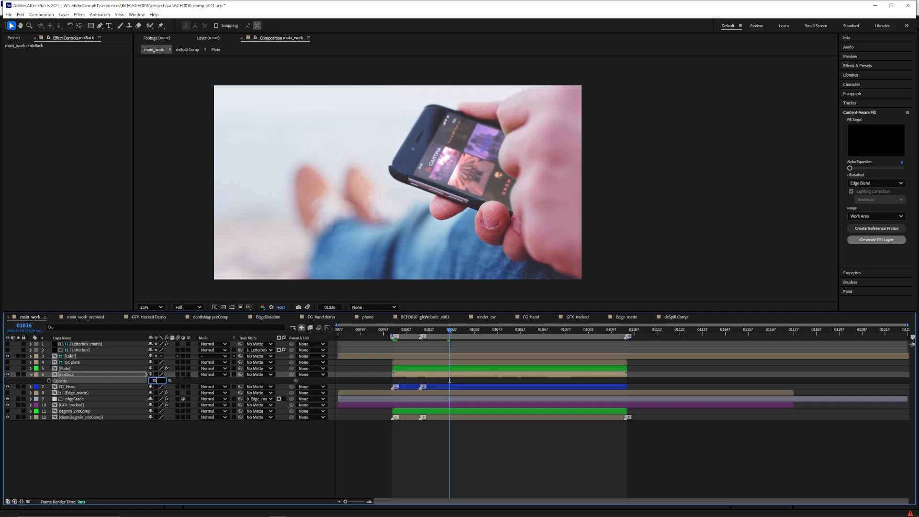
{"action": "left_click", "coordinate": [151, 381]}
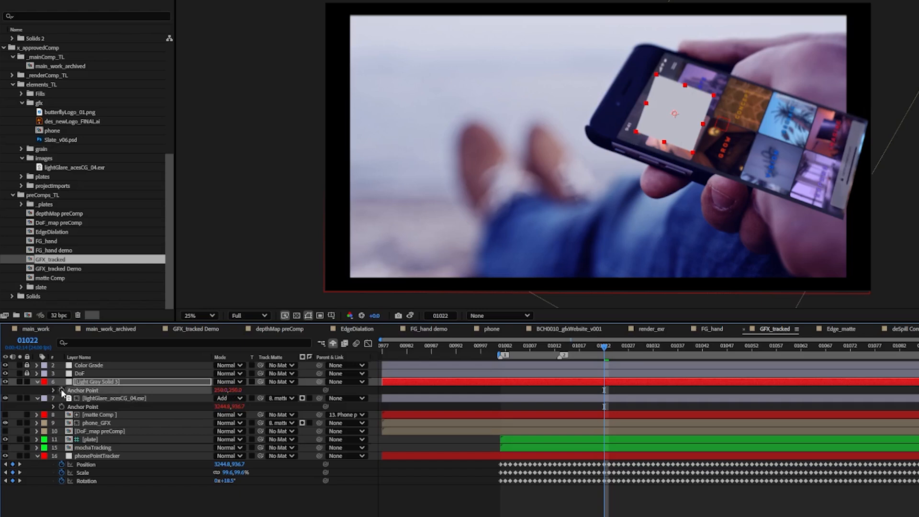
Link the anchor point of Light Gray Solid 3 to phonePointTracker's Position with an expression and preview the motion
{"action": "left_click", "coordinate": [61, 390], "text": "alt"}
{"action": "left_click_drag", "start_coordinate": [242, 401], "coordinate": [90, 482]}
{"action": "left_click", "coordinate": [110, 509]}
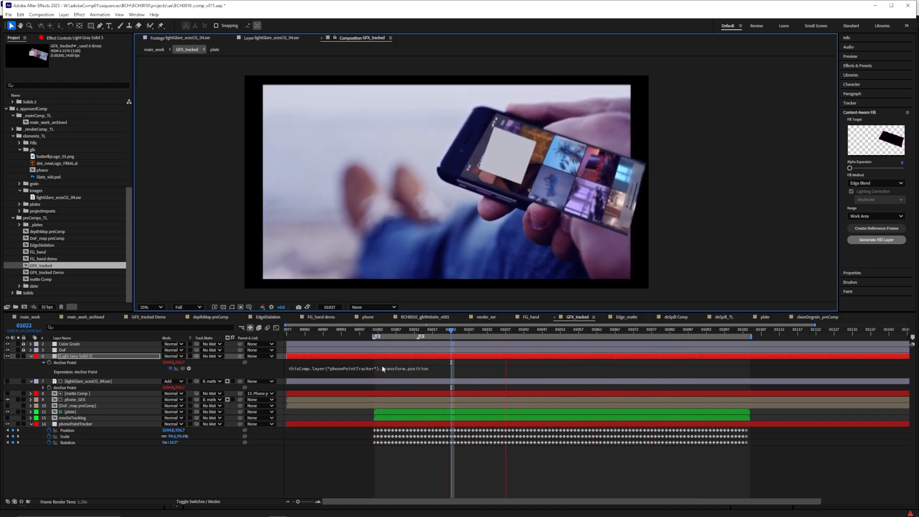
{"action": "left_click", "coordinate": [440, 332]}
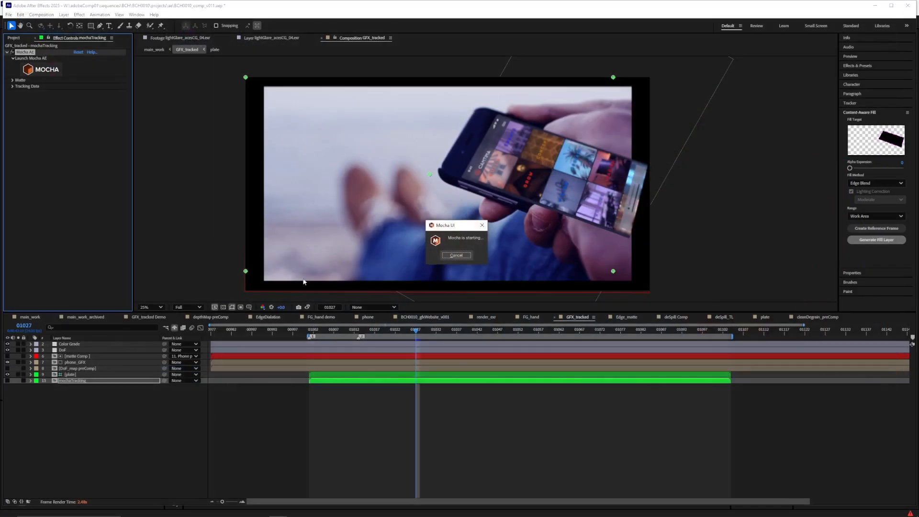
Add a new null object to the GFX_tracked comp
{"action": "right_click", "coordinate": [45, 414]}
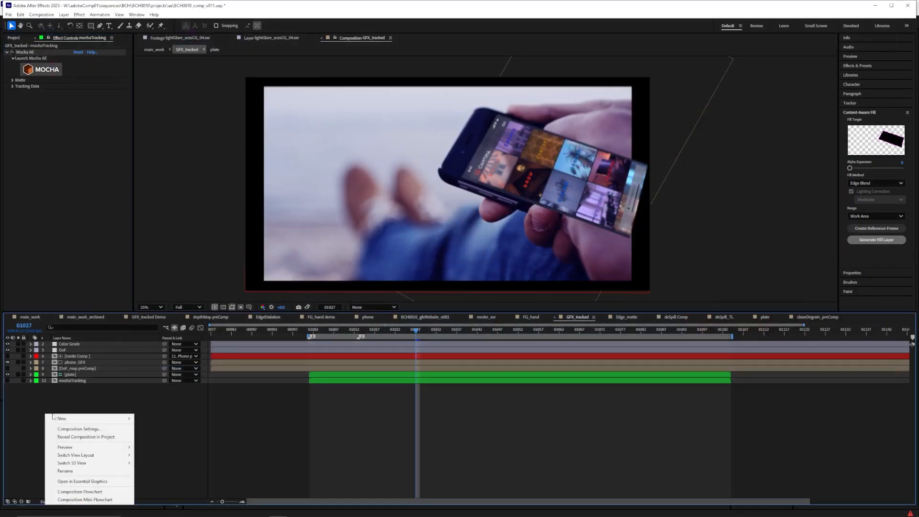
{"action": "mouse_move", "coordinate": [73, 418]}
{"action": "left_click", "coordinate": [155, 460]}
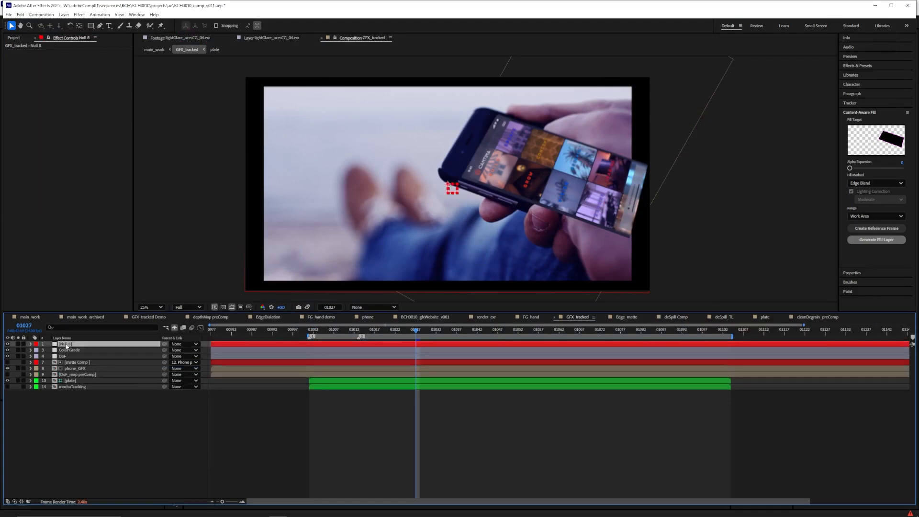
Create the phone track data in the Mocha AE effect on the mochaTracking layer
{"action": "left_click", "coordinate": [69, 389]}
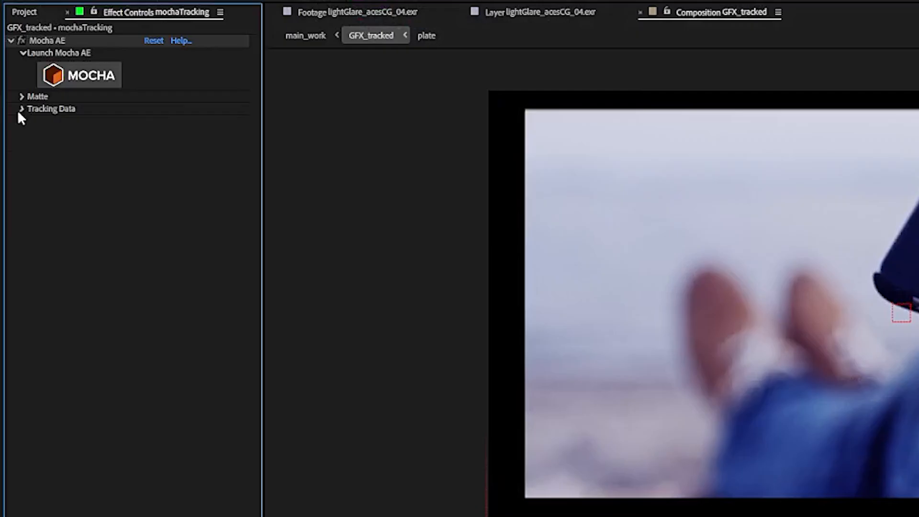
{"action": "left_click", "coordinate": [12, 87]}
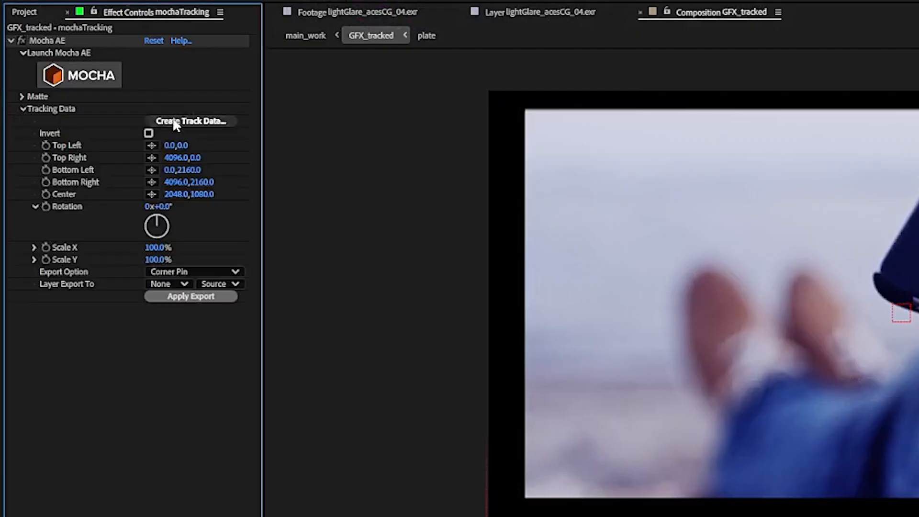
{"action": "left_click", "coordinate": [98, 94]}
{"action": "left_click", "coordinate": [55, 85]}
{"action": "left_click", "coordinate": [293, 221]}
Export the Mocha tracking data as Transform and apply it to the new null layer
{"action": "left_click", "coordinate": [182, 272]}
{"action": "left_click", "coordinate": [191, 317]}
{"action": "left_click", "coordinate": [165, 284]}
{"action": "left_click", "coordinate": [185, 315]}
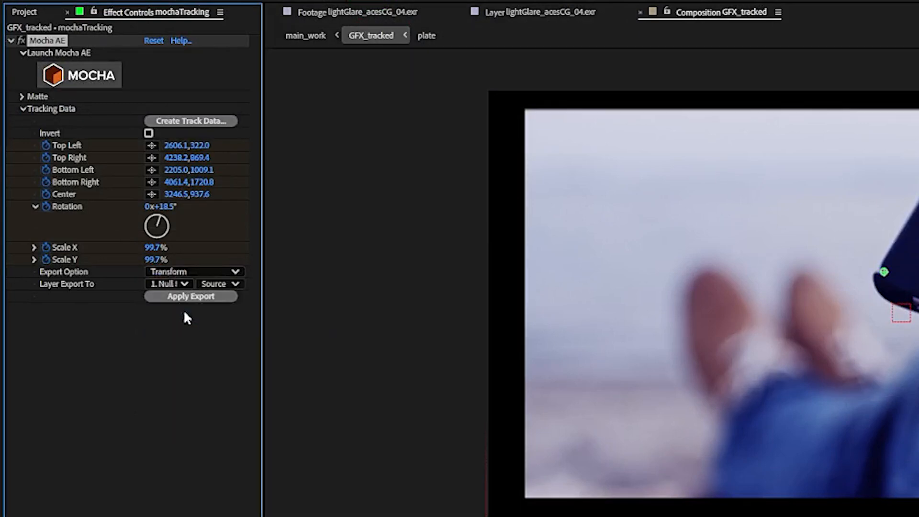
{"action": "left_click", "coordinate": [181, 297]}
Rename the tracked null as phonePointTracker and reveal its keyframed properties
{"action": "left_click", "coordinate": [67, 344]}
{"action": "key", "text": "Return"}
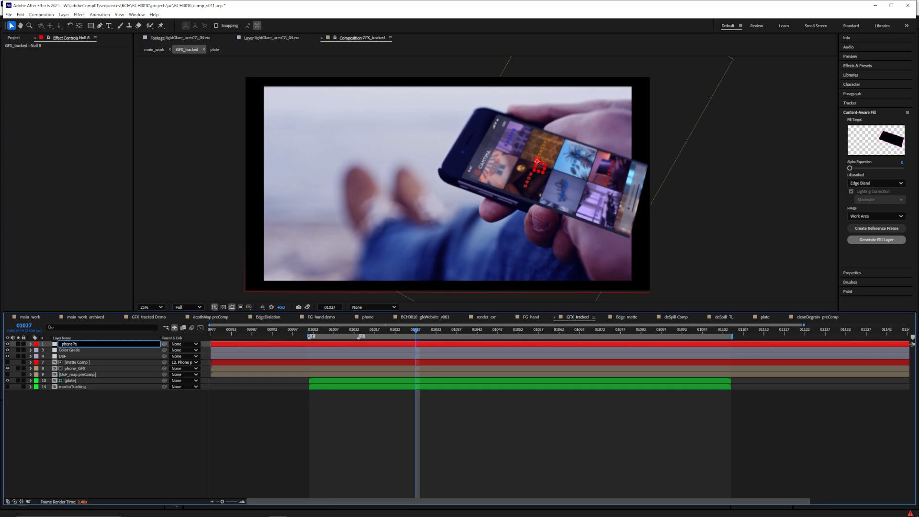
{"action": "type", "text": "racke"}
{"action": "key", "text": "Return"}
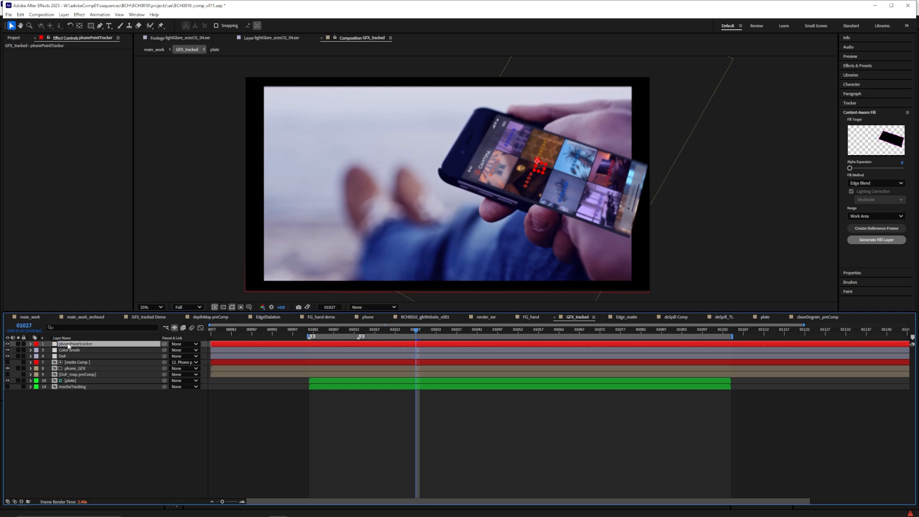
{"action": "key", "text": "u"}
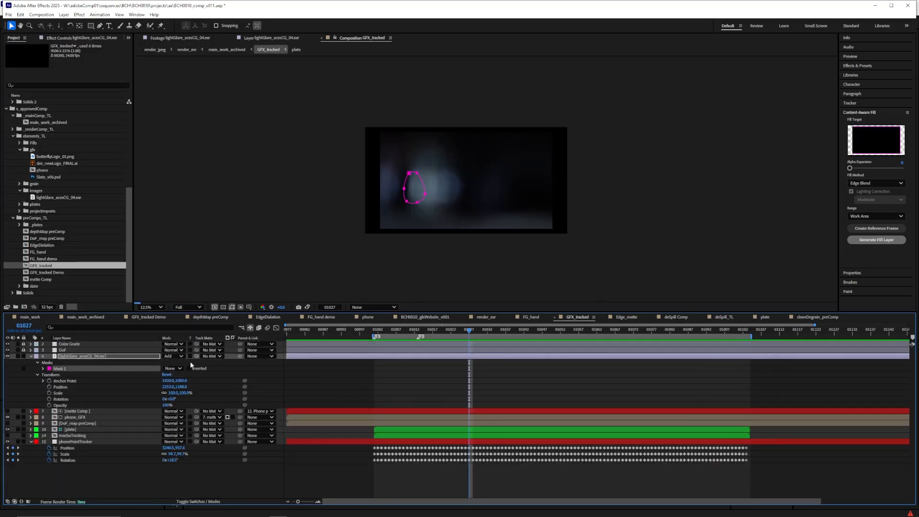
Solo the lightGlare_acesCG_04.exr layer and link its anchor point to phonePointTracker's Position with an expression
{"action": "left_click", "coordinate": [80, 357]}
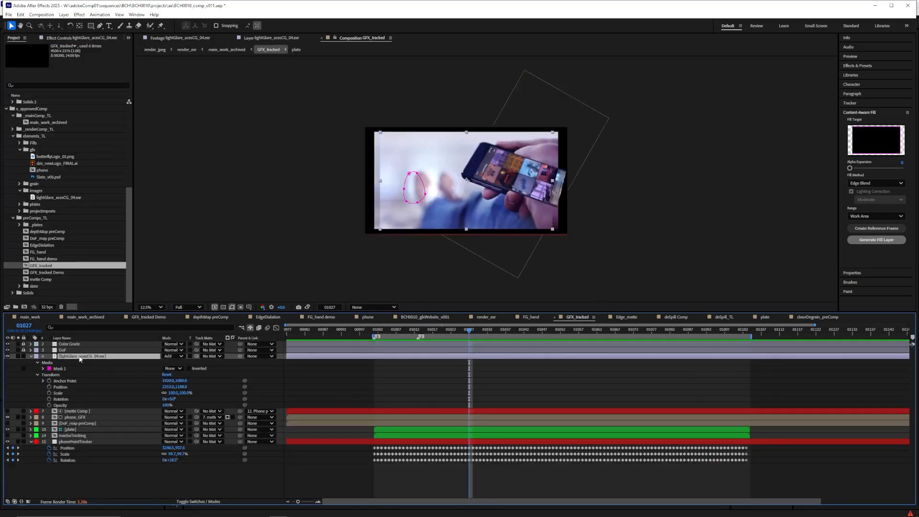
{"action": "left_click", "coordinate": [19, 356]}
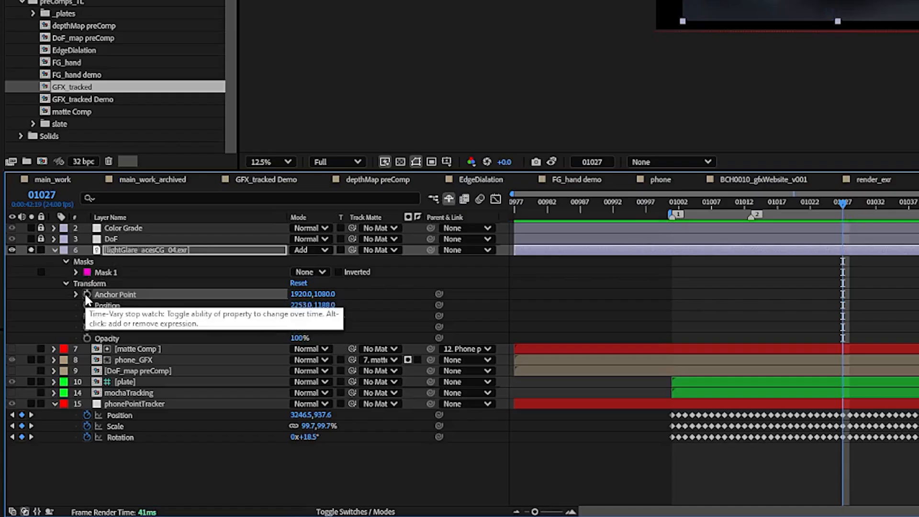
{"action": "left_click", "coordinate": [49, 380], "text": "alt"}
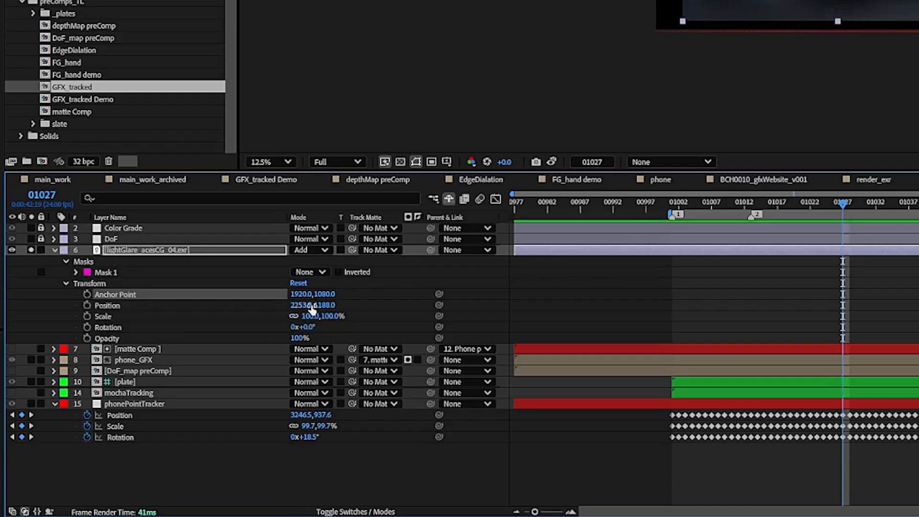
{"action": "left_click_drag", "start_coordinate": [327, 305], "coordinate": [120, 438]}
{"action": "left_click", "coordinate": [156, 485]}
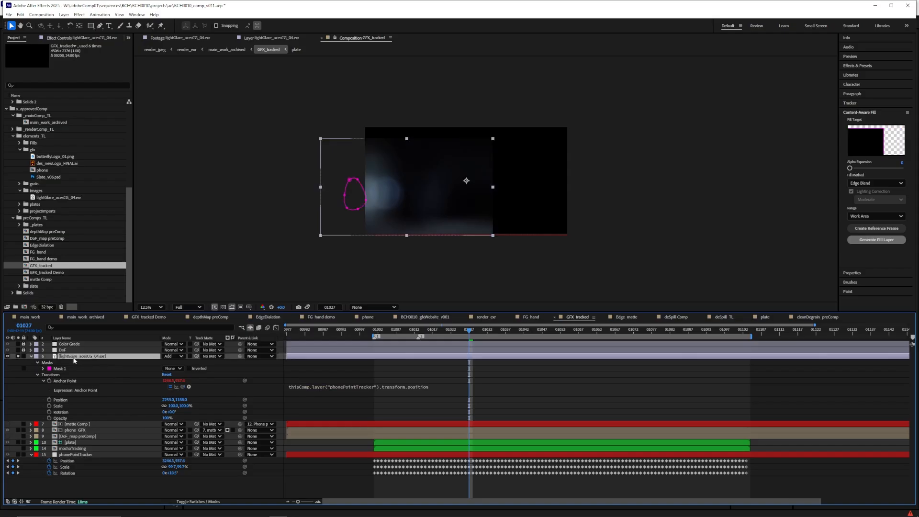
Move the lightGlare layer over the phone, set Mask 1's mode to Add, and turn off the layer's solo
{"action": "left_click_drag", "start_coordinate": [398, 205], "coordinate": [535, 189]}
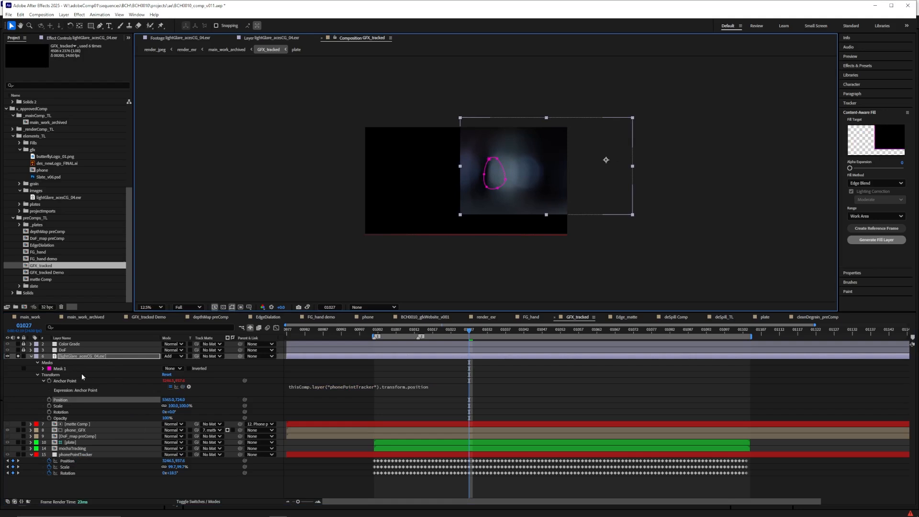
{"action": "left_click", "coordinate": [173, 368]}
{"action": "left_click", "coordinate": [183, 384]}
{"action": "left_click", "coordinate": [17, 356]}
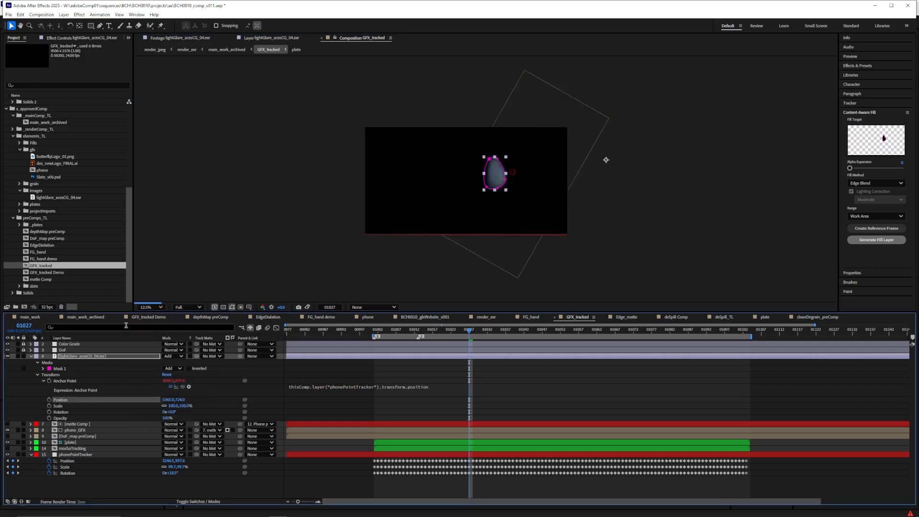
{"action": "scroll", "coordinate": [493, 187], "scroll_direction": "up", "scroll_amount": 1}
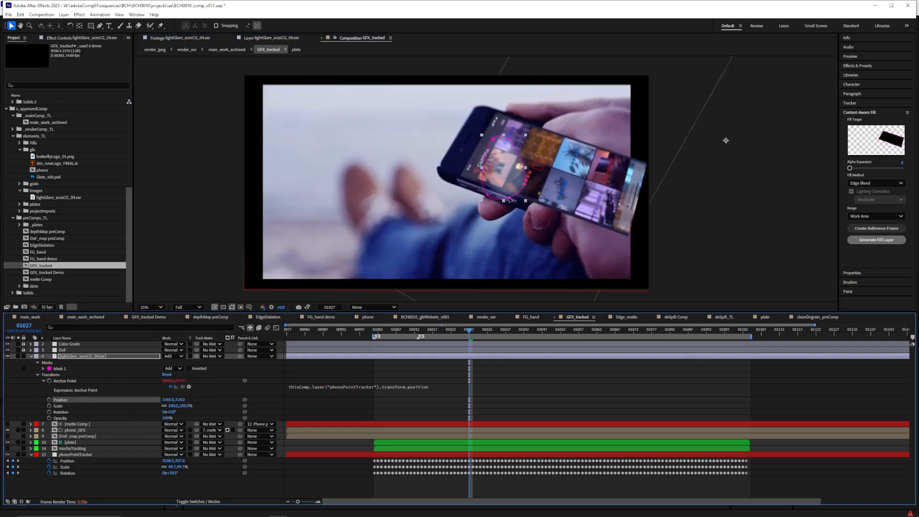
Scale the lightGlare layer to about 83% and reposition the glare over the upper end of the phone screen
{"action": "key", "text": "s"}
{"action": "left_click_drag", "start_coordinate": [176, 363], "coordinate": [168, 363]}
{"action": "left_click_drag", "start_coordinate": [538, 178], "coordinate": [491, 171]}
Use matte Comp as the track matte of the lightGlare layer
{"action": "left_click", "coordinate": [213, 356]}
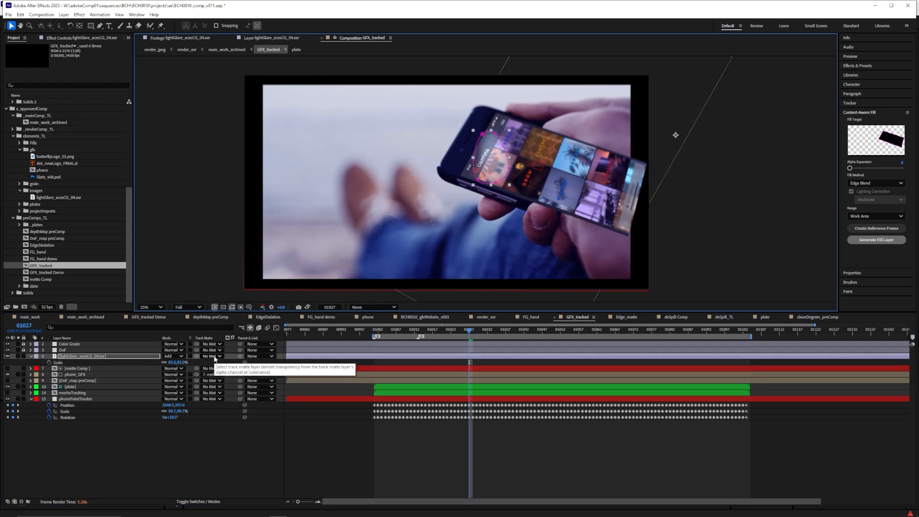
{"action": "left_click", "coordinate": [229, 422]}
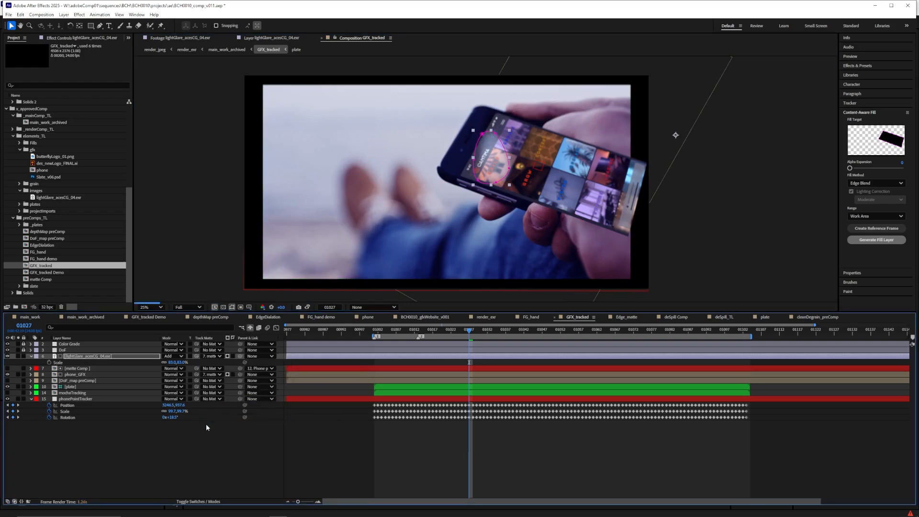
{"action": "left_click", "coordinate": [78, 369]}
Add a new dark gray solid, 500 px wide and 500 px high, above the lightGlare layer
{"action": "left_click", "coordinate": [64, 14]}
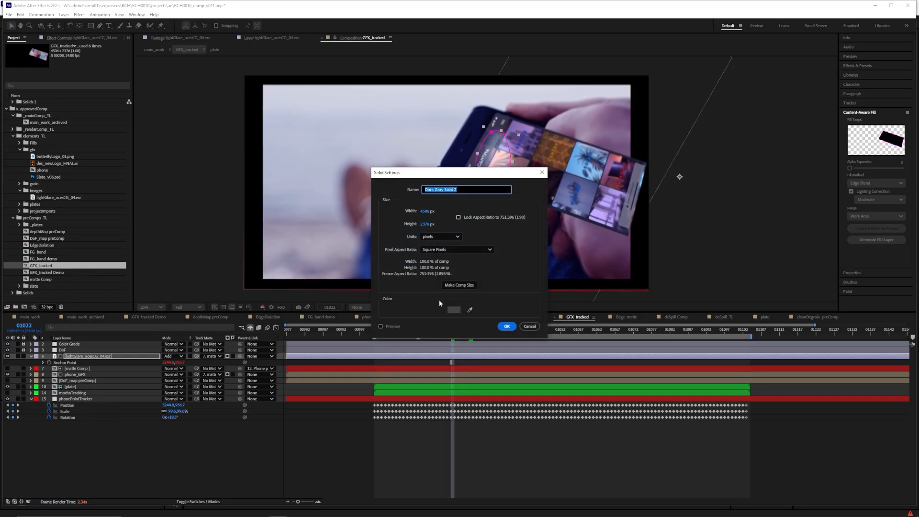
{"action": "left_click", "coordinate": [425, 211]}
{"action": "type", "text": "500"}
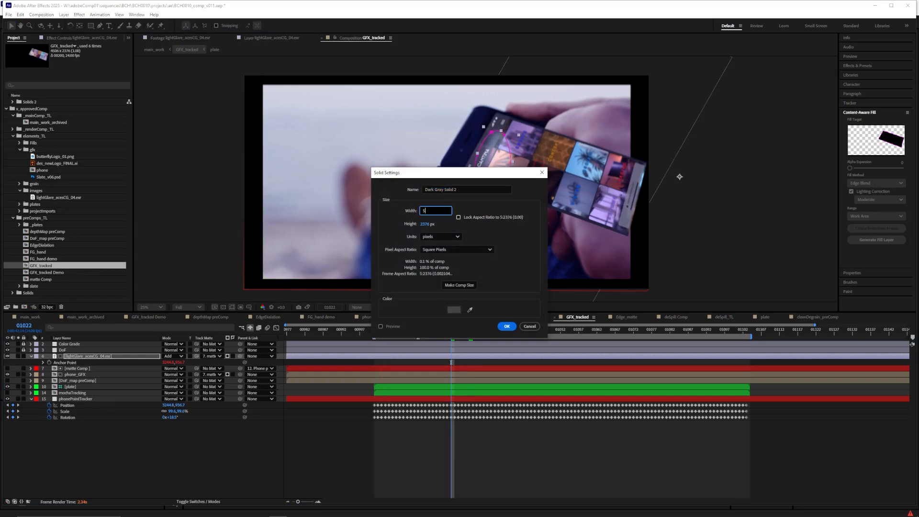
{"action": "left_click", "coordinate": [424, 224]}
{"action": "type", "text": "500"}
{"action": "key", "text": "Return"}
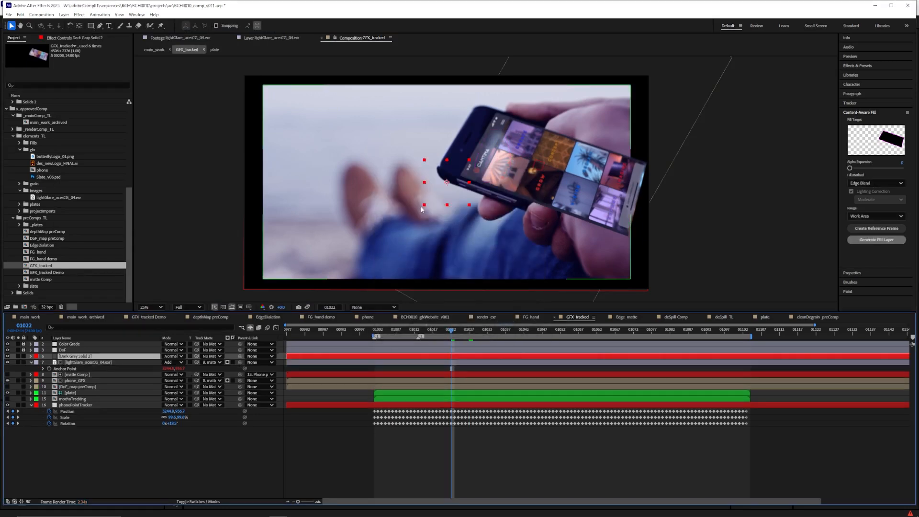
Change the 500 px solid's color to light gray in its solid settings
{"action": "left_click", "coordinate": [63, 14]}
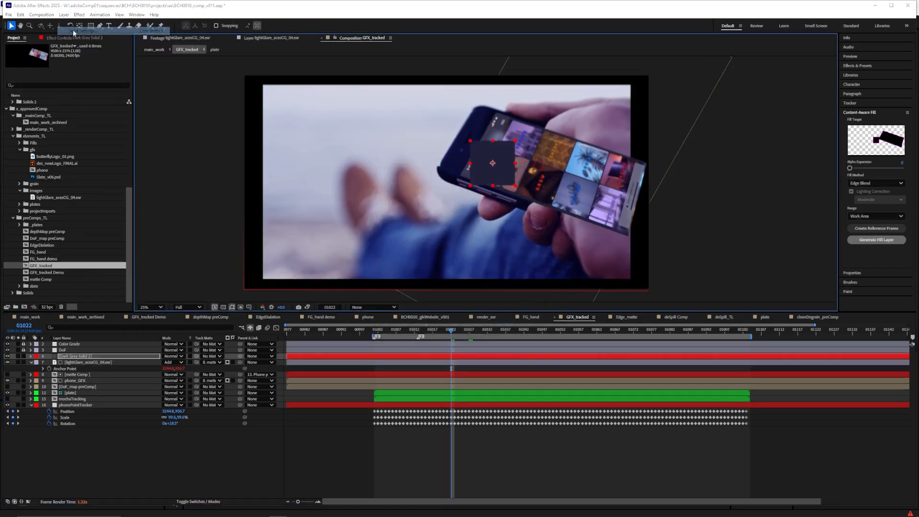
{"action": "key", "text": "ctrl+shift+y"}
{"action": "left_click", "coordinate": [454, 300]}
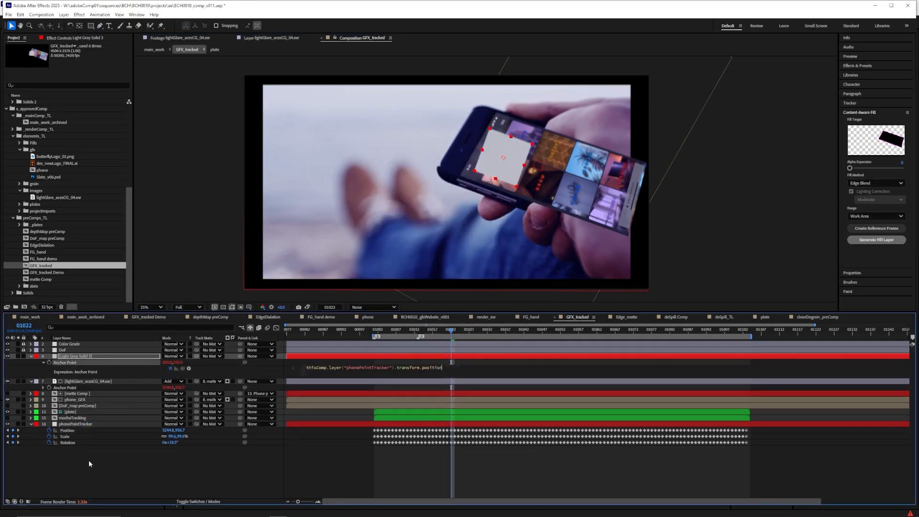
Link the light gray solid's Anchor Point to phonePointTracker's position and place the solid over the phone screen's upper end
{"action": "left_click", "coordinate": [88, 461]}
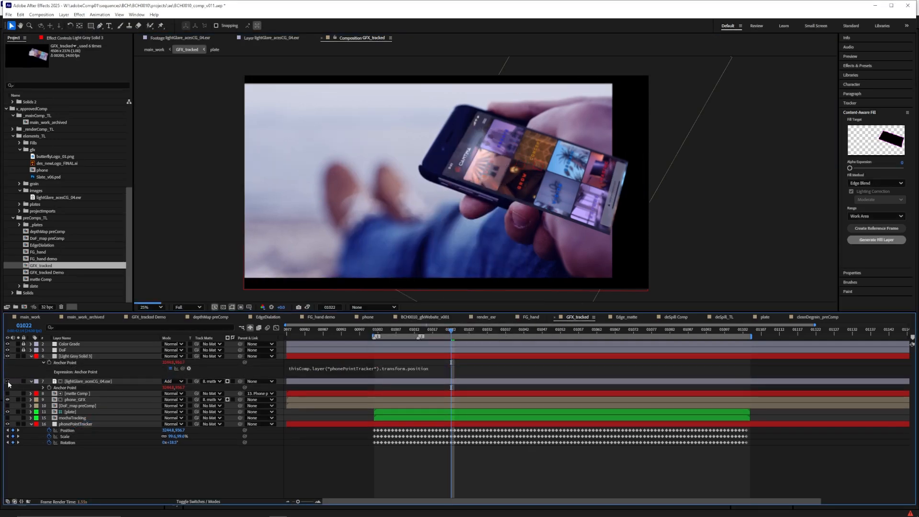
{"action": "left_click", "coordinate": [101, 357]}
{"action": "scroll", "coordinate": [318, 240], "scroll_direction": "down", "scroll_amount": 2}
{"action": "left_click_drag", "start_coordinate": [435, 140], "coordinate": [515, 167]}
{"action": "scroll", "coordinate": [487, 172], "scroll_direction": "up", "scroll_amount": 2}
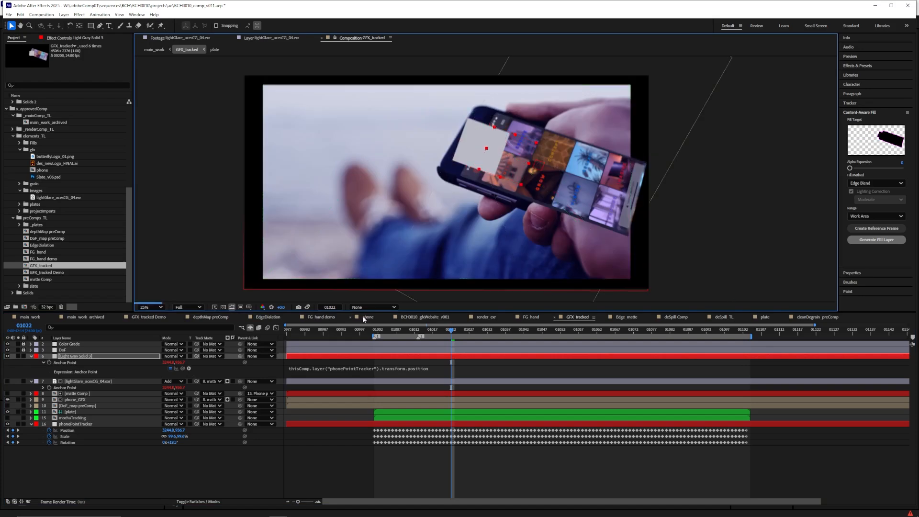
Play back the solid's motion over the phone, hide the solid, and make the lightGlare layer visible again
{"action": "key", "text": "space"}
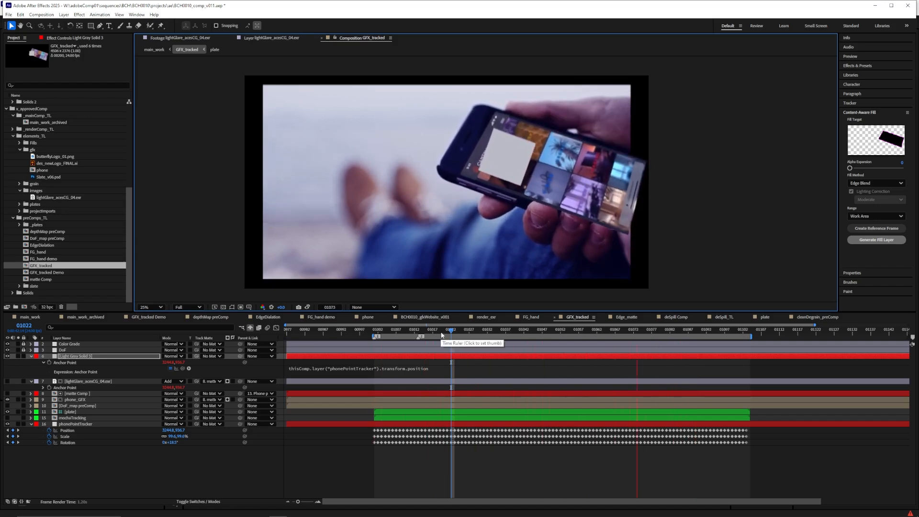
{"action": "key", "text": "space"}
{"action": "left_click", "coordinate": [7, 382]}
Set the lightGlare layer's opacity to 50% and nudge the glare on the phone while viewing main_work in a second viewer
{"action": "left_click", "coordinate": [119, 15]}
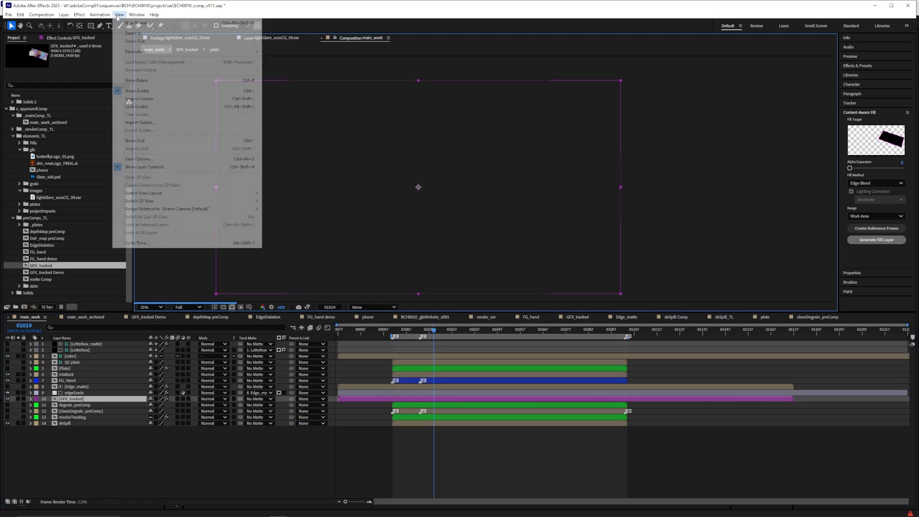
{"action": "left_click", "coordinate": [118, 24]}
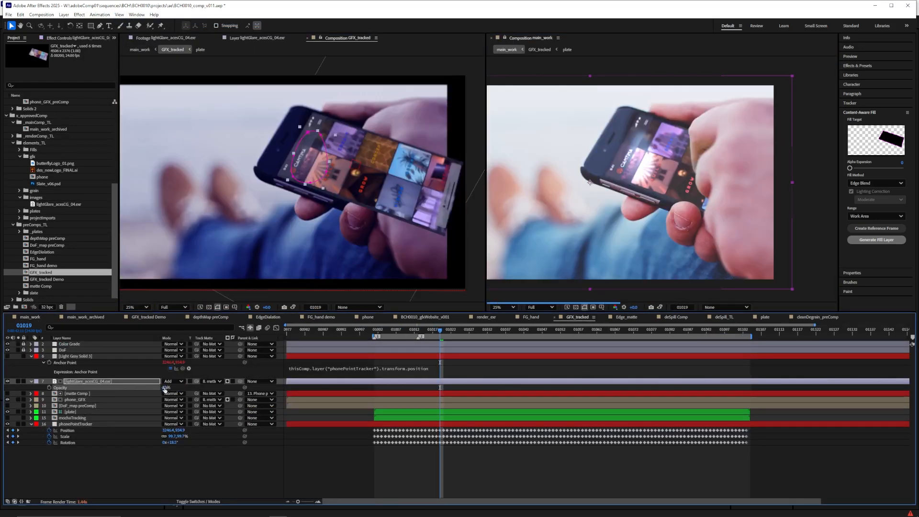
{"action": "left_click", "coordinate": [166, 388]}
{"action": "type", "text": "40"}
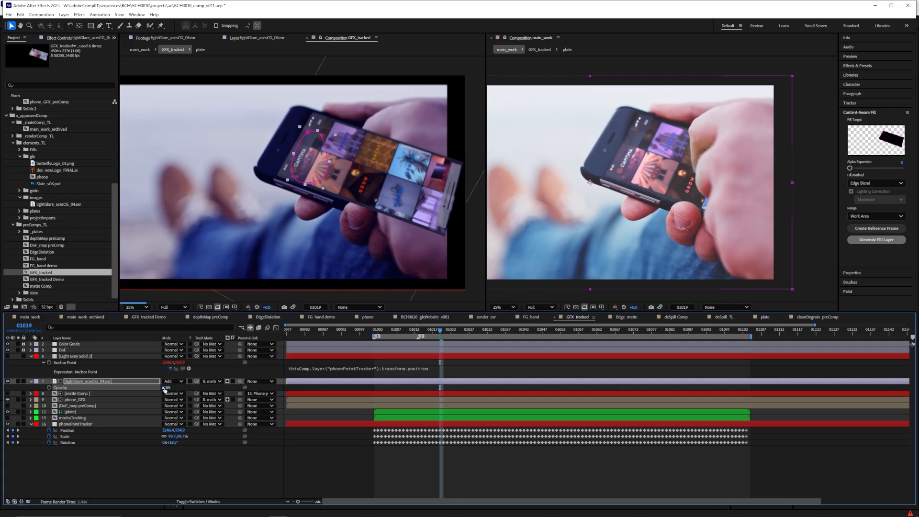
{"action": "key", "text": "Return"}
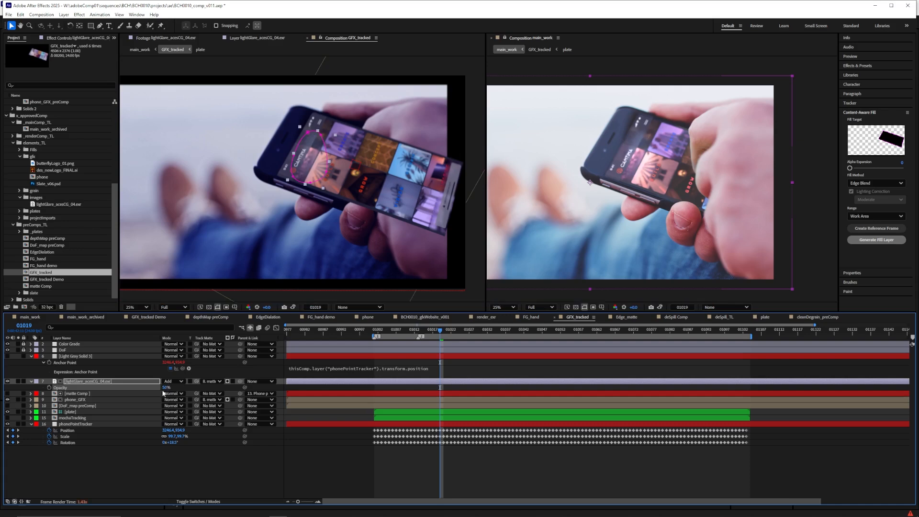
{"action": "left_click_drag", "start_coordinate": [291, 171], "coordinate": [287, 174]}
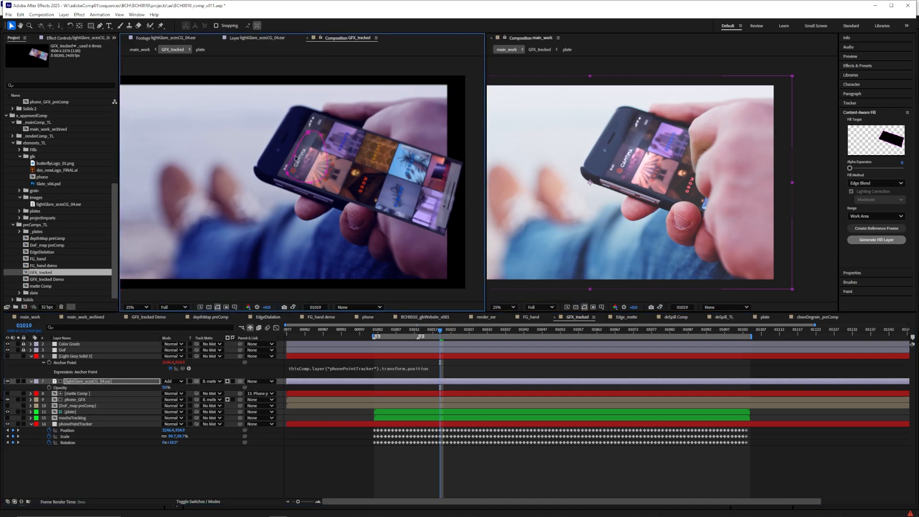
{"action": "left_click", "coordinate": [311, 169]}
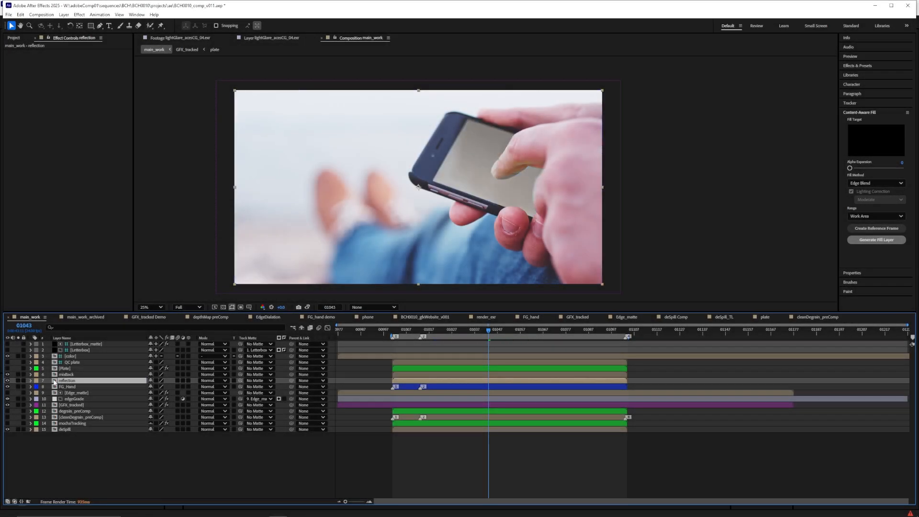
Copy the phonePointTracker layer from GFX_tracked into main_work and reveal its keyframed properties
{"action": "double_click", "coordinate": [67, 406]}
{"action": "left_click", "coordinate": [74, 400]}
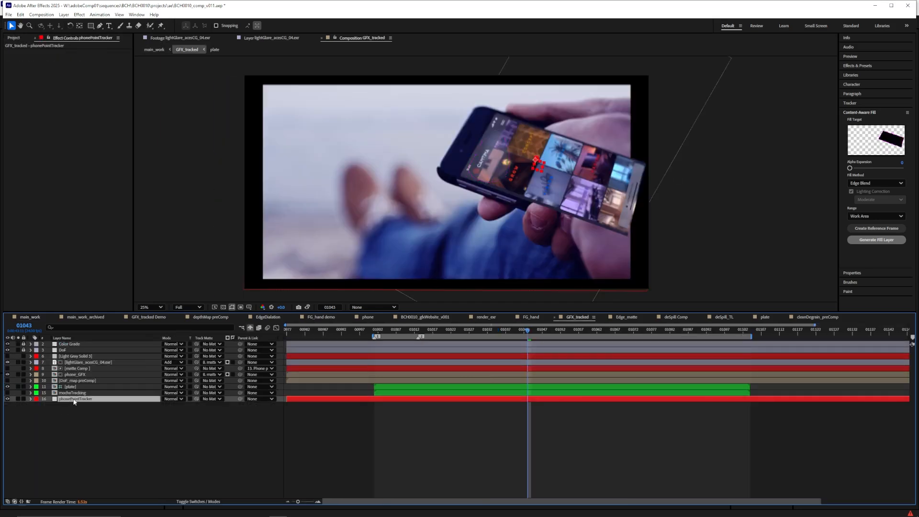
{"action": "key", "text": "Tab"}
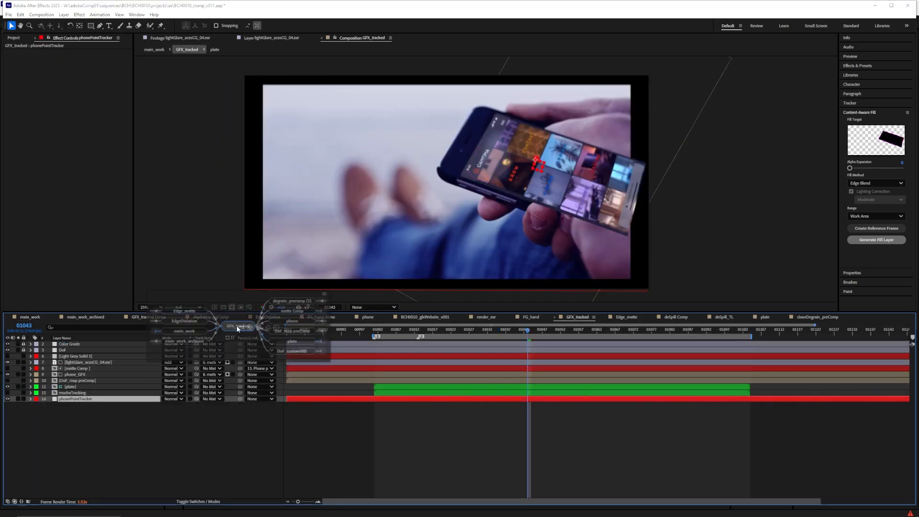
{"action": "left_click", "coordinate": [191, 323]}
{"action": "key", "text": "ctrl+v"}
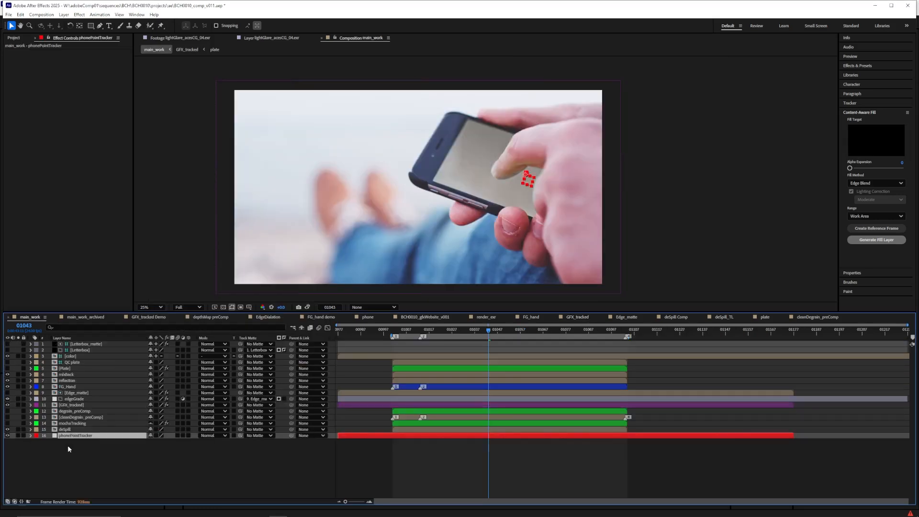
{"action": "key", "text": "u"}
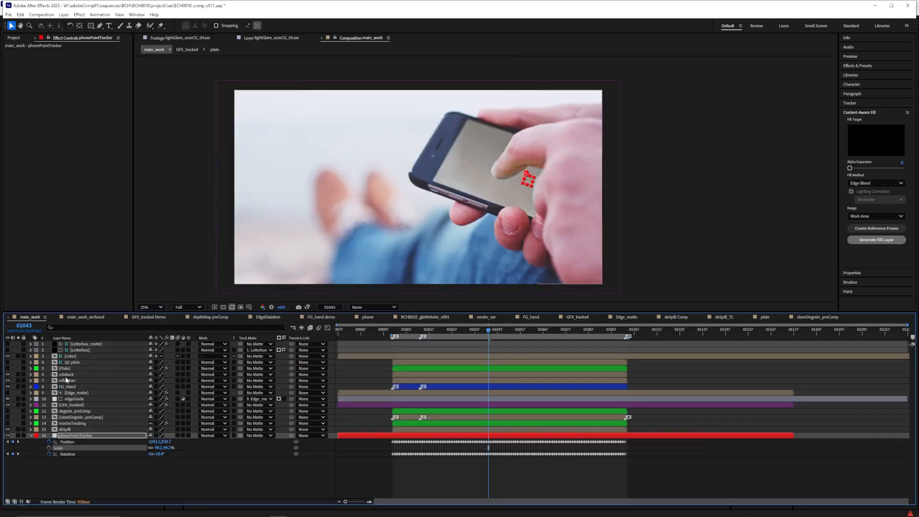
Create a comp-size solid named reflectionMatte and place it directly above the reflection layer
{"action": "key", "text": "ctrl+y"}
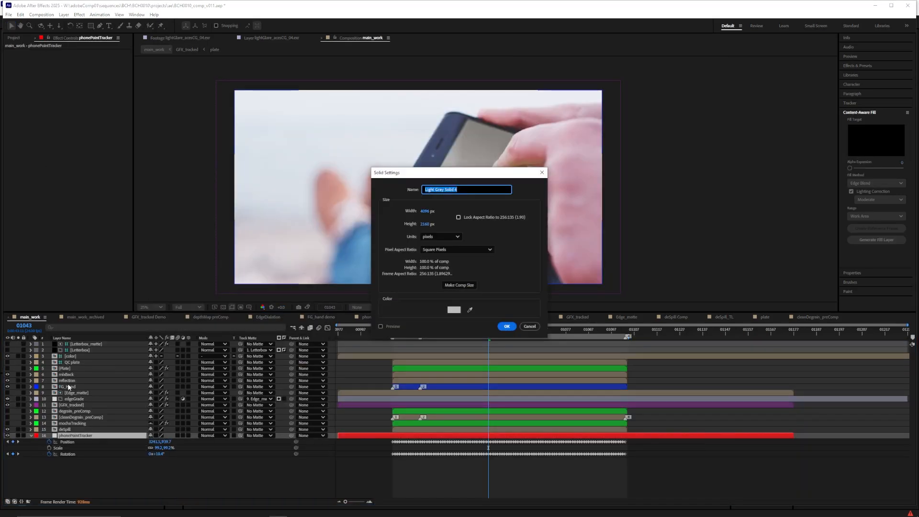
{"action": "type", "text": "matte"}
{"action": "key", "text": "Home"}
{"action": "type", "text": "refl"}
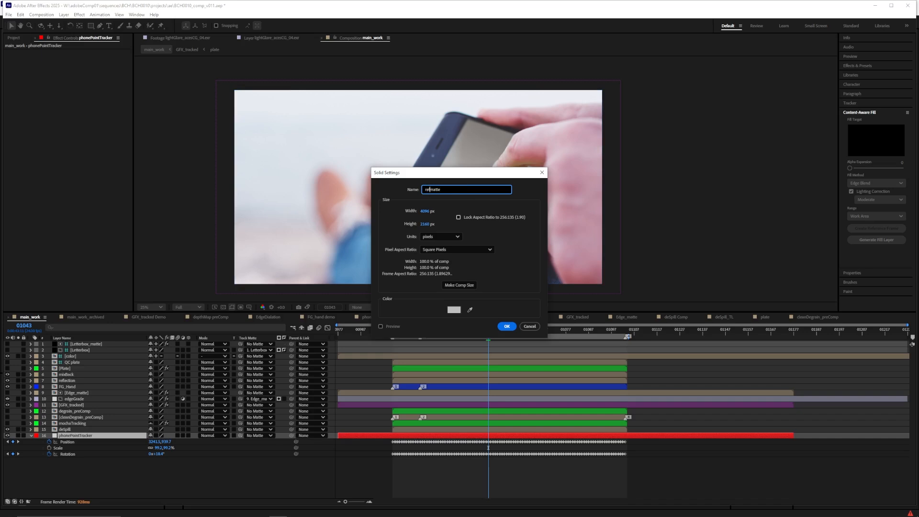
{"action": "type", "text": "ectionM"}
{"action": "key", "text": "Return"}
{"action": "left_click_drag", "start_coordinate": [74, 435], "coordinate": [77, 384]}
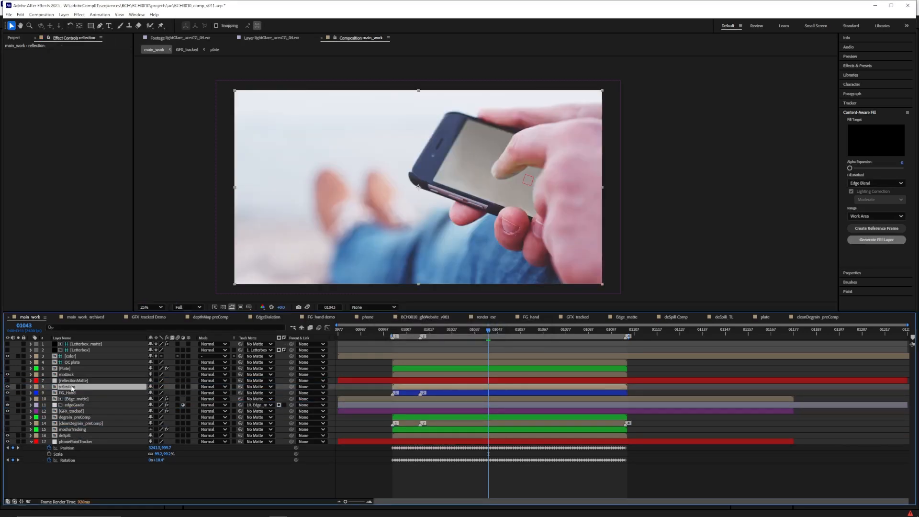
Parent reflectionMatte to phonePointTracker and draw a closed, rounded RotoBezier mask around the fingertip on the phone screen
{"action": "left_click", "coordinate": [100, 25]}
{"action": "left_click", "coordinate": [310, 381]}
{"action": "left_click", "coordinate": [311, 375]}
{"action": "left_click", "coordinate": [513, 142]}
{"action": "left_click", "coordinate": [474, 163]}
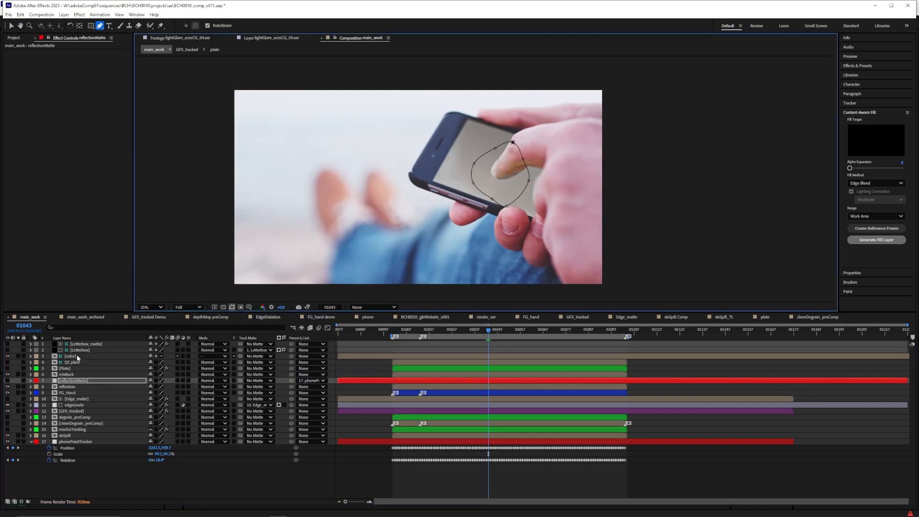
Apply Curves to the reflection layer and make the RGB curve very steep, crushing the blacks and clipping the whites
{"action": "left_click", "coordinate": [67, 386]}
{"action": "key", "text": "ctrl+space"}
{"action": "type", "text": "cur"}
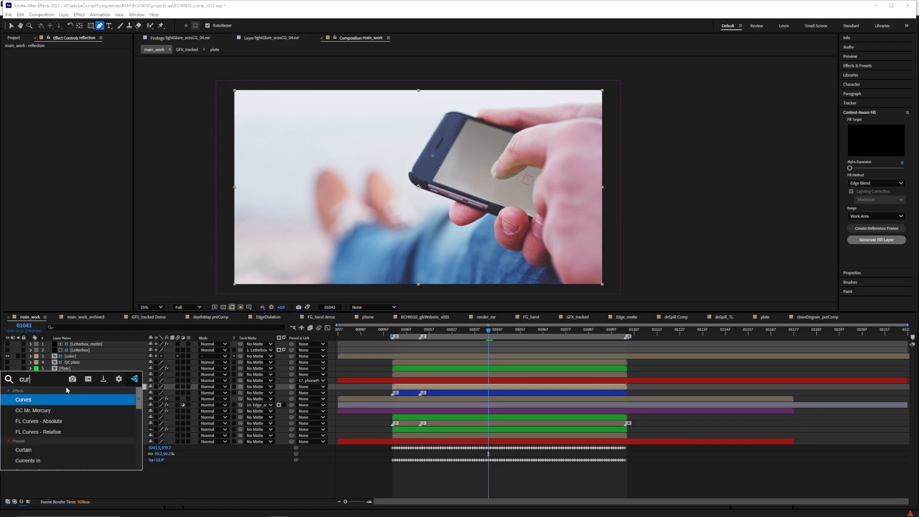
{"action": "key", "text": "Return"}
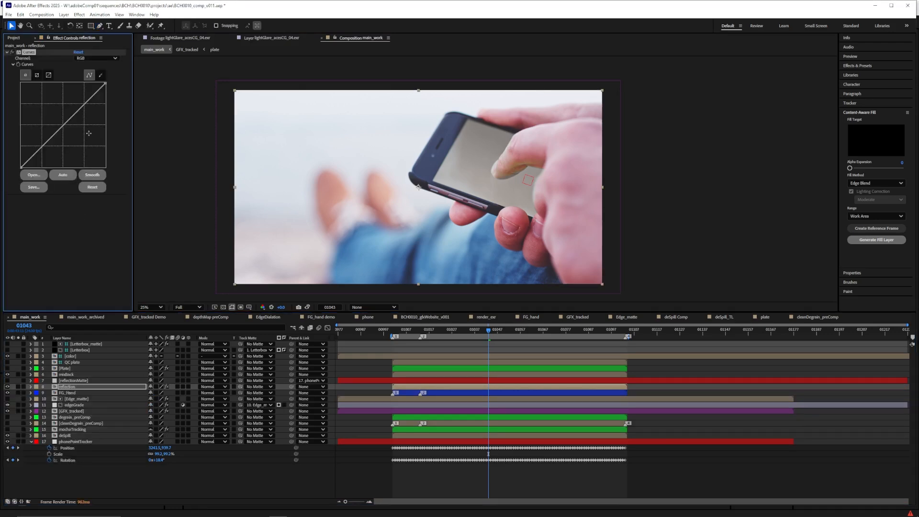
{"action": "left_click_drag", "start_coordinate": [104, 83], "coordinate": [74, 78]}
{"action": "left_click_drag", "start_coordinate": [21, 167], "coordinate": [51, 167]}
{"action": "left_click_drag", "start_coordinate": [74, 83], "coordinate": [61, 84]}
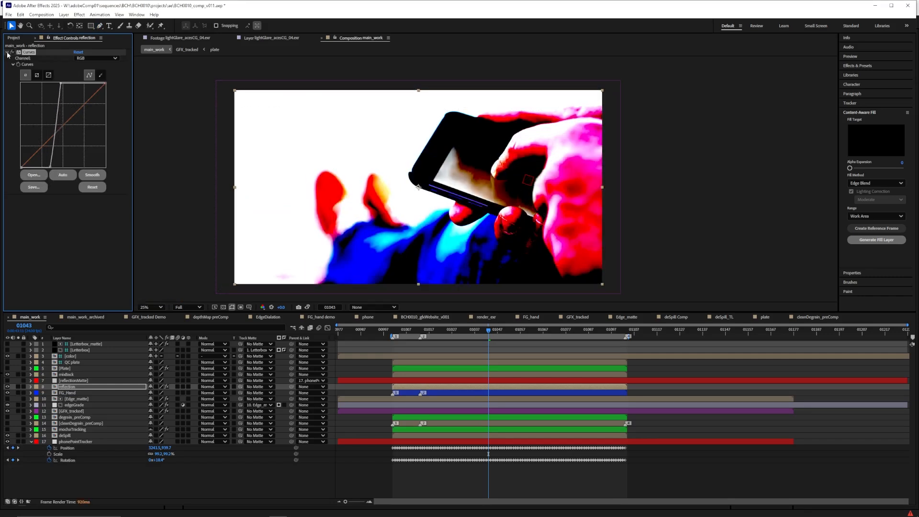
{"action": "left_click", "coordinate": [7, 53]}
Use reflectionMatte as the reflection layer's track matte and move both layers below FG_Hand
{"action": "left_click", "coordinate": [258, 387]}
{"action": "left_click", "coordinate": [266, 302]}
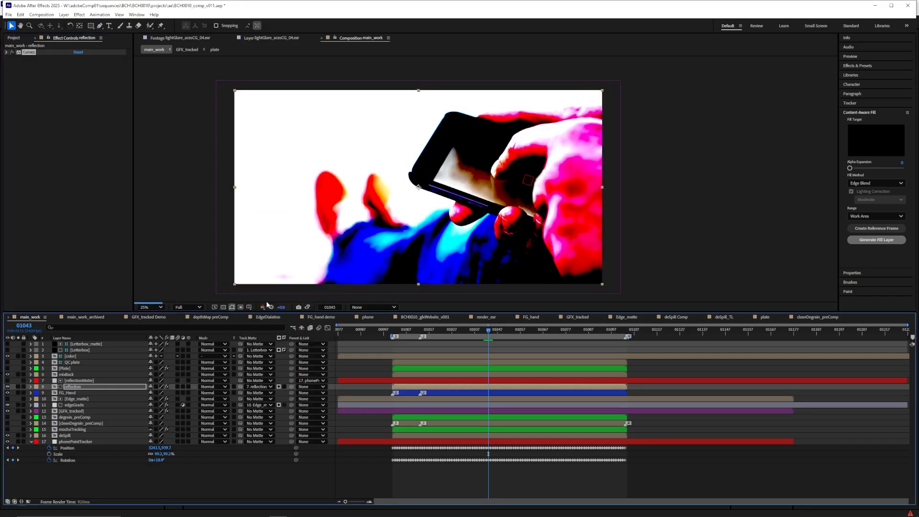
{"action": "left_click", "coordinate": [73, 381], "text": "shift"}
{"action": "left_click_drag", "start_coordinate": [73, 381], "coordinate": [73, 395]}
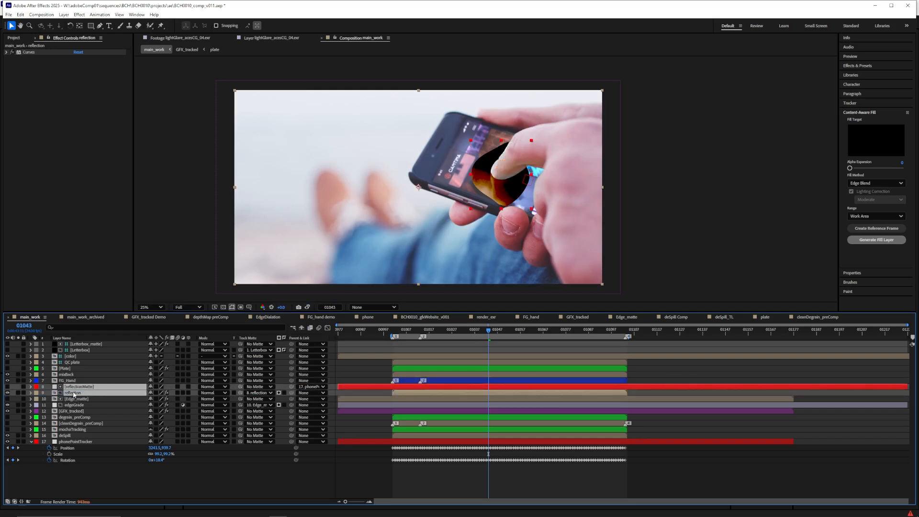
Apply the Tint effect to the reflection layer and set its blending mode to Add
{"action": "left_click", "coordinate": [73, 393]}
{"action": "key", "text": "ctrl+space"}
{"action": "type", "text": "tint"}
{"action": "key", "text": "Return"}
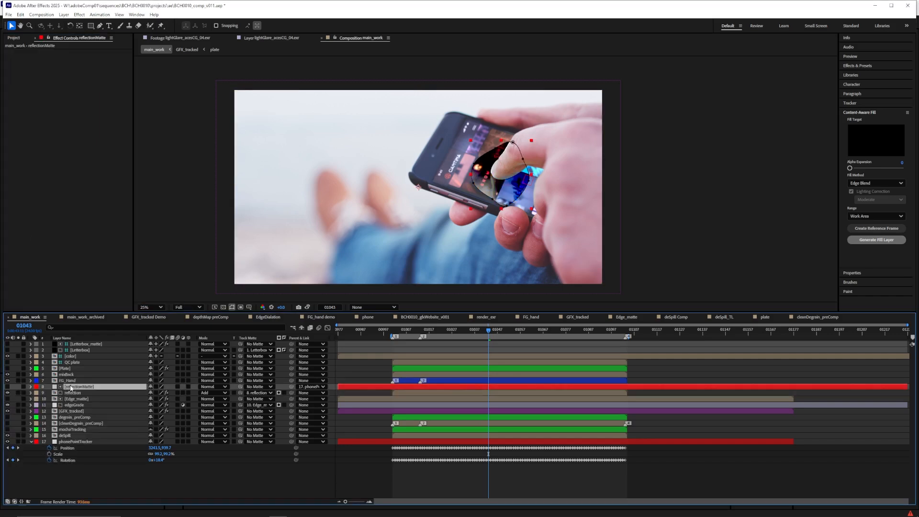
Feather Mask 1 of the reflectionMatte layer by 100 pixels
{"action": "key", "text": "m"}
{"action": "key", "text": "m"}
{"action": "left_click", "coordinate": [157, 405]}
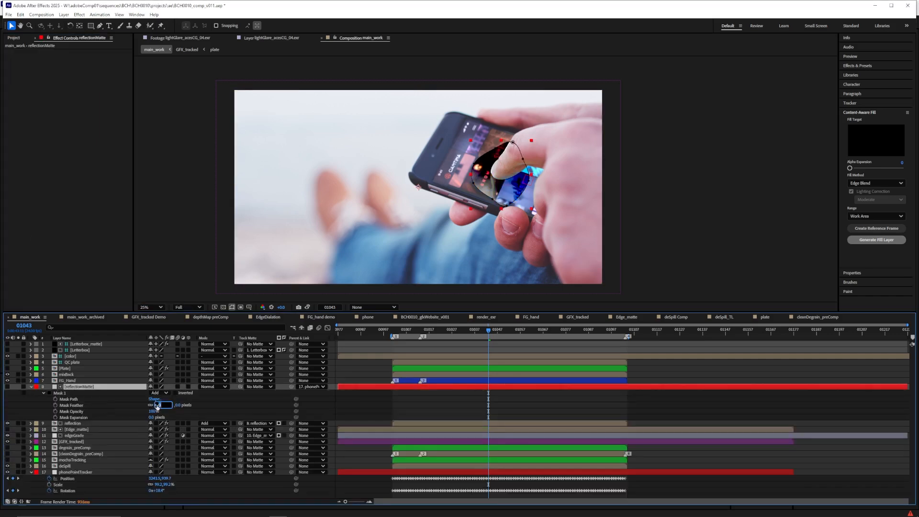
{"action": "type", "text": "100"}
{"action": "key", "text": "Return"}
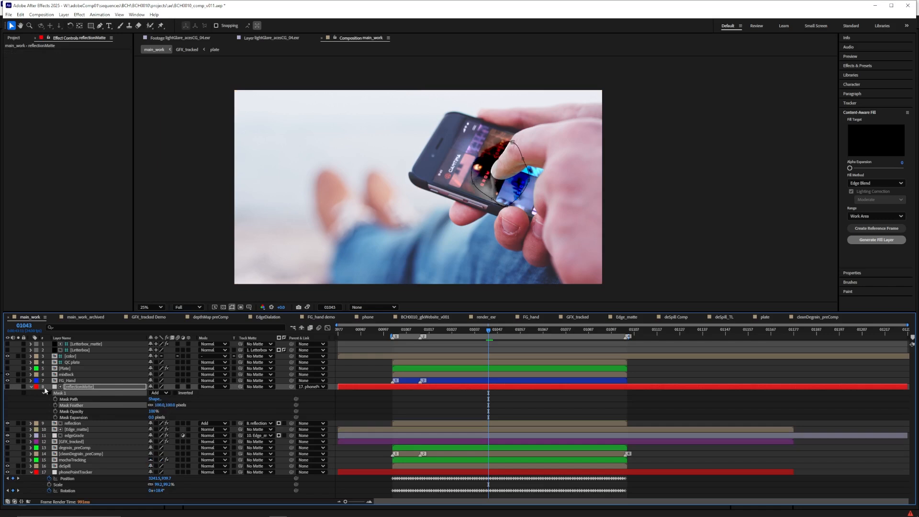
{"action": "left_click", "coordinate": [44, 393]}
Add Levels between Curves and Tint on the reflection layer, with Clip To Output Black and Clip To Output White on
{"action": "left_click", "coordinate": [67, 400]}
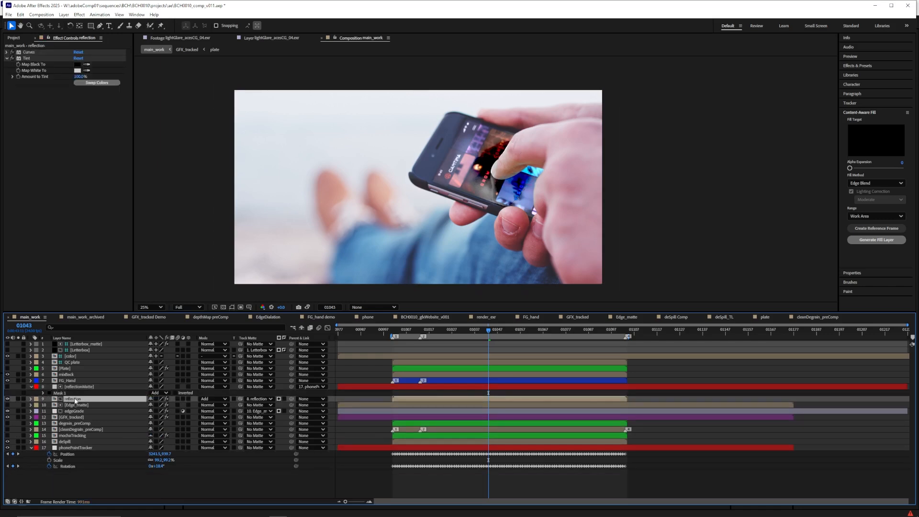
{"action": "key", "text": "ctrl+space"}
{"action": "type", "text": "level"}
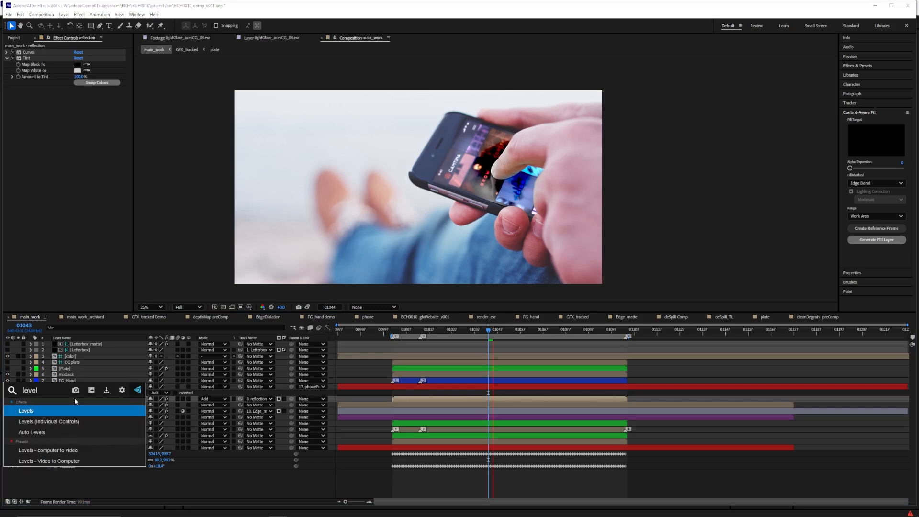
{"action": "key", "text": "Return"}
{"action": "left_click_drag", "start_coordinate": [27, 89], "coordinate": [30, 55]}
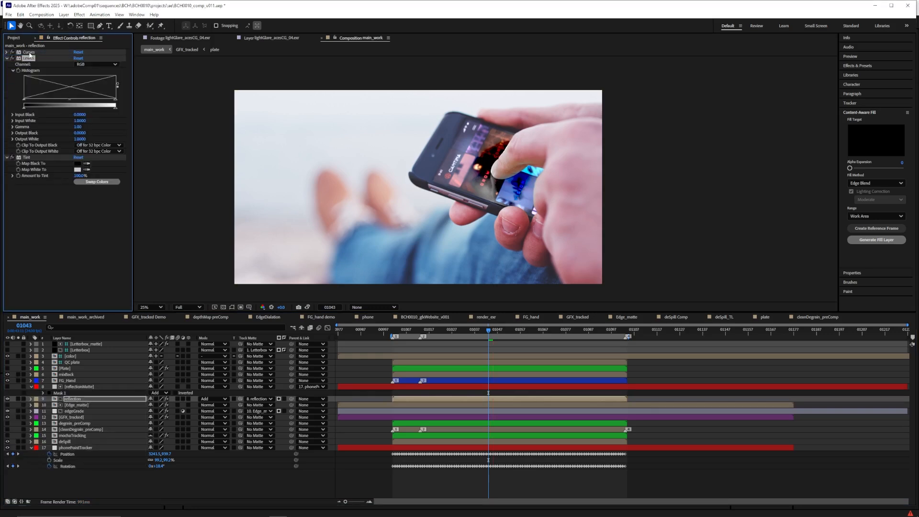
{"action": "left_click", "coordinate": [95, 147]}
{"action": "left_click", "coordinate": [91, 158]}
{"action": "left_click", "coordinate": [94, 152]}
{"action": "left_click", "coordinate": [87, 164]}
{"action": "key", "text": "space"}
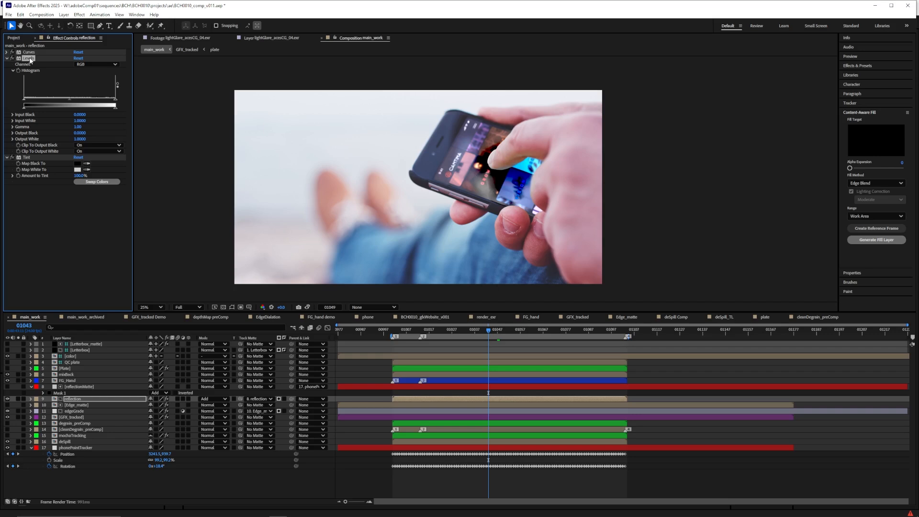
Add Fast Box Blur with a small blur radius after Tint on the reflection layer, and check the softened reflection
{"action": "left_click", "coordinate": [51, 256]}
{"action": "key", "text": "ctrl+space"}
{"action": "type", "text": "ex"}
{"action": "key", "text": "Return"}
{"action": "left_click", "coordinate": [79, 194]}
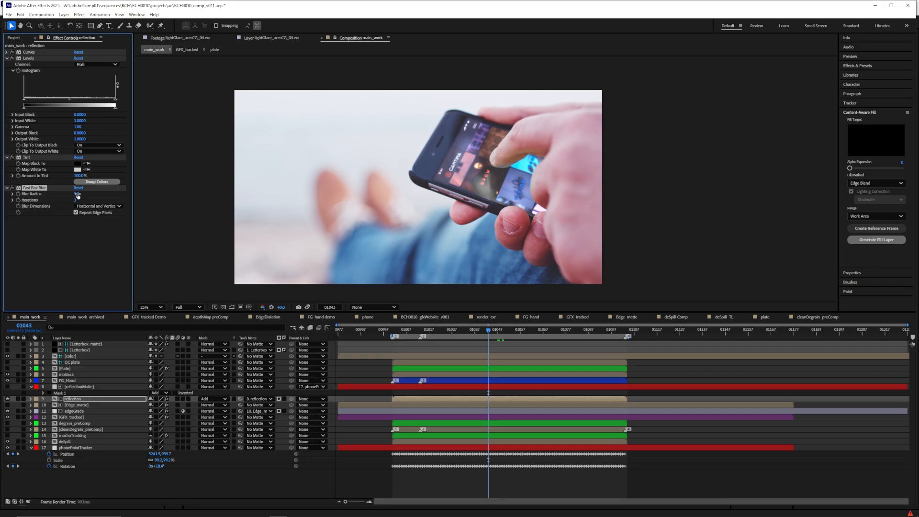
{"action": "key", "text": "space"}
{"action": "scroll", "coordinate": [294, 200], "scroll_direction": "up", "scroll_amount": 1}
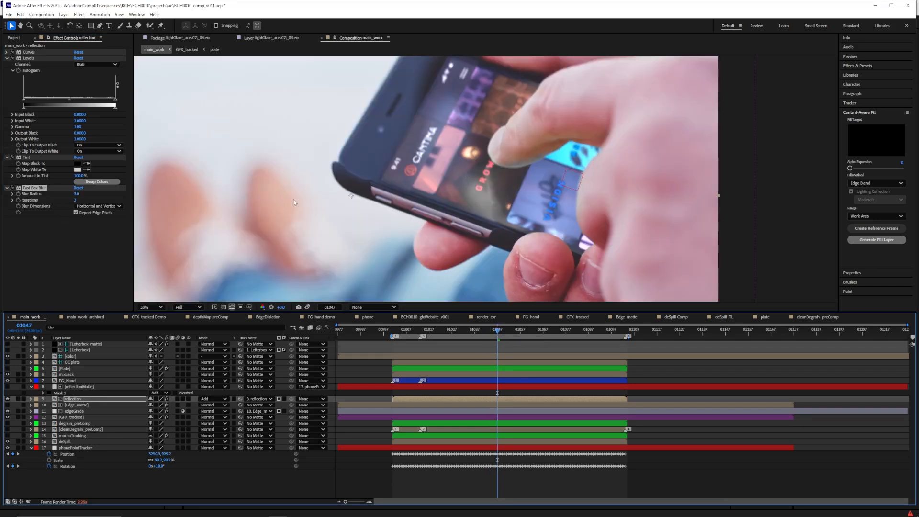
{"action": "left_click", "coordinate": [8, 188]}
Set the reflection layer's opacity to 50% and compare the screen with and without it
{"action": "left_click", "coordinate": [89, 399]}
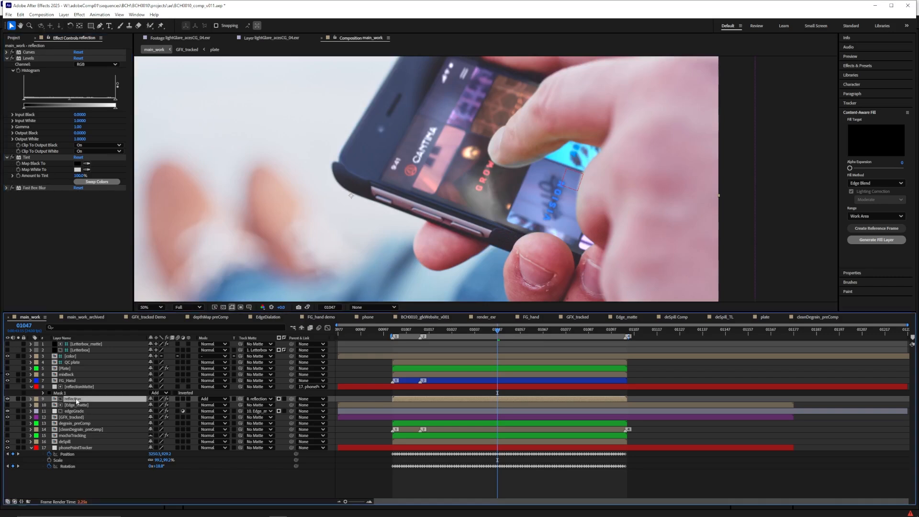
{"action": "key", "text": "t"}
{"action": "key", "text": "Return"}
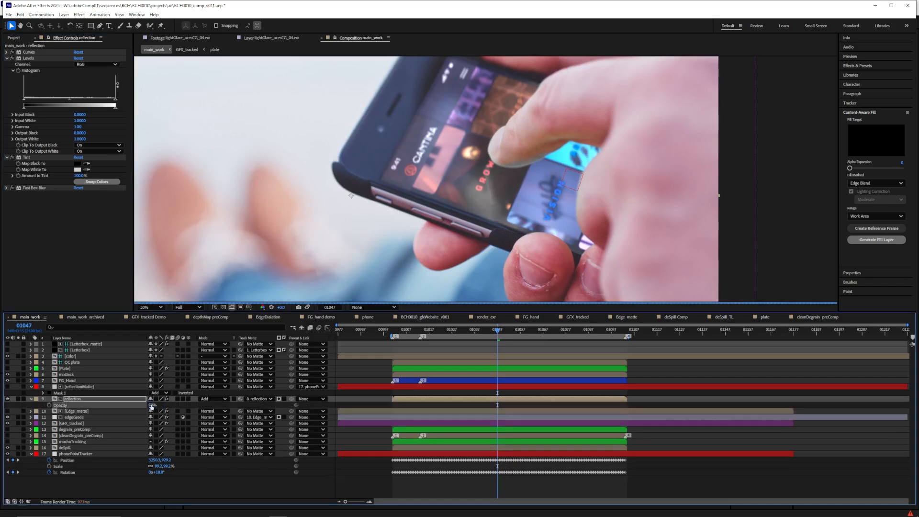
{"action": "left_click", "coordinate": [8, 399]}
{"action": "left_click", "coordinate": [7, 399]}
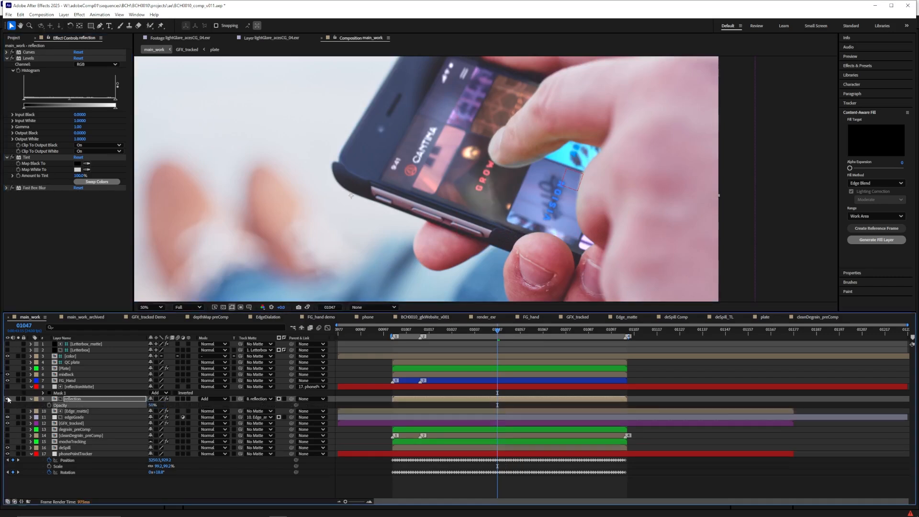
Reshape the reflectionMatte mask into a smaller rounded outline around the fingertip, and check the result at frame 01043
{"action": "left_click", "coordinate": [71, 391]}
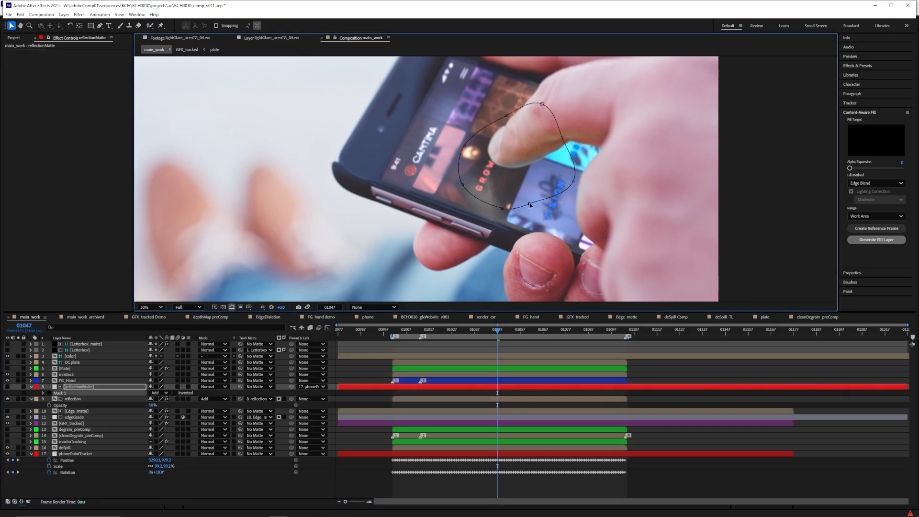
{"action": "left_click_drag", "start_coordinate": [541, 112], "coordinate": [552, 182]}
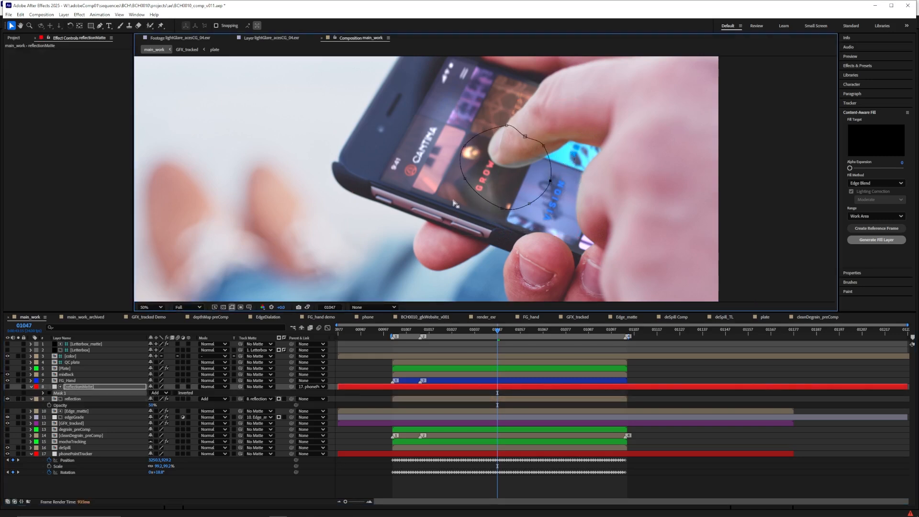
{"action": "left_click", "coordinate": [7, 398]}
{"action": "left_click", "coordinate": [7, 398]}
{"action": "scroll", "coordinate": [495, 264], "scroll_direction": "down", "scroll_amount": 2}
{"action": "left_click", "coordinate": [489, 332]}
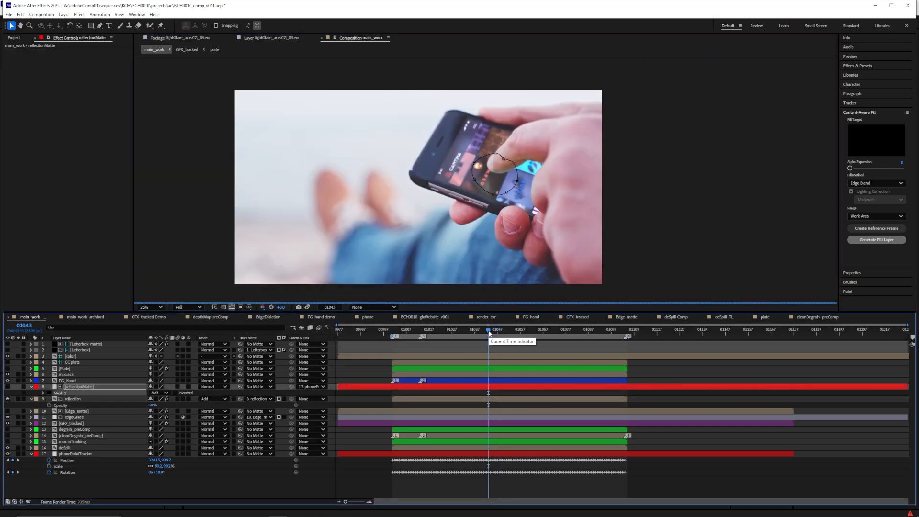